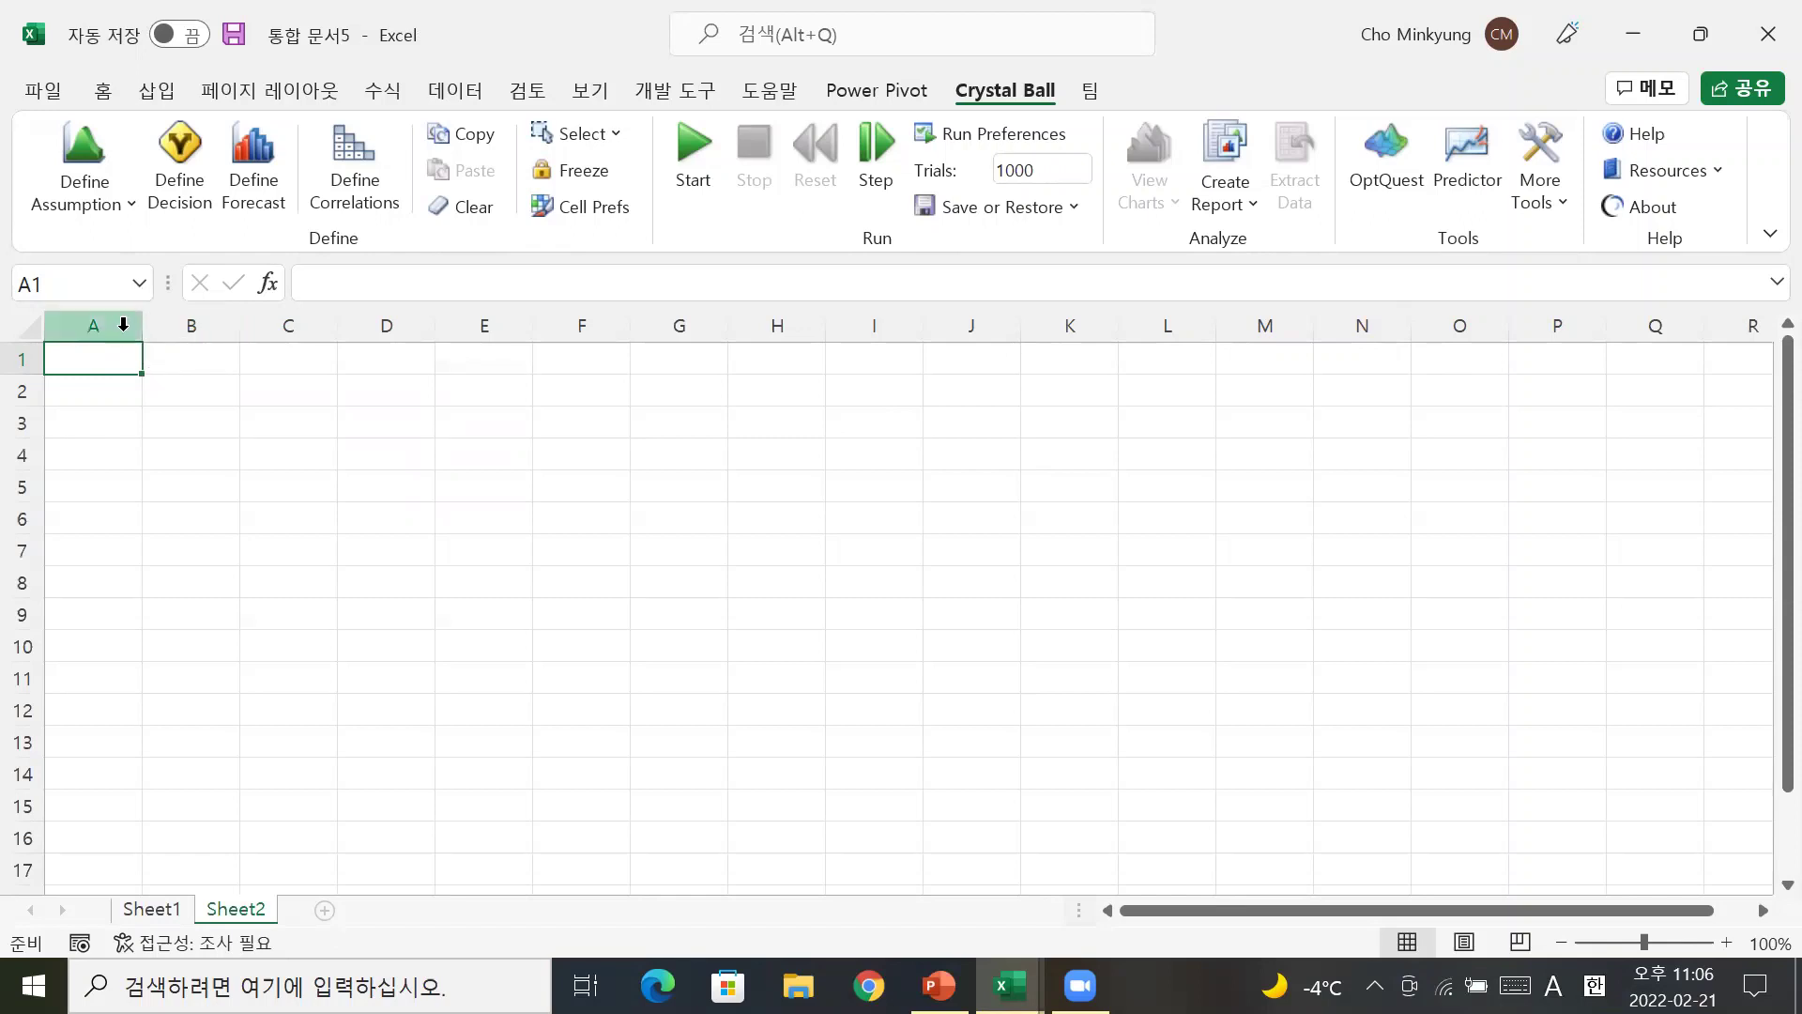
View the Custom distribution's description in the Distribution Gallery for cell A1, and close the gallery without defining an assumption
{"action": "left_click", "coordinate": [89, 208]}
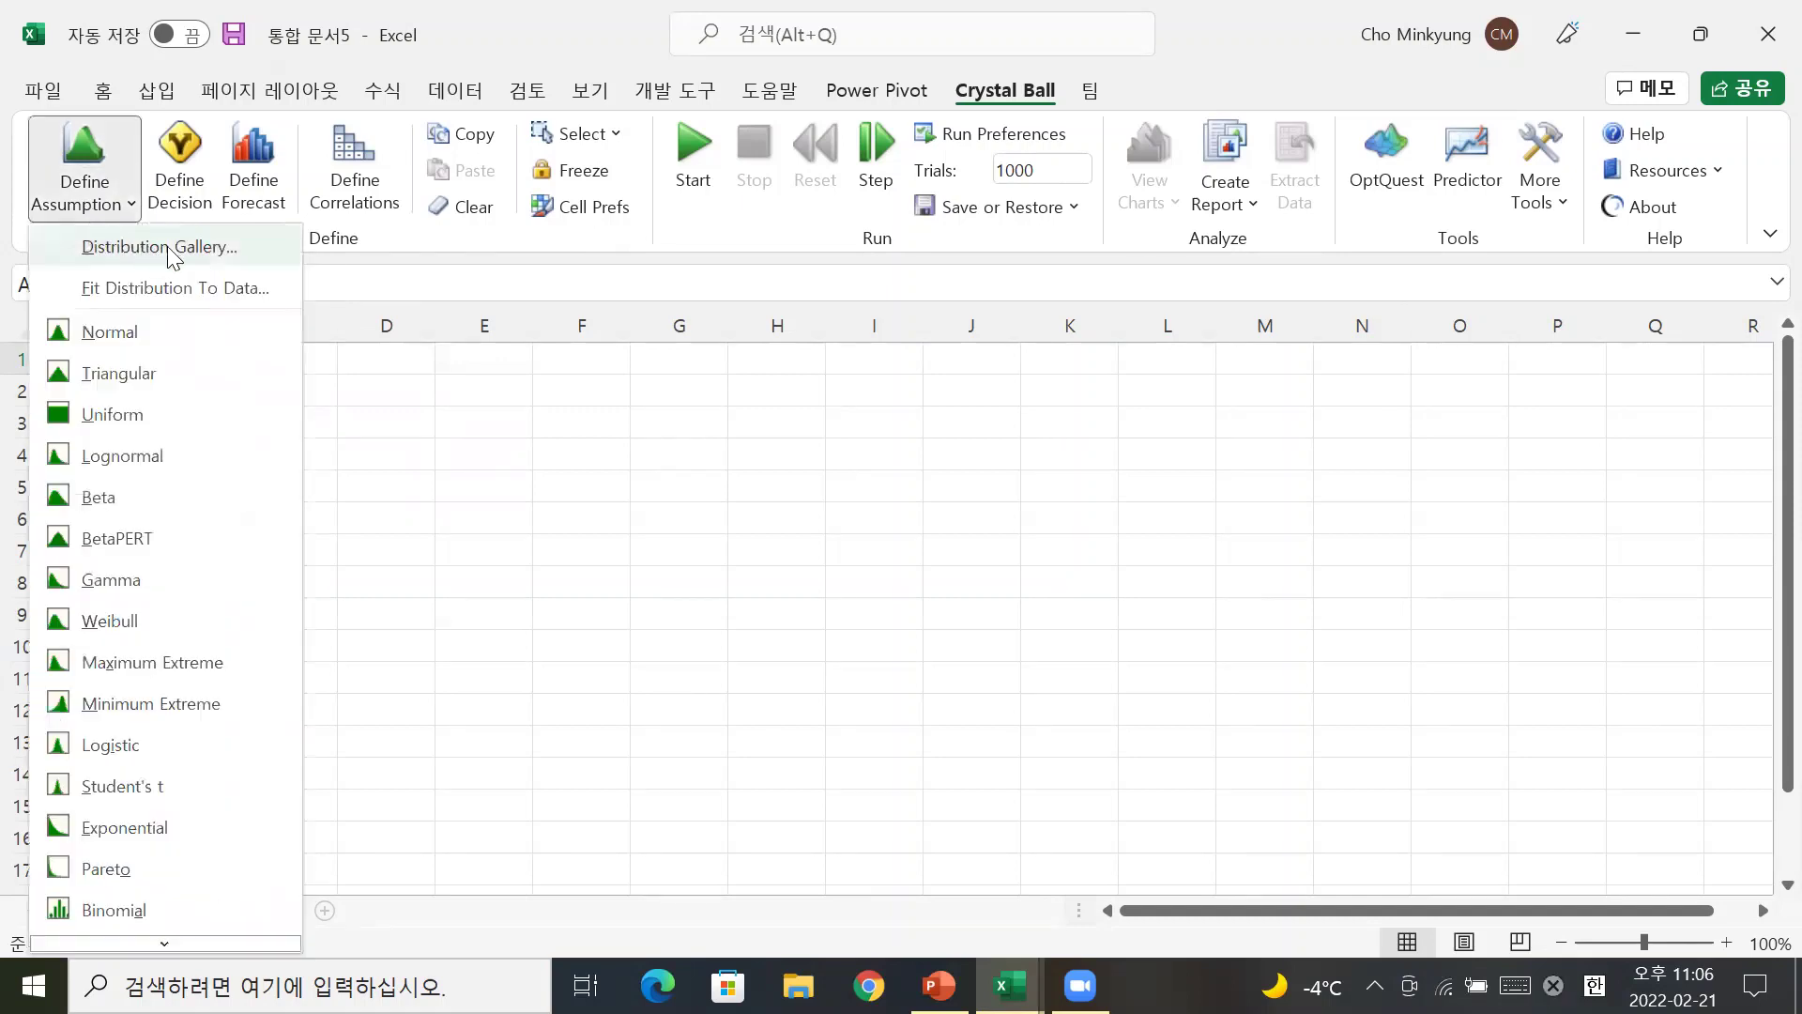
{"action": "left_click", "coordinate": [169, 247]}
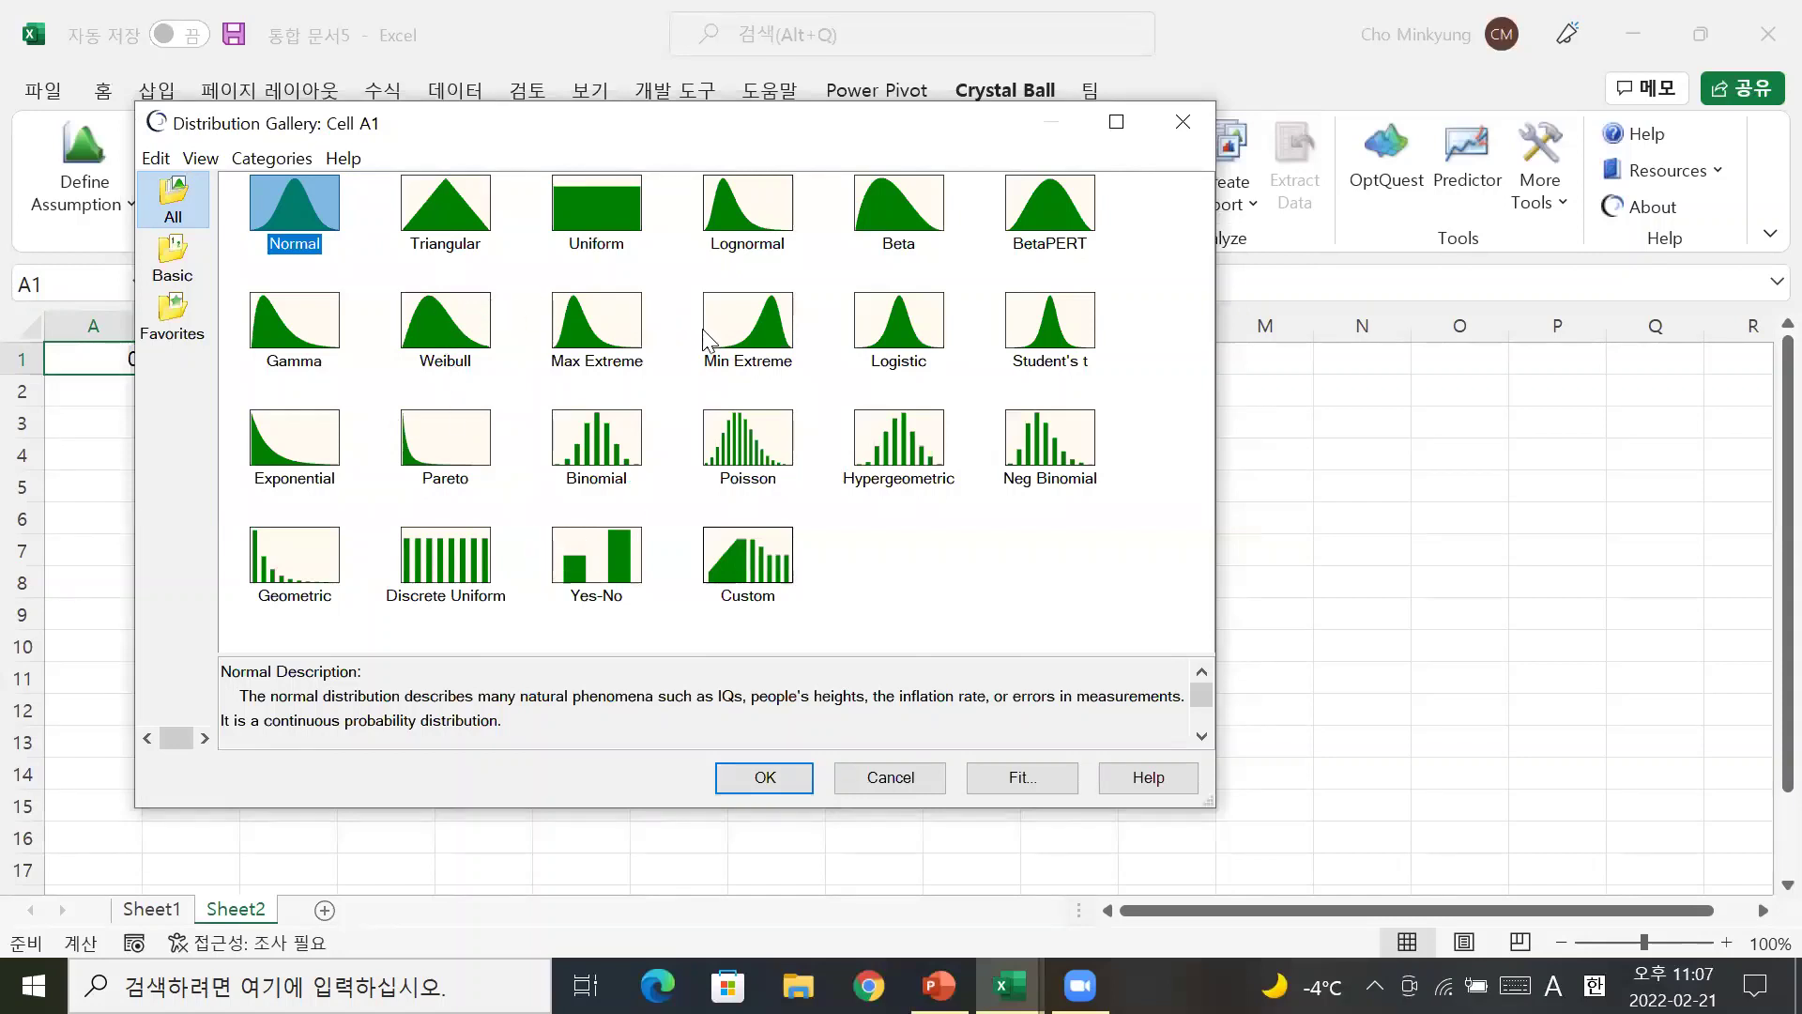
{"action": "left_click", "coordinate": [768, 574]}
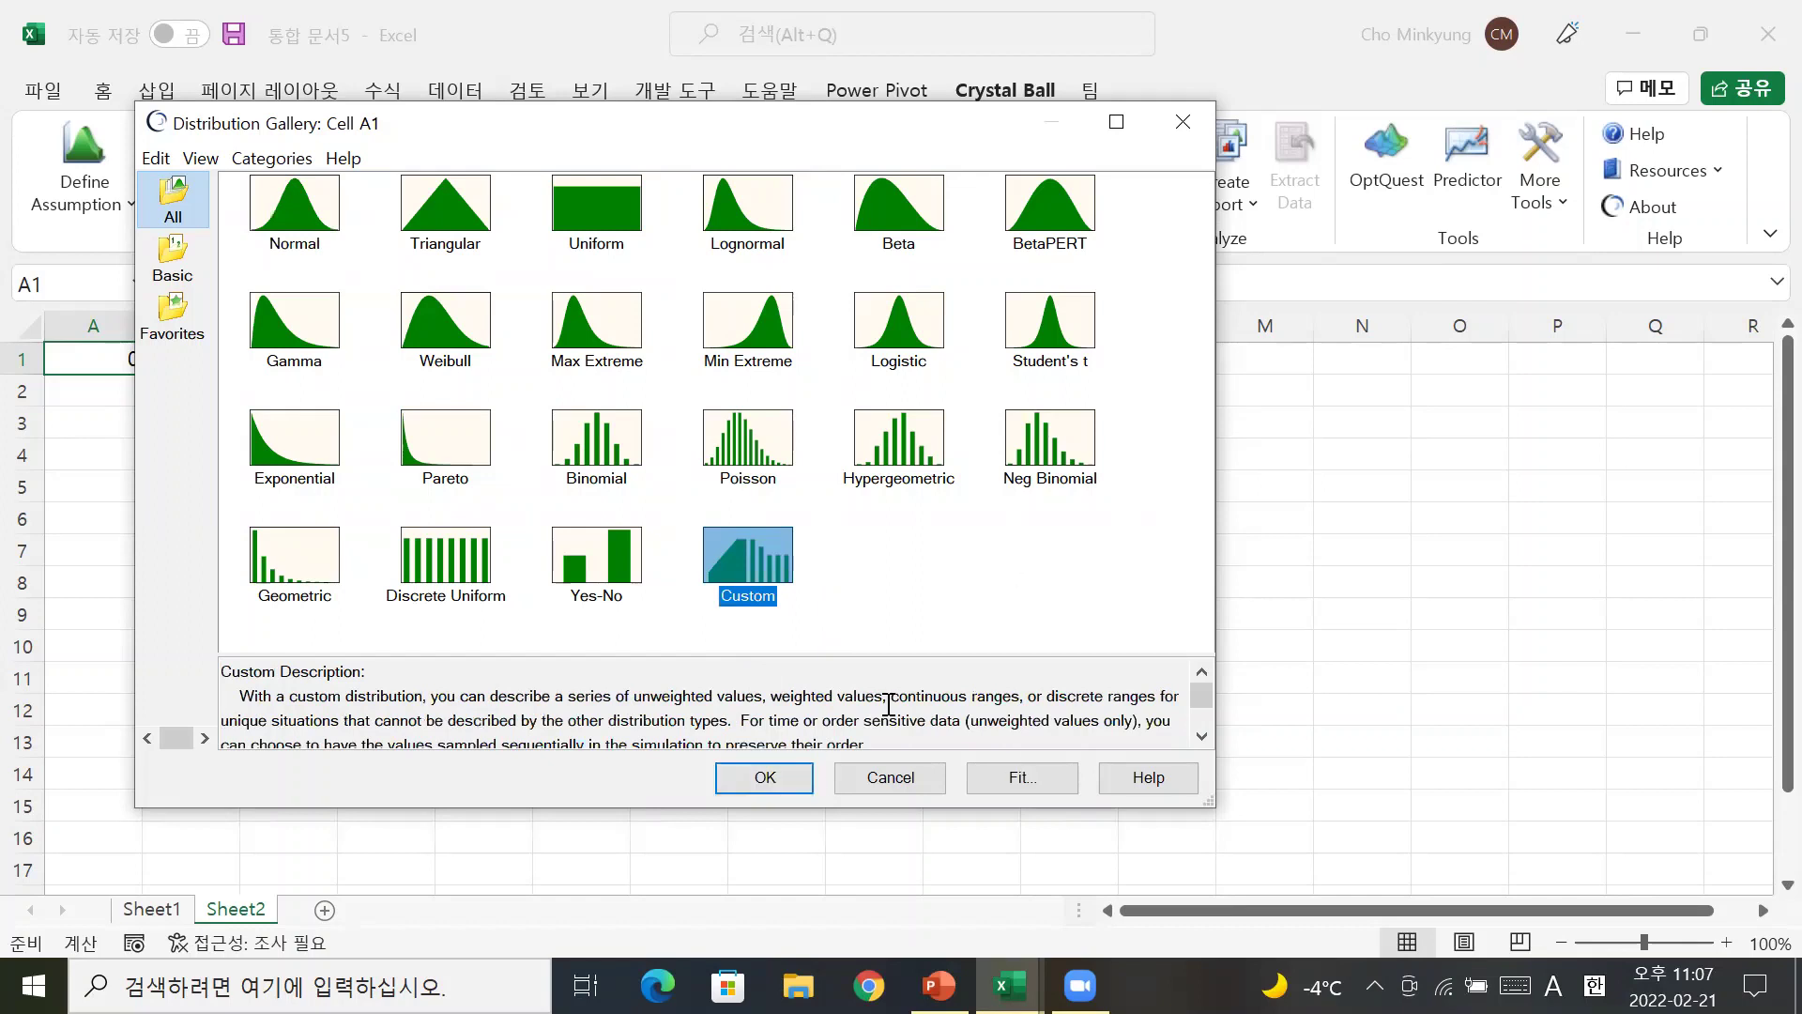
{"action": "left_click", "coordinate": [1181, 124]}
Switch to the Speed Internet workbook
{"action": "left_click", "coordinate": [112, 211]}
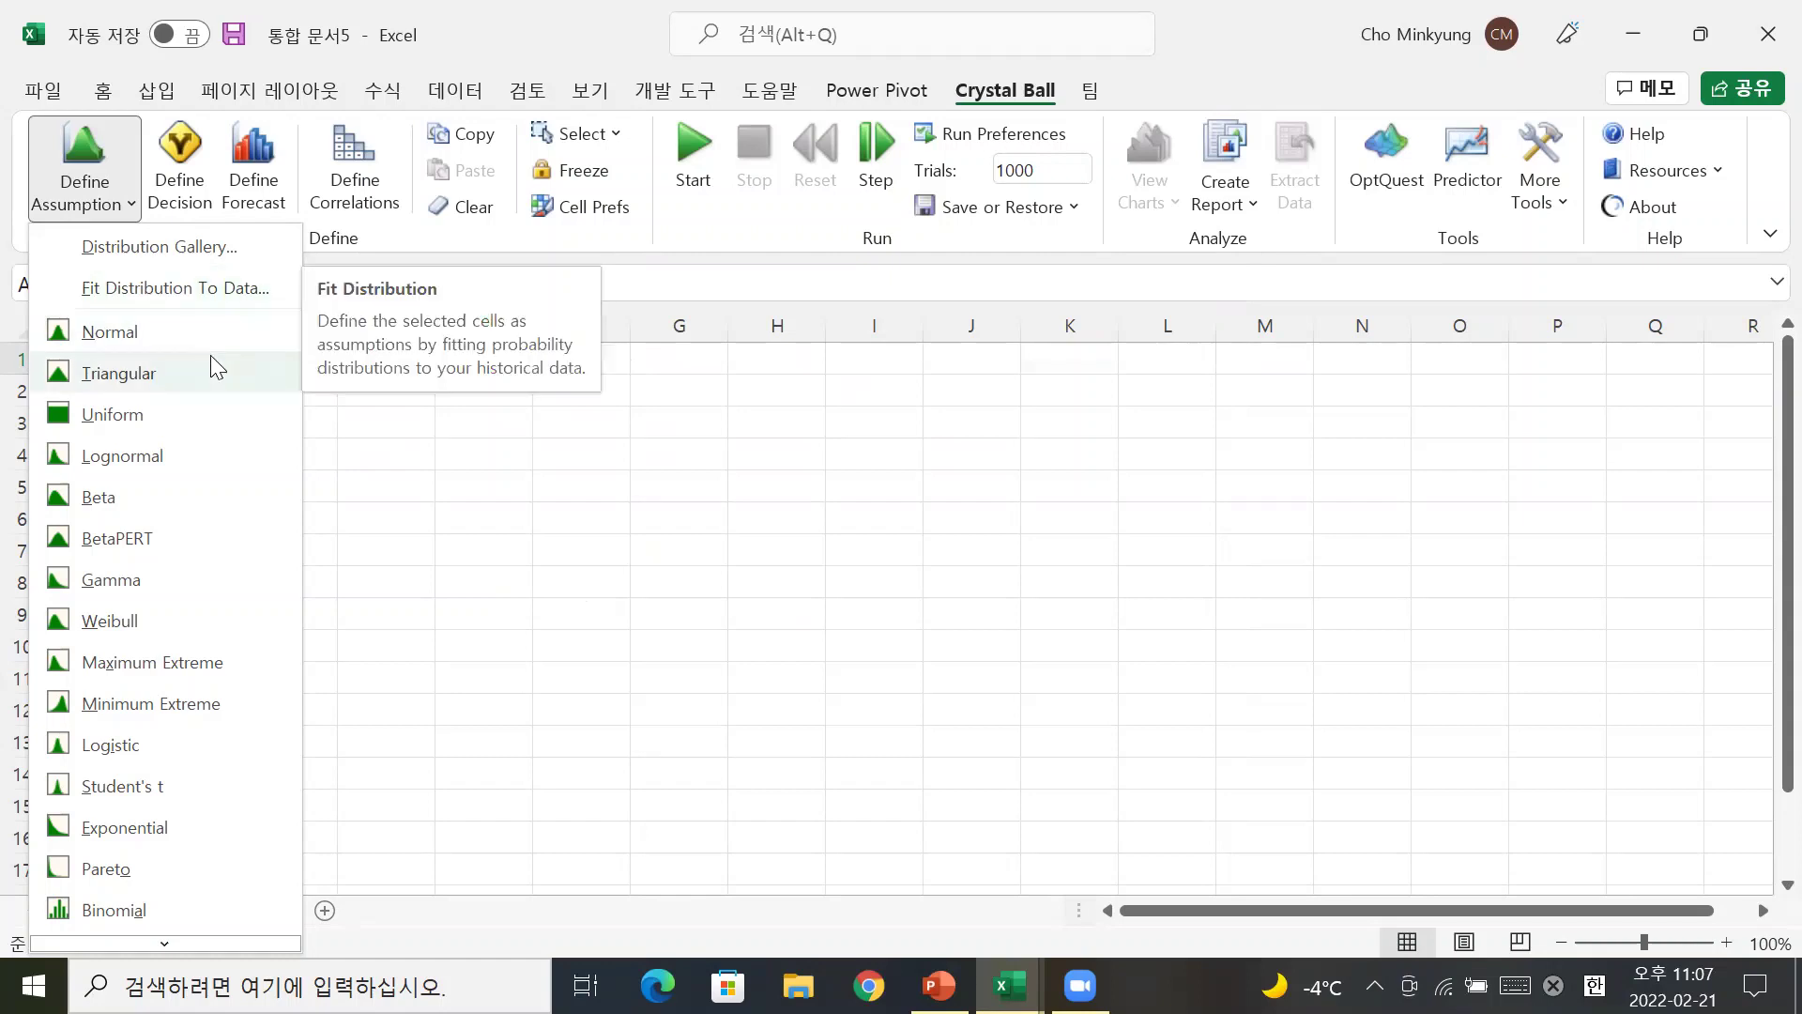
{"action": "left_click", "coordinate": [943, 820]}
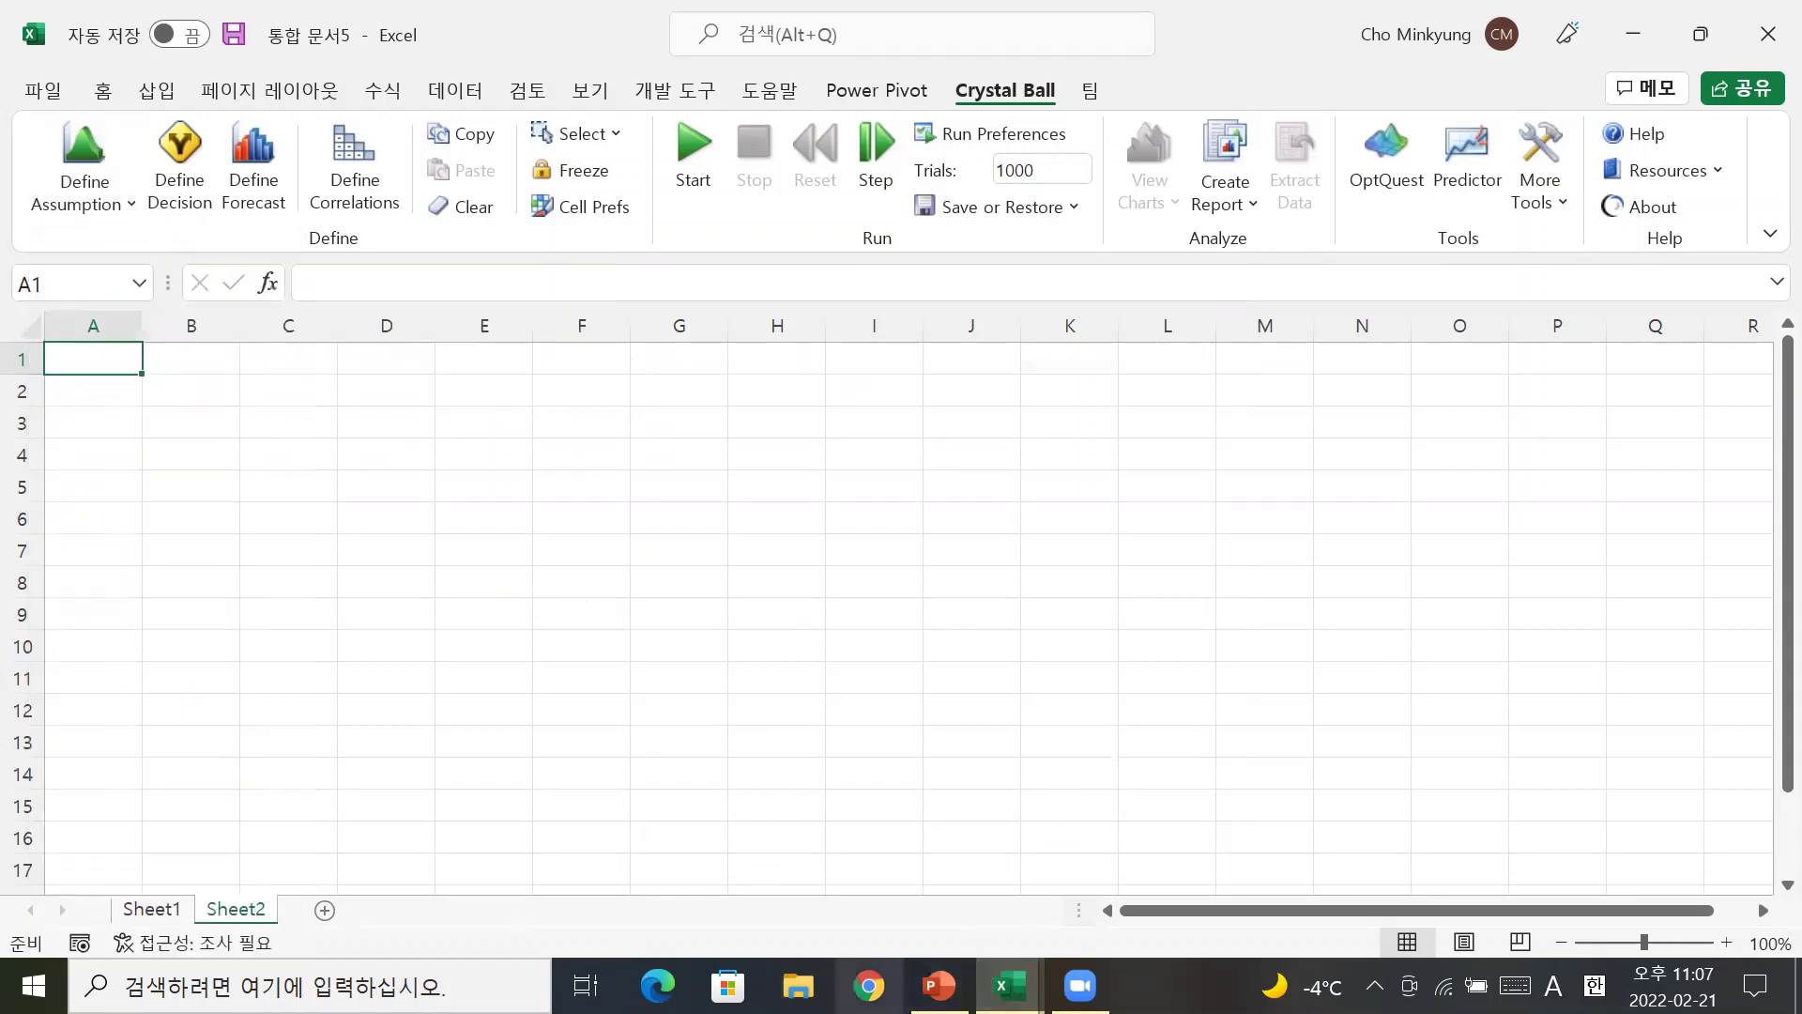
{"action": "left_click", "coordinate": [1009, 985]}
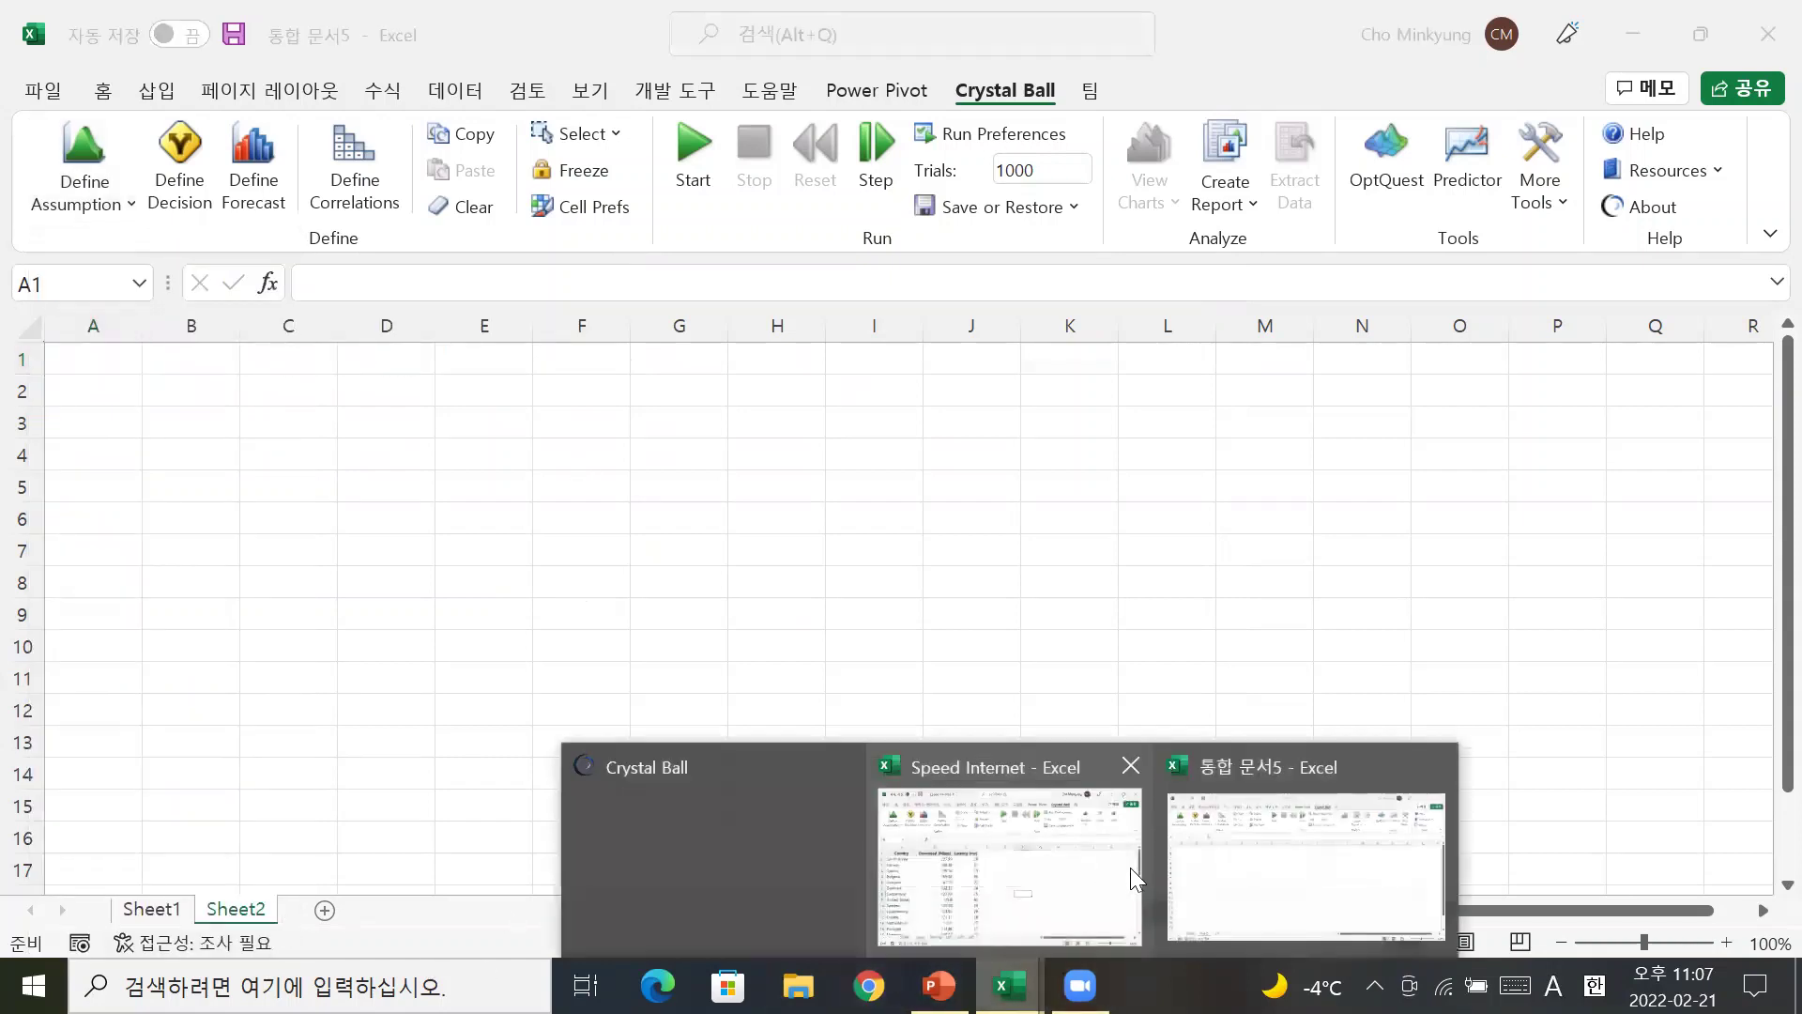
{"action": "left_click", "coordinate": [1048, 865]}
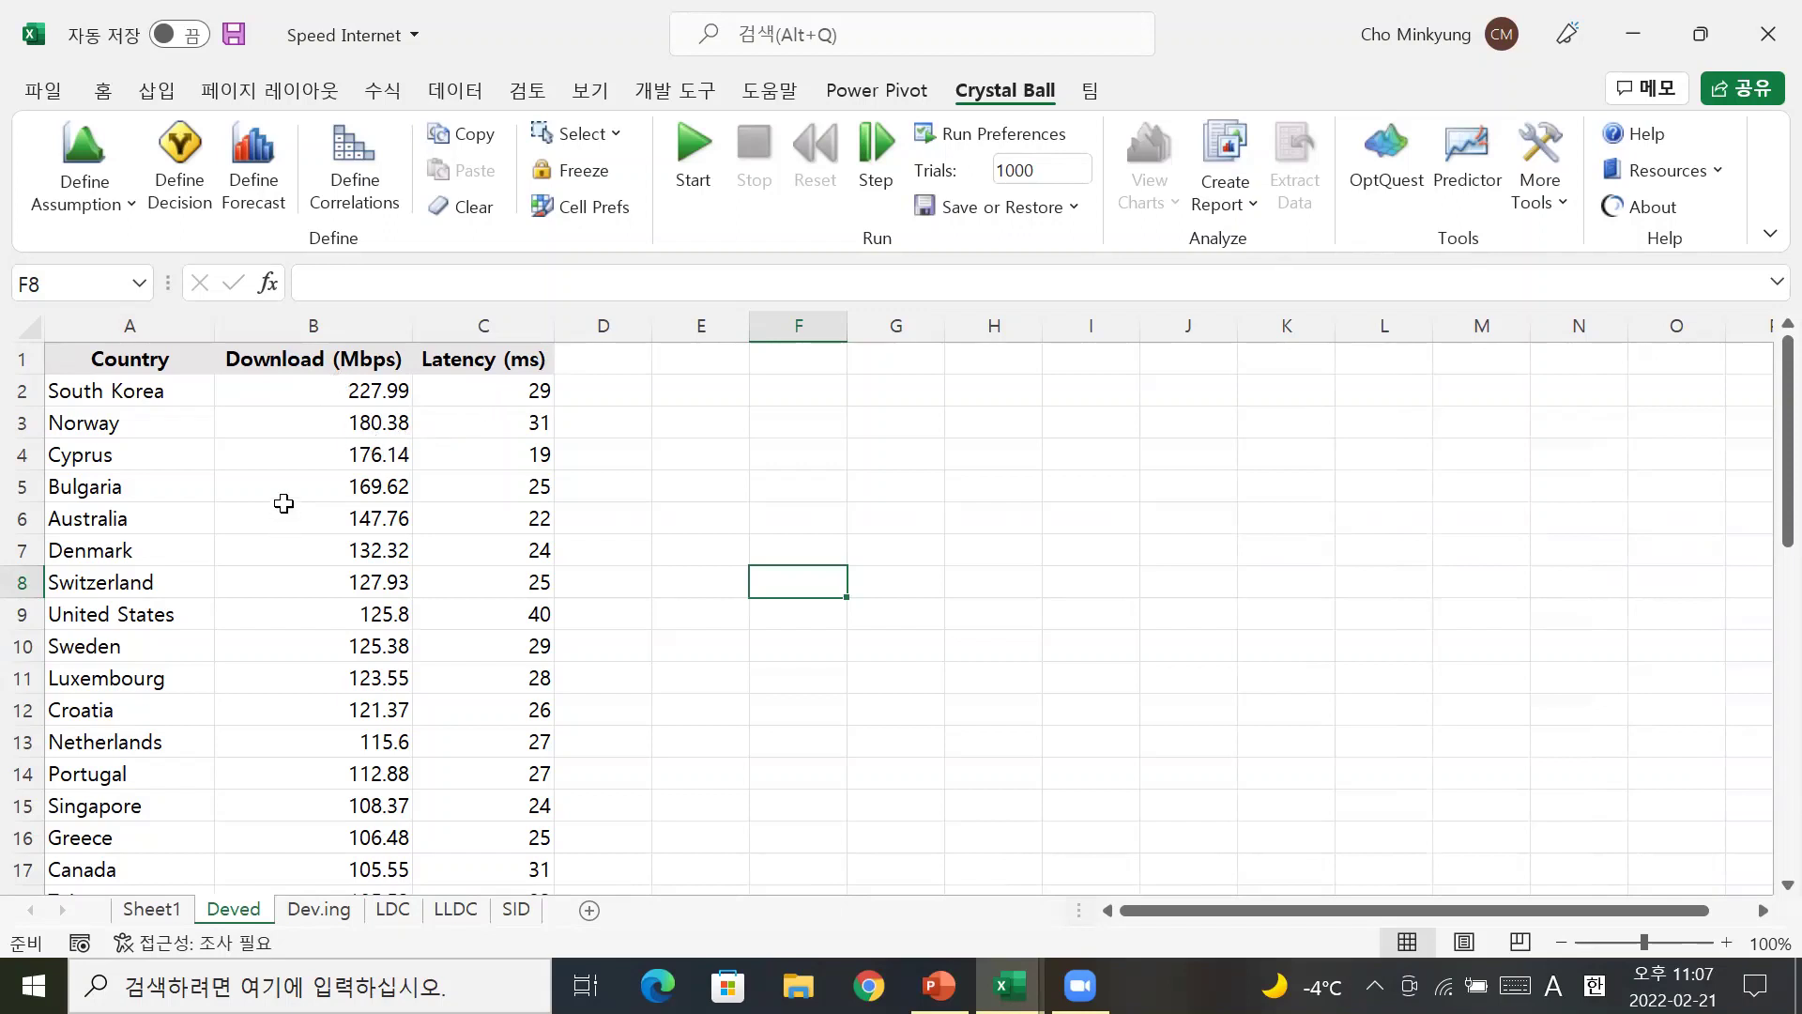
{"action": "left_click", "coordinate": [83, 206]}
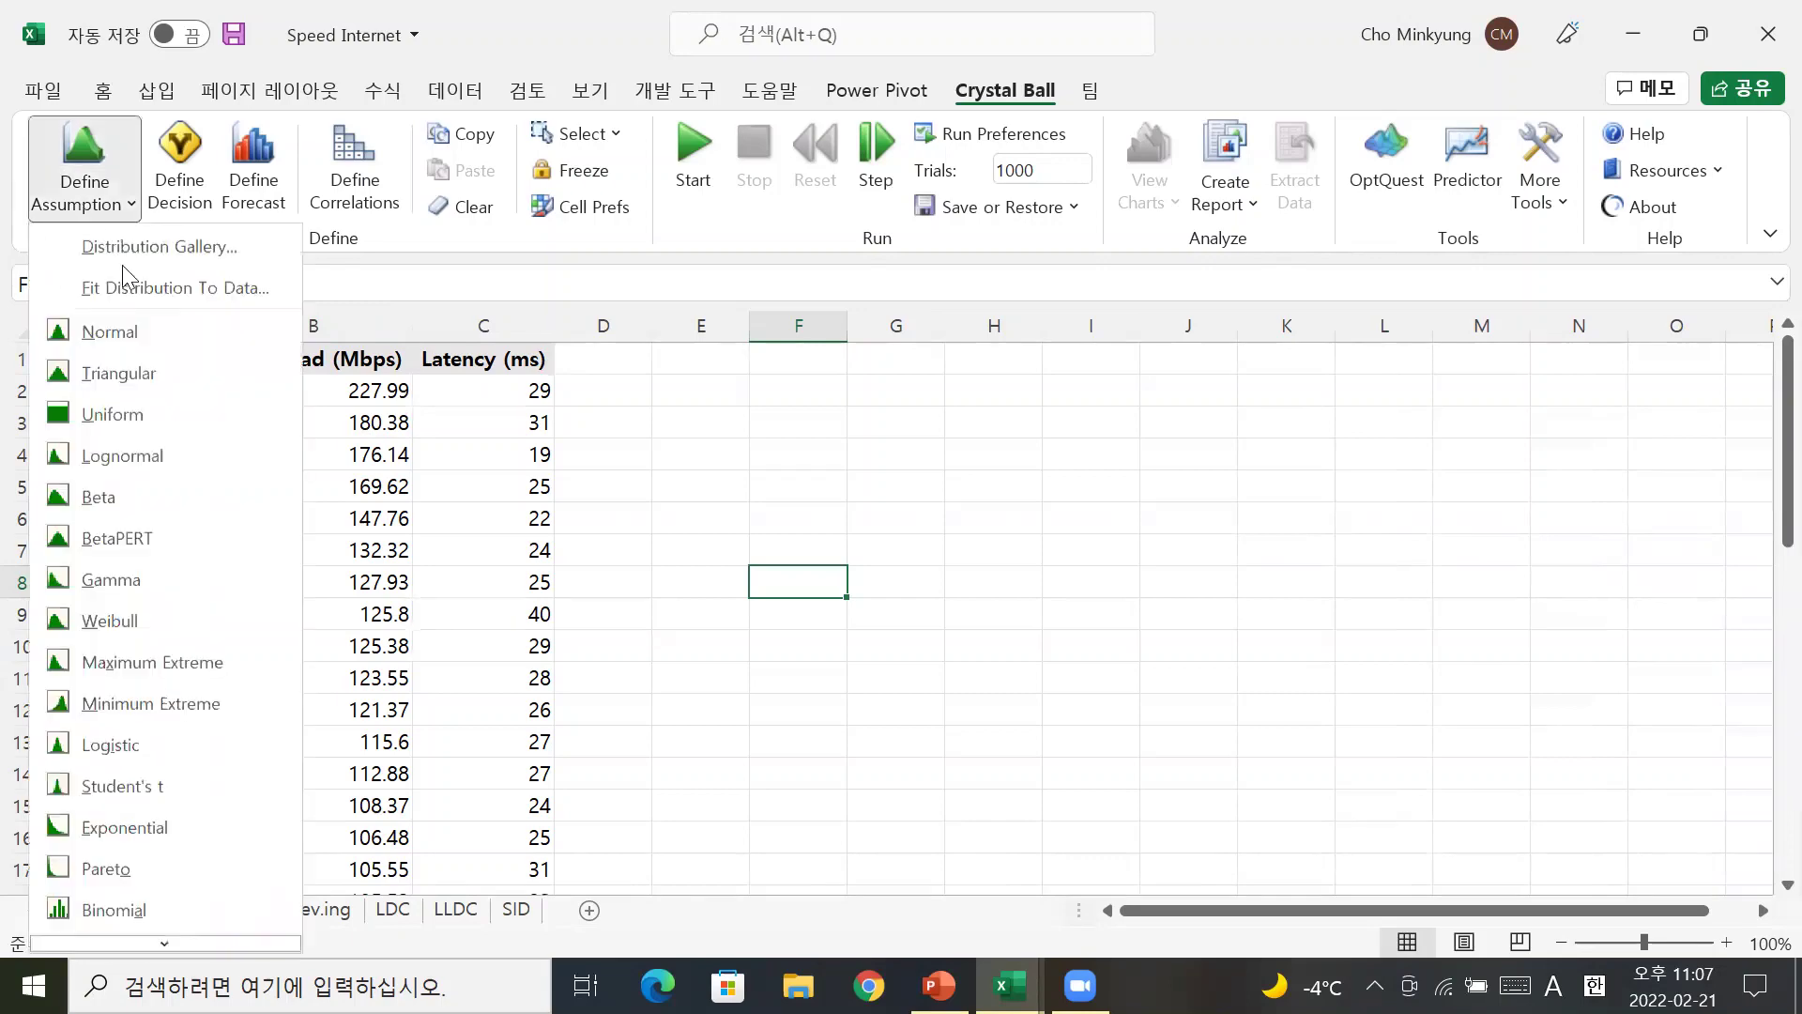
{"action": "left_click", "coordinate": [128, 291]}
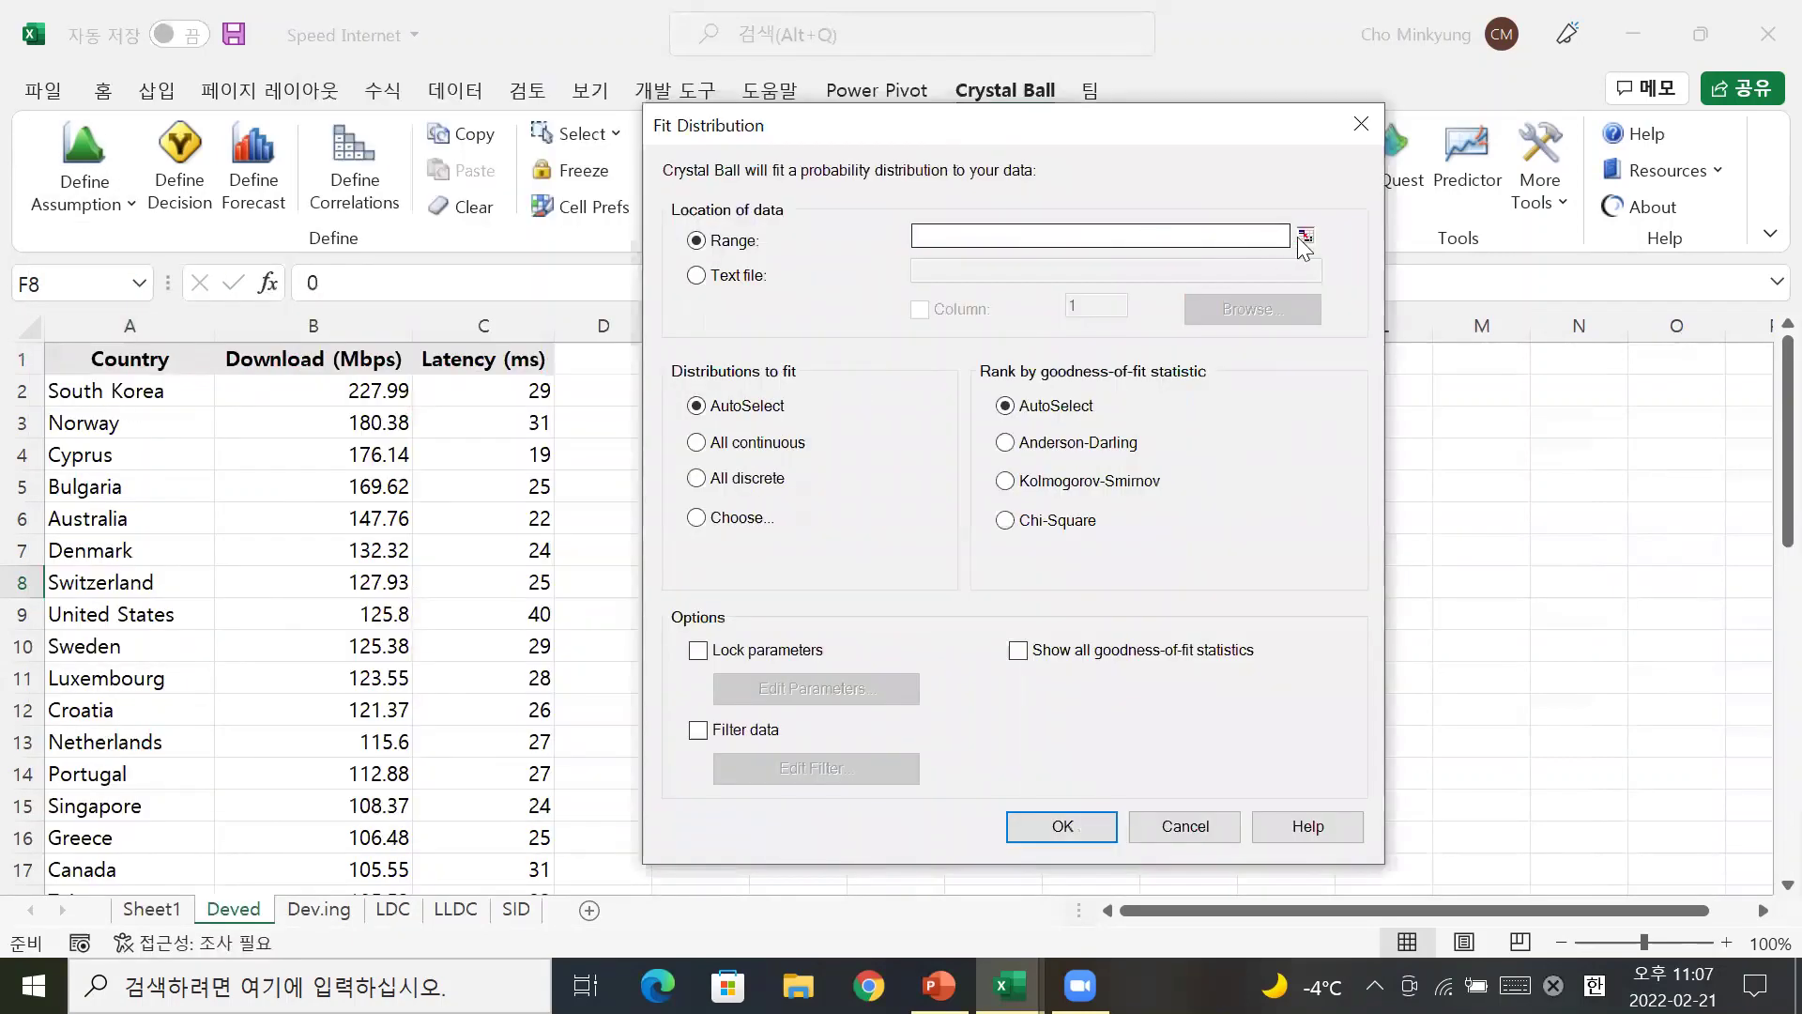
{"action": "left_click", "coordinate": [1300, 236]}
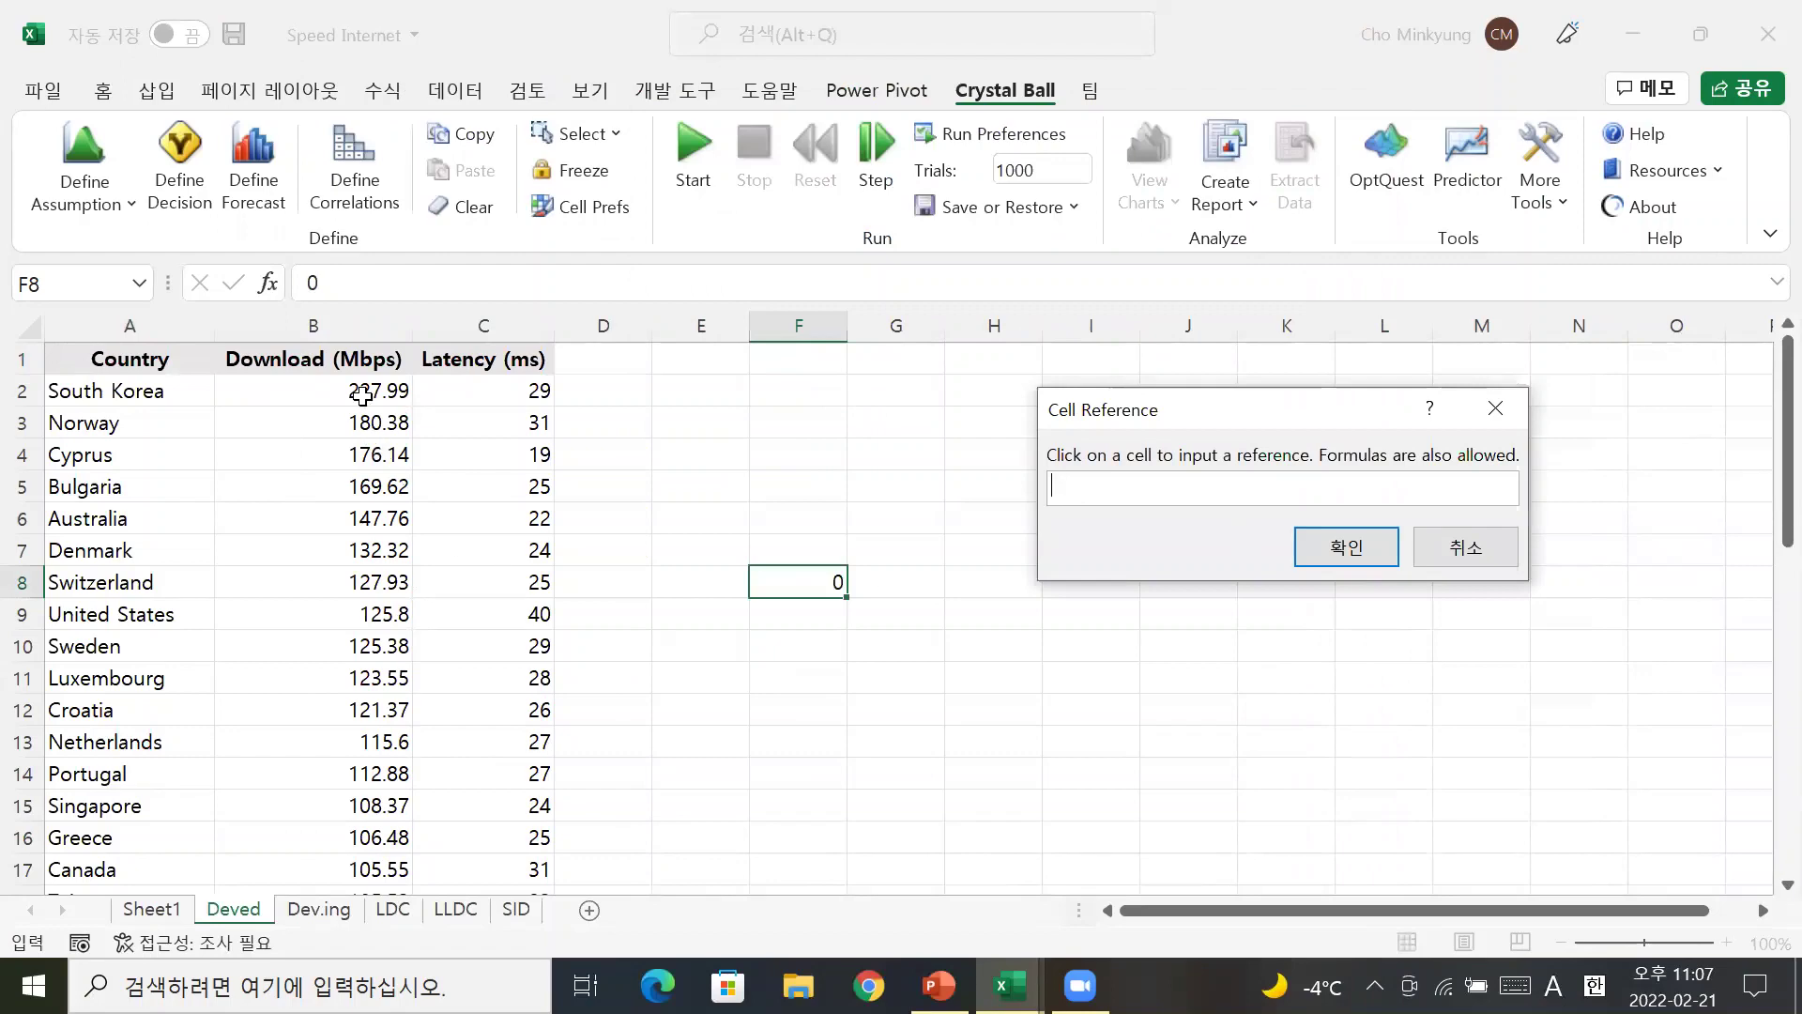
{"action": "left_click_drag", "start_coordinate": [365, 395], "coordinate": [372, 805]}
{"action": "left_click", "coordinate": [1347, 548]}
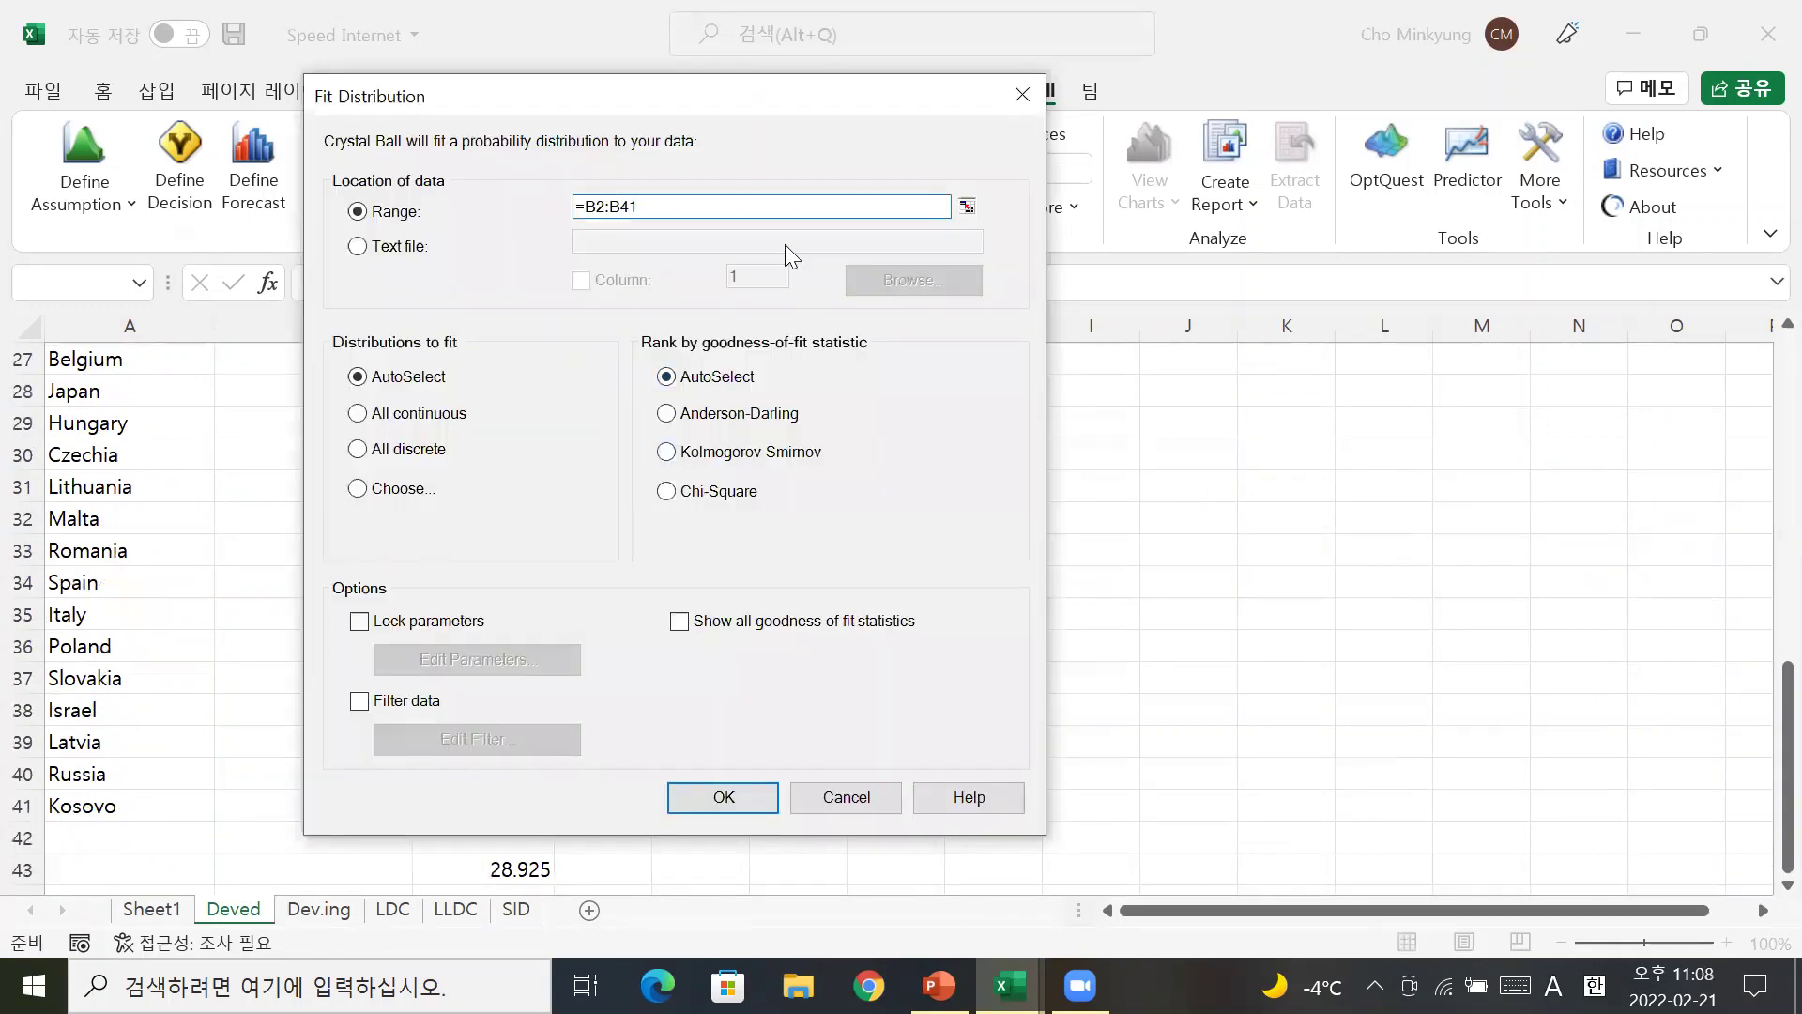
{"action": "left_click", "coordinate": [854, 800]}
Fit a distribution to the download speeds in B2:B139 on Sheet1, using AutoSelect for both distributions and goodness-of-fit ranking
{"action": "left_click", "coordinate": [155, 909]}
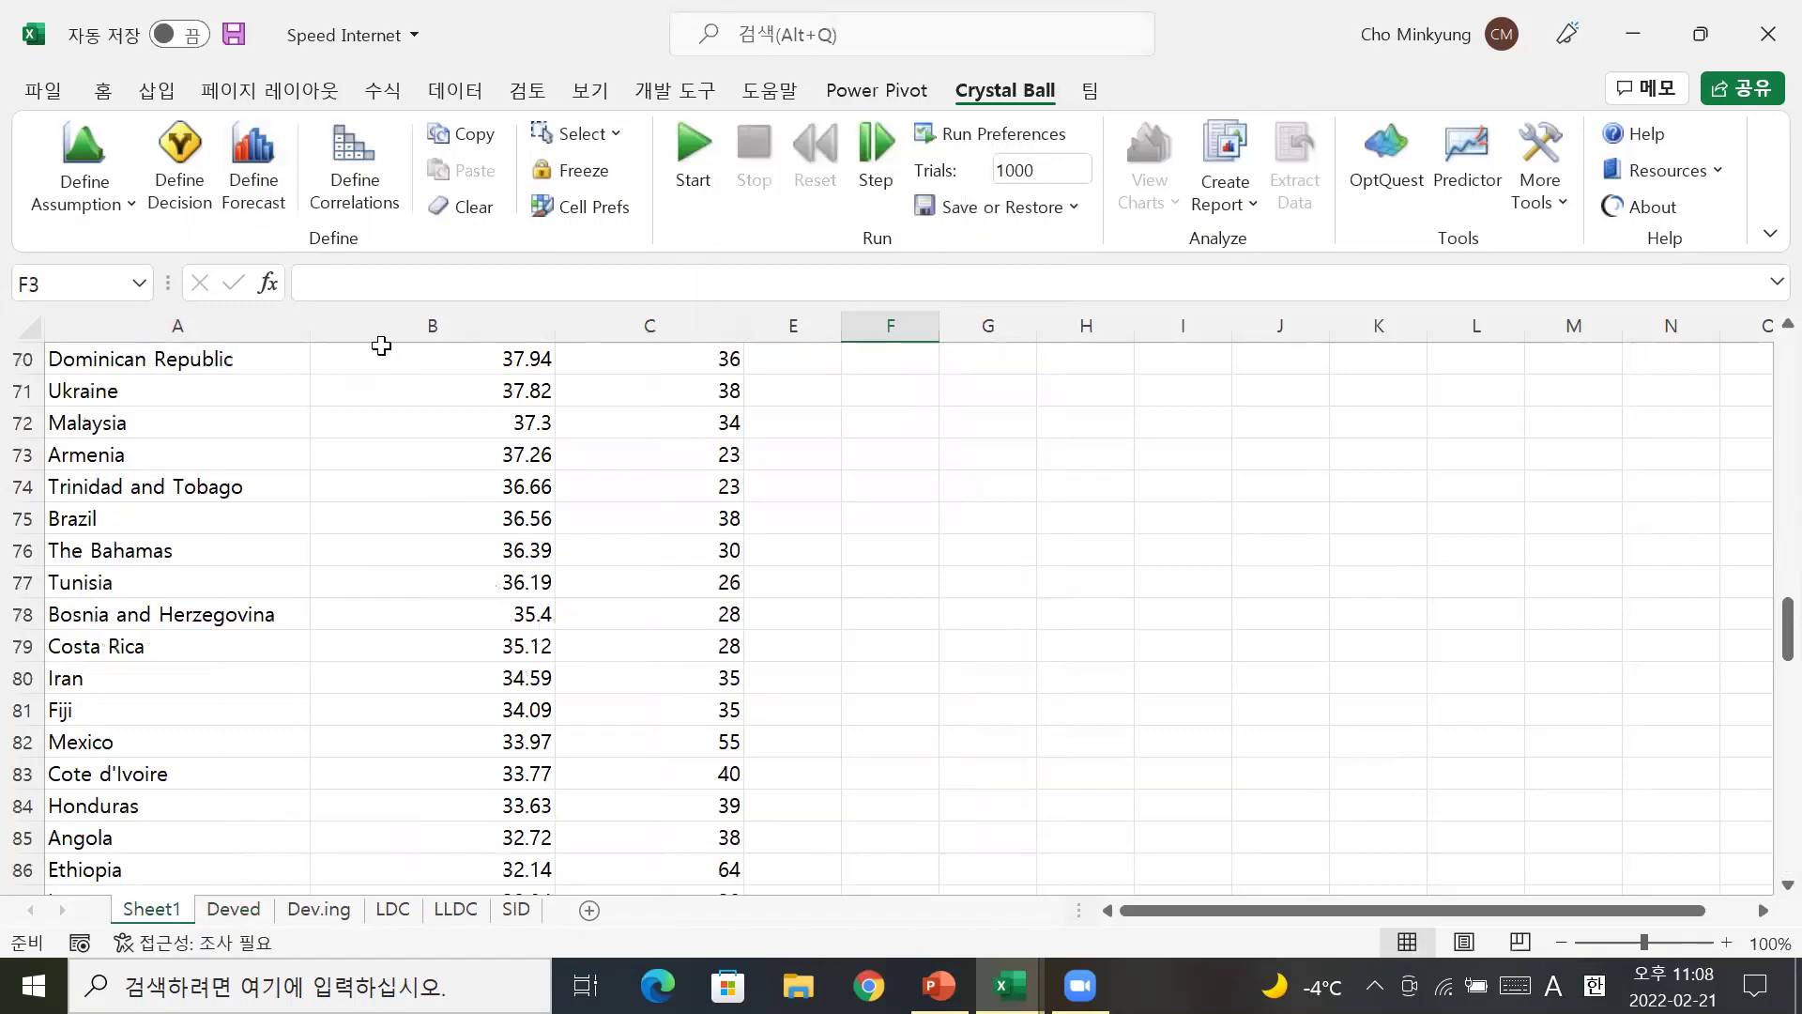
{"action": "scroll", "coordinate": [445, 522], "scroll_direction": "up", "scroll_amount": 1}
{"action": "scroll", "coordinate": [445, 522], "scroll_direction": "up", "scroll_amount": 20}
{"action": "left_click", "coordinate": [108, 204]}
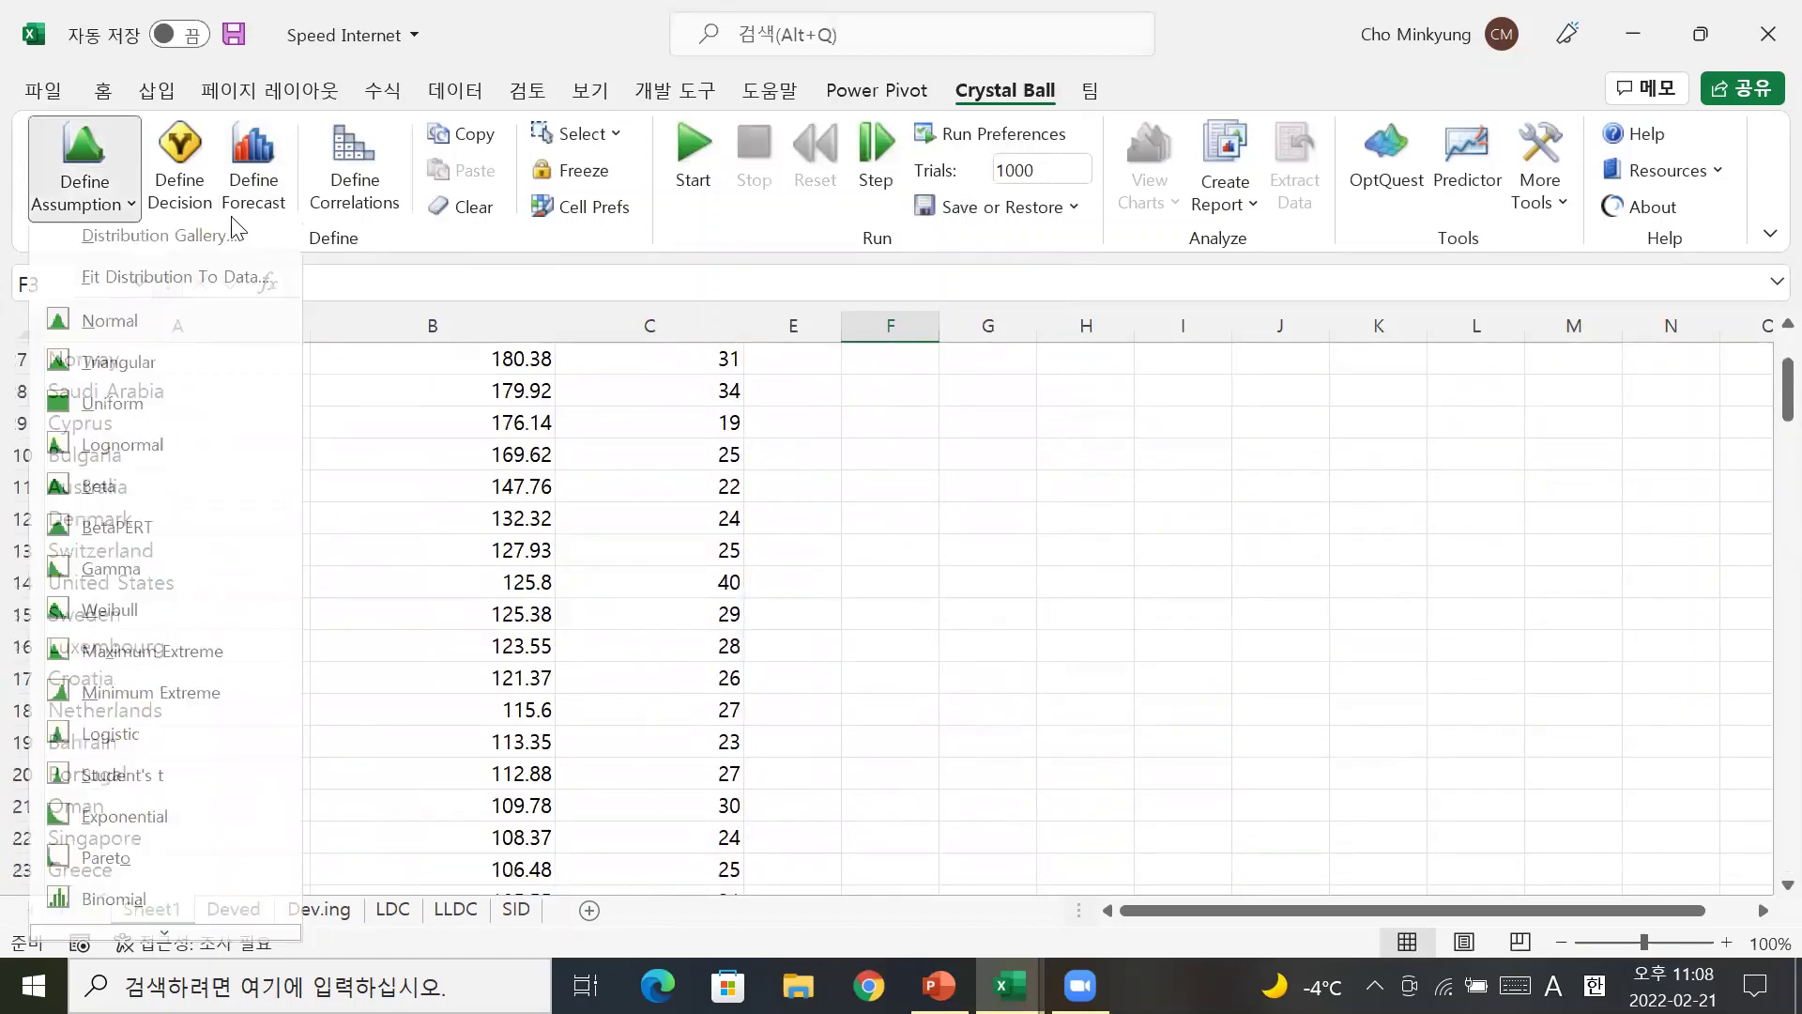
{"action": "left_click", "coordinate": [261, 285]}
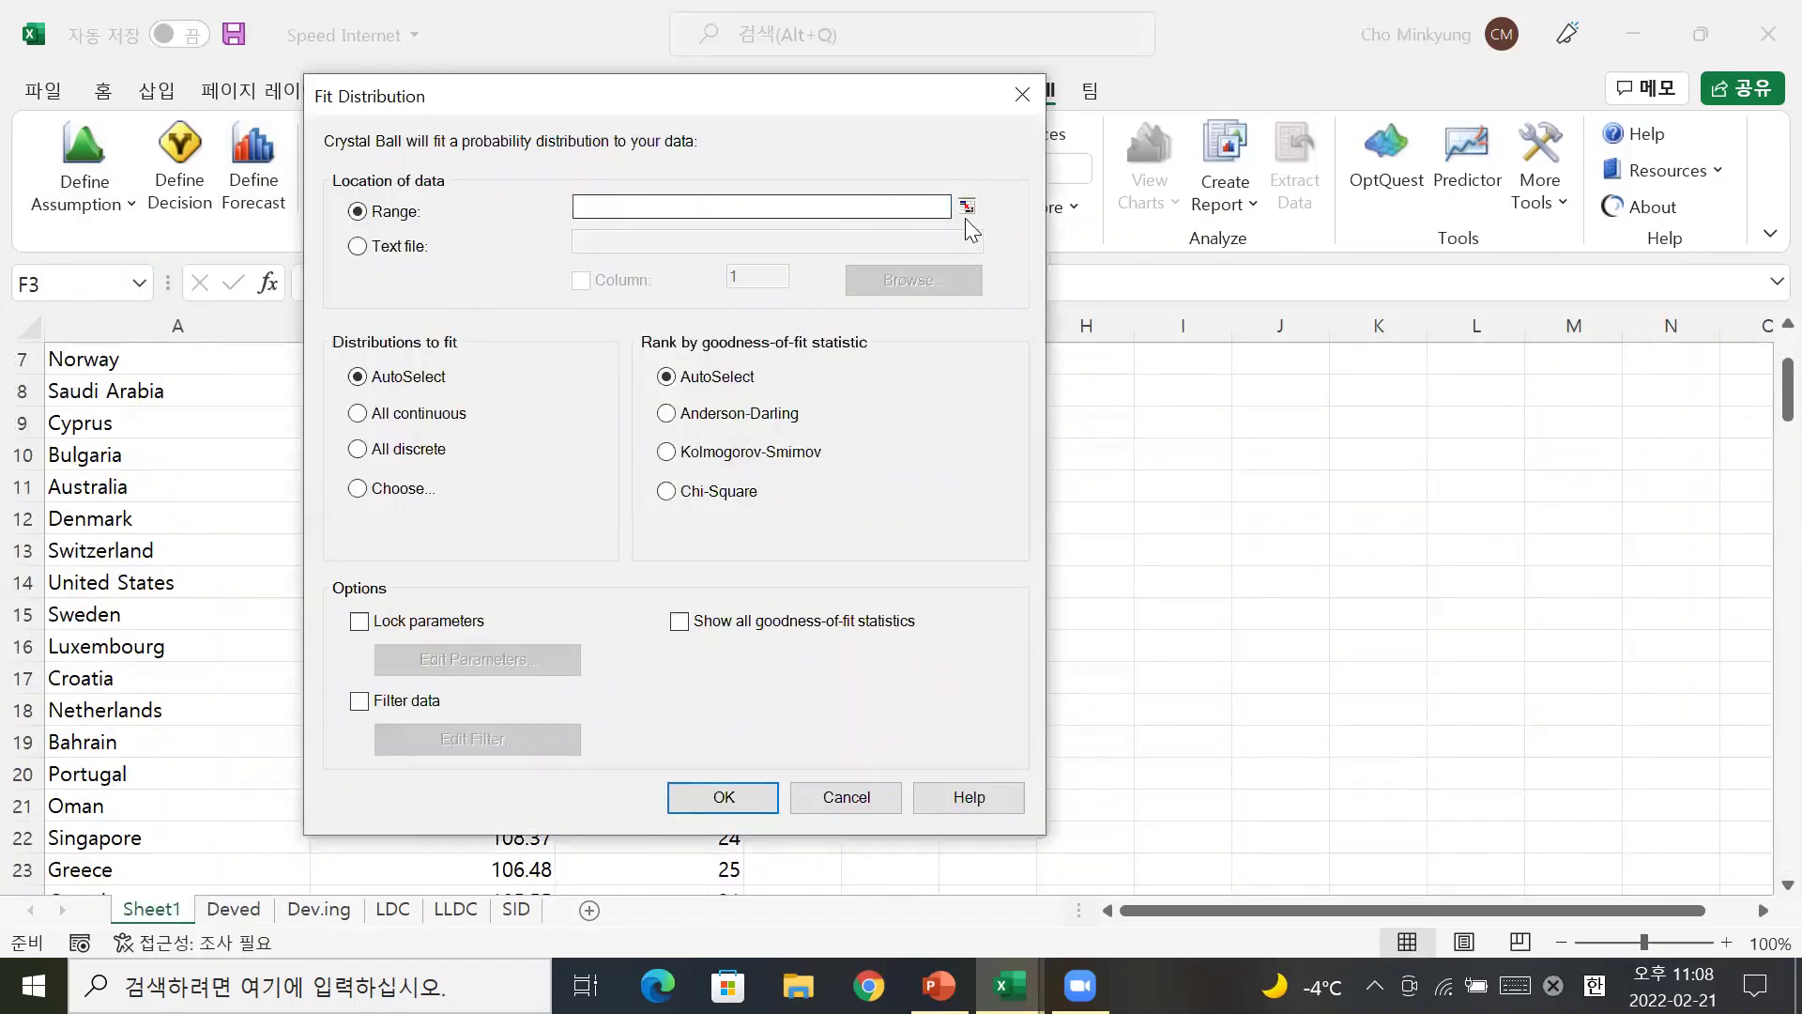
{"action": "left_click", "coordinate": [967, 207]}
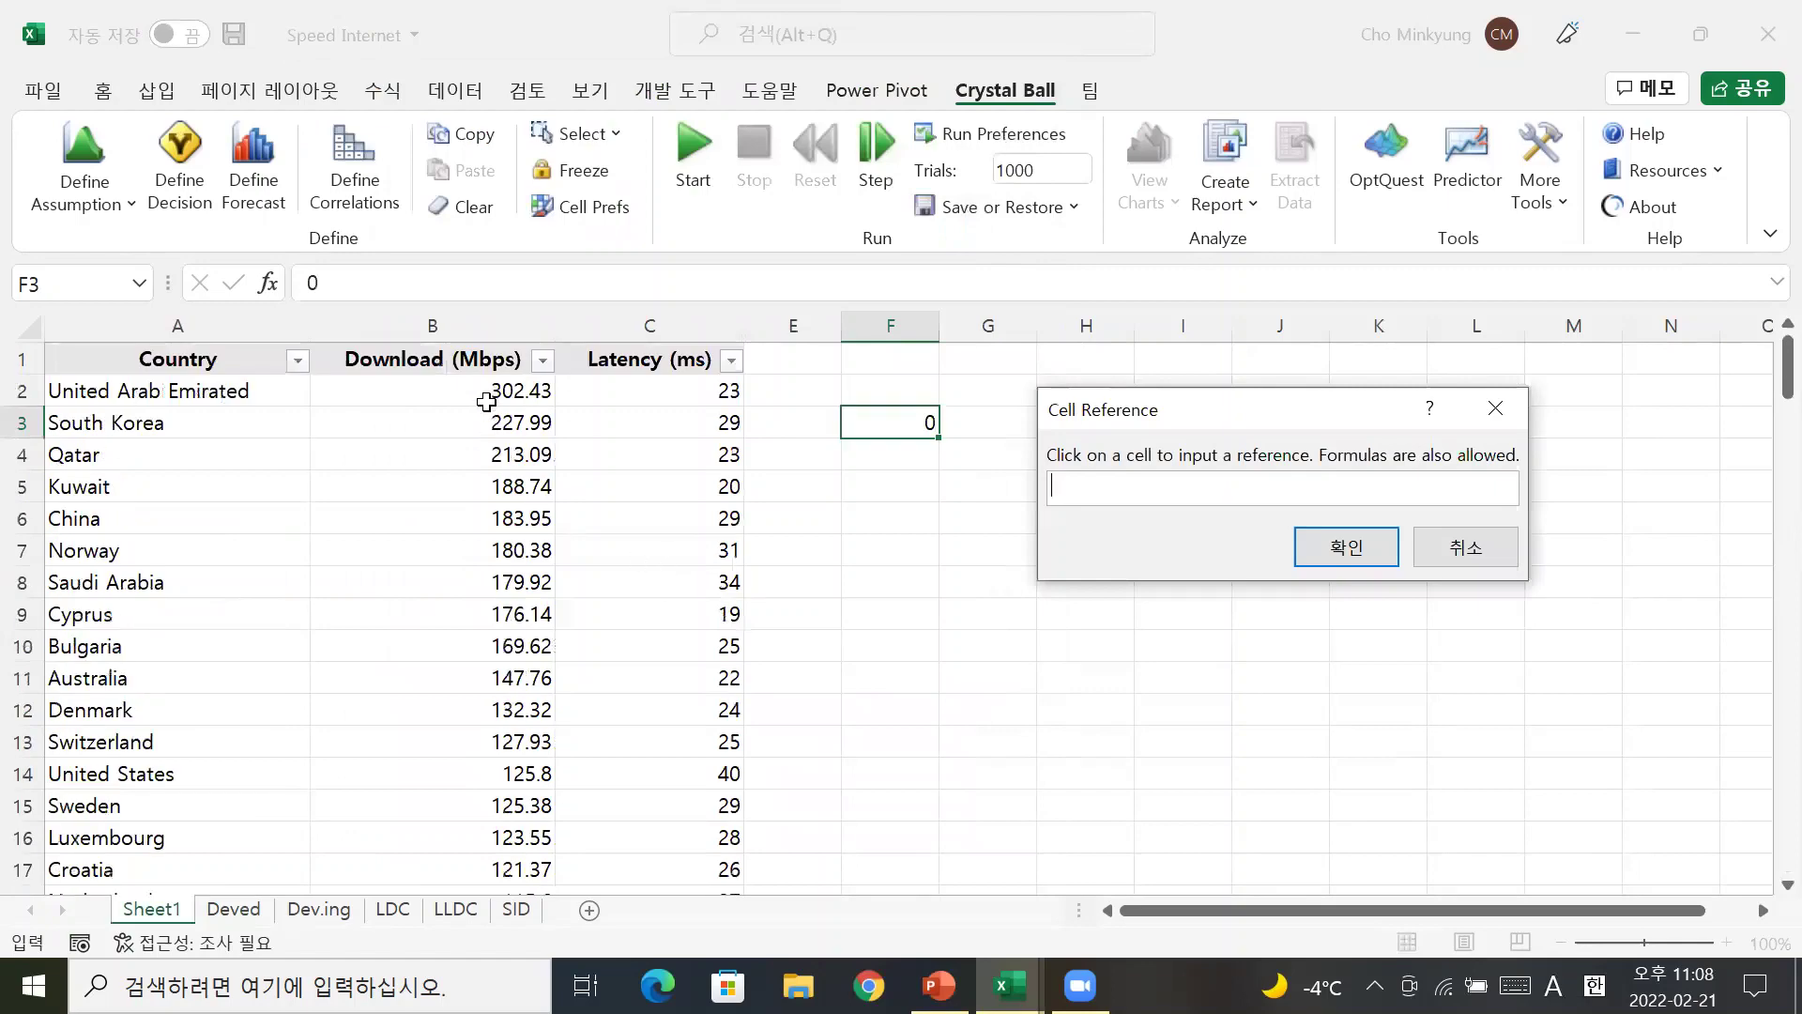
{"action": "left_click_drag", "start_coordinate": [487, 392], "coordinate": [477, 822]}
{"action": "left_click", "coordinate": [1374, 552]}
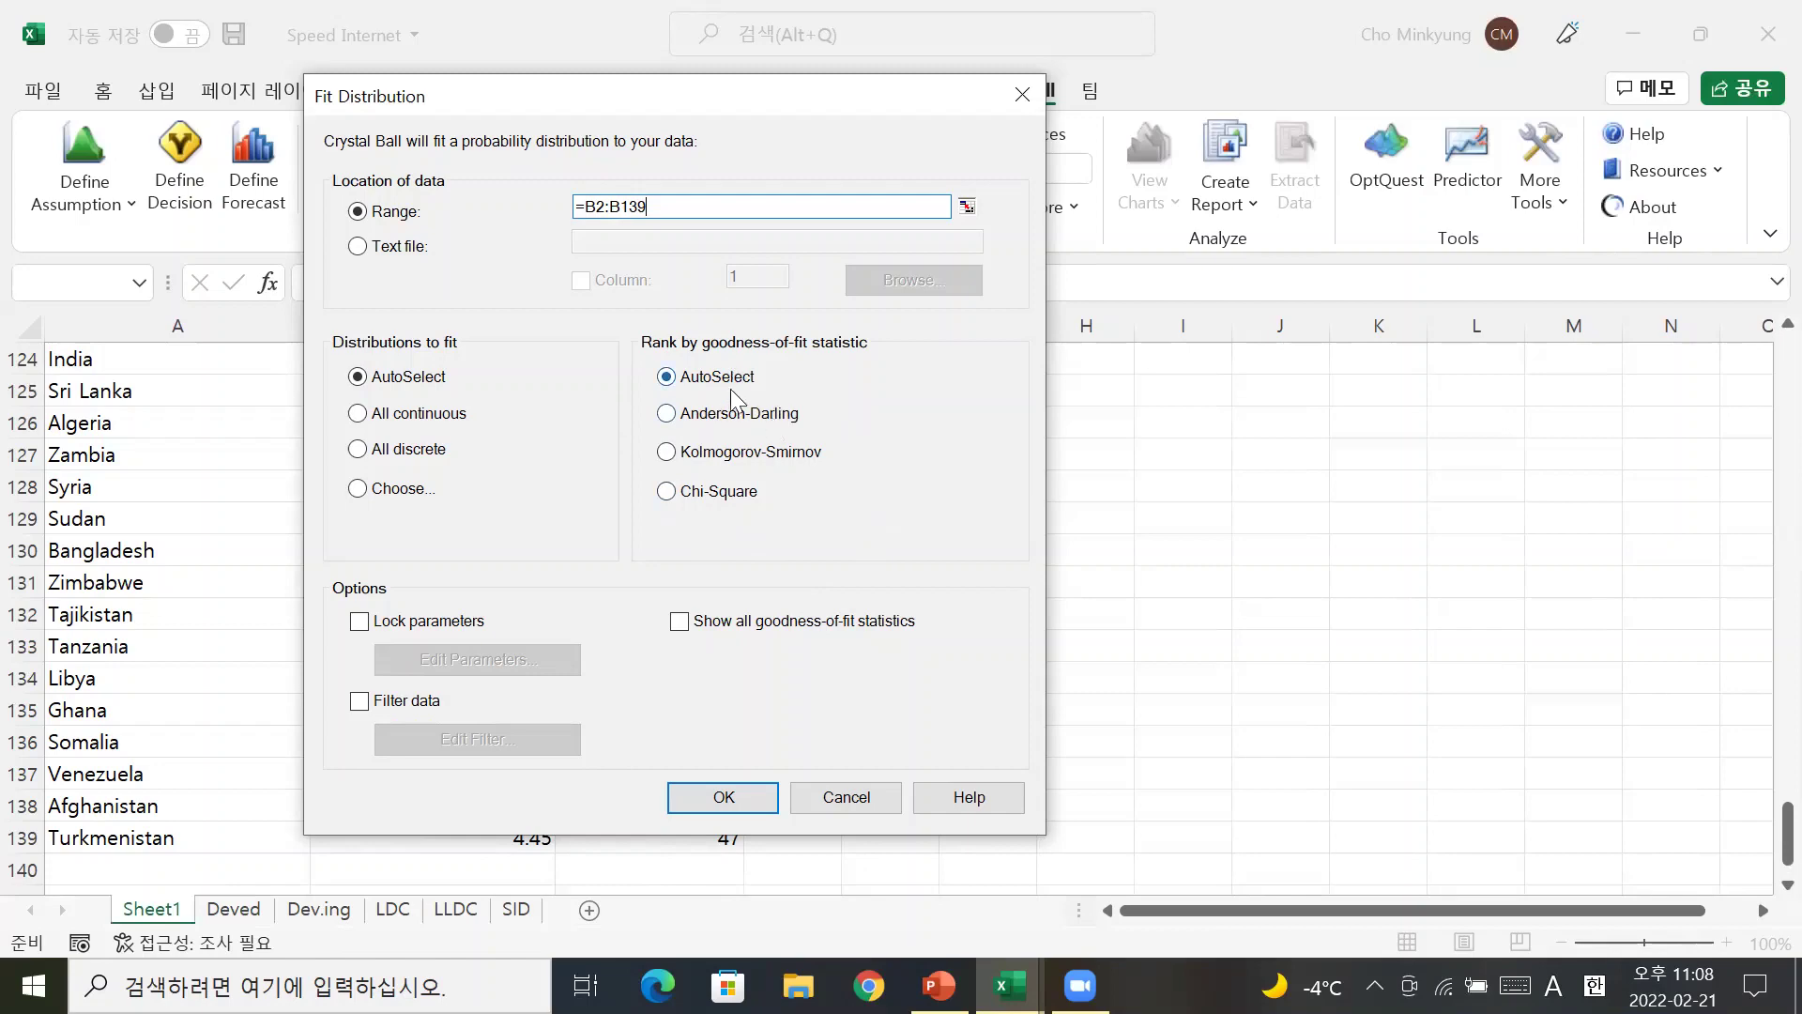
{"action": "left_click", "coordinate": [739, 796]}
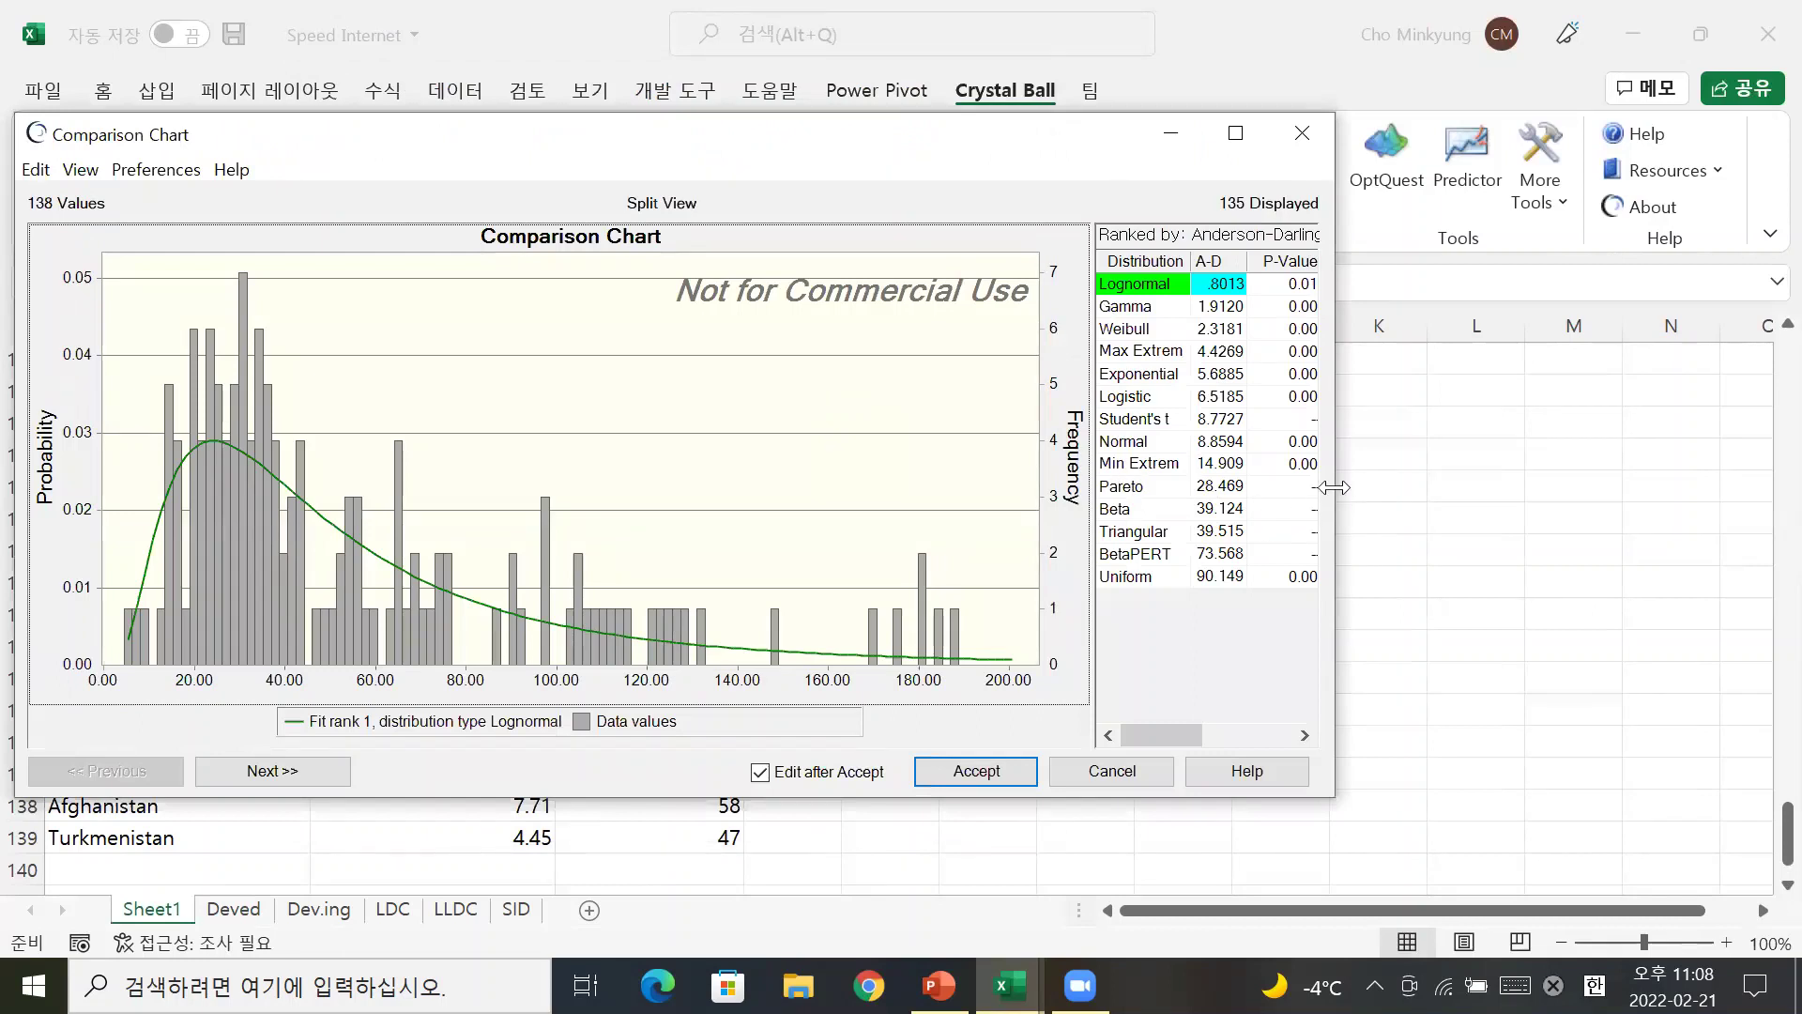
Widen the comparison chart and its ranking table, examine the top-ranked distribution's parameters, and close the fit without accepting it
{"action": "left_click_drag", "start_coordinate": [1333, 487], "coordinate": [1573, 487]}
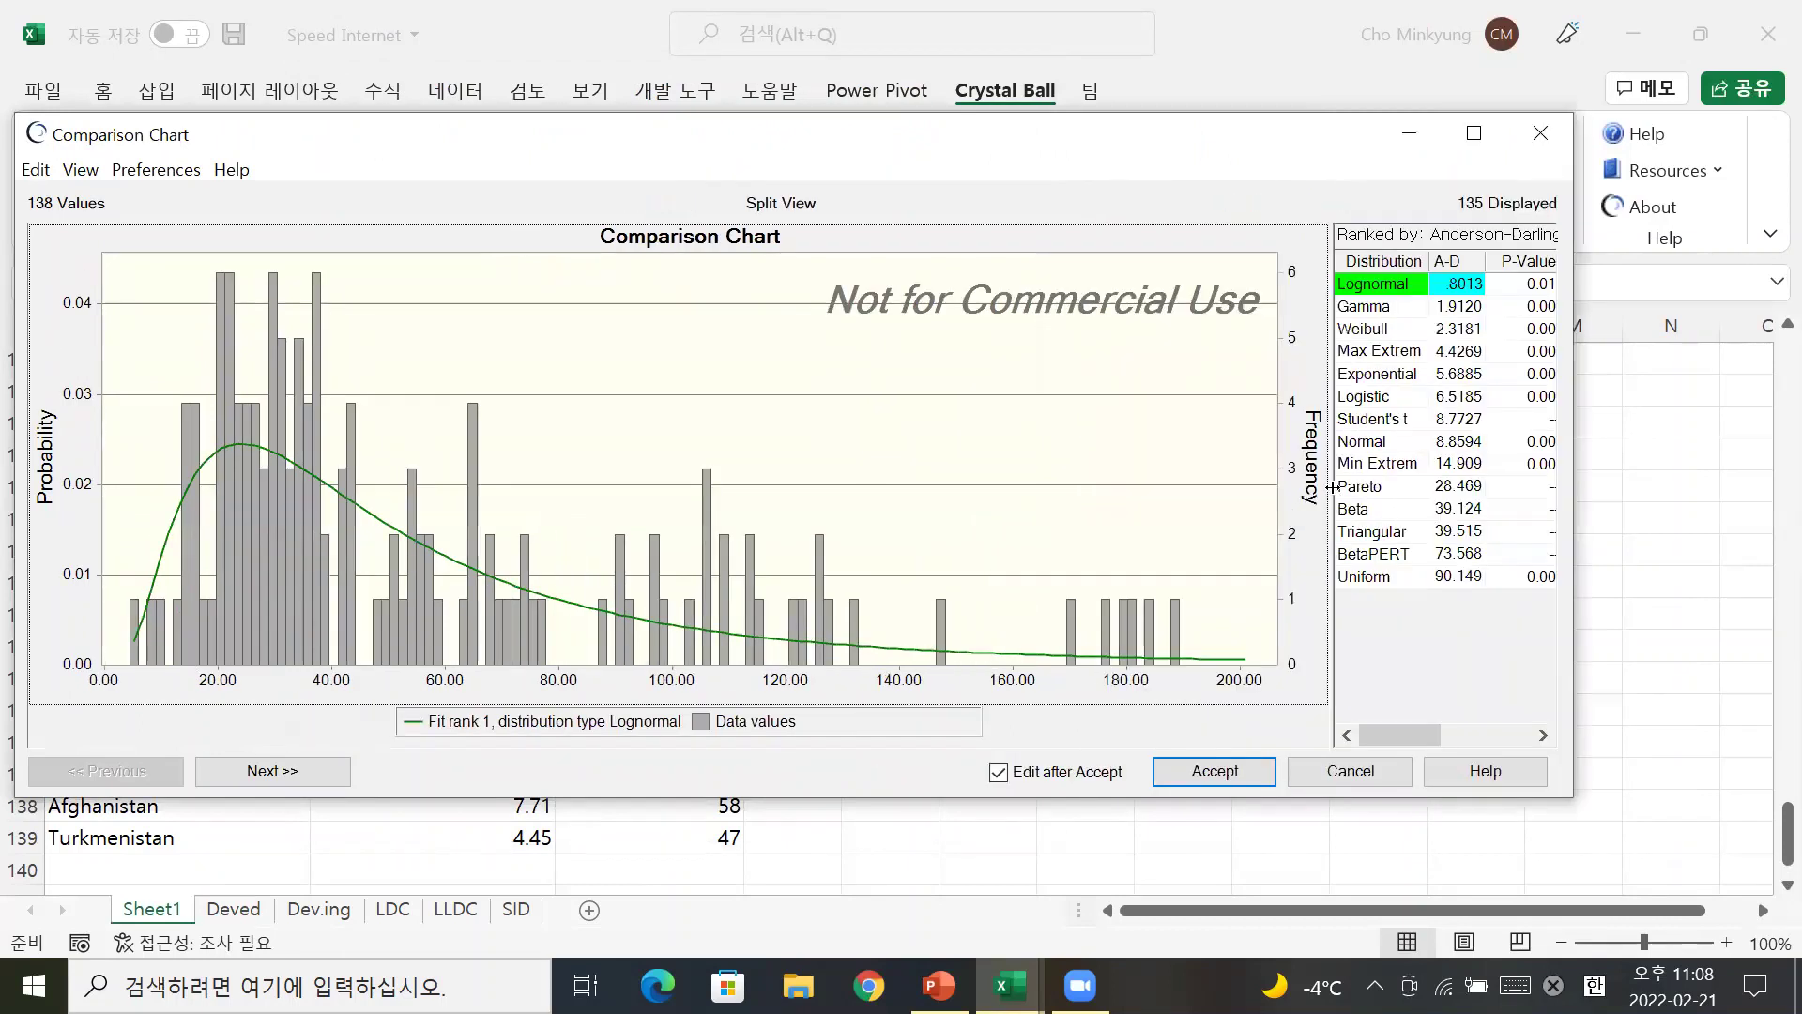
{"action": "left_click_drag", "start_coordinate": [1333, 487], "coordinate": [1239, 480]}
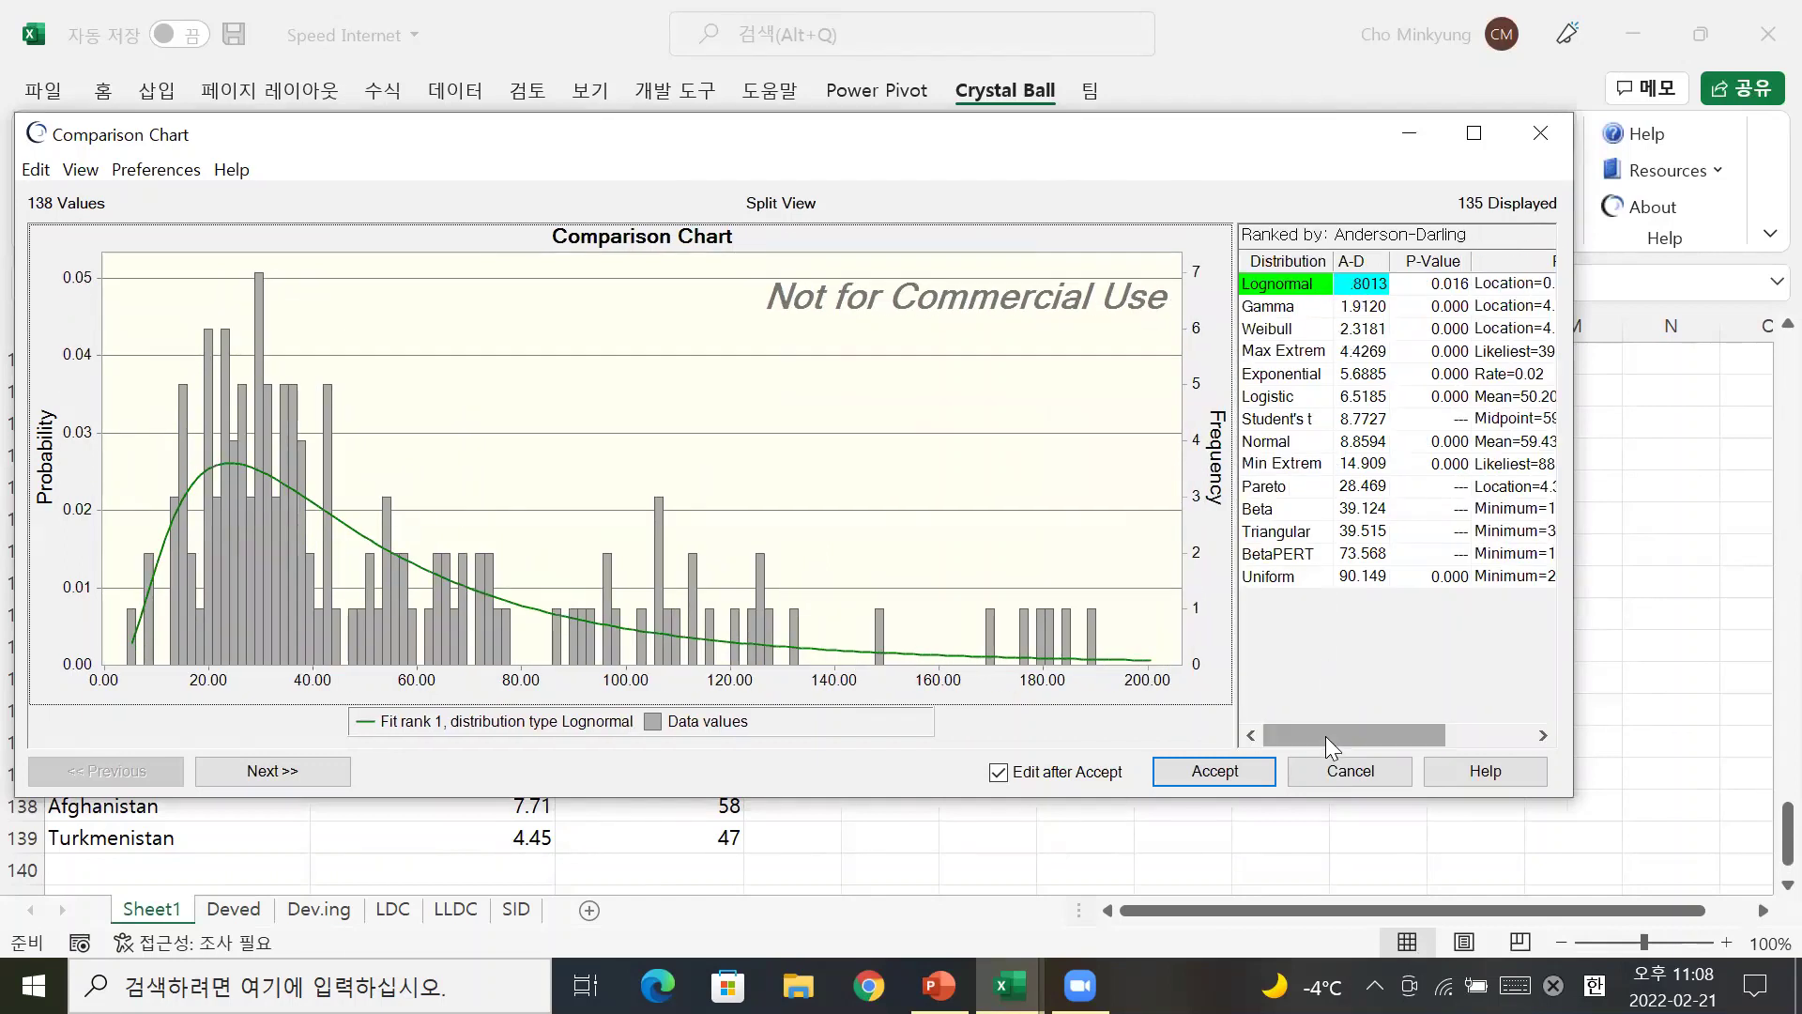
{"action": "left_click_drag", "start_coordinate": [1326, 736], "coordinate": [1416, 734]}
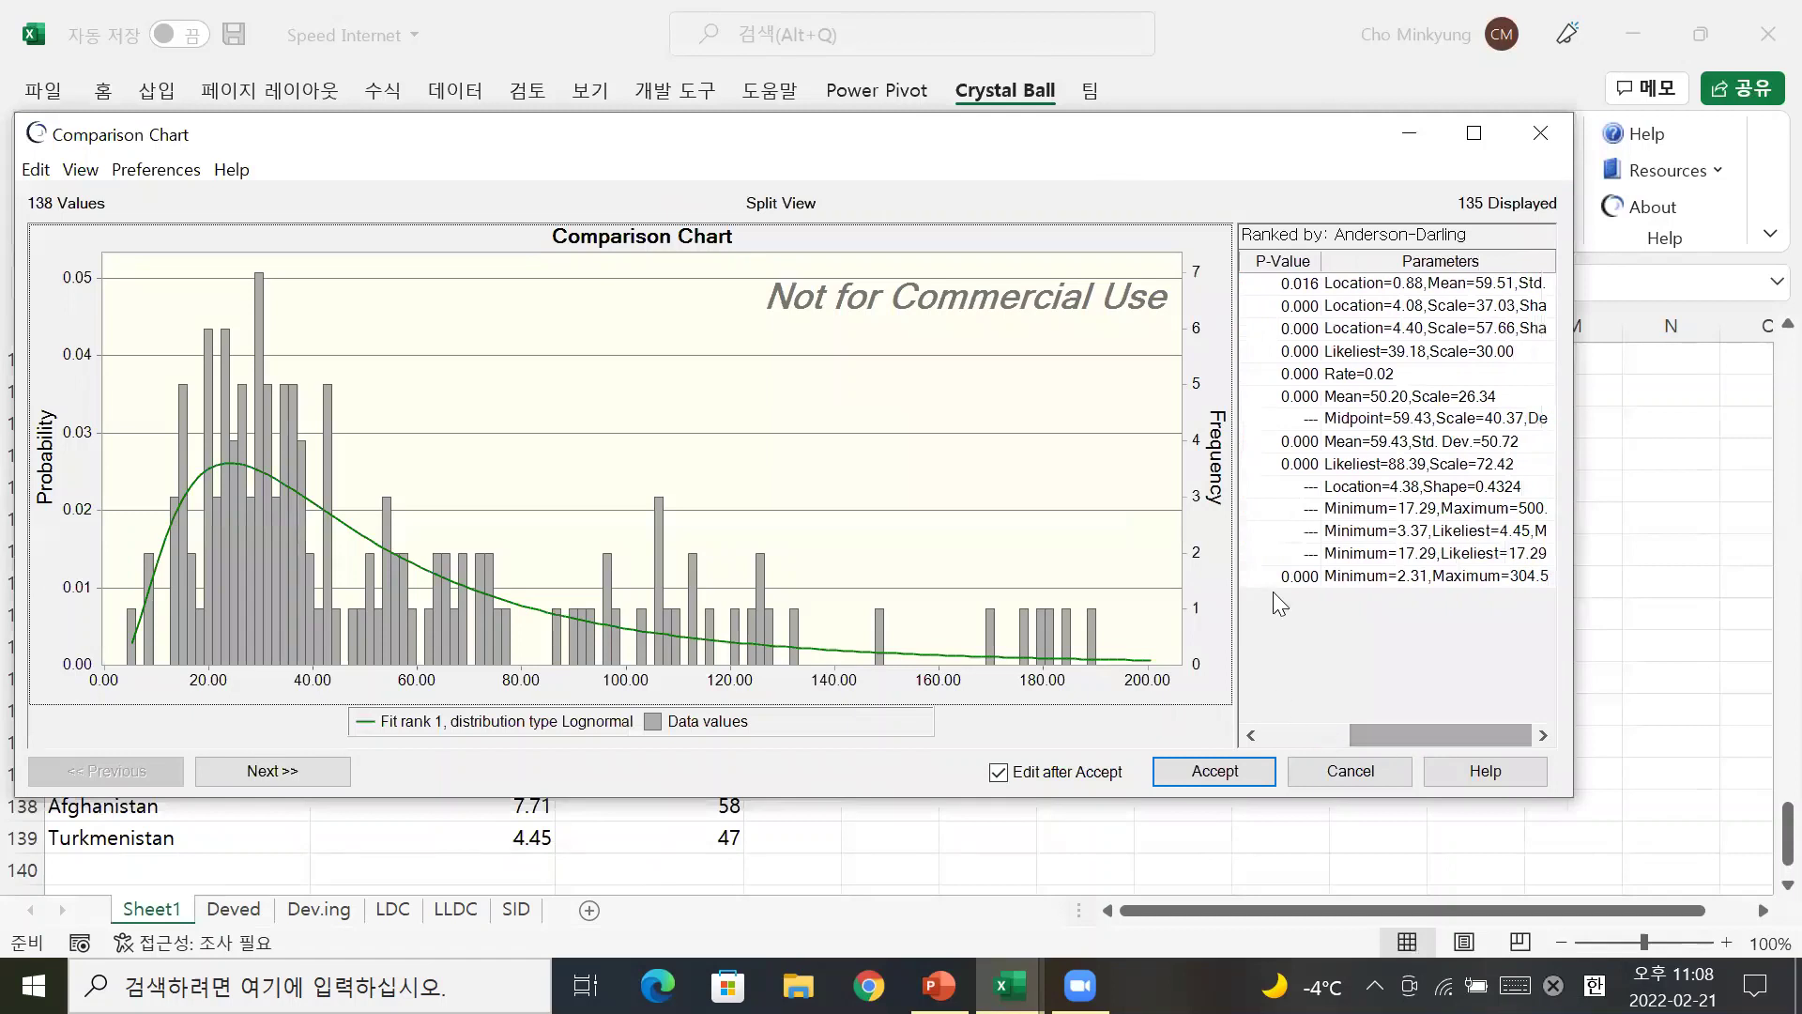
{"action": "left_click", "coordinate": [1413, 285]}
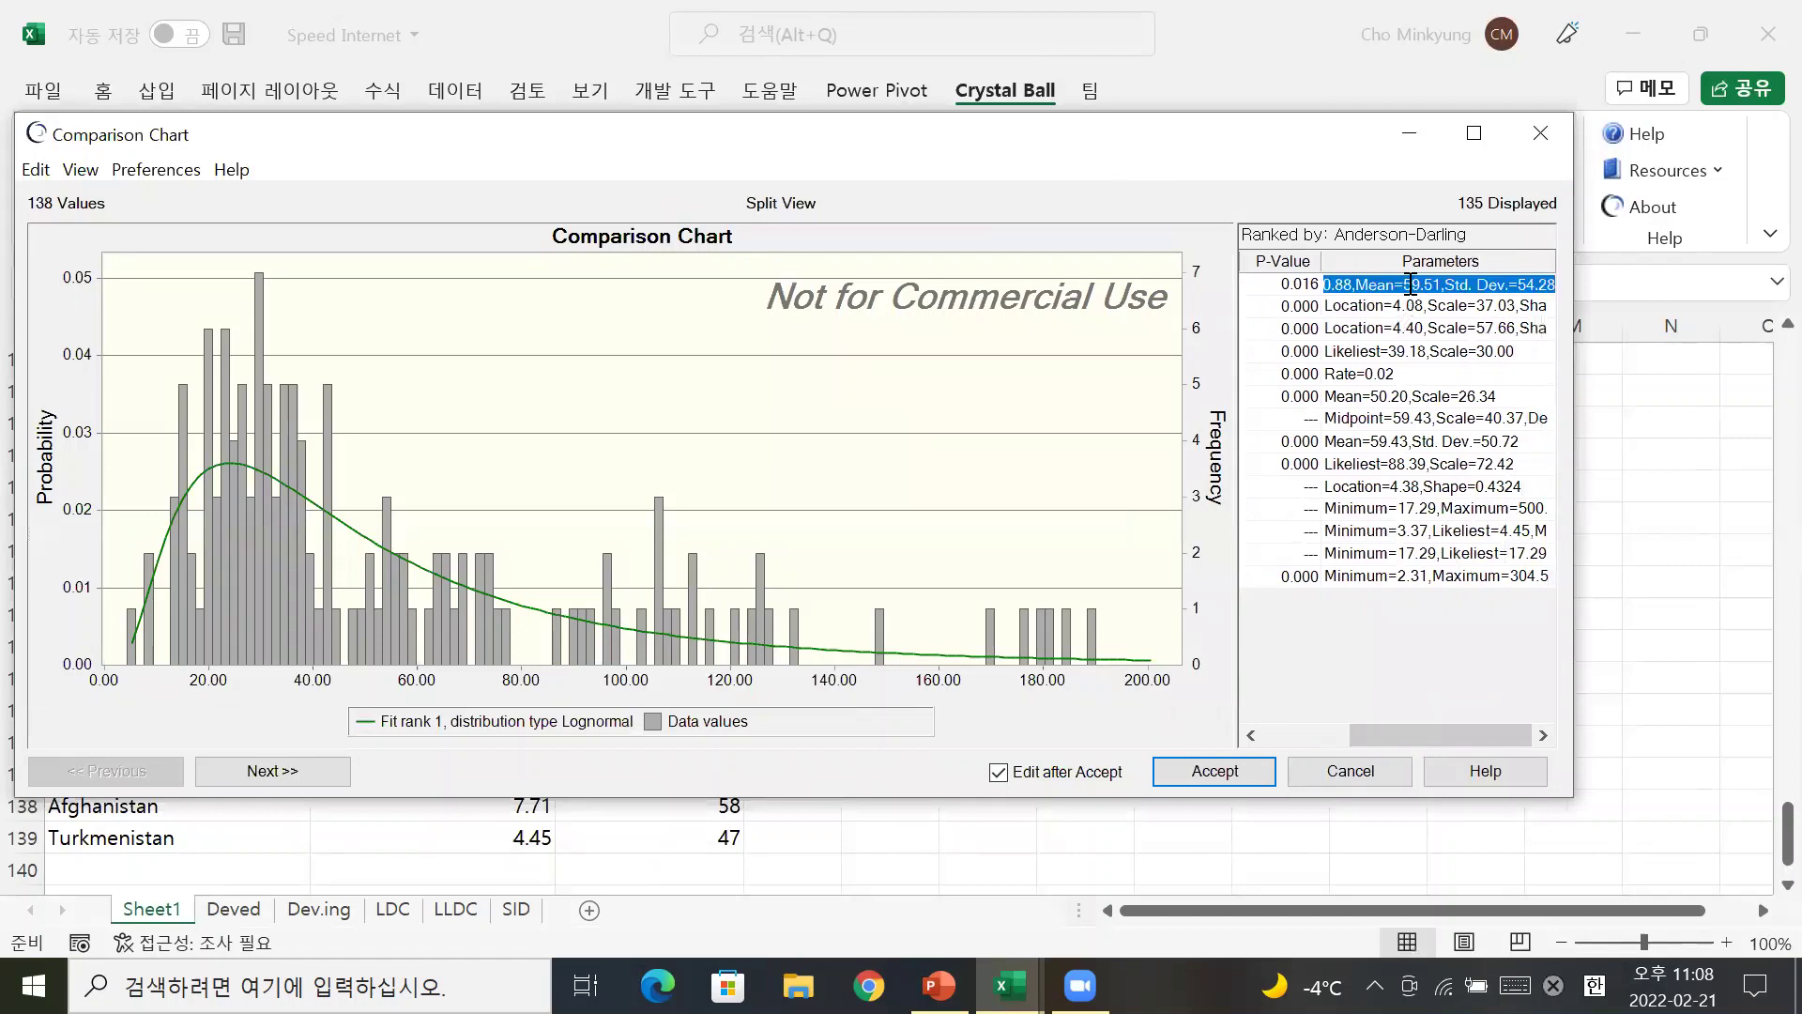
{"action": "left_click", "coordinate": [1410, 285]}
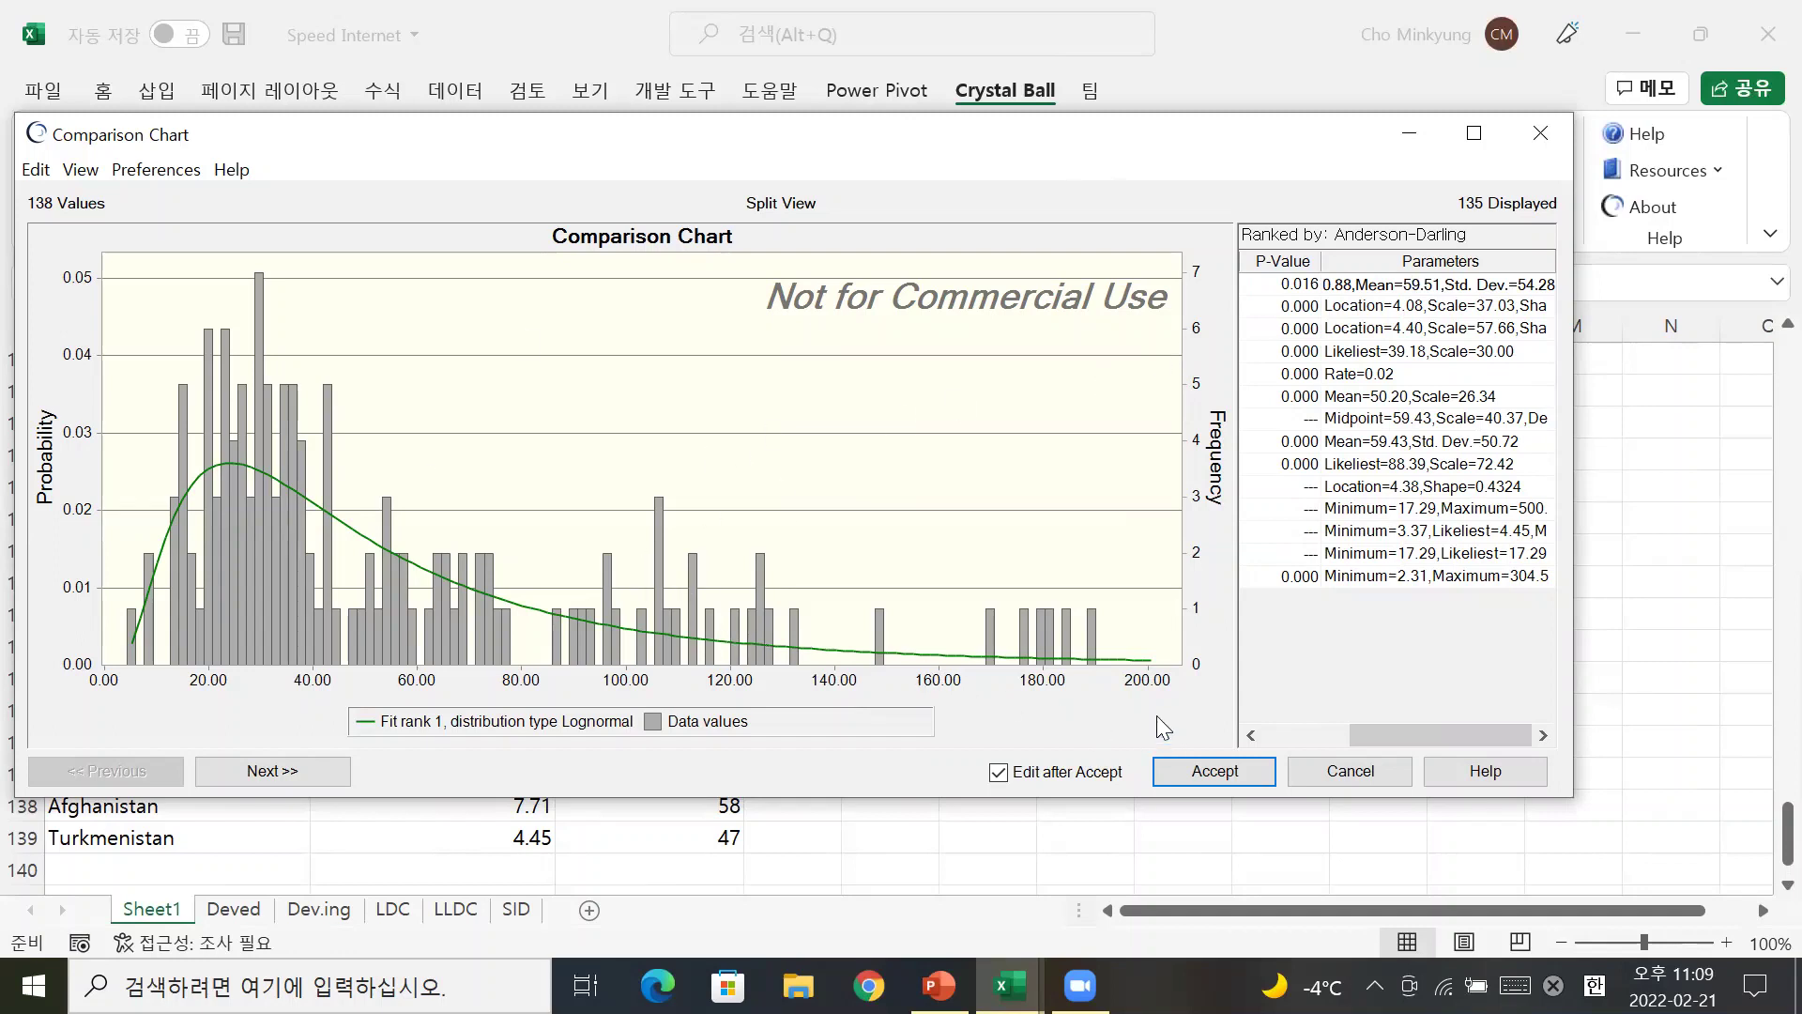
{"action": "left_click", "coordinate": [1311, 781]}
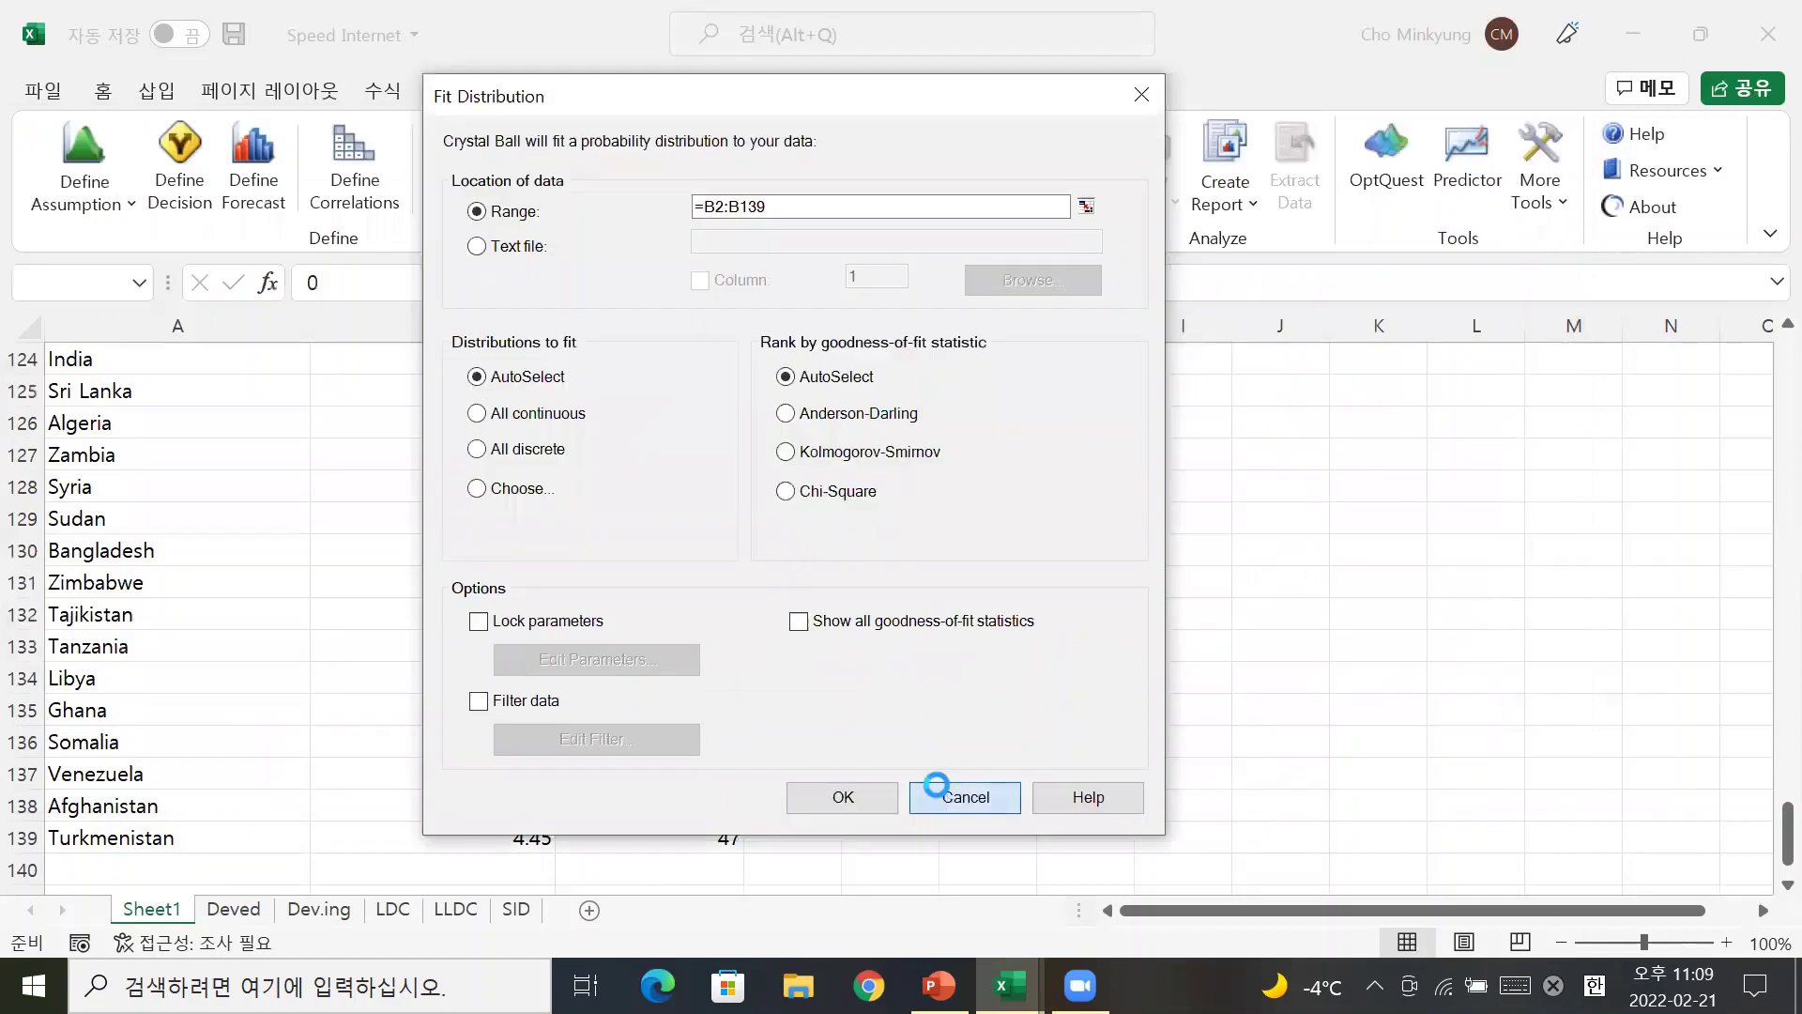
{"action": "left_click", "coordinate": [937, 787]}
Fit a distribution to the download speeds in B2:B41 on the Deved sheet with the AutoSelect options
{"action": "left_click", "coordinate": [246, 909]}
{"action": "scroll", "coordinate": [298, 623], "scroll_direction": "up", "scroll_amount": 9}
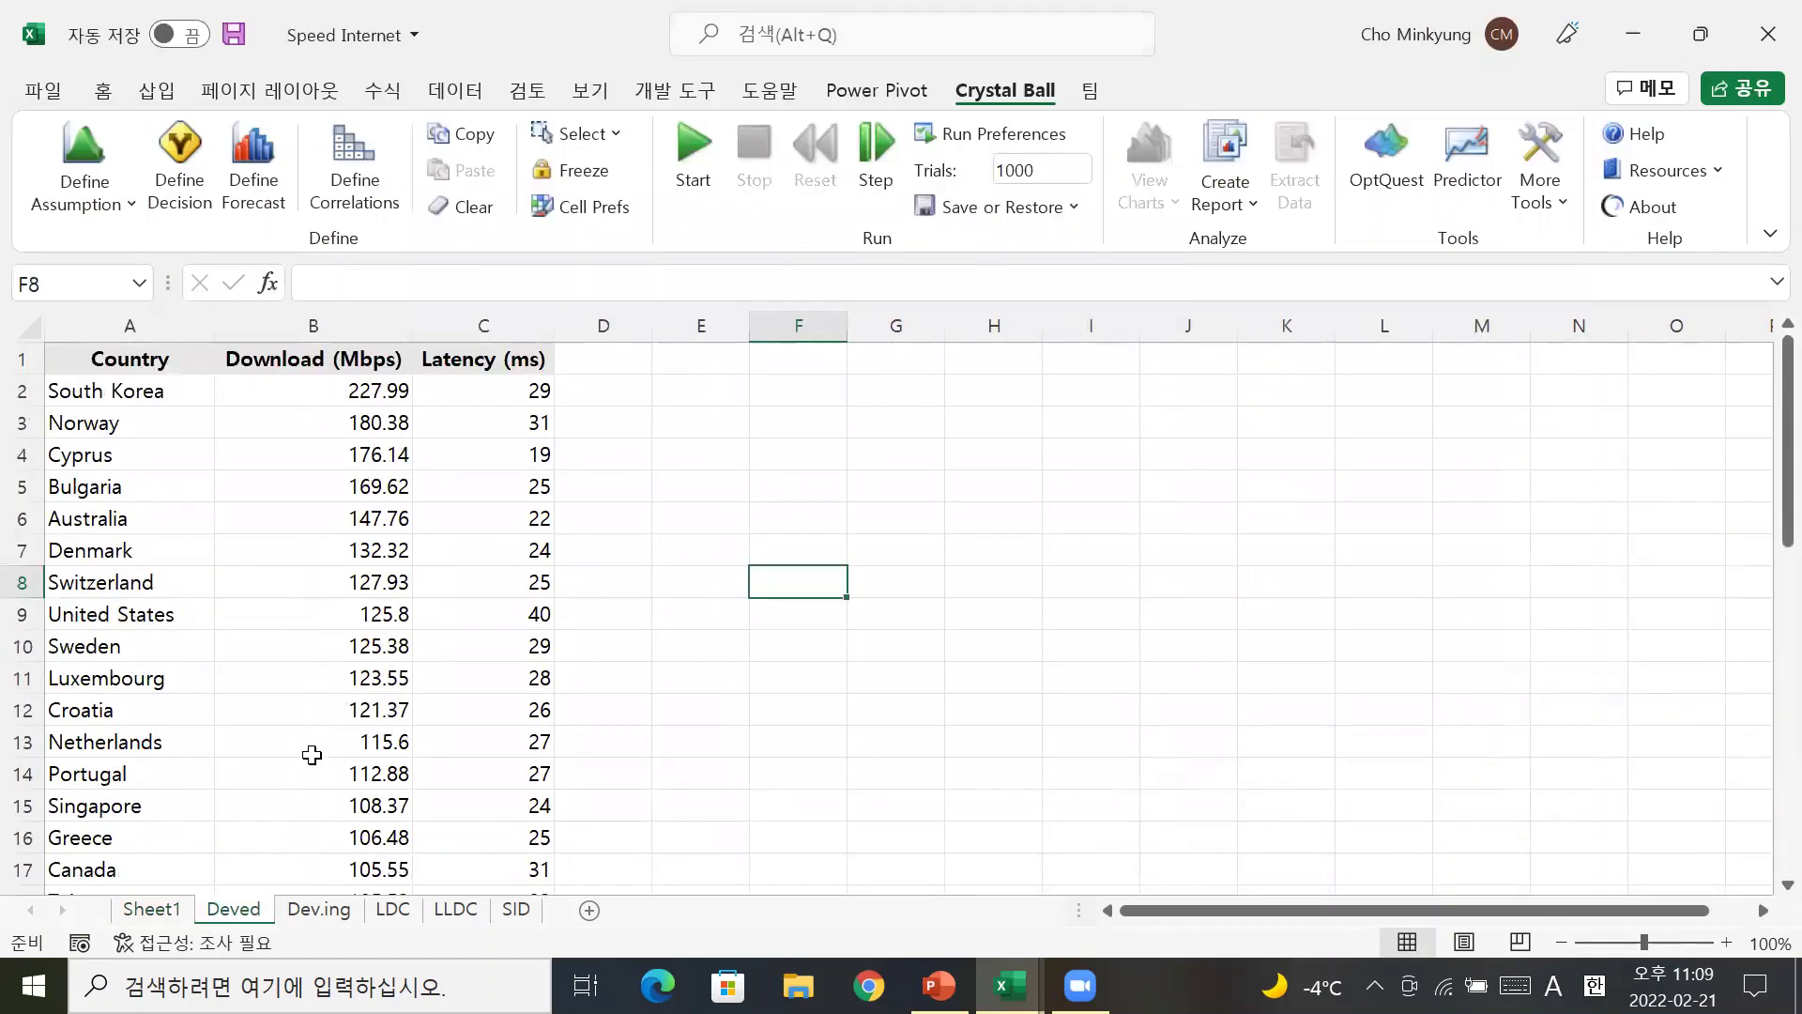
{"action": "scroll", "coordinate": [313, 717], "scroll_direction": "down", "scroll_amount": 6}
{"action": "scroll", "coordinate": [313, 717], "scroll_direction": "up", "scroll_amount": 6}
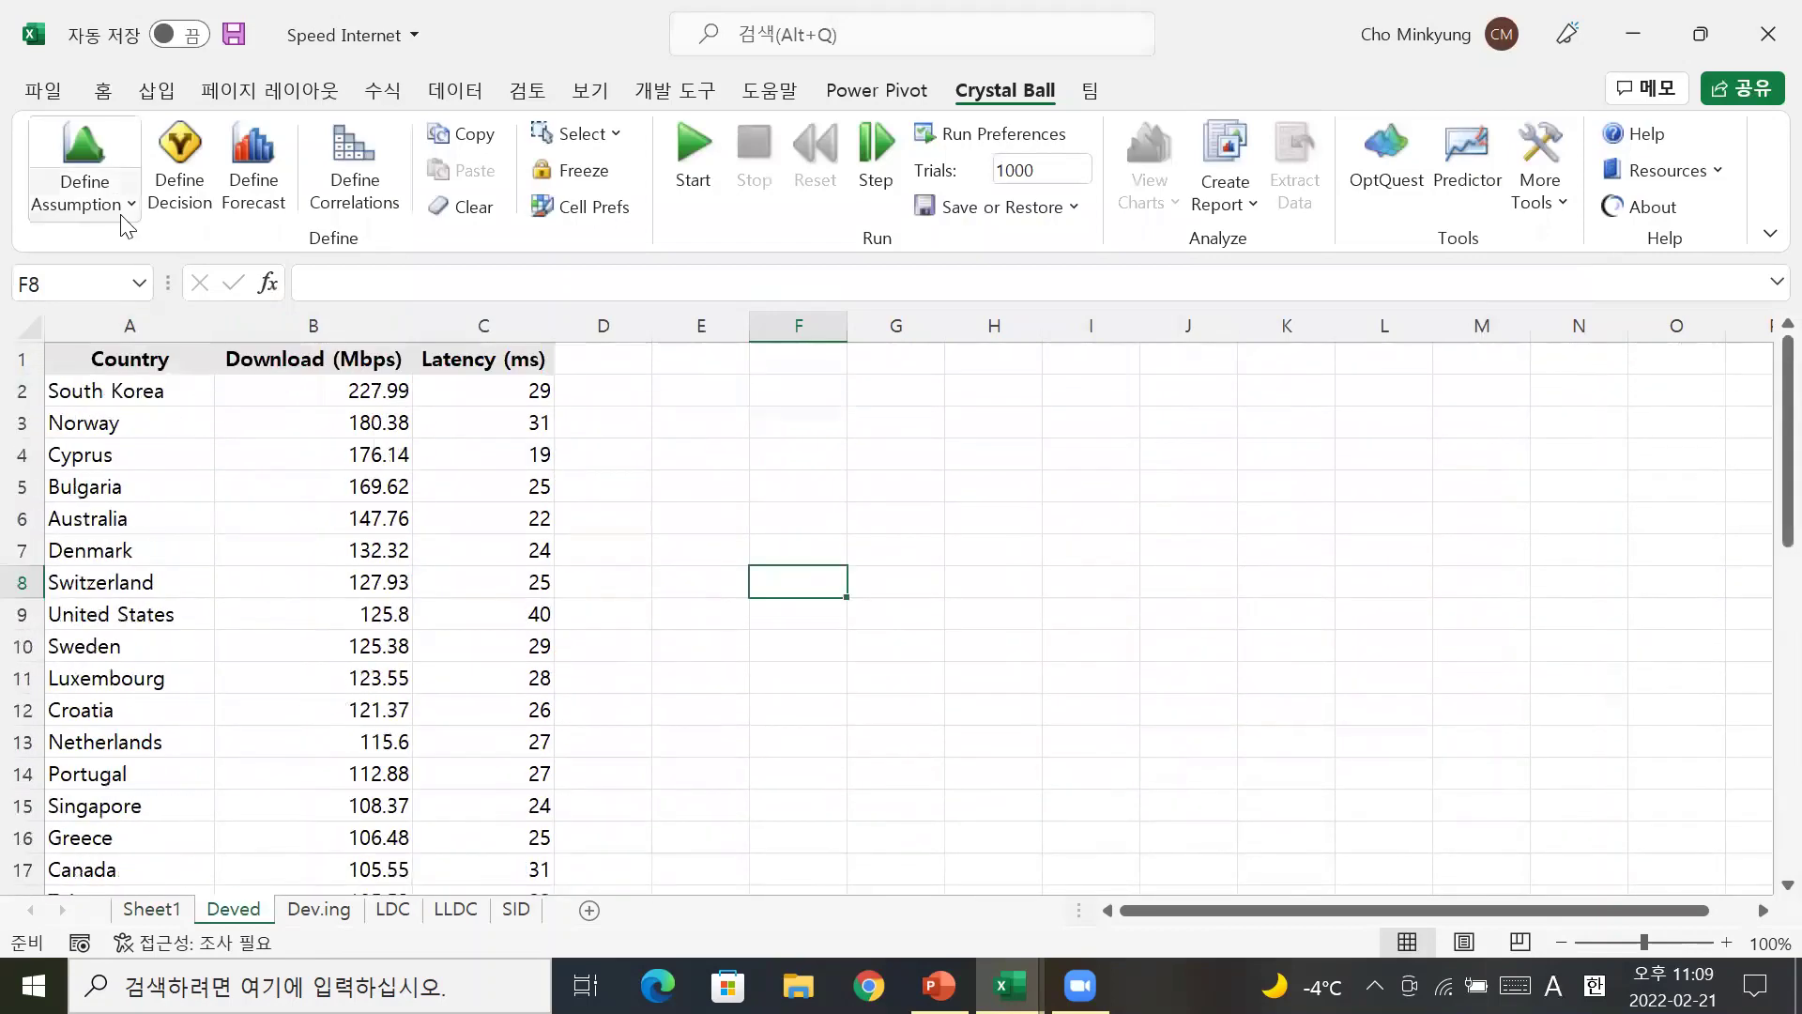
{"action": "left_click", "coordinate": [122, 208]}
{"action": "left_click", "coordinate": [222, 288]}
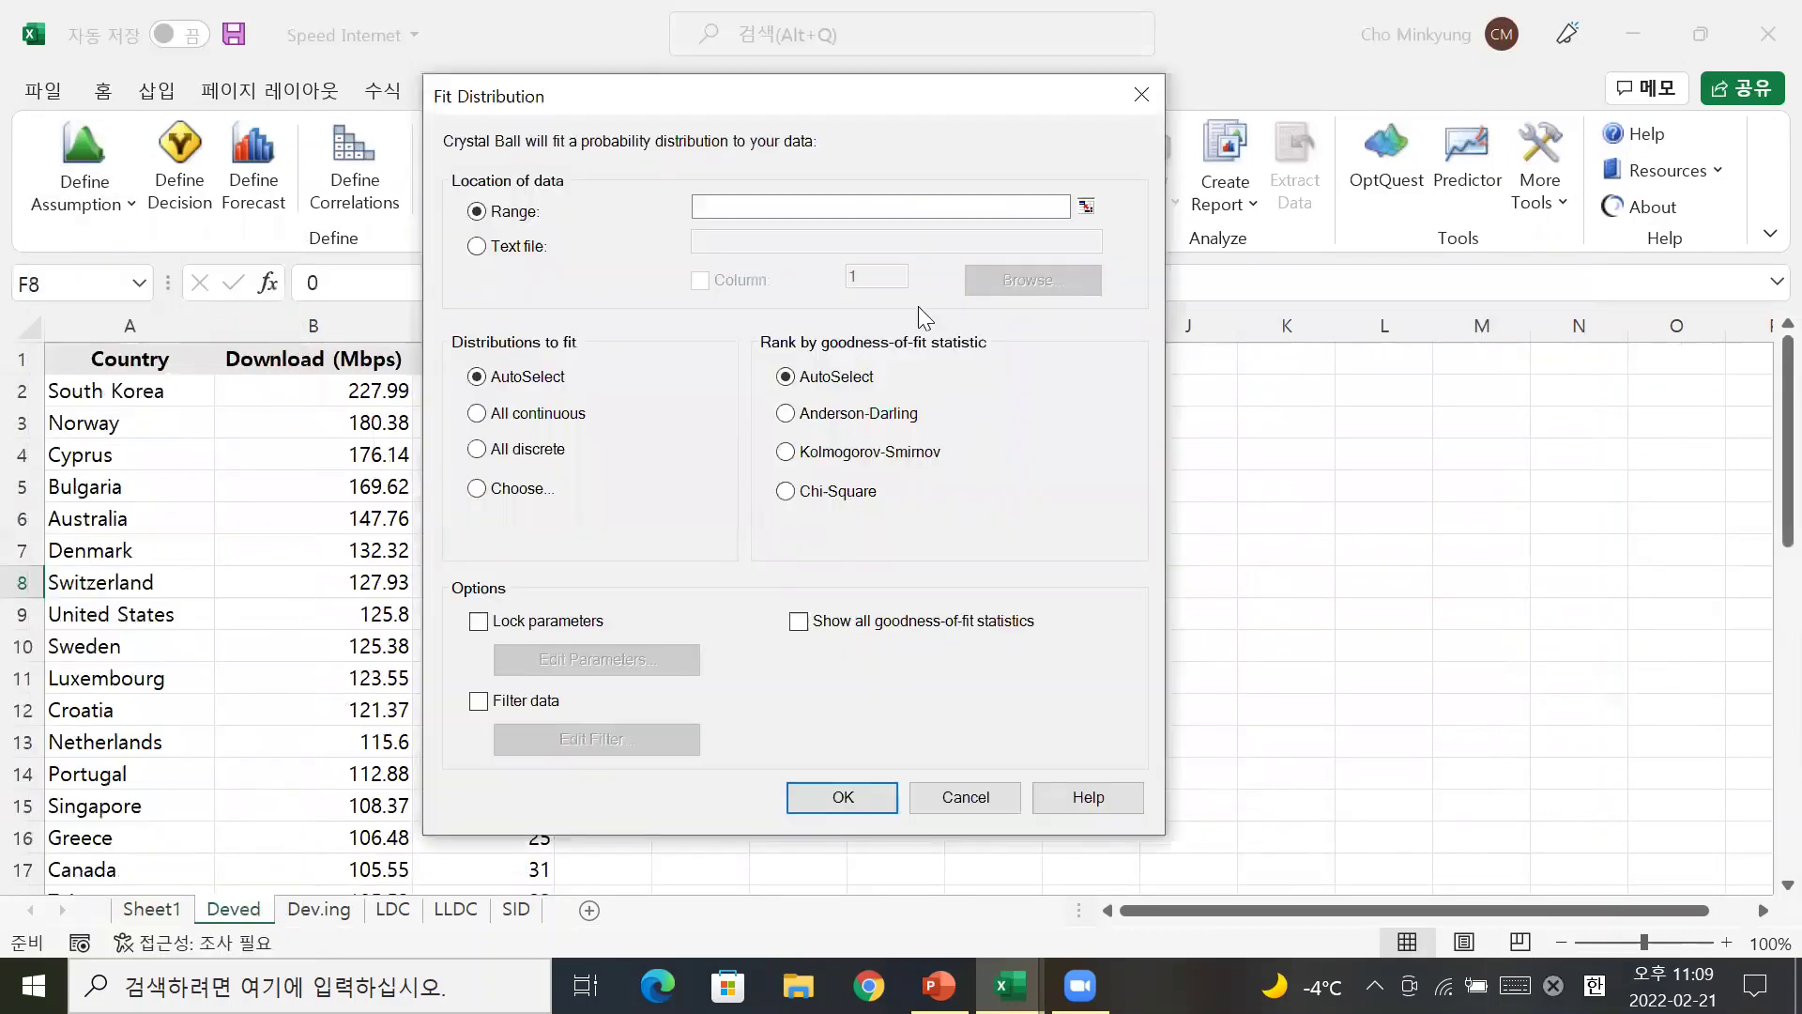
{"action": "left_click", "coordinate": [1086, 205]}
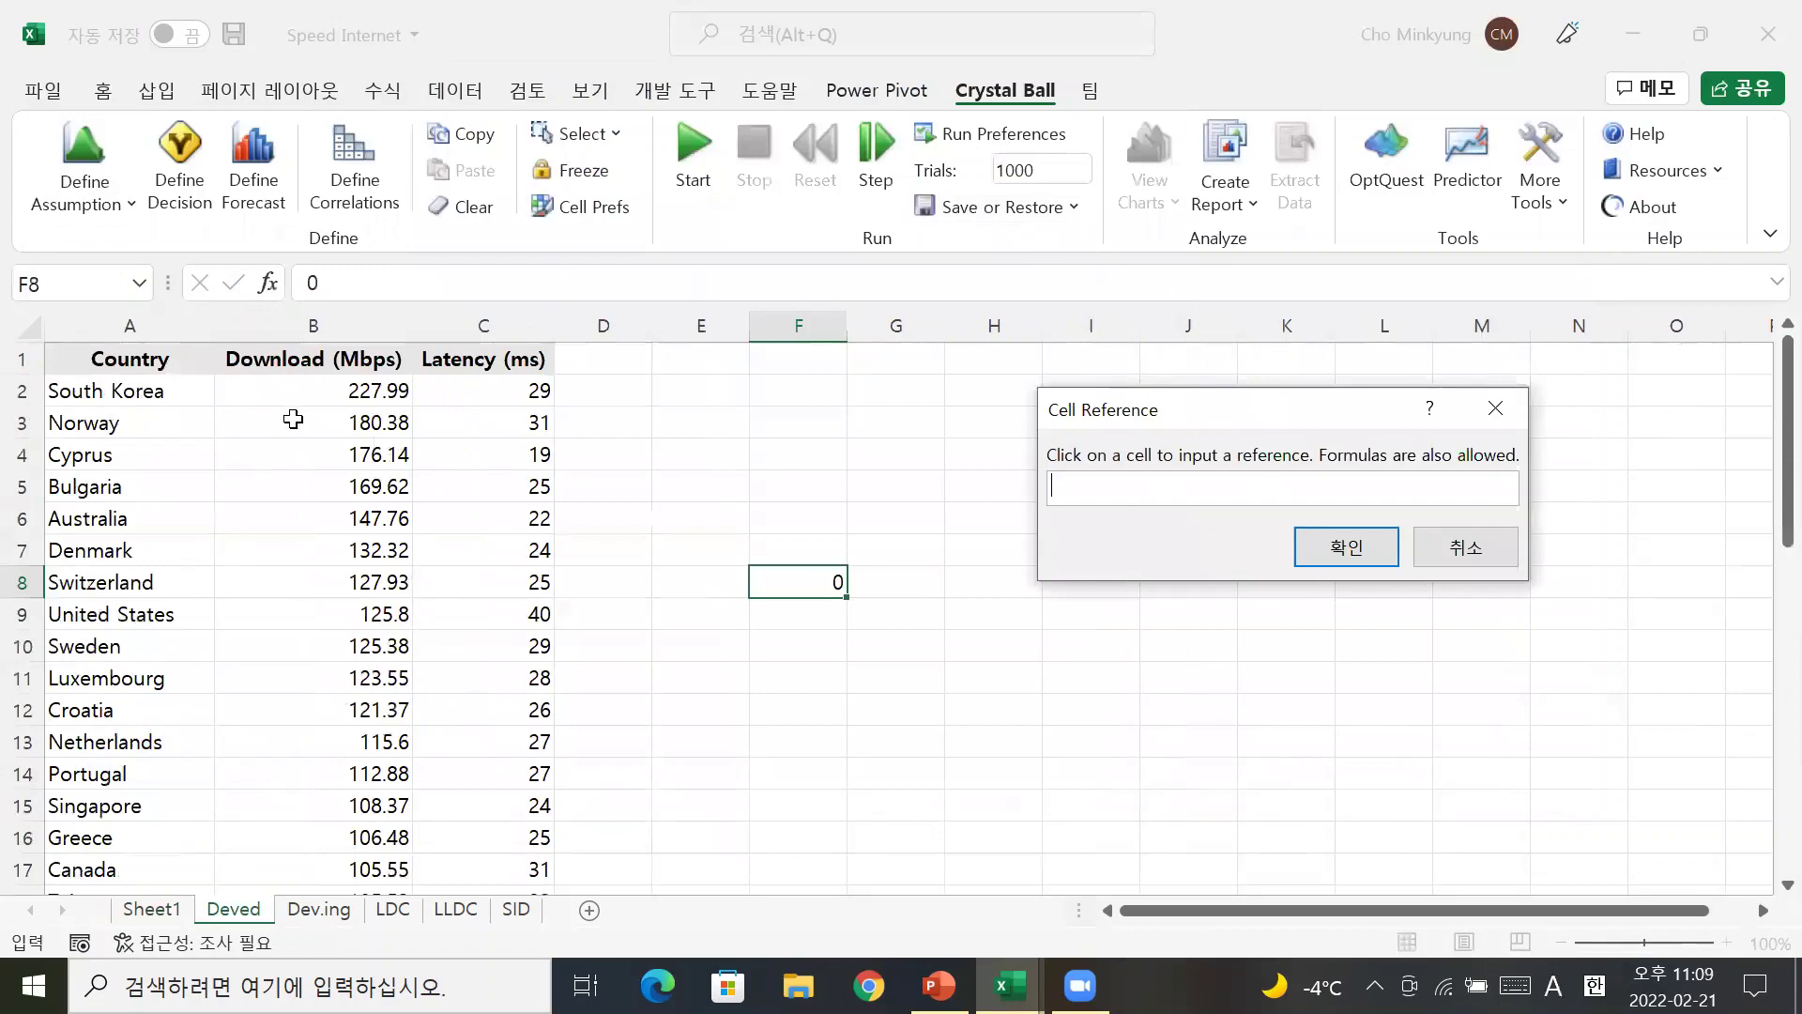
{"action": "left_click_drag", "start_coordinate": [294, 392], "coordinate": [273, 857]}
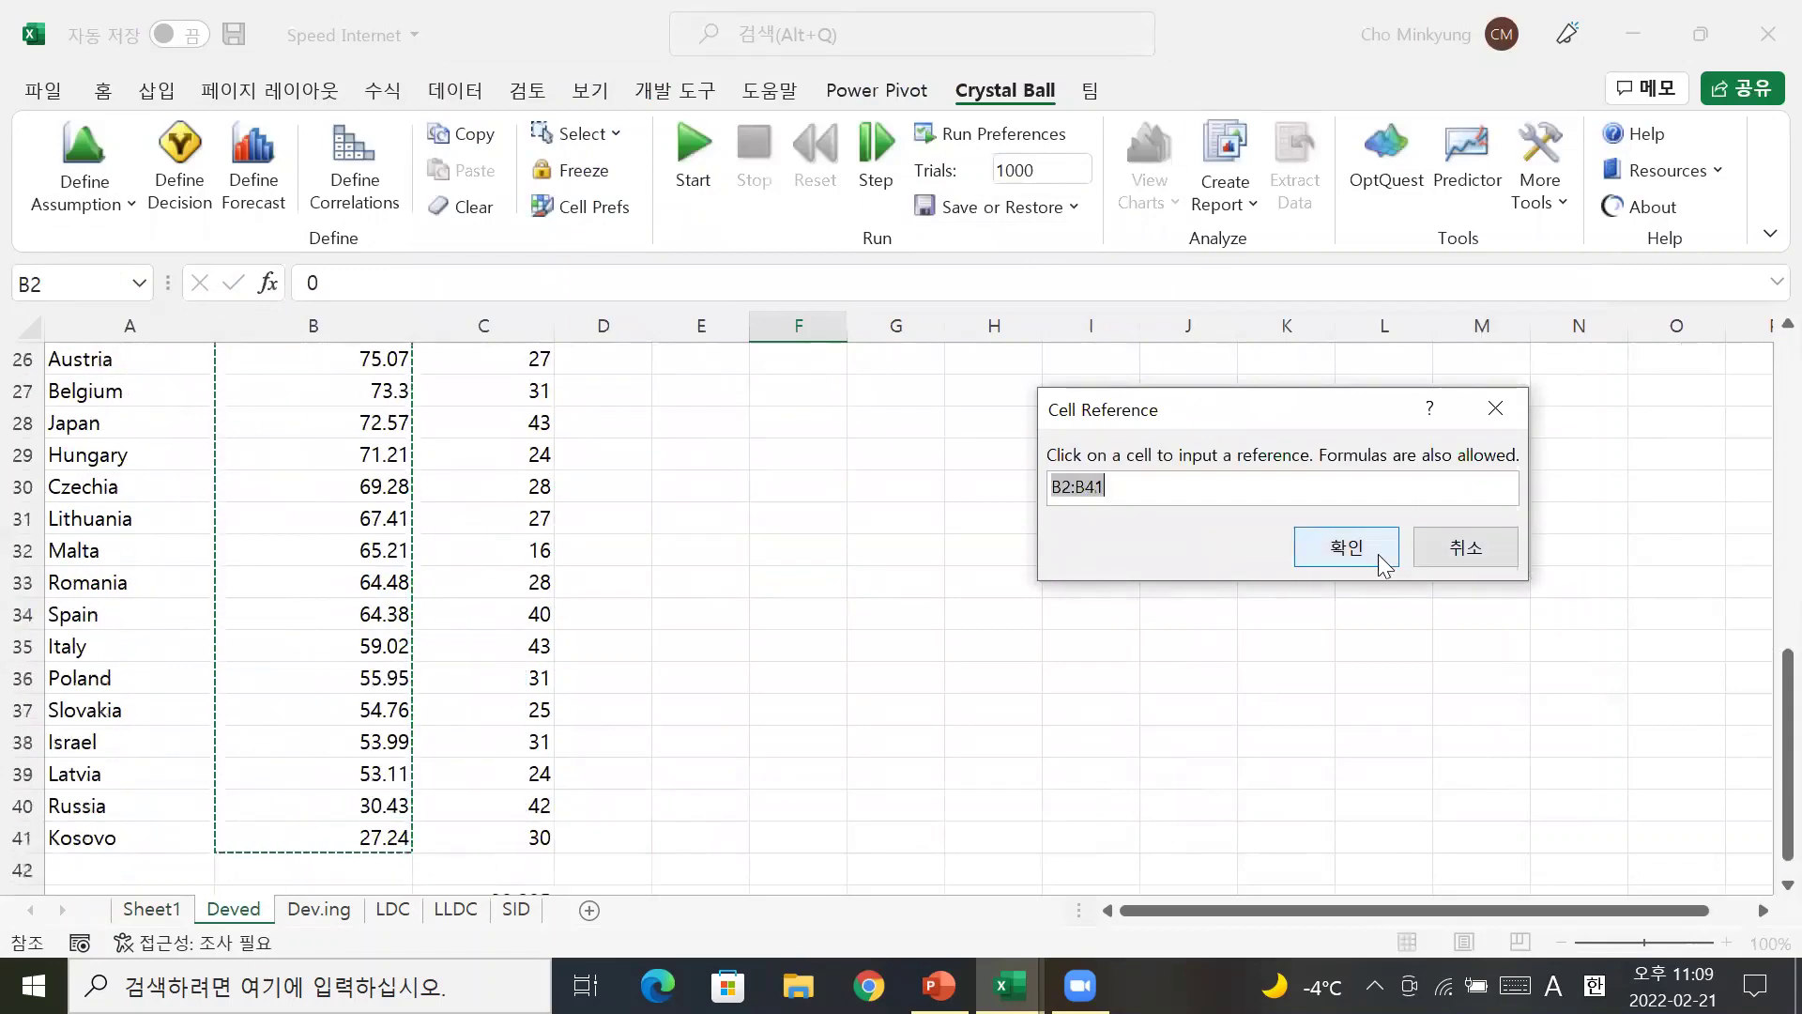
{"action": "left_click", "coordinate": [1376, 554]}
{"action": "left_click", "coordinate": [857, 797]}
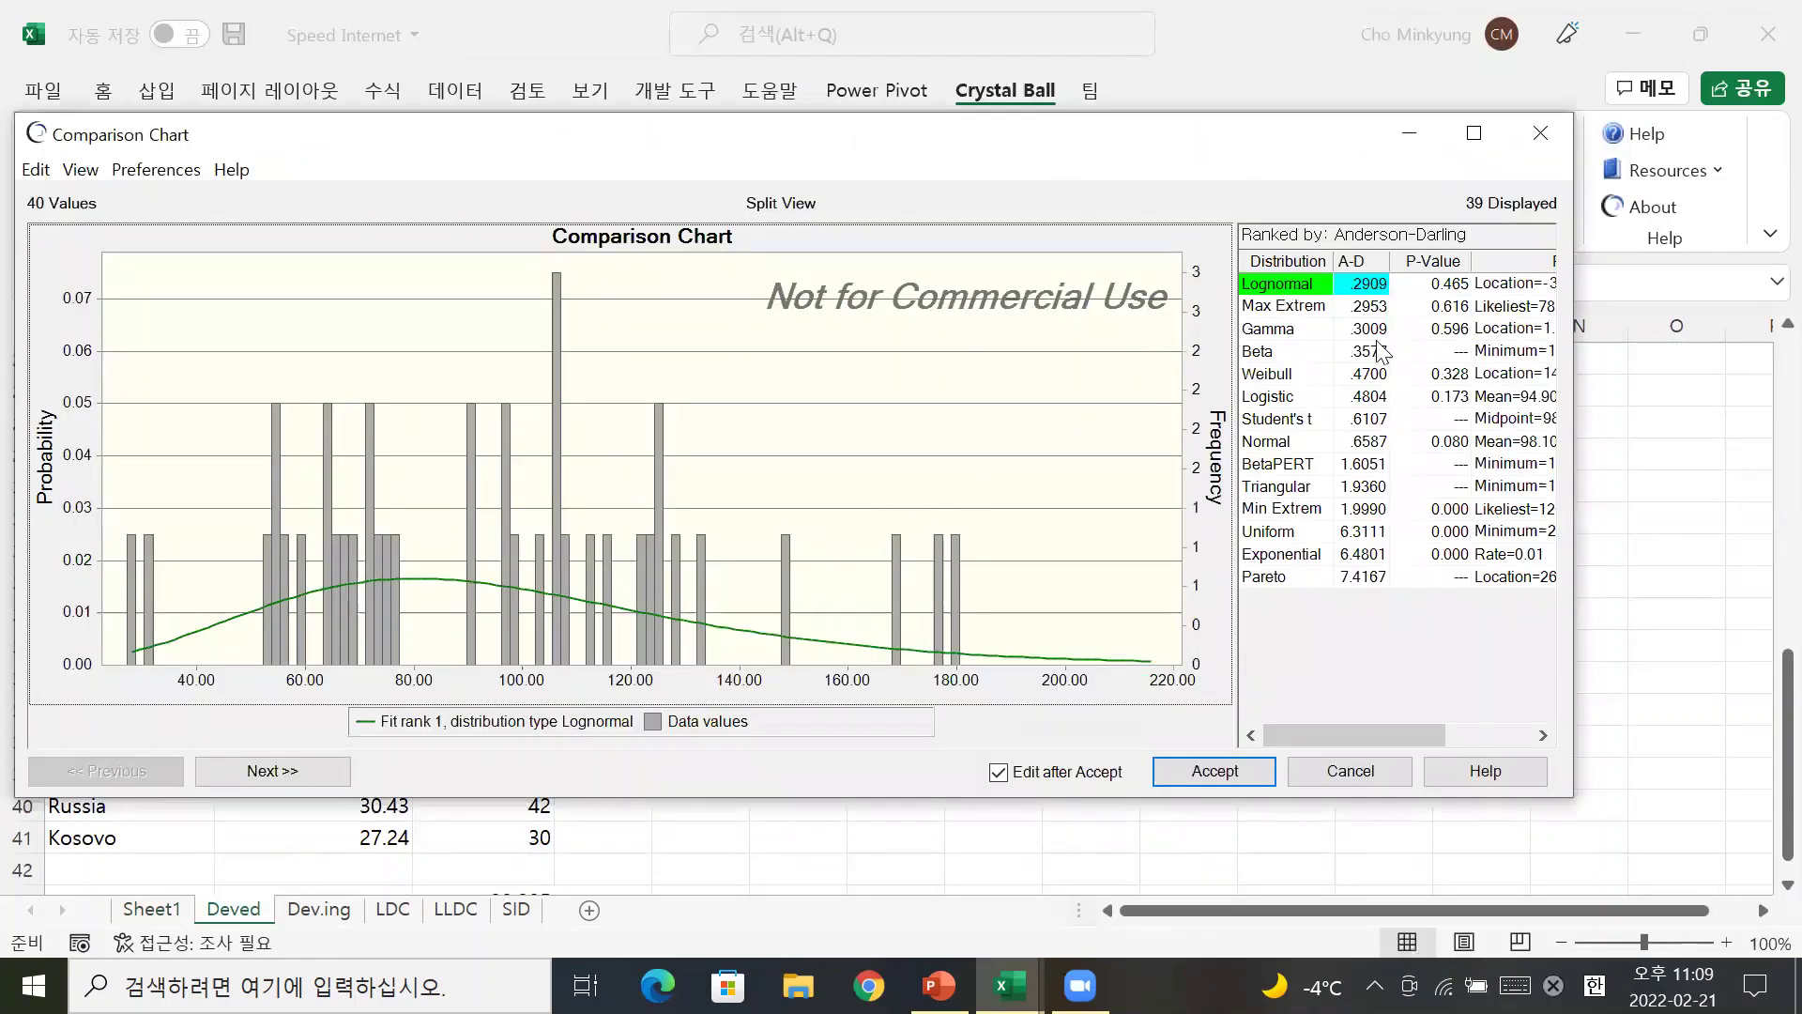
Examine the mean and standard deviation of the top-ranked distribution for the Deved data, and close the fit without accepting it
{"action": "left_click_drag", "start_coordinate": [1369, 743], "coordinate": [1479, 725]}
{"action": "left_click", "coordinate": [1426, 291]}
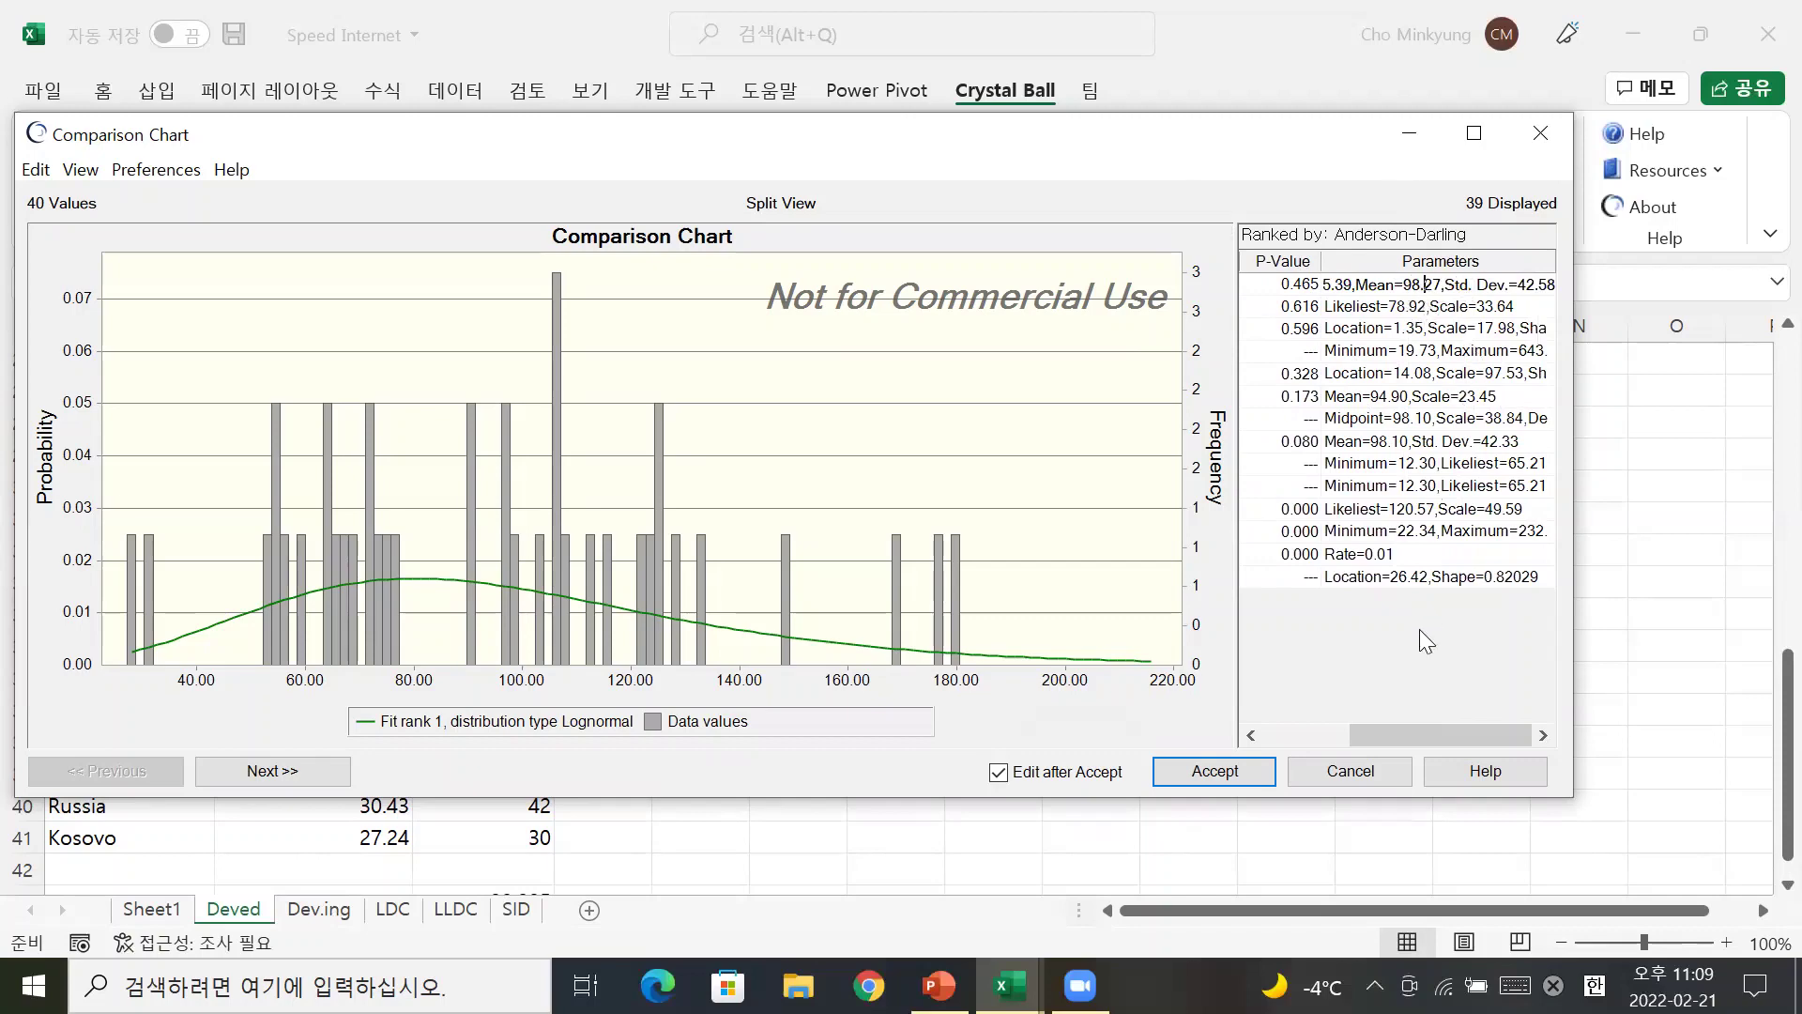
{"action": "left_click", "coordinate": [1368, 774]}
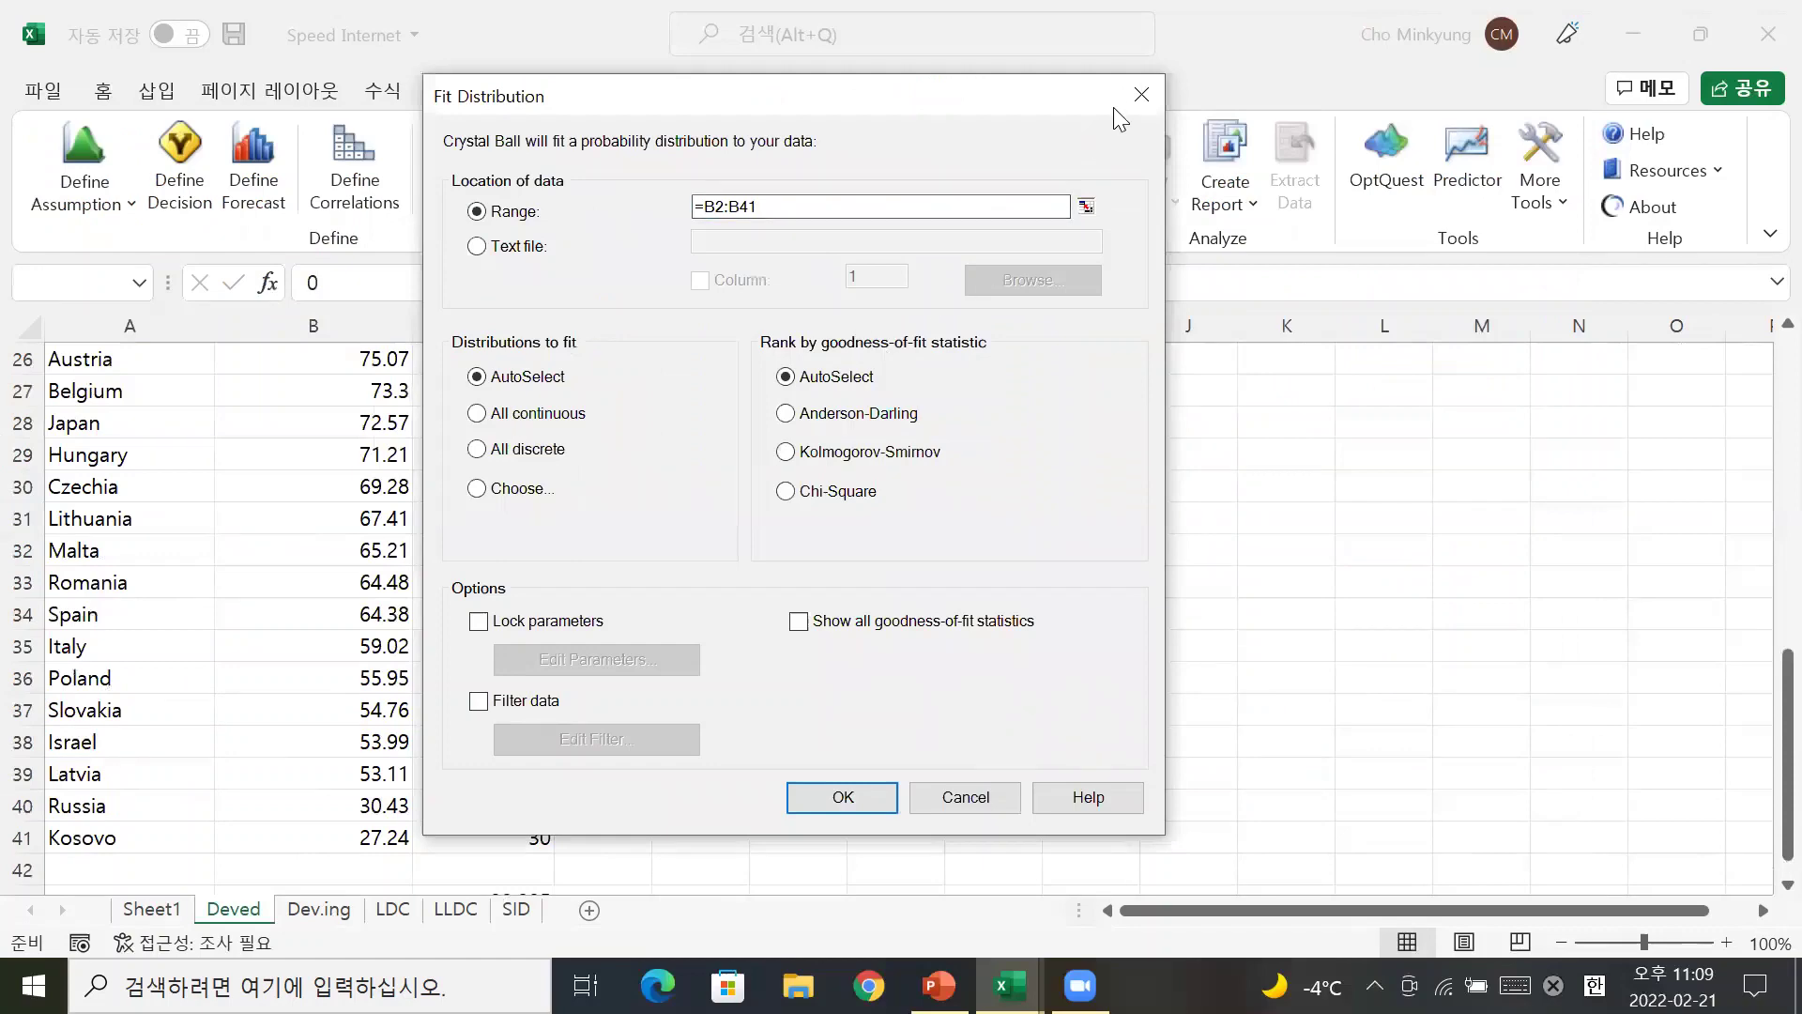
{"action": "left_click", "coordinate": [1141, 94]}
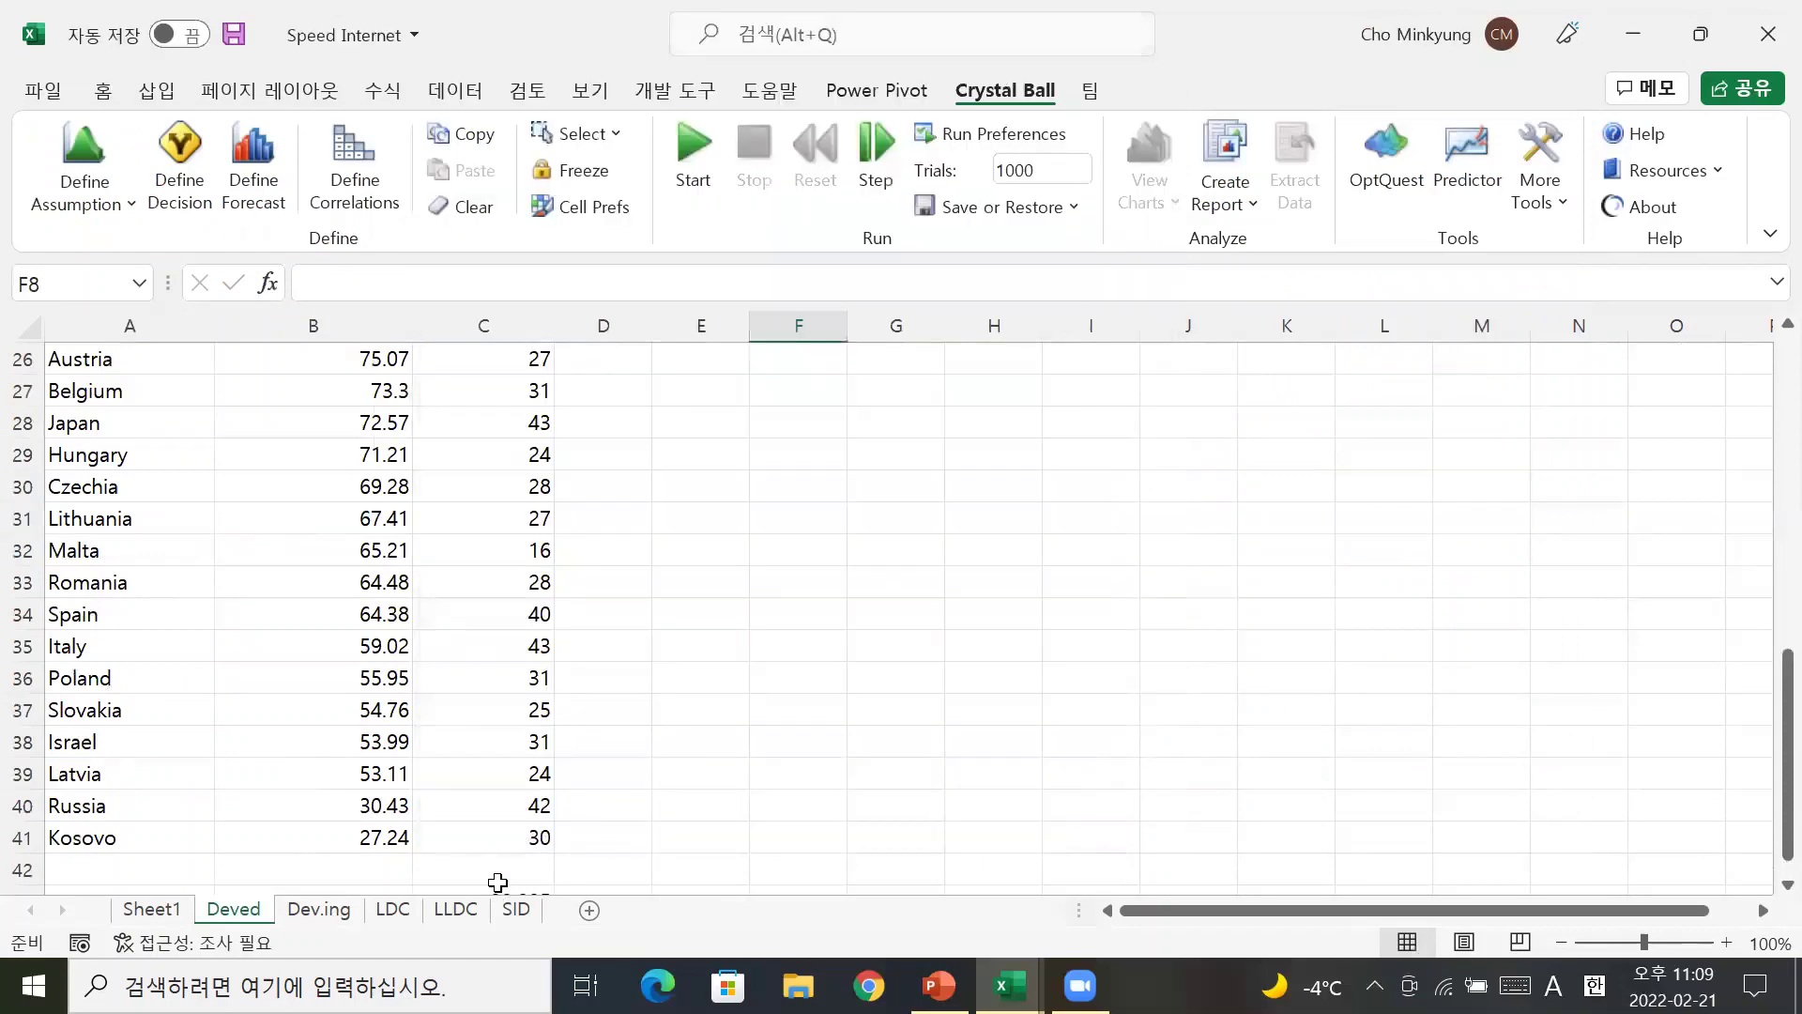
Fit a distribution to the latency values in C2:C139 on Sheet1, using AutoSelect for both distributions and goodness-of-fit ranking
{"action": "left_click", "coordinate": [169, 907]}
{"action": "scroll", "coordinate": [404, 732], "scroll_direction": "up", "scroll_amount": 9}
{"action": "scroll", "coordinate": [413, 737], "scroll_direction": "up", "scroll_amount": 20}
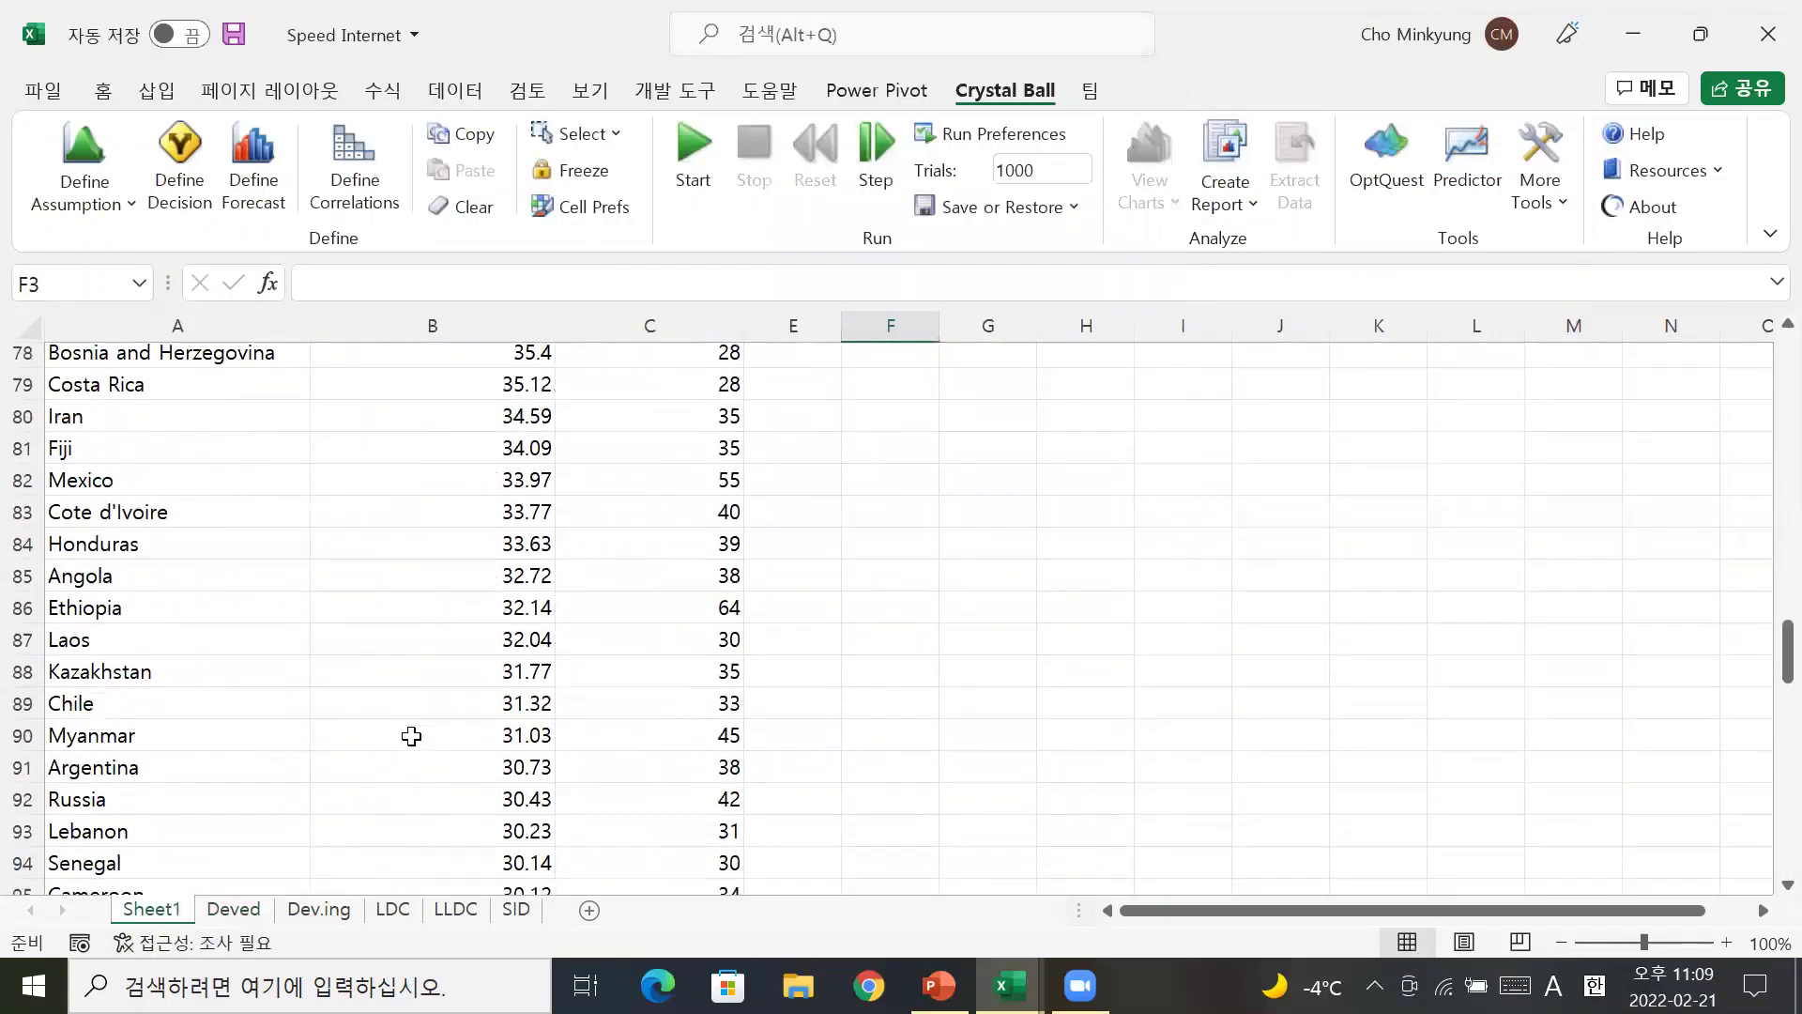
{"action": "scroll", "coordinate": [415, 738], "scroll_direction": "up", "scroll_amount": 3}
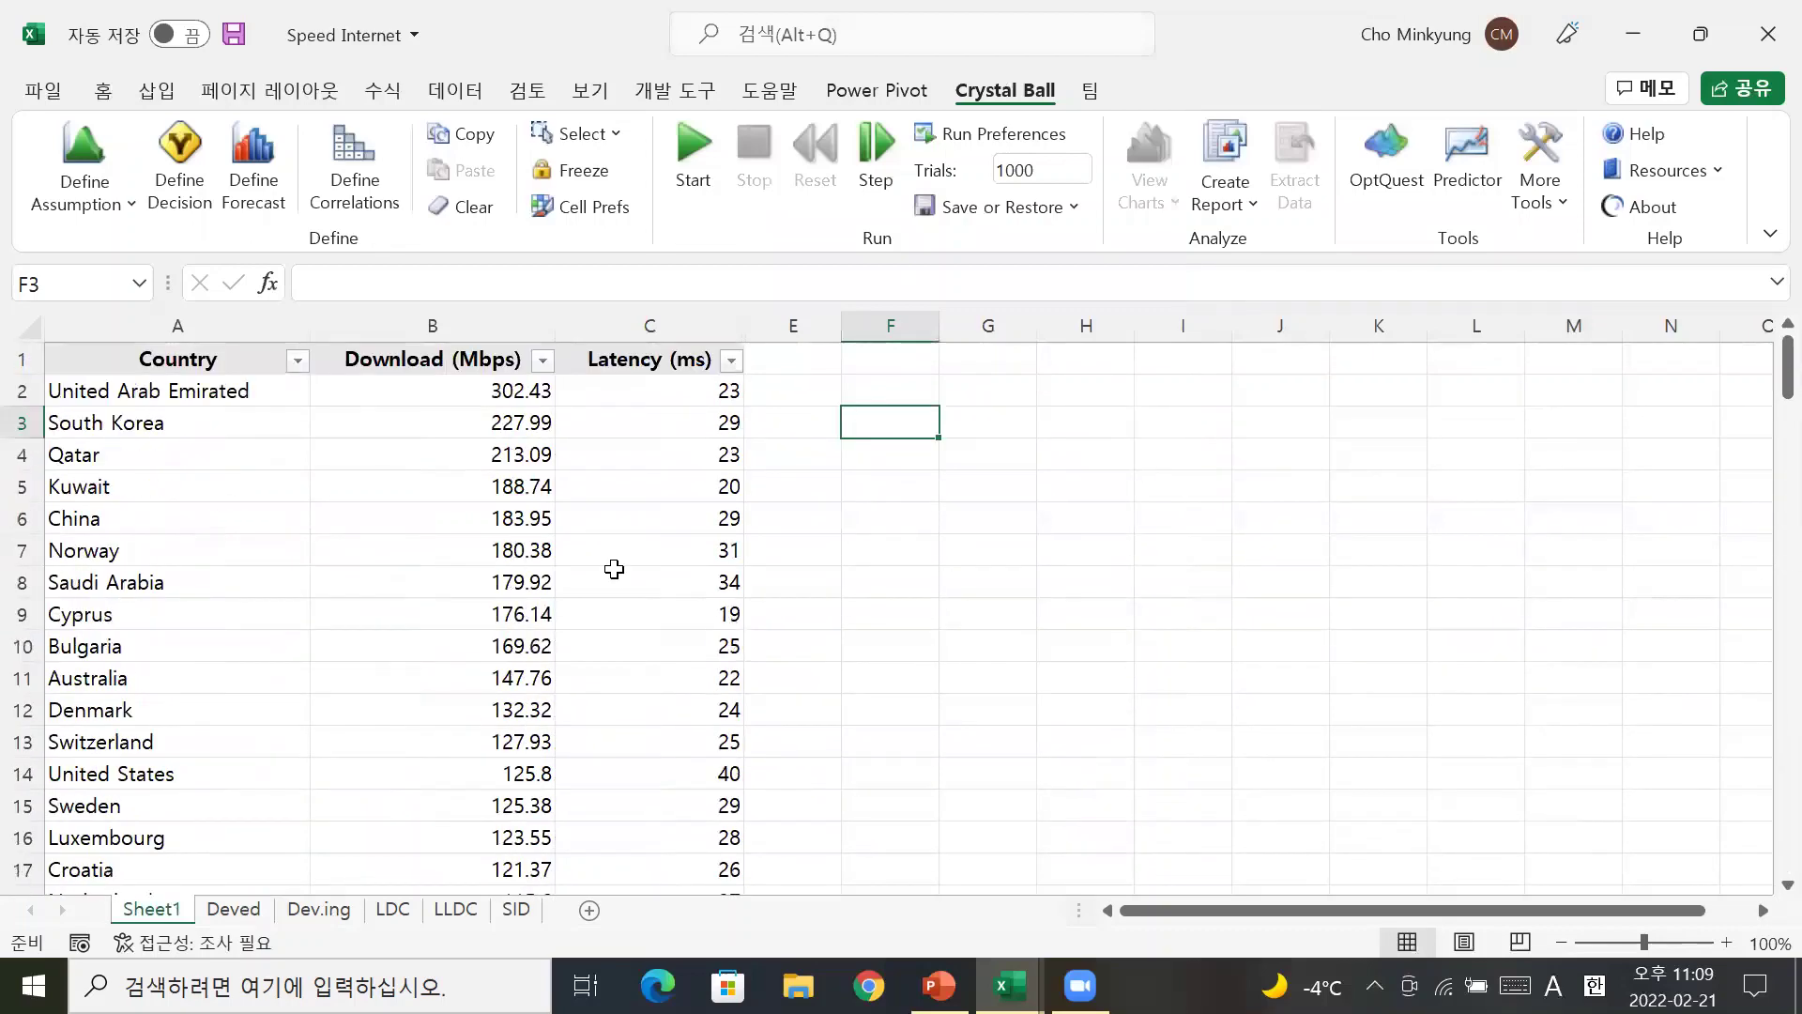
{"action": "left_click", "coordinate": [117, 201]}
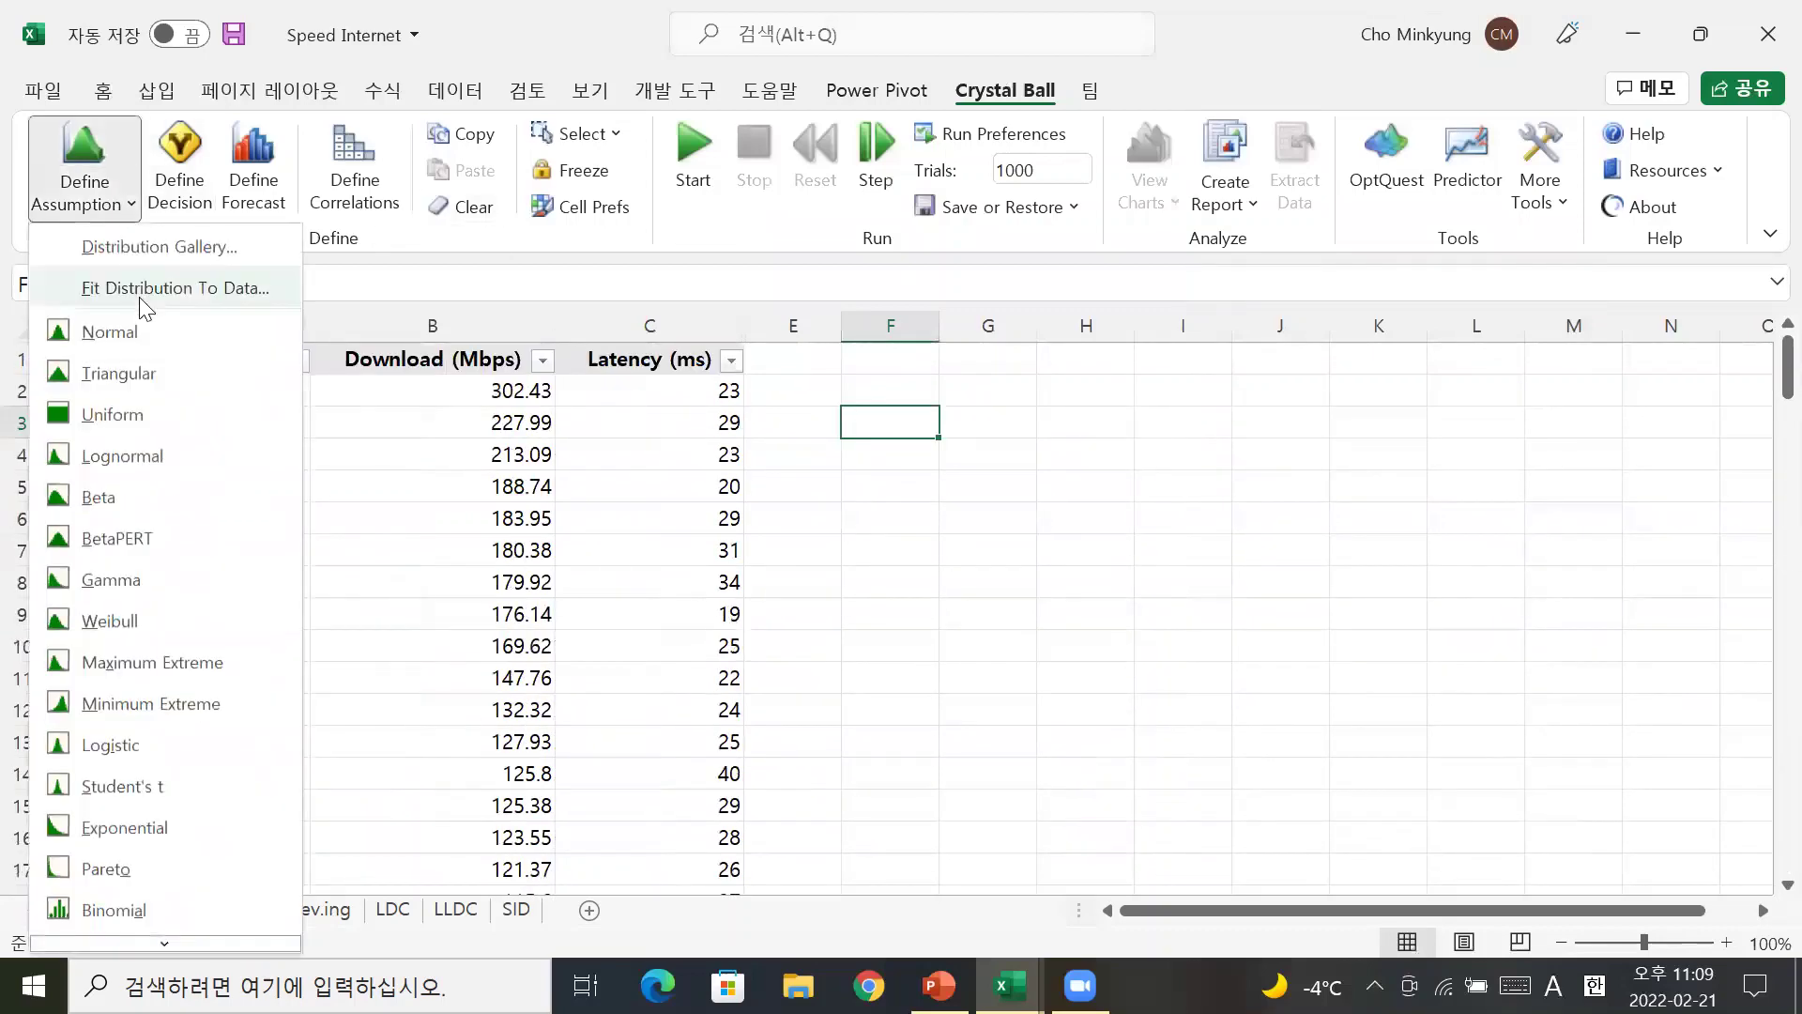
{"action": "left_click", "coordinate": [141, 291]}
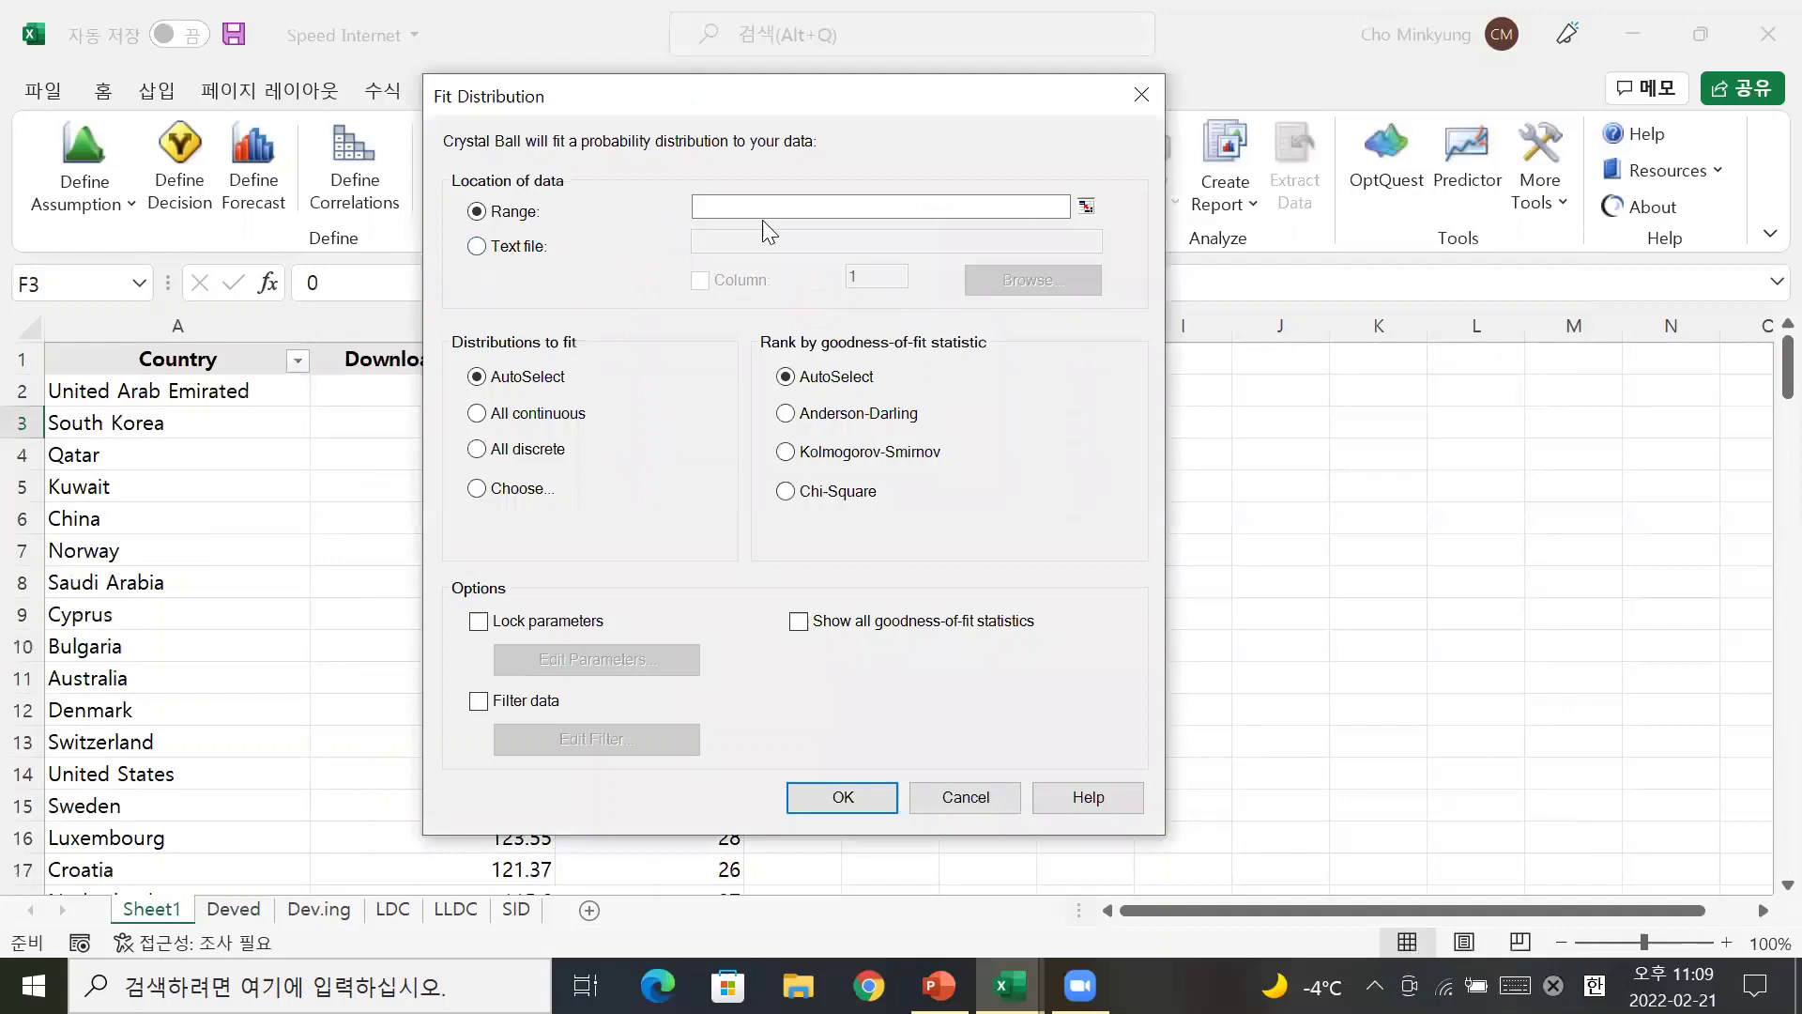
{"action": "left_click", "coordinate": [1086, 205]}
{"action": "left_click", "coordinate": [680, 404]}
{"action": "left_click_drag", "start_coordinate": [679, 404], "coordinate": [667, 804]}
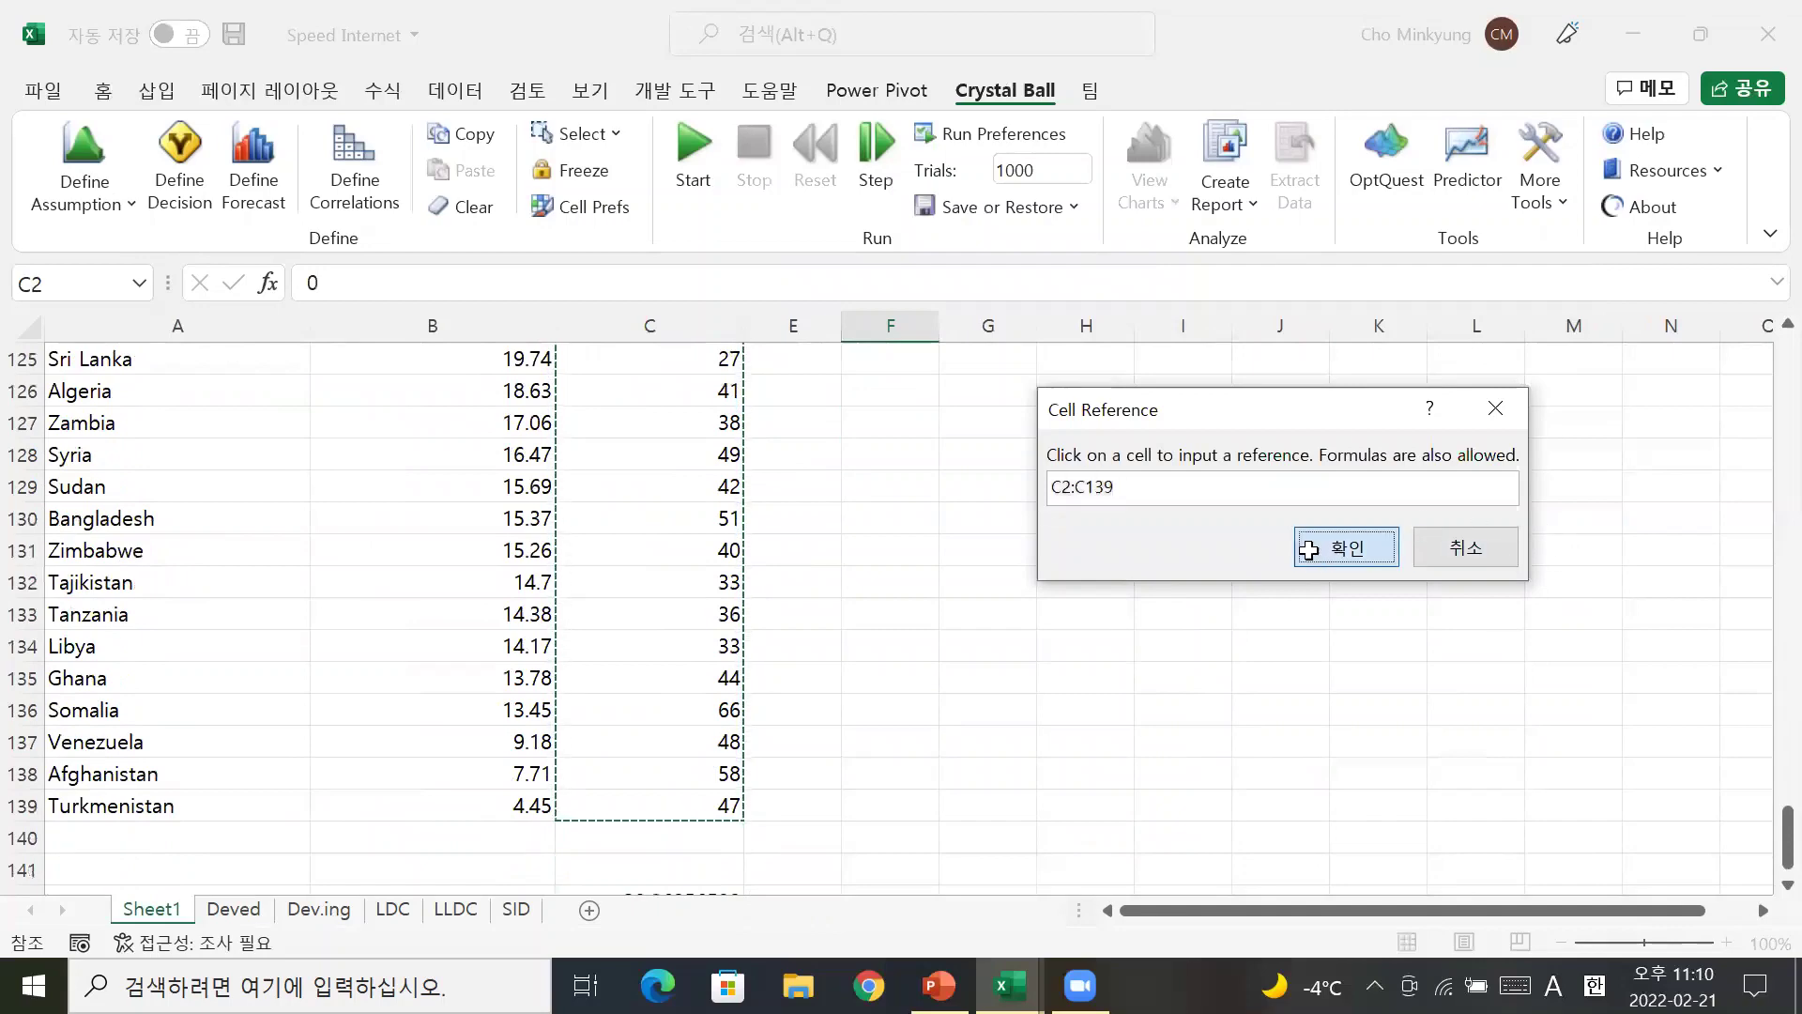
{"action": "left_click", "coordinate": [1346, 545]}
{"action": "left_click", "coordinate": [843, 808]}
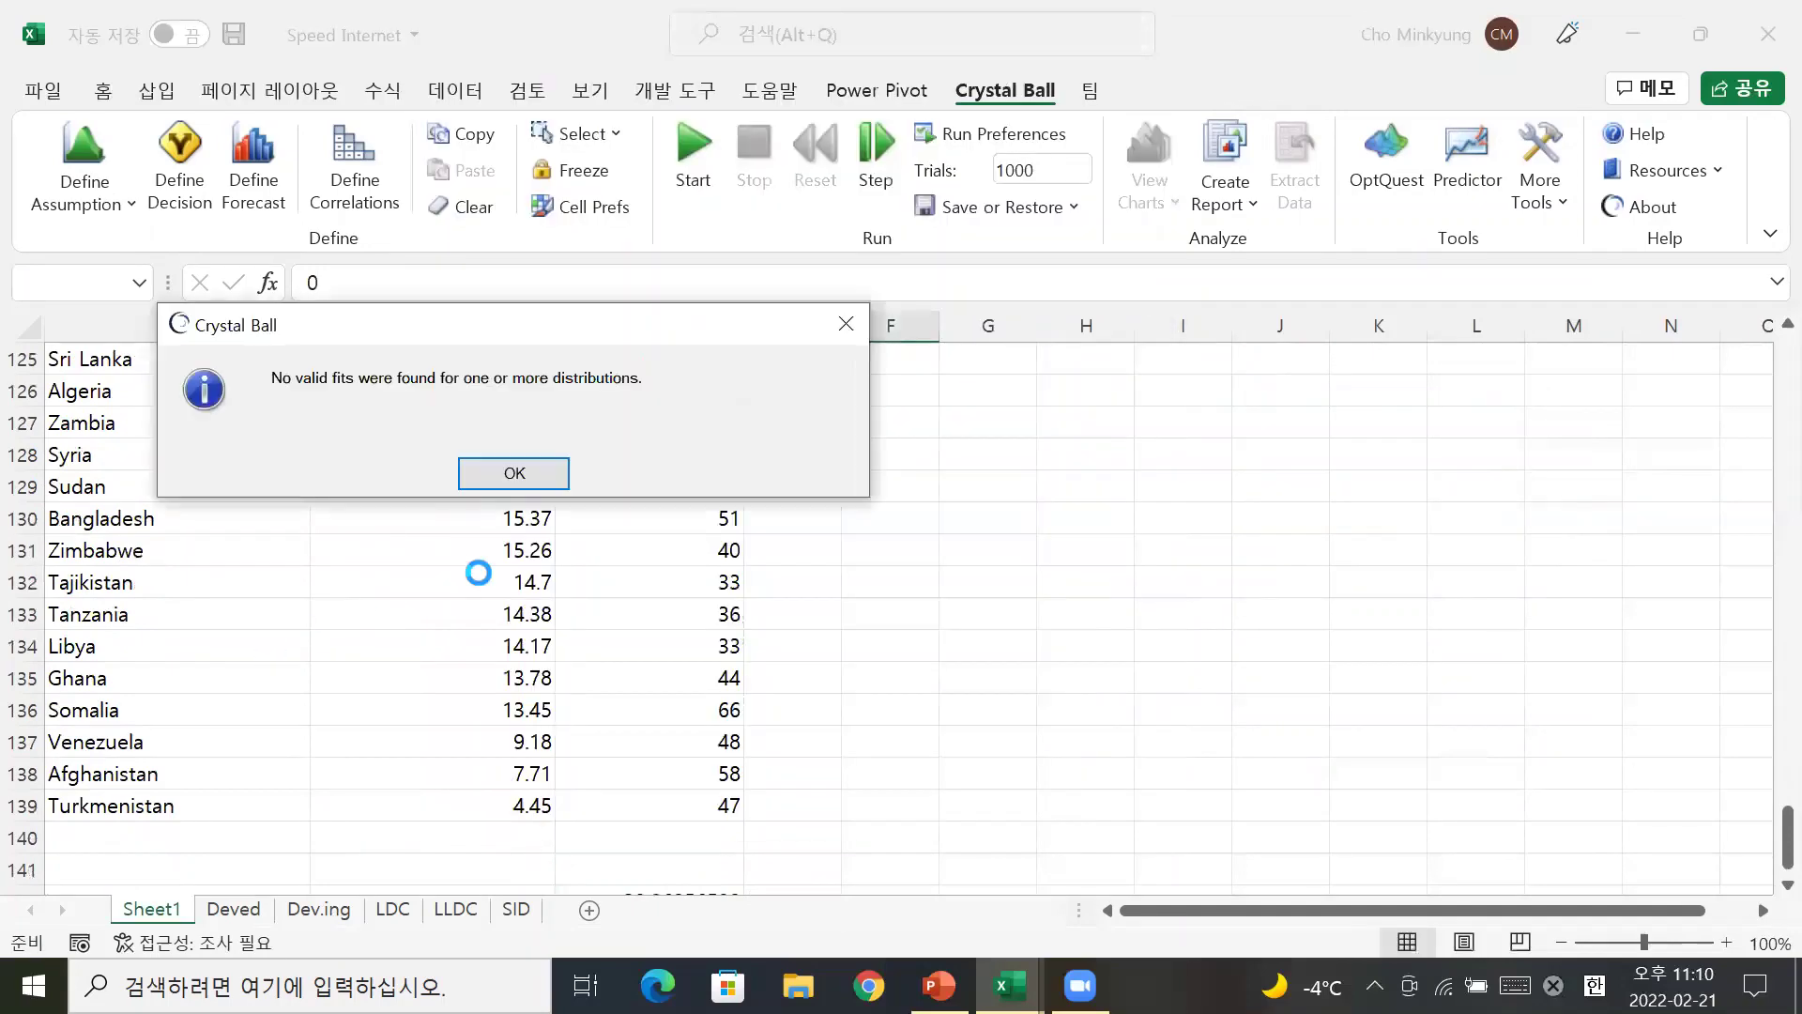
{"action": "left_click", "coordinate": [514, 473]}
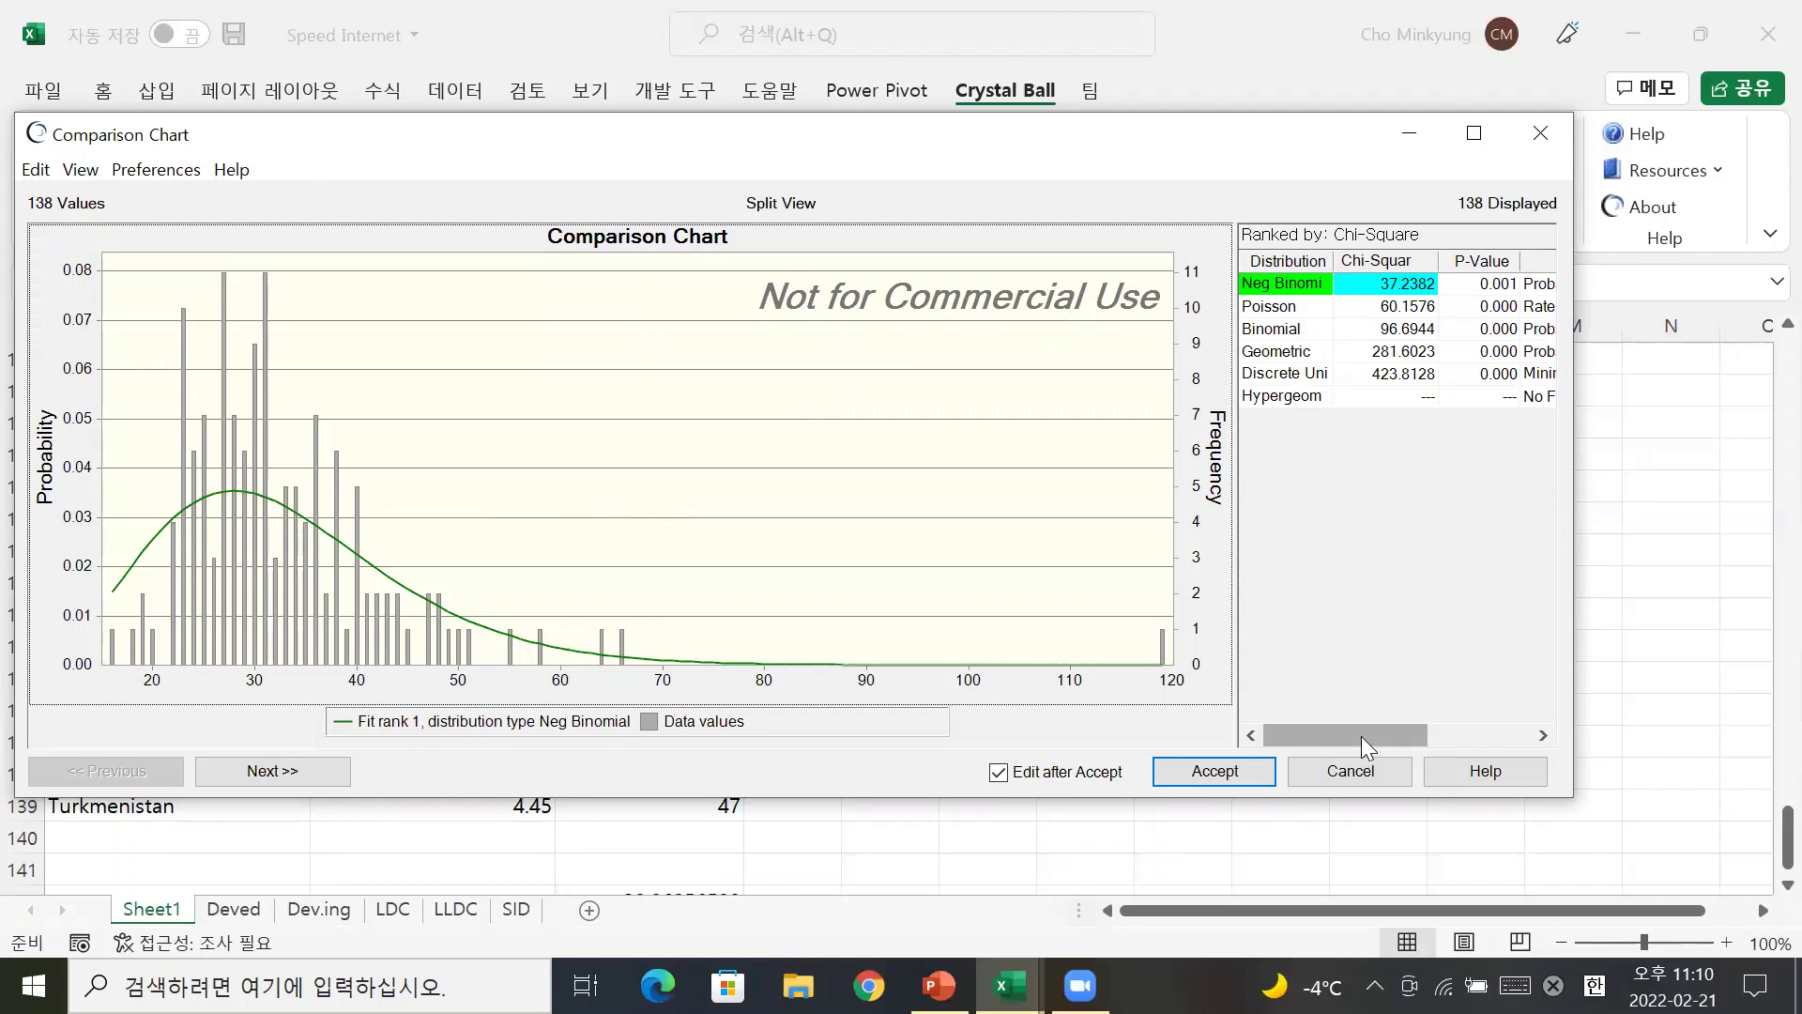
Examine the fitted parameters of the ranked latency distributions, and close the fit without accepting it
{"action": "mouse_move", "coordinate": [1361, 736]}
{"action": "left_mouse_down"}
{"action": "mouse_move", "coordinate": [1472, 737]}
{"action": "mouse_move", "coordinate": [1381, 725]}
{"action": "left_mouse_up"}
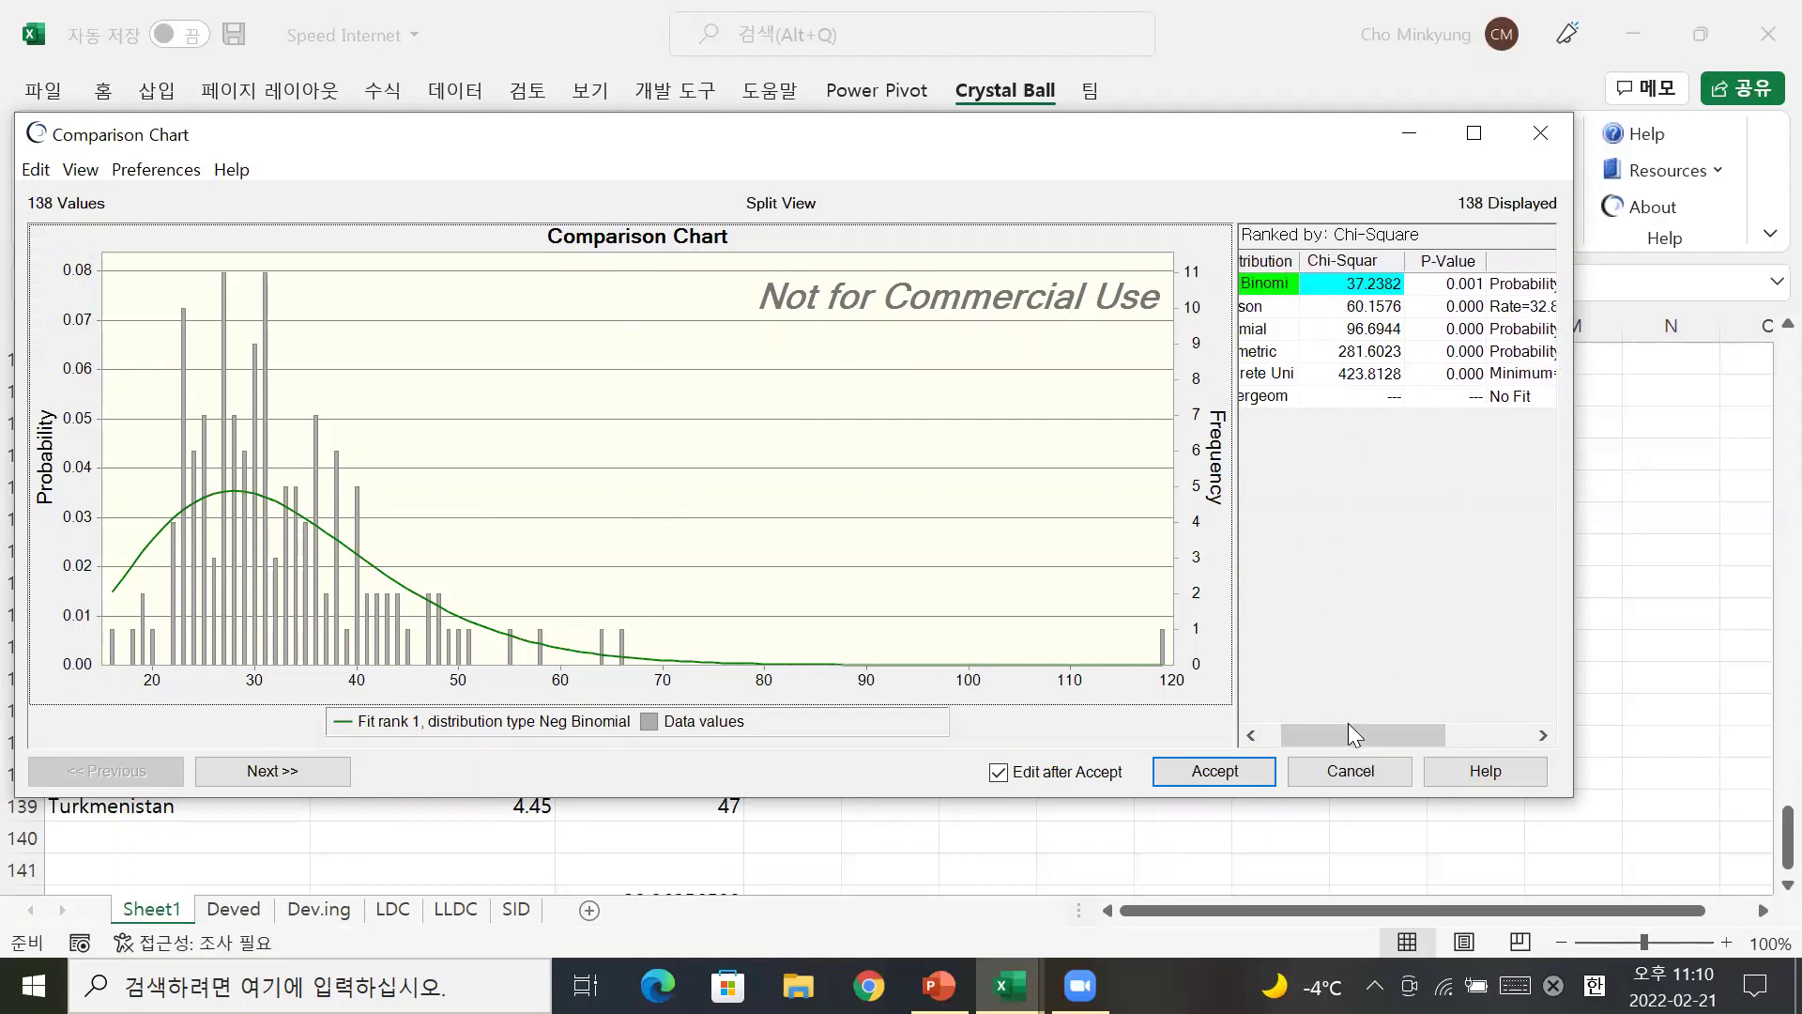
{"action": "left_click_drag", "start_coordinate": [1354, 735], "coordinate": [1442, 732]}
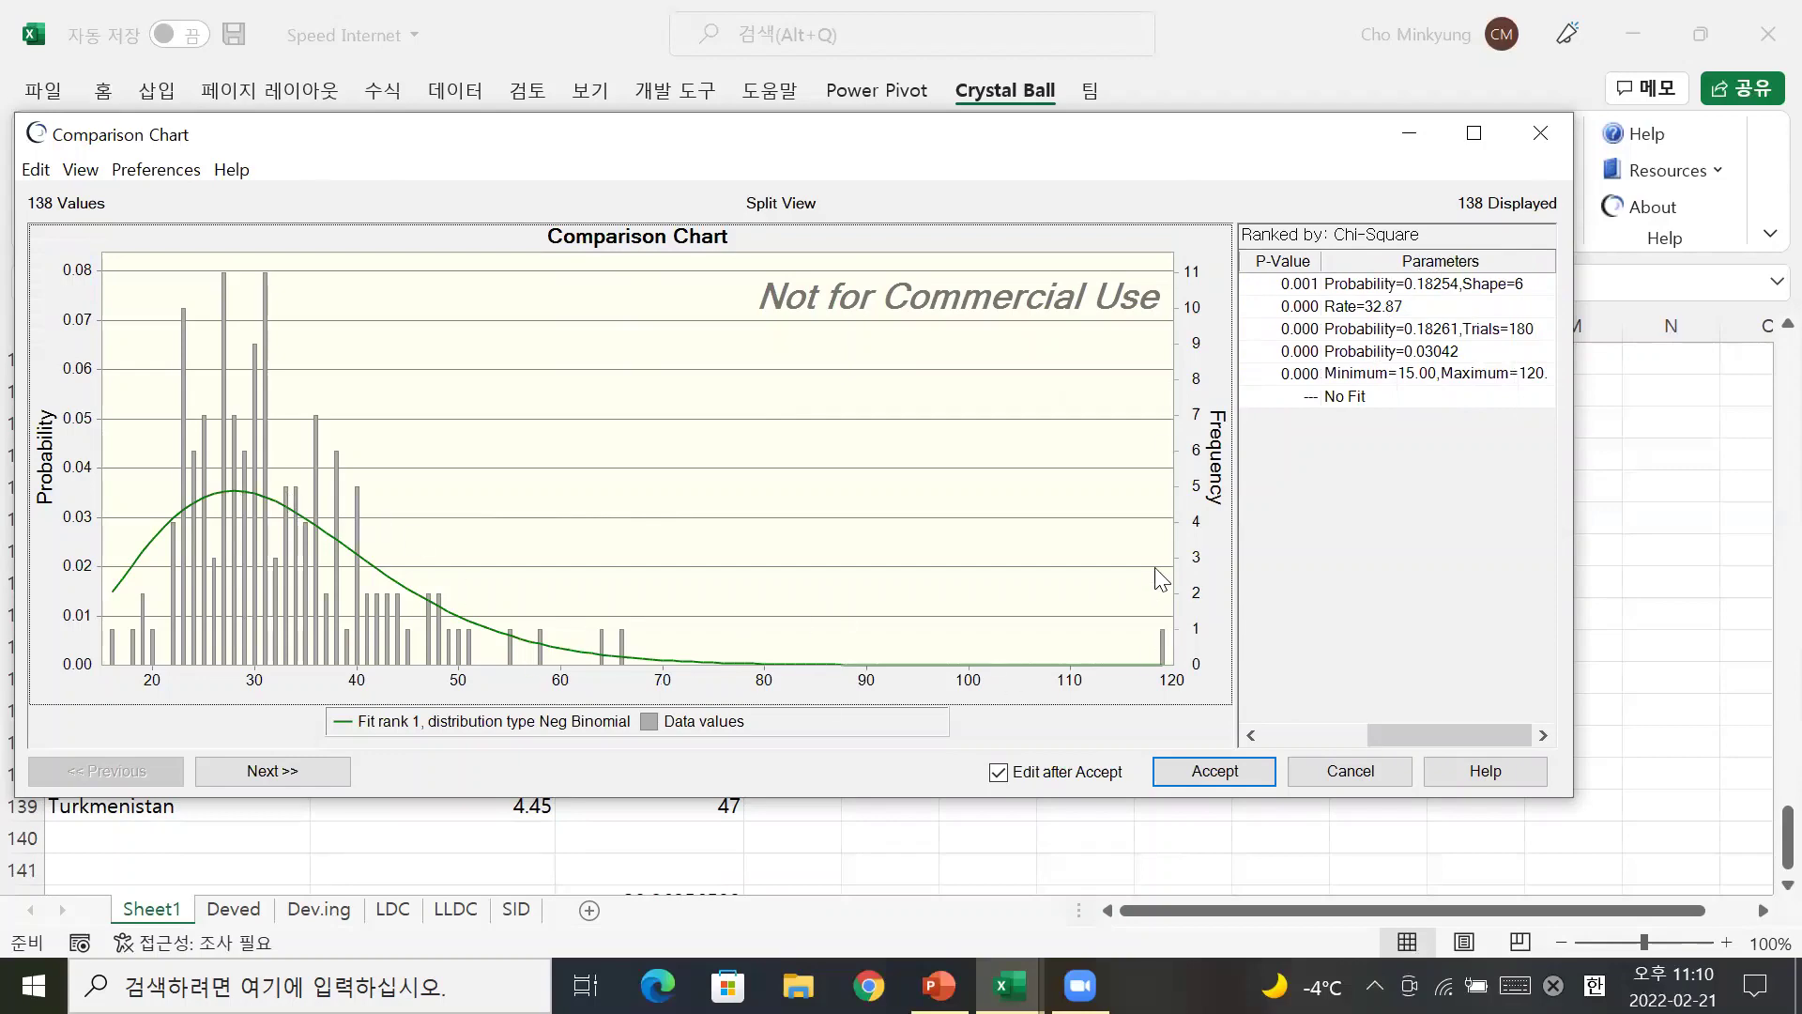
{"action": "left_click", "coordinate": [1349, 770]}
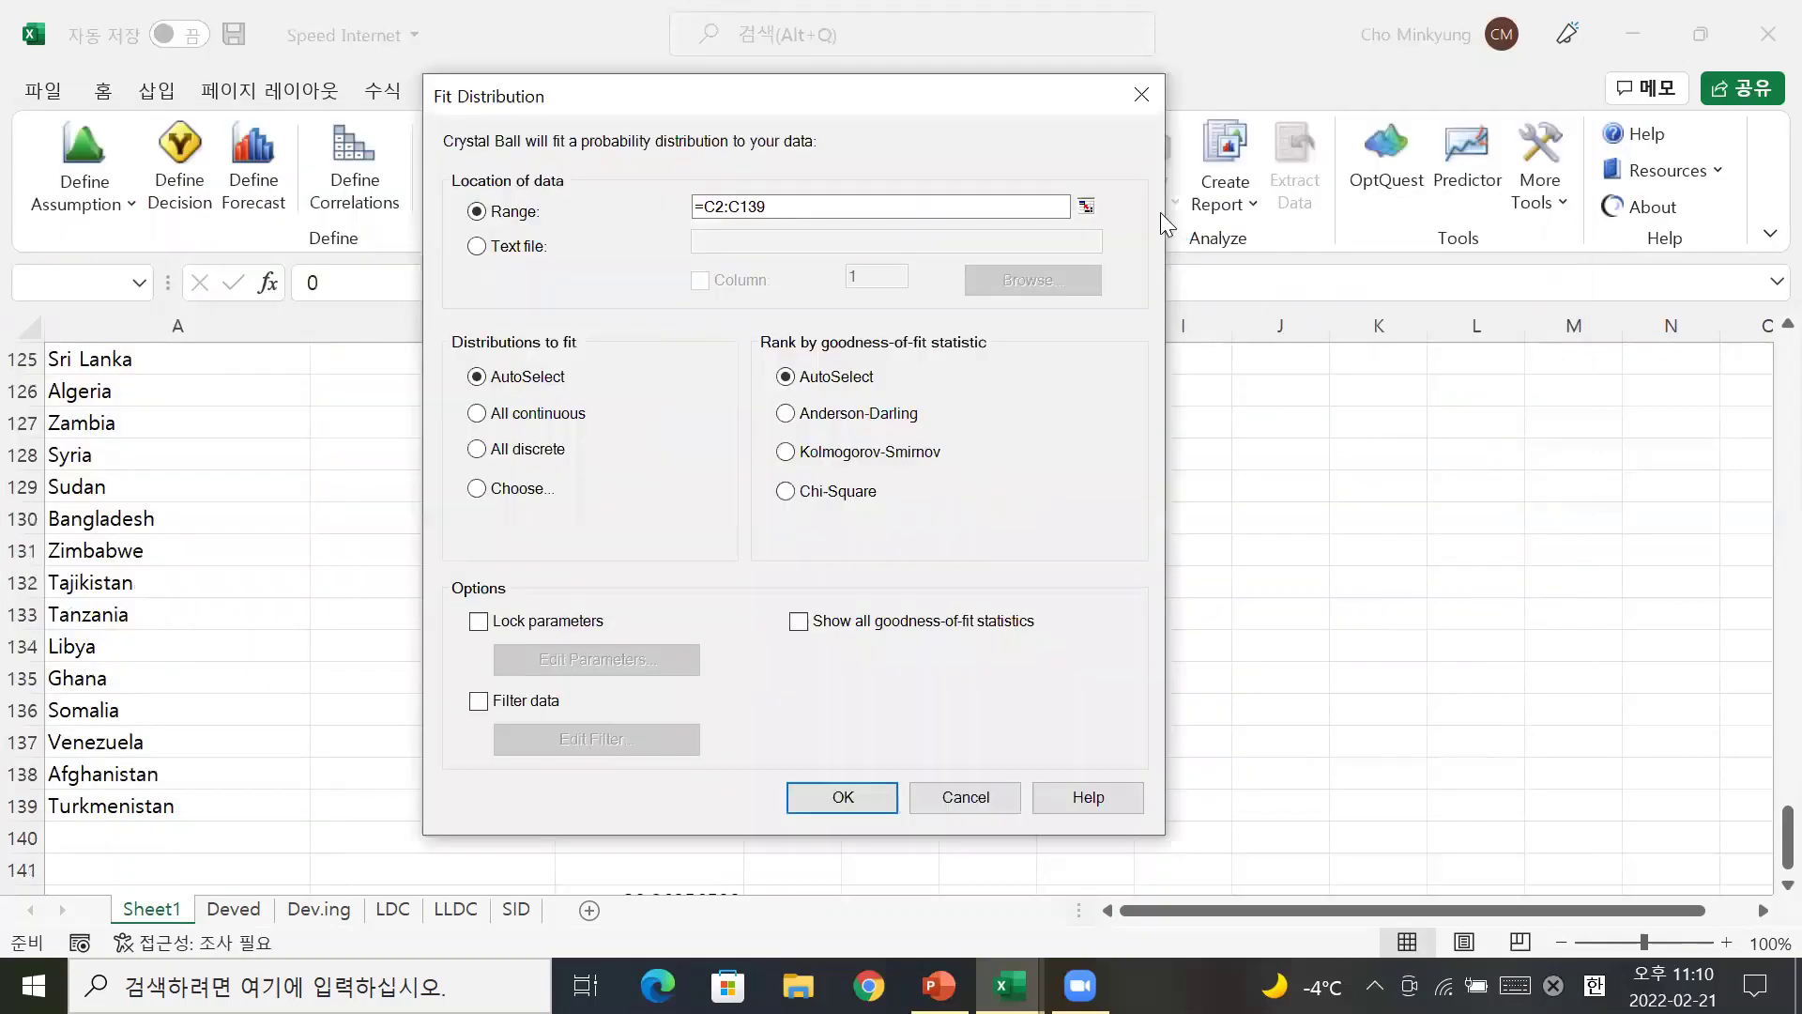
{"action": "left_click", "coordinate": [1140, 94]}
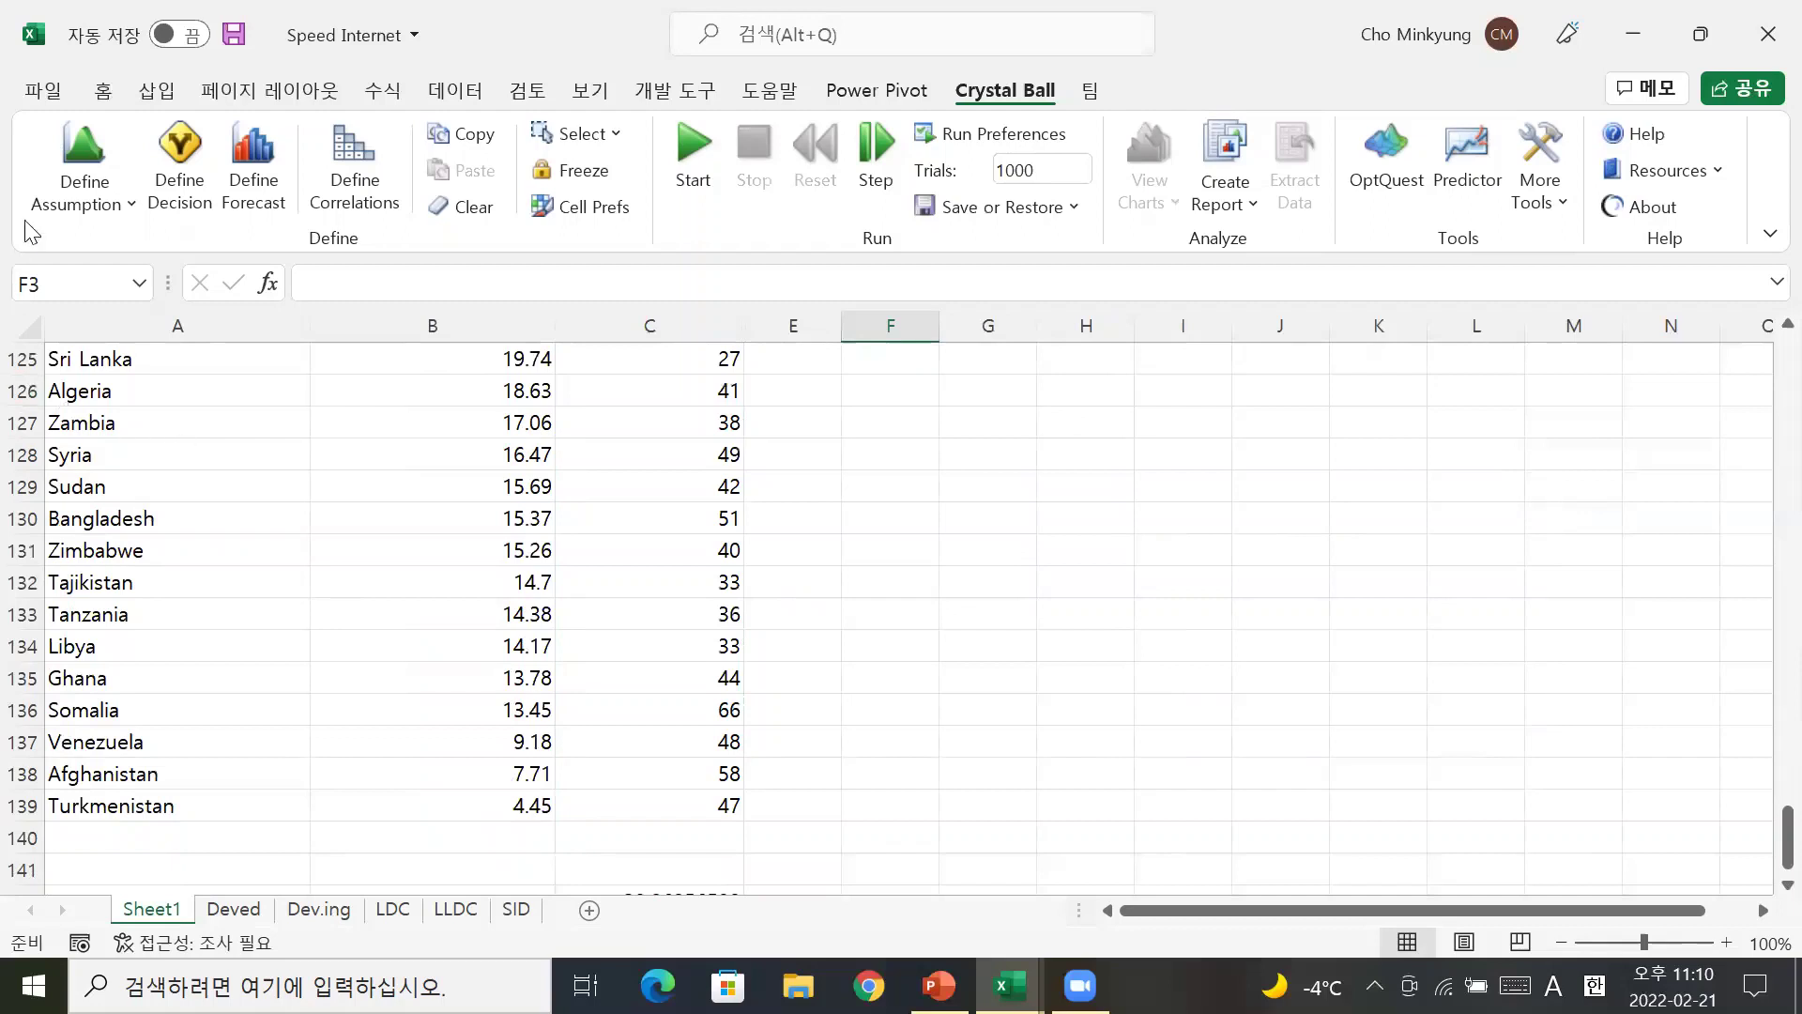
Look through the distributions available for defining an assumption, and minimize the Speed Internet workbook
{"action": "left_click", "coordinate": [103, 202]}
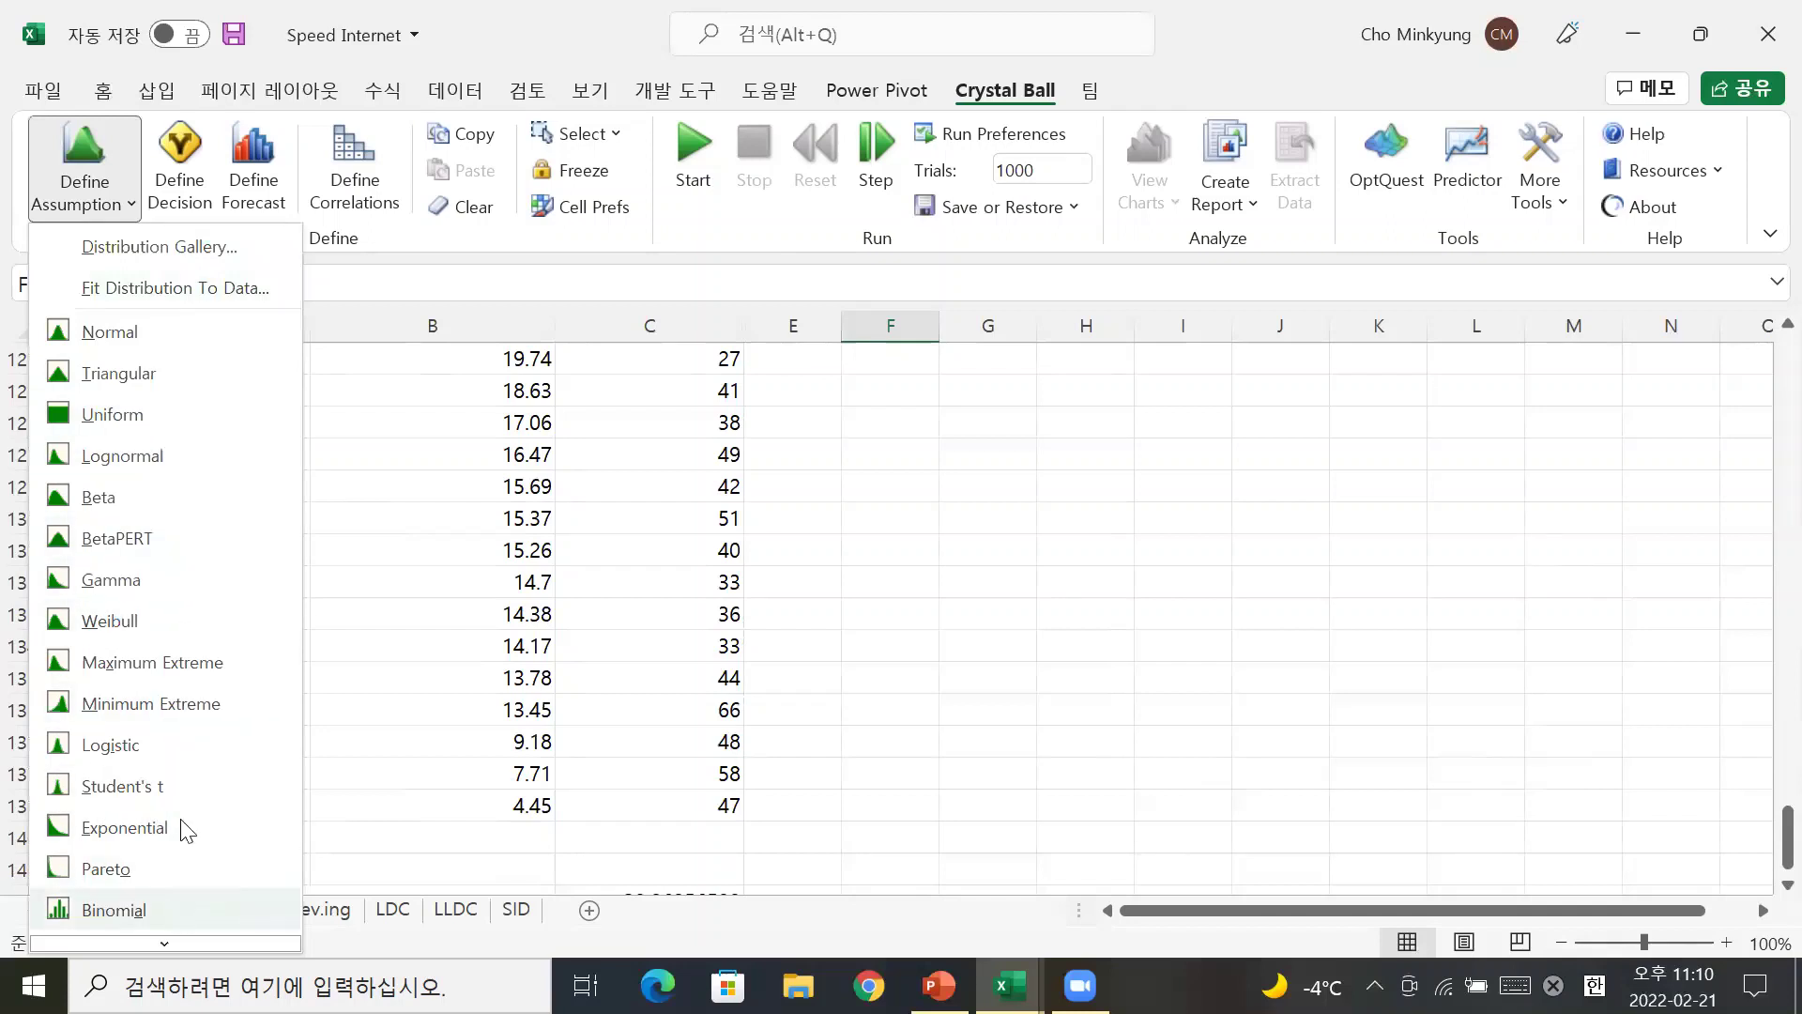
{"action": "left_click", "coordinate": [985, 484]}
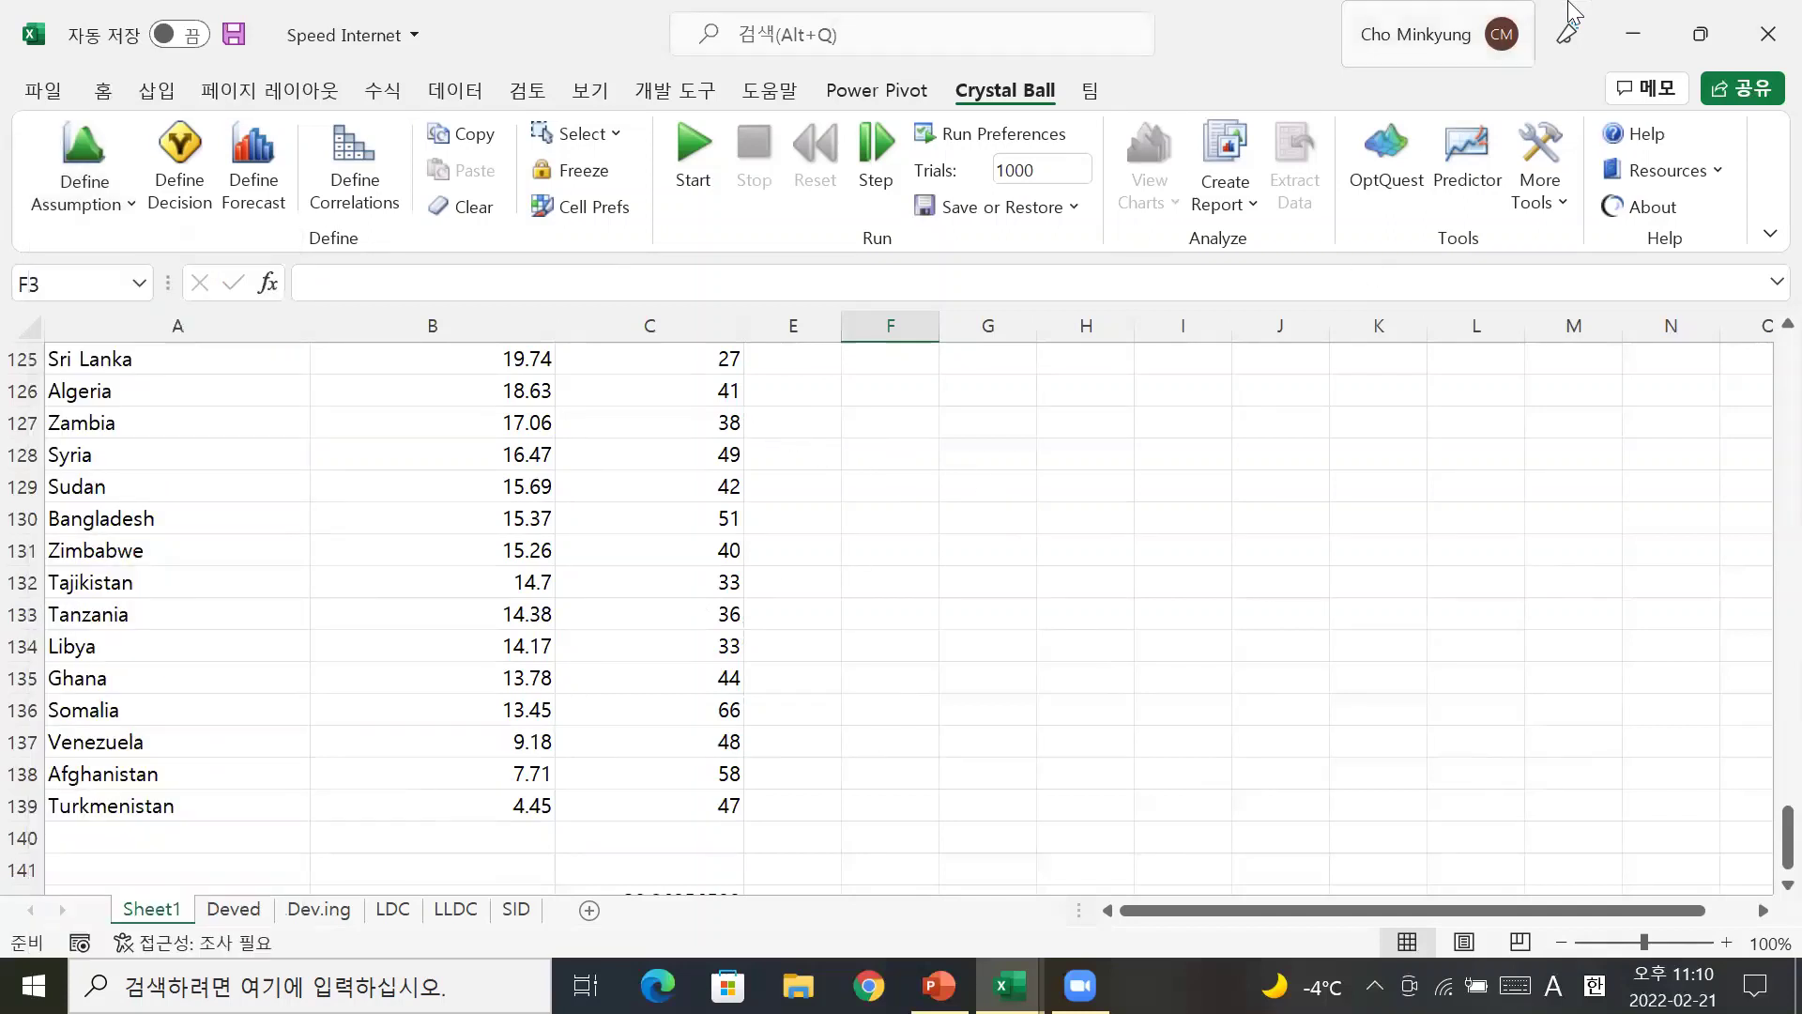
{"action": "left_click", "coordinate": [1631, 12]}
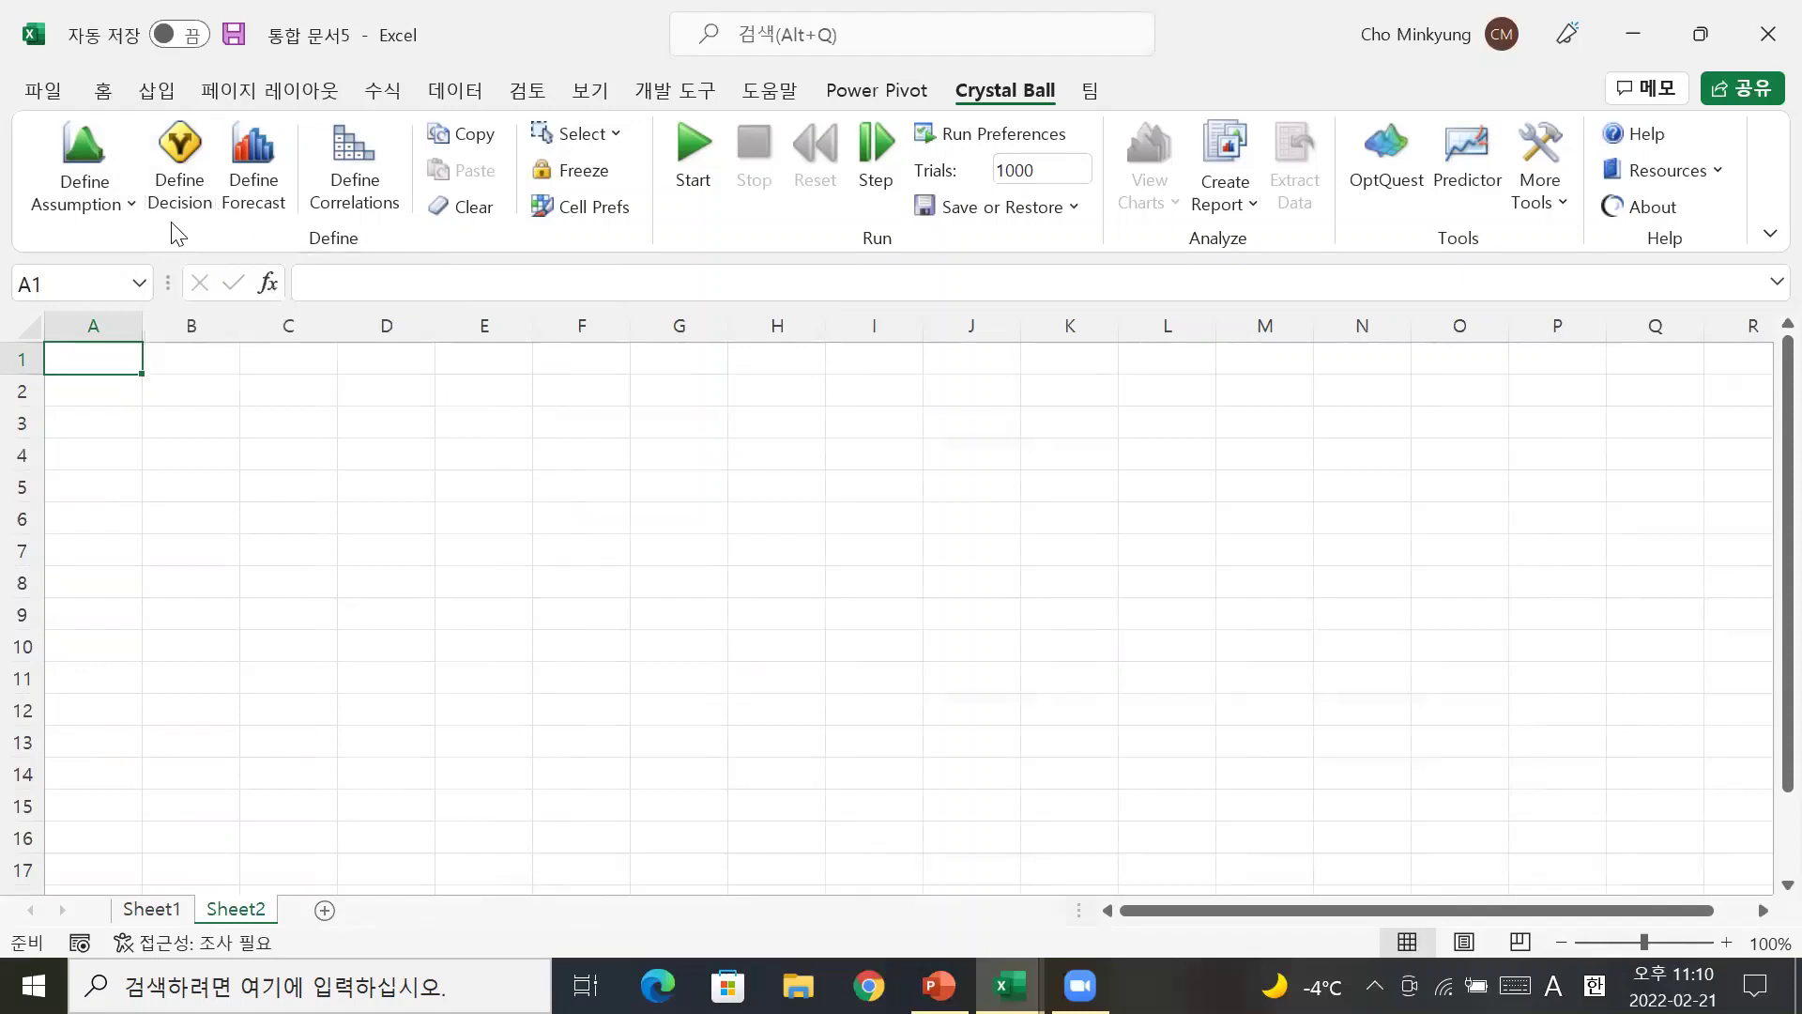
Examine the decision variable settings for cell B3 on the blank workbook's Sheet2, and cancel without defining one
{"action": "left_click", "coordinate": [177, 426]}
{"action": "left_click", "coordinate": [179, 155]}
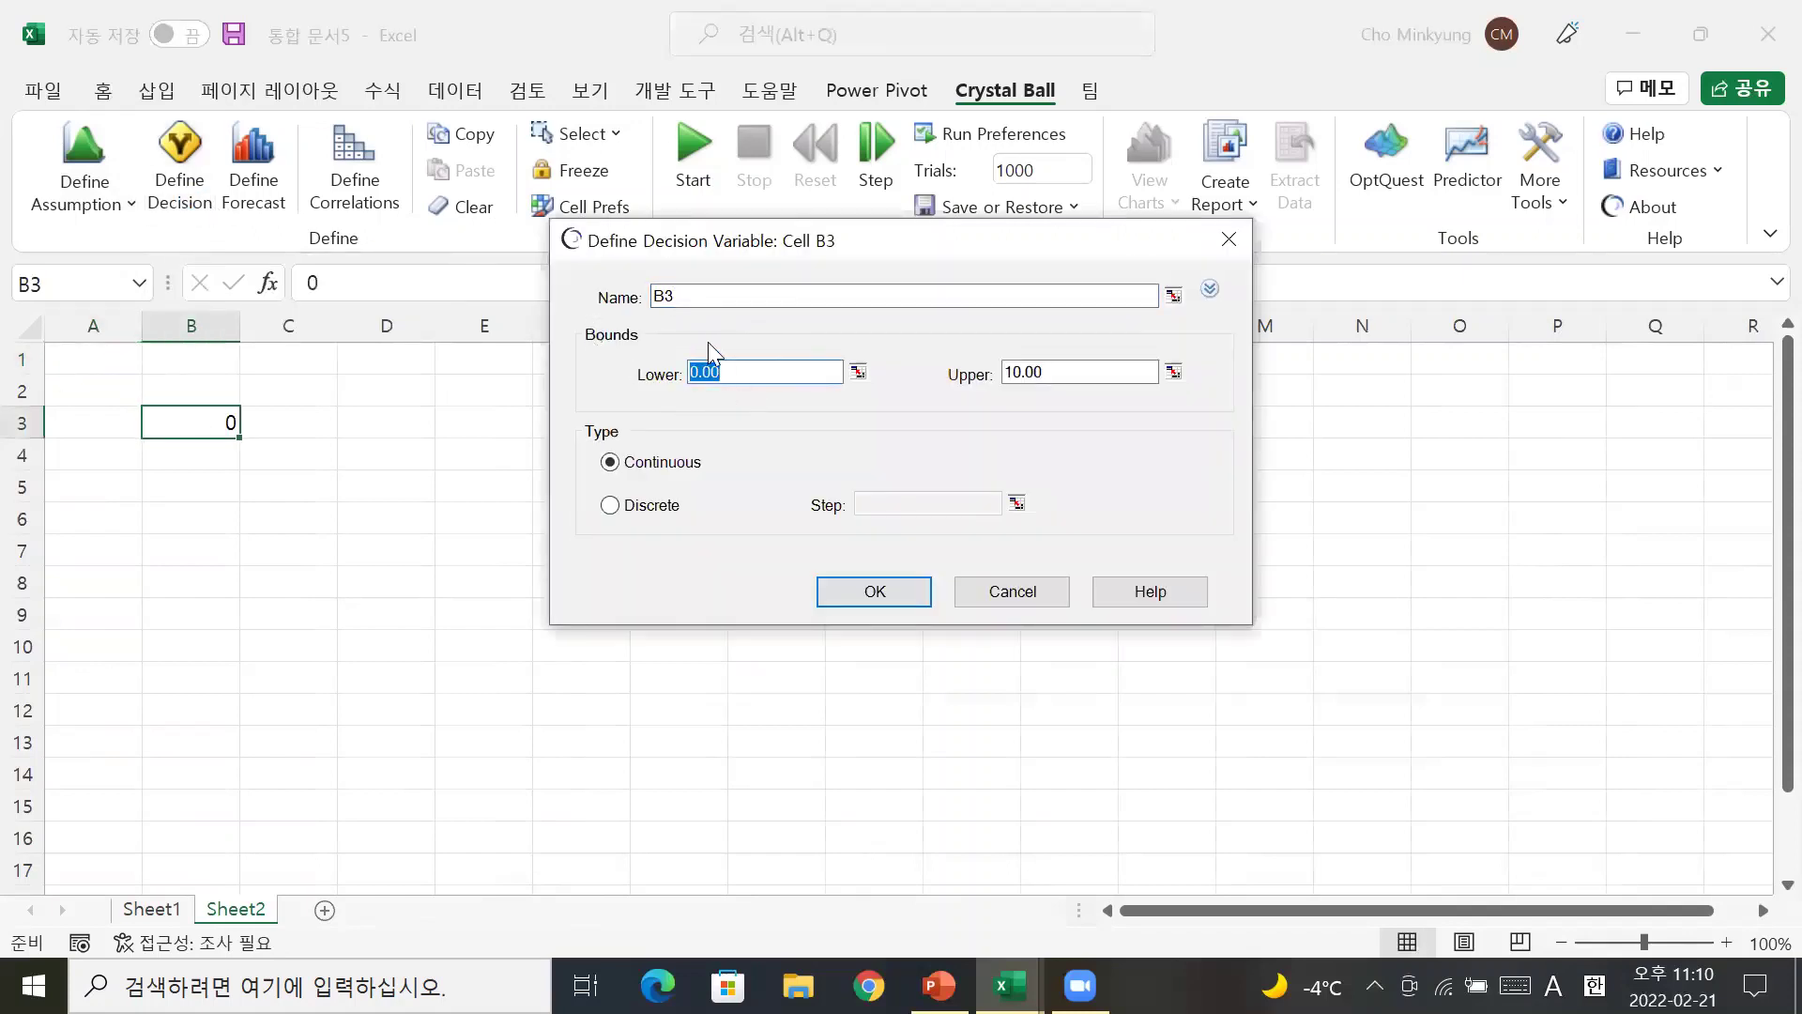
{"action": "left_click", "coordinate": [1047, 593]}
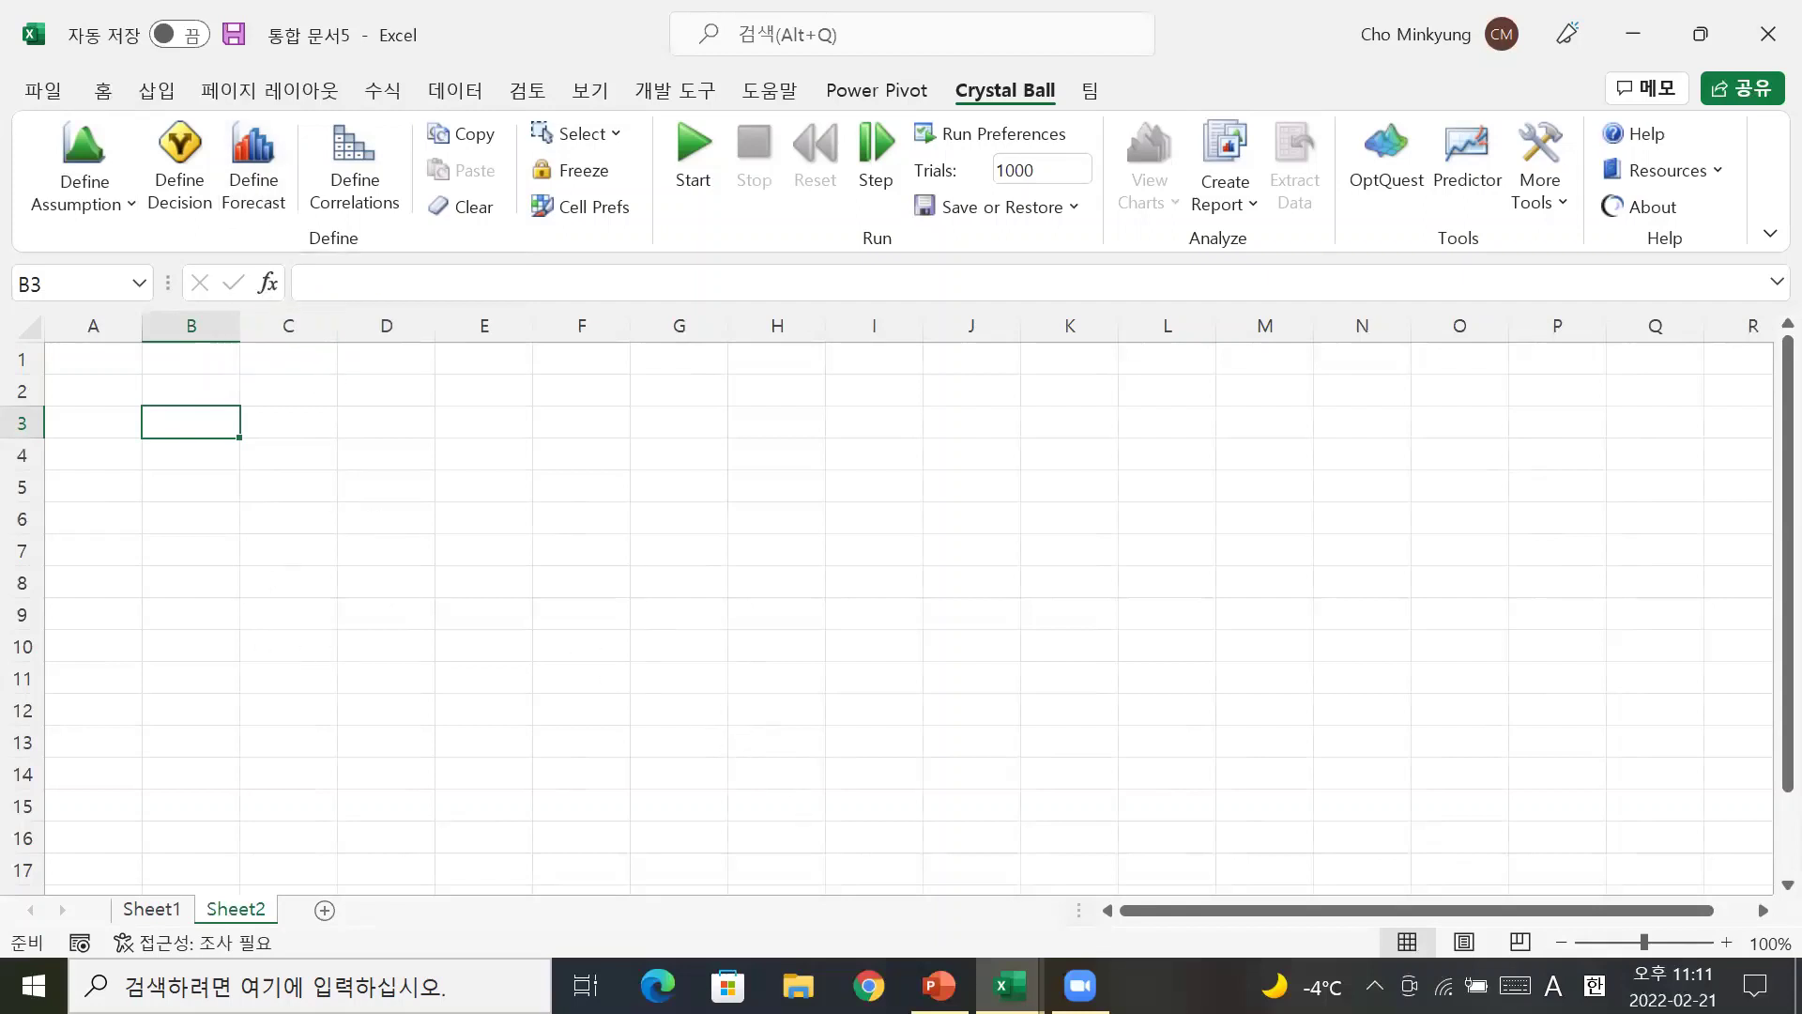
Open the Futura Apartments model from Crystal Ball's example models guide
{"action": "mouse_move", "coordinate": [1009, 985]}
{"action": "left_click", "coordinate": [1638, 170]}
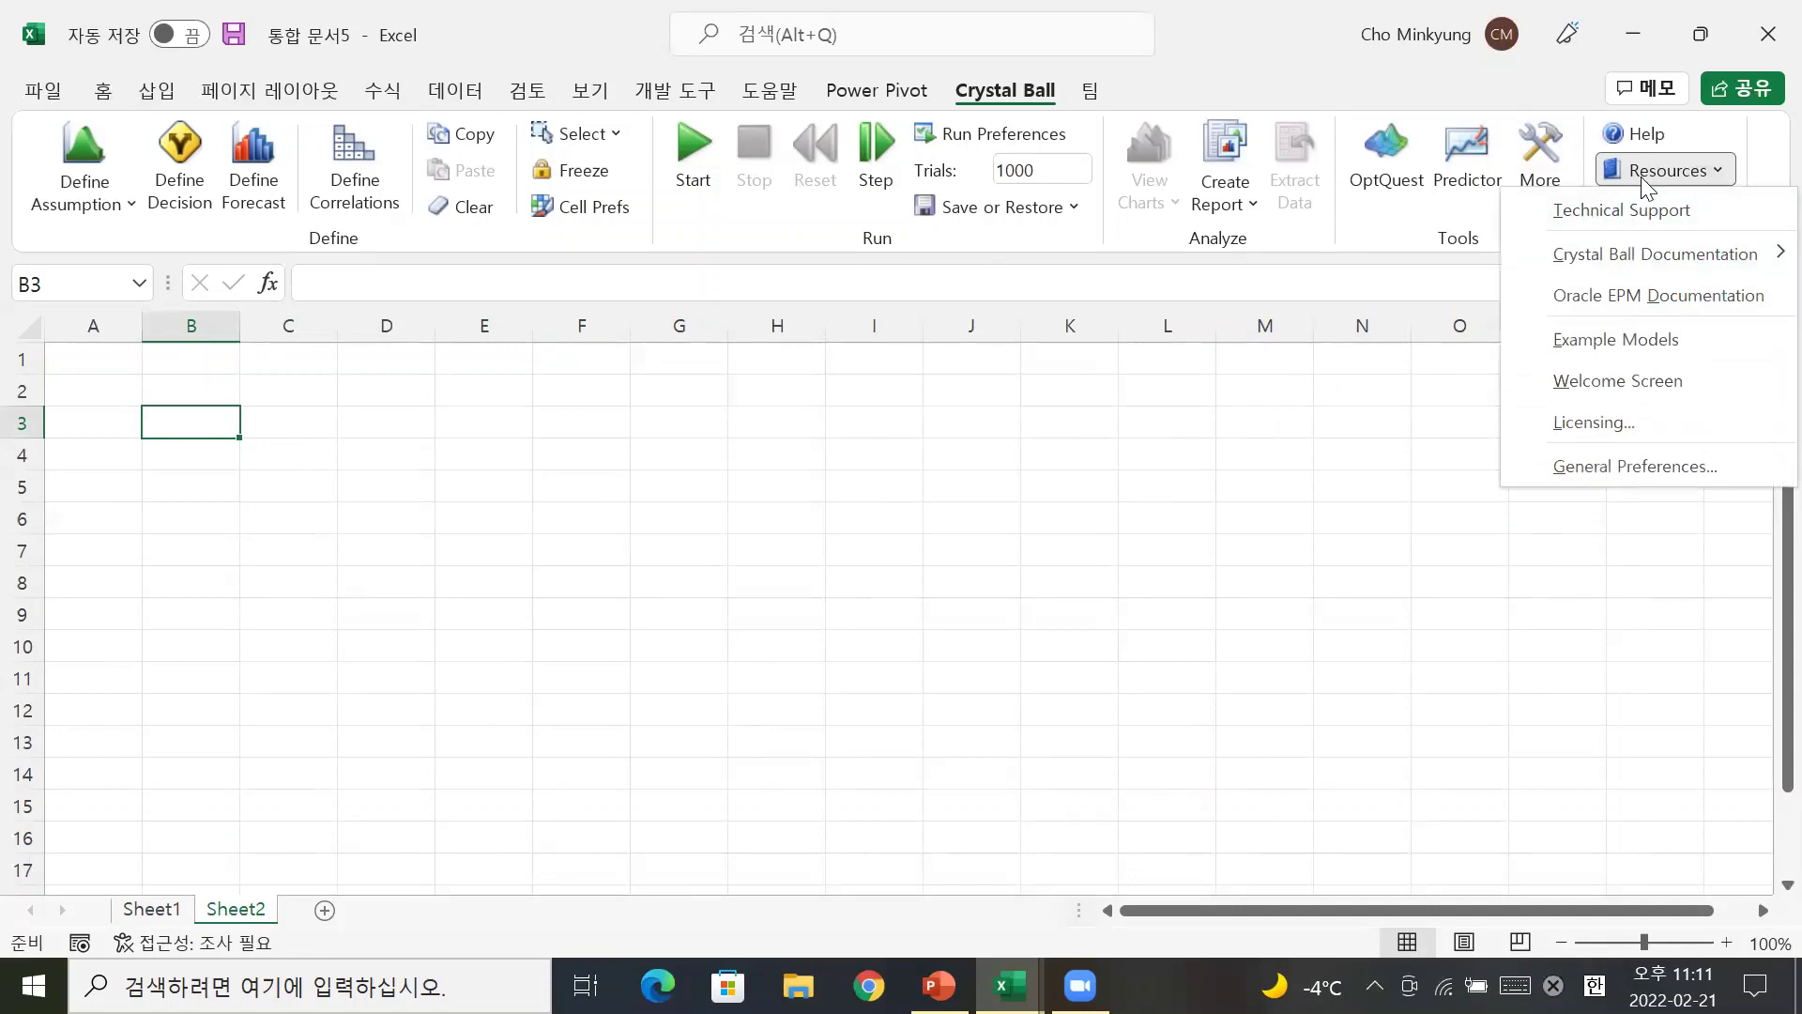
{"action": "left_click", "coordinate": [1644, 339]}
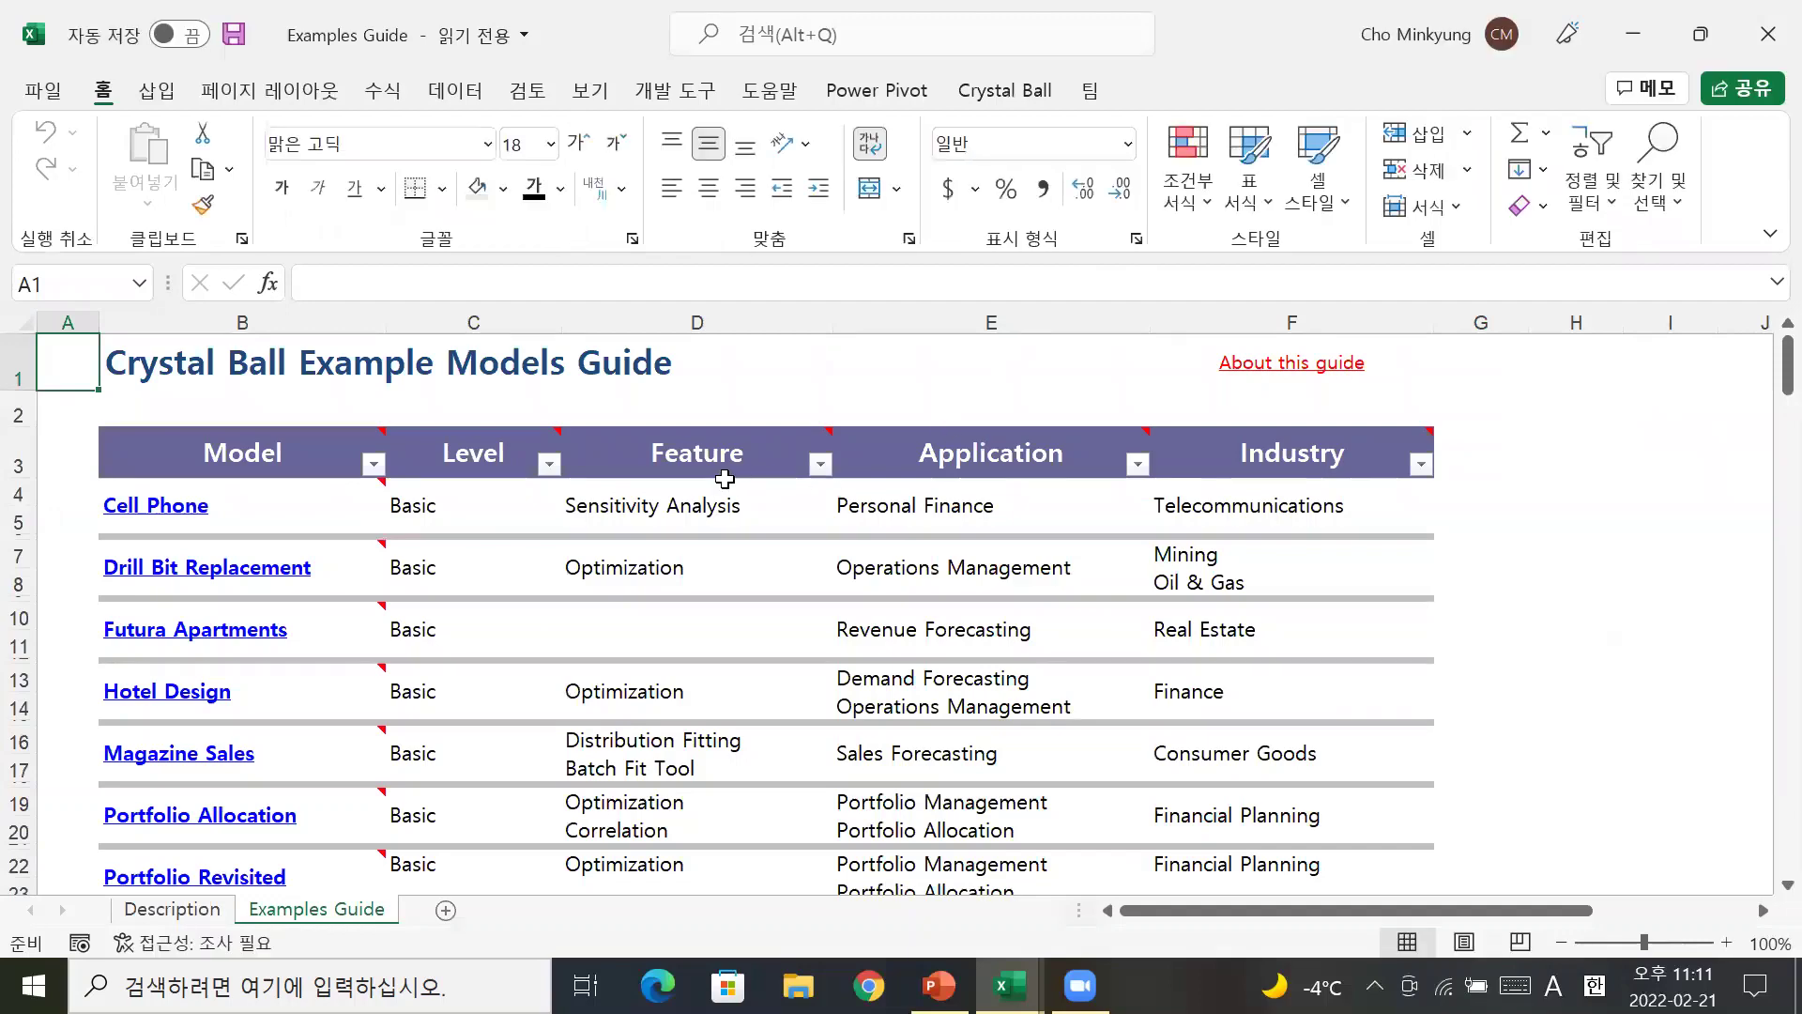
{"action": "left_click", "coordinate": [214, 650]}
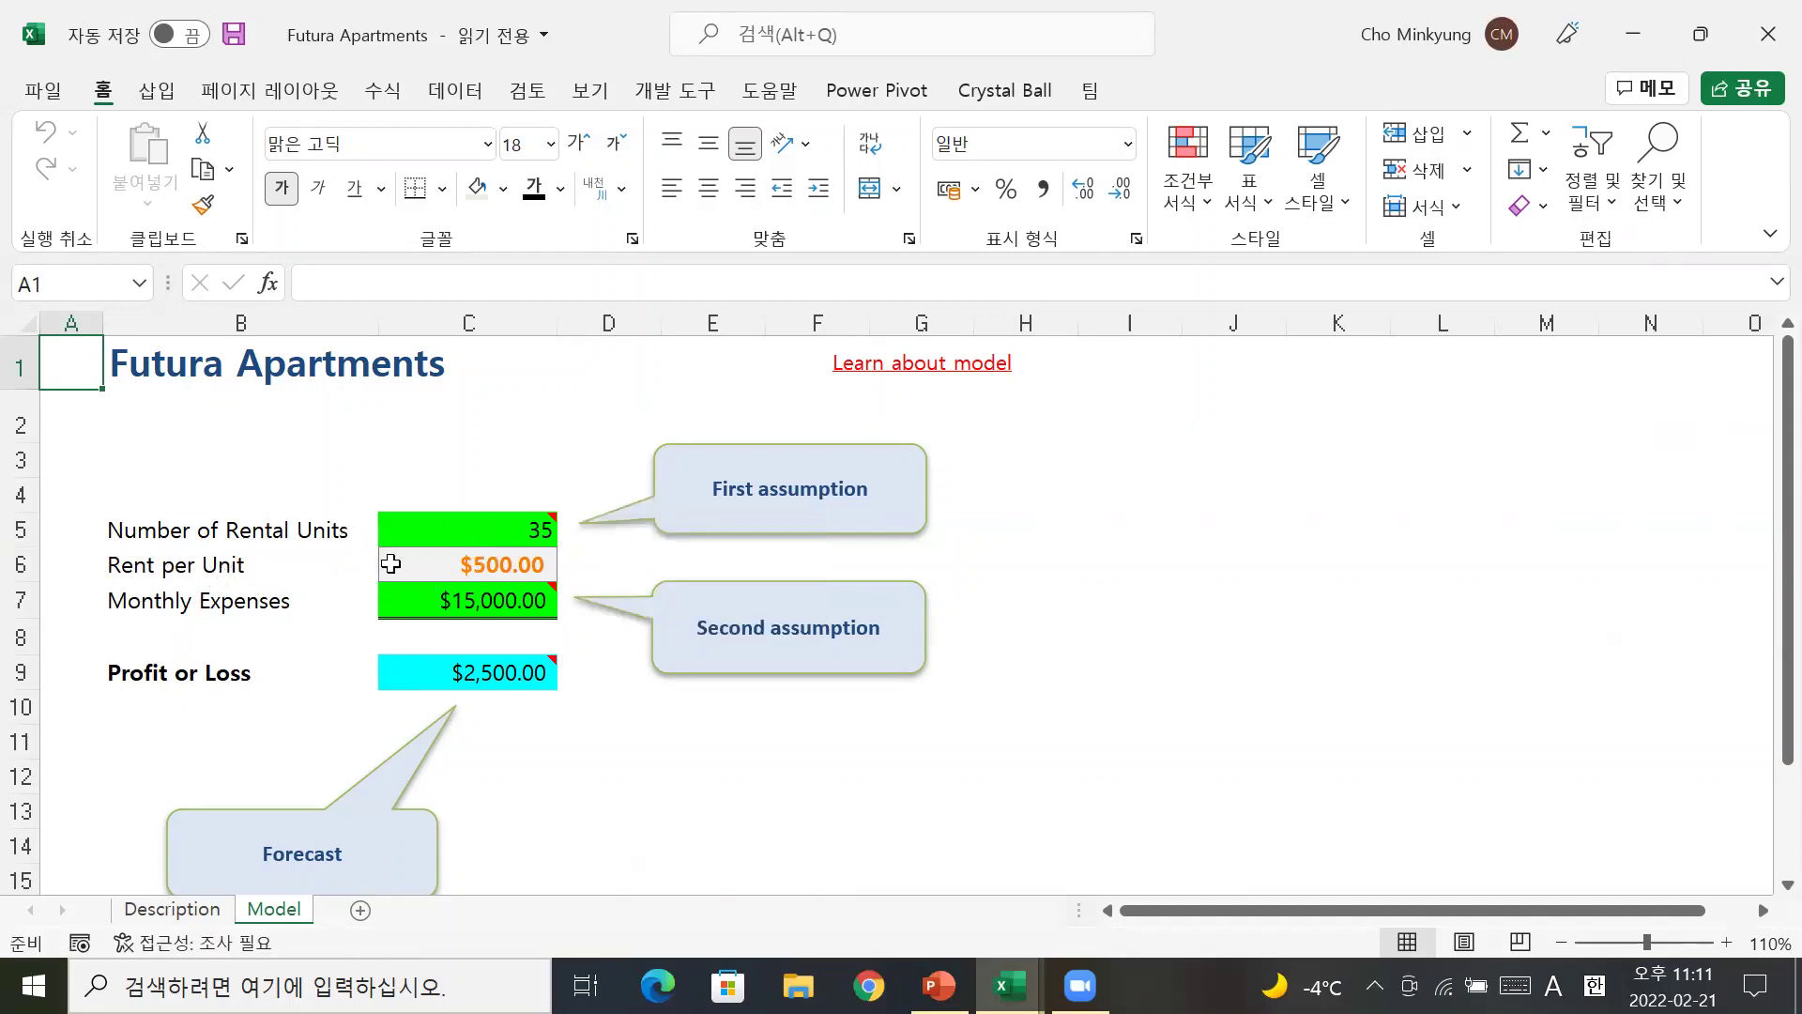
Read the assumption notes on the Number of Rental Units and Monthly Expenses cells
{"action": "mouse_move", "coordinate": [463, 536]}
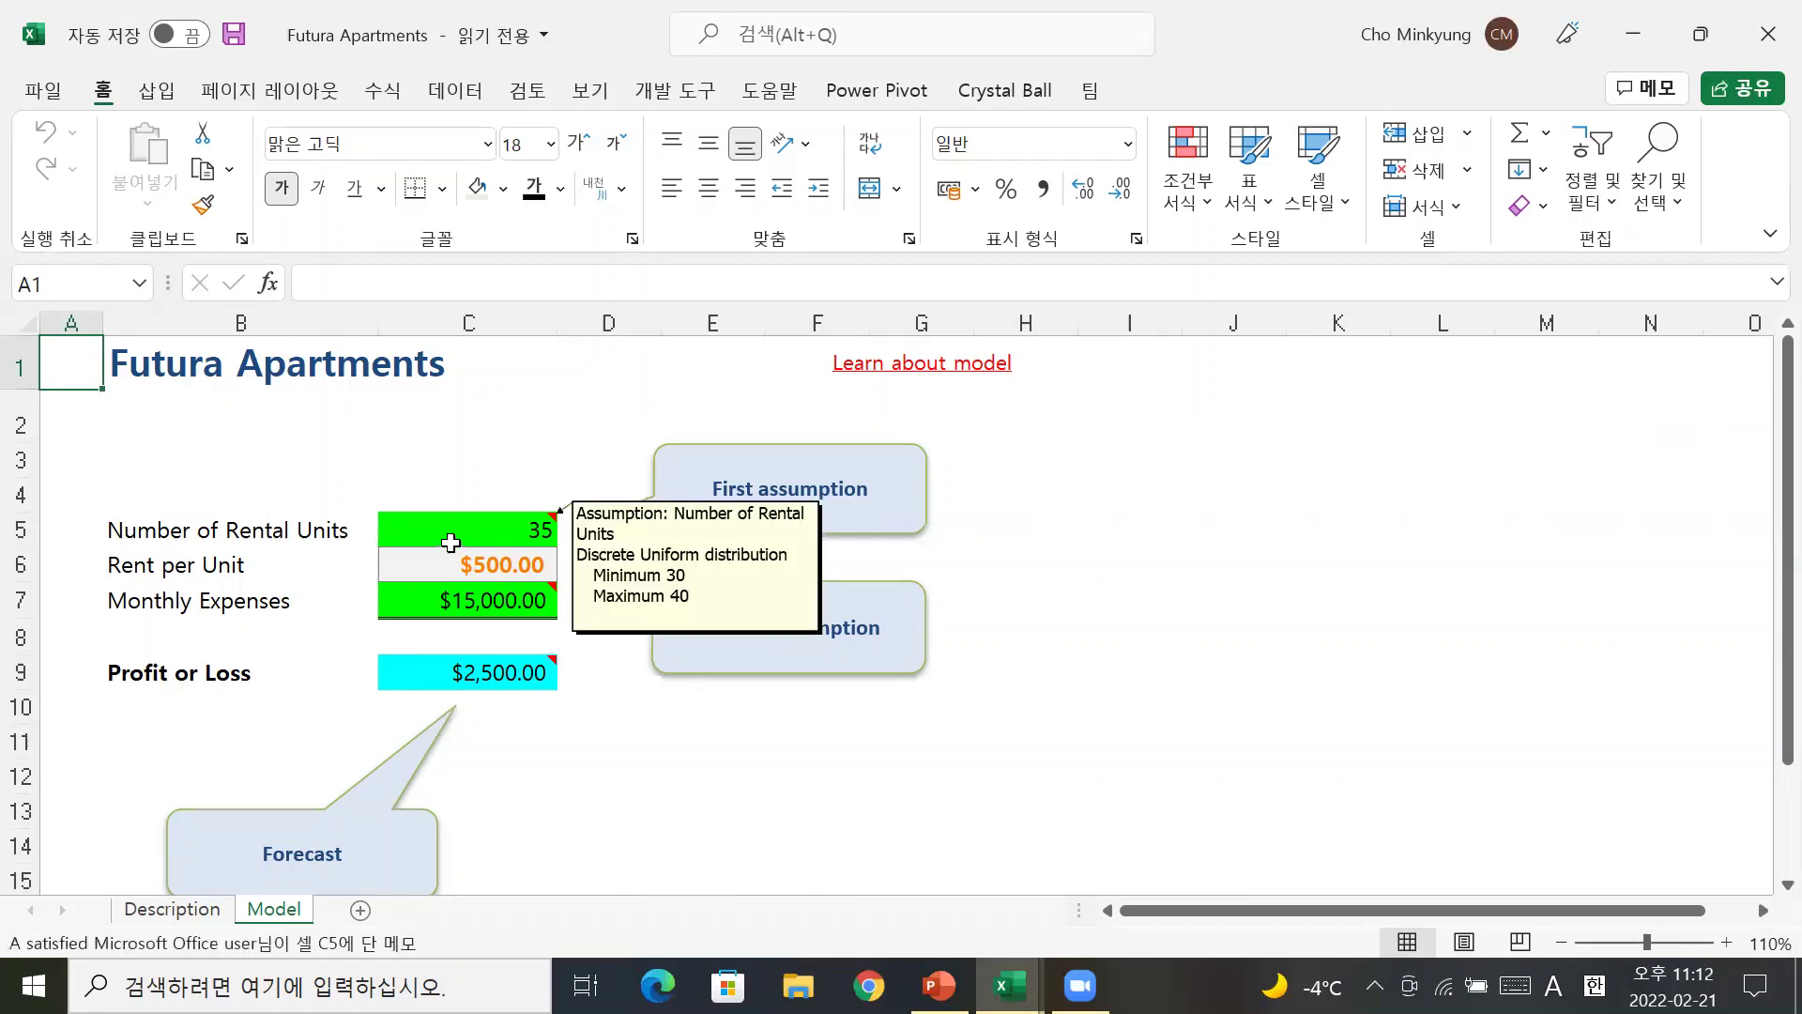
{"action": "mouse_move", "coordinate": [426, 614]}
{"action": "left_click", "coordinate": [449, 533]}
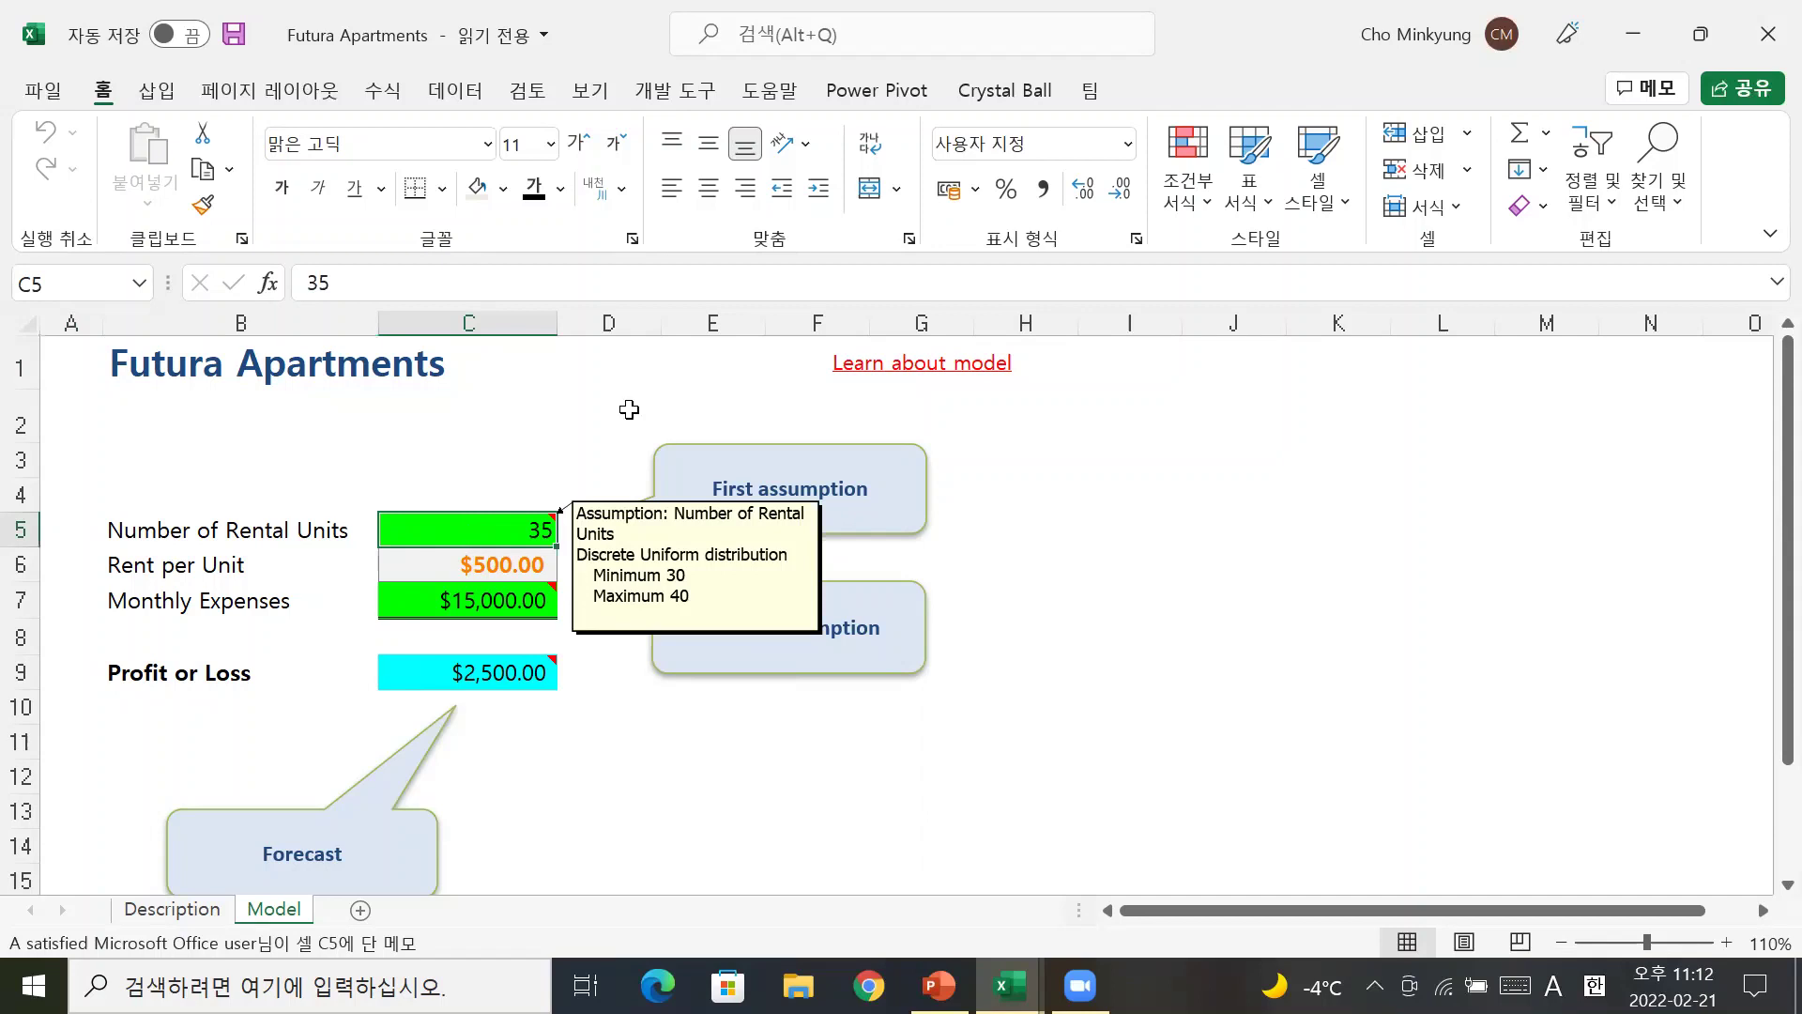
Compare the Number of Rental Units assumption in C5 with the distributions offered for defining assumptions
{"action": "left_click", "coordinate": [1002, 86]}
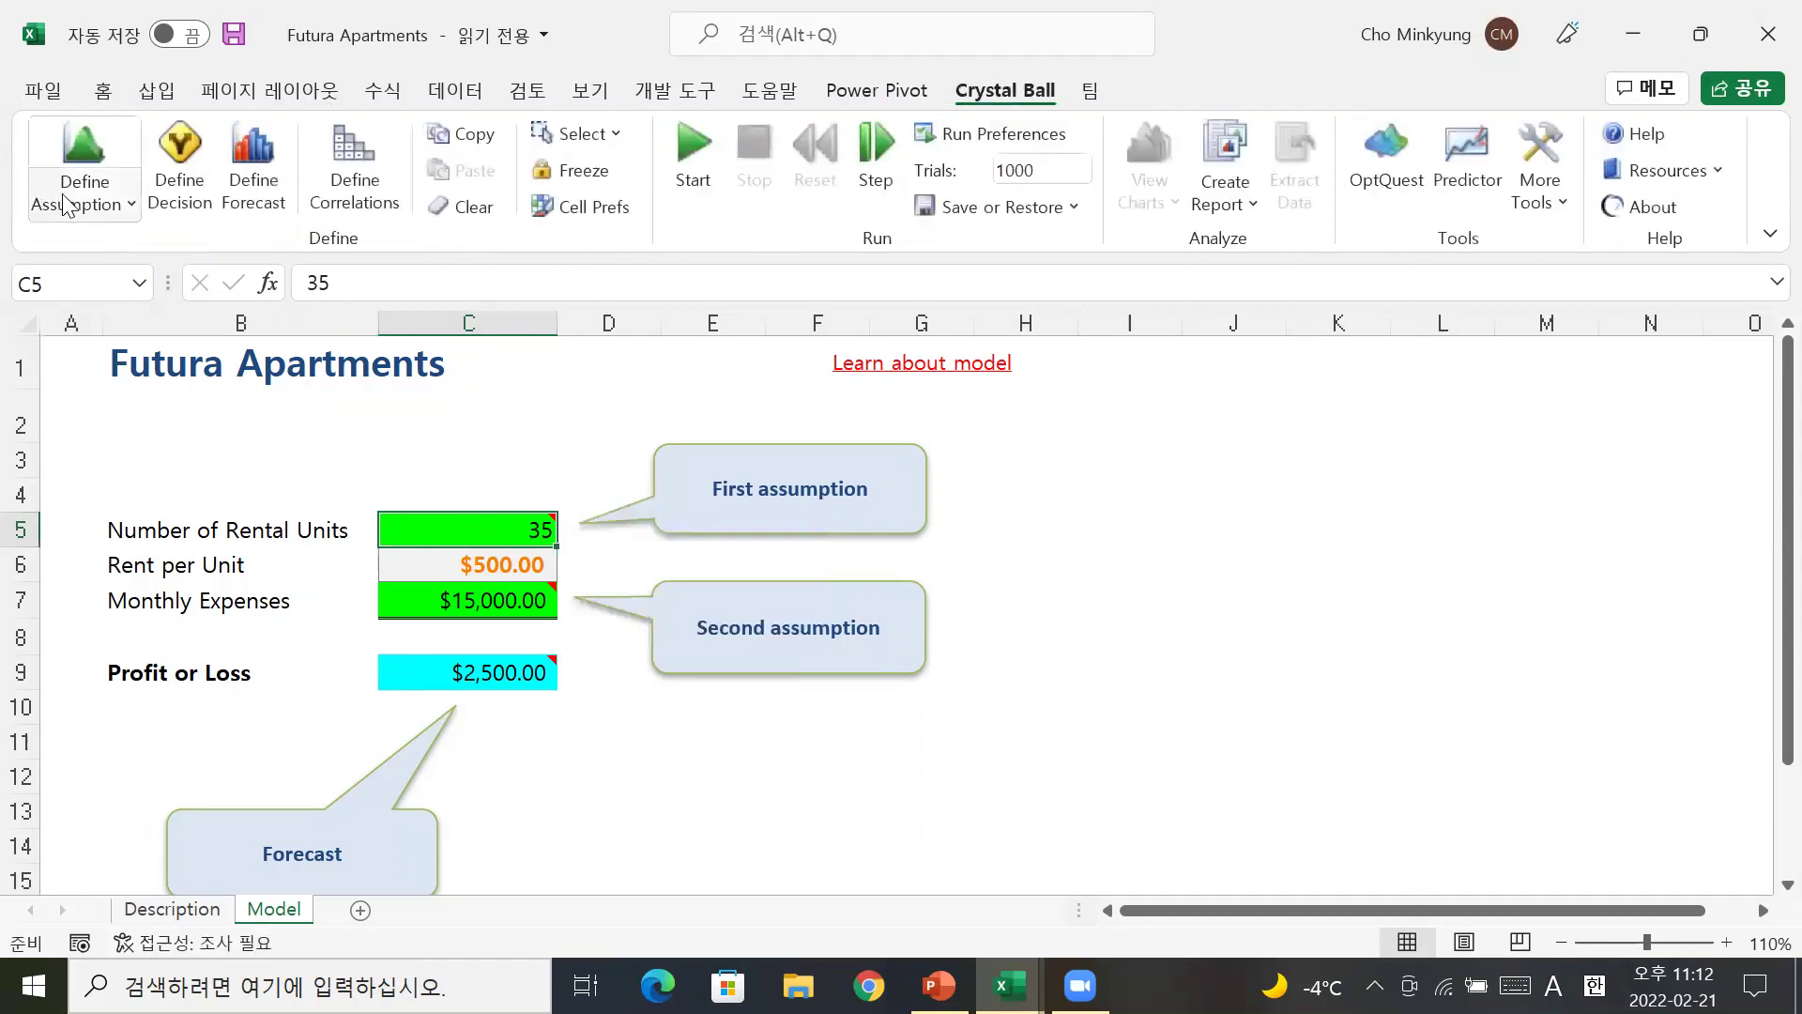
{"action": "left_click", "coordinate": [92, 203]}
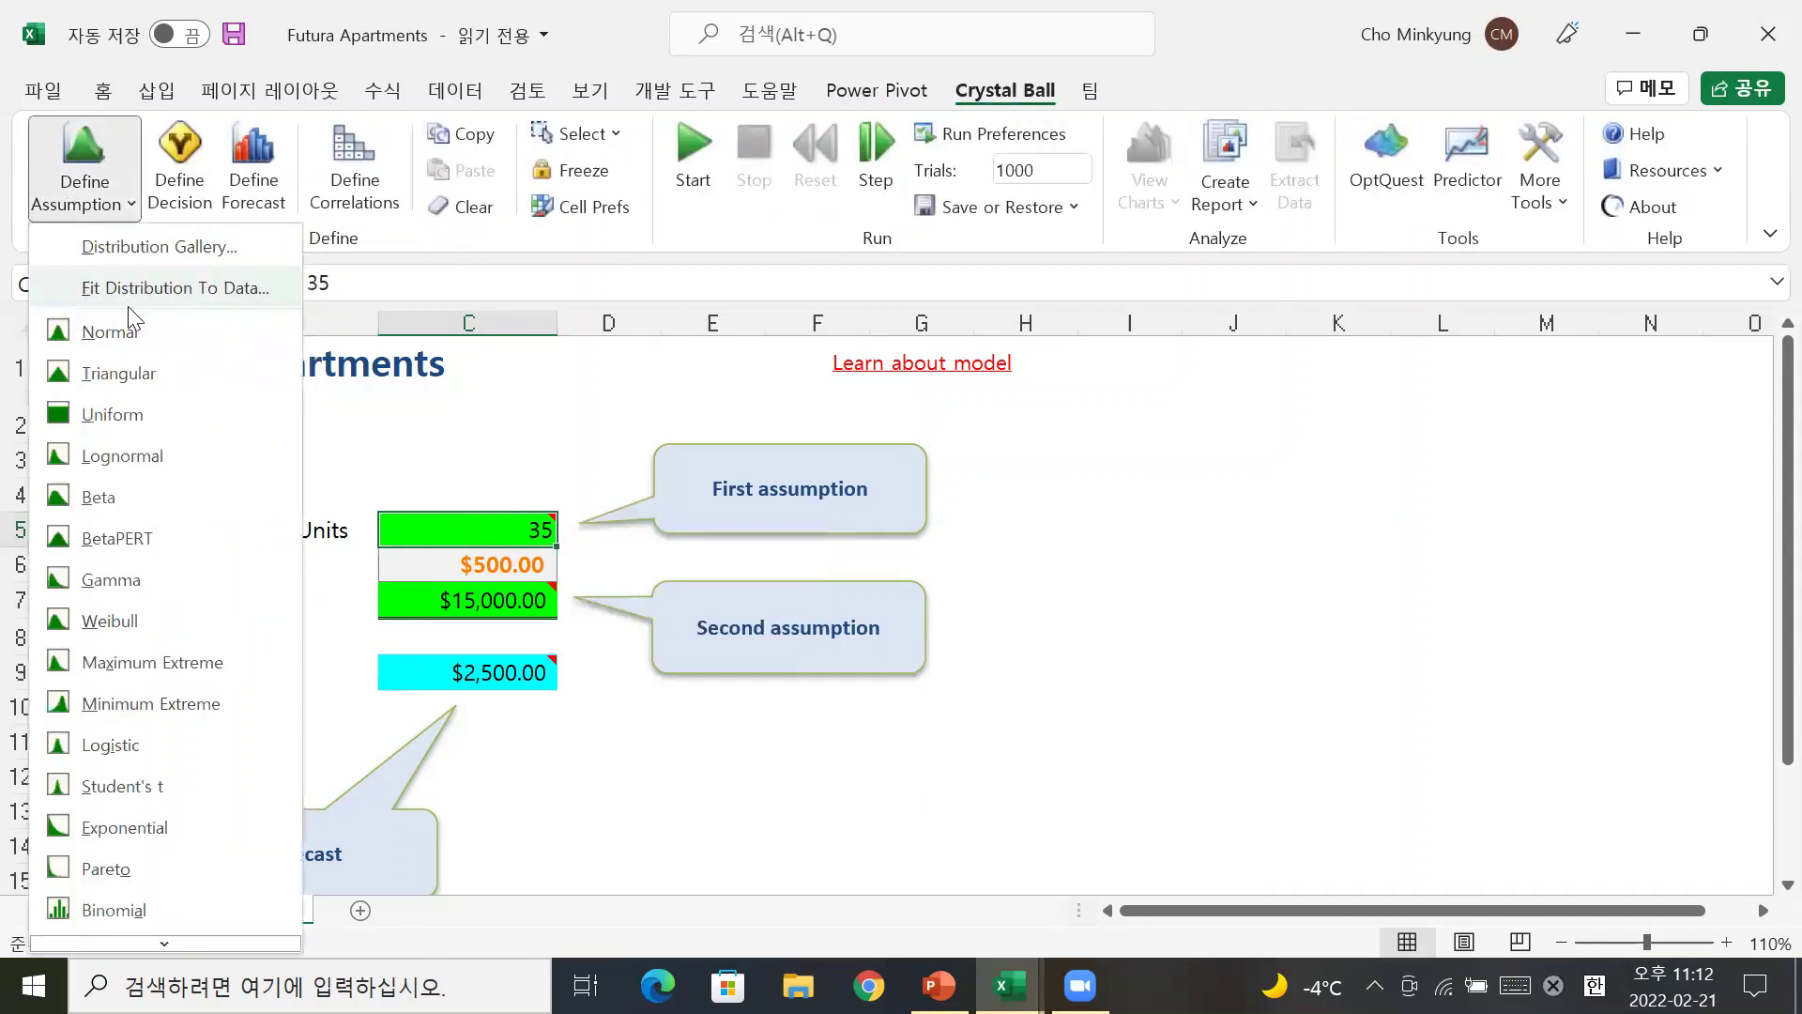
{"action": "left_click", "coordinate": [447, 530]}
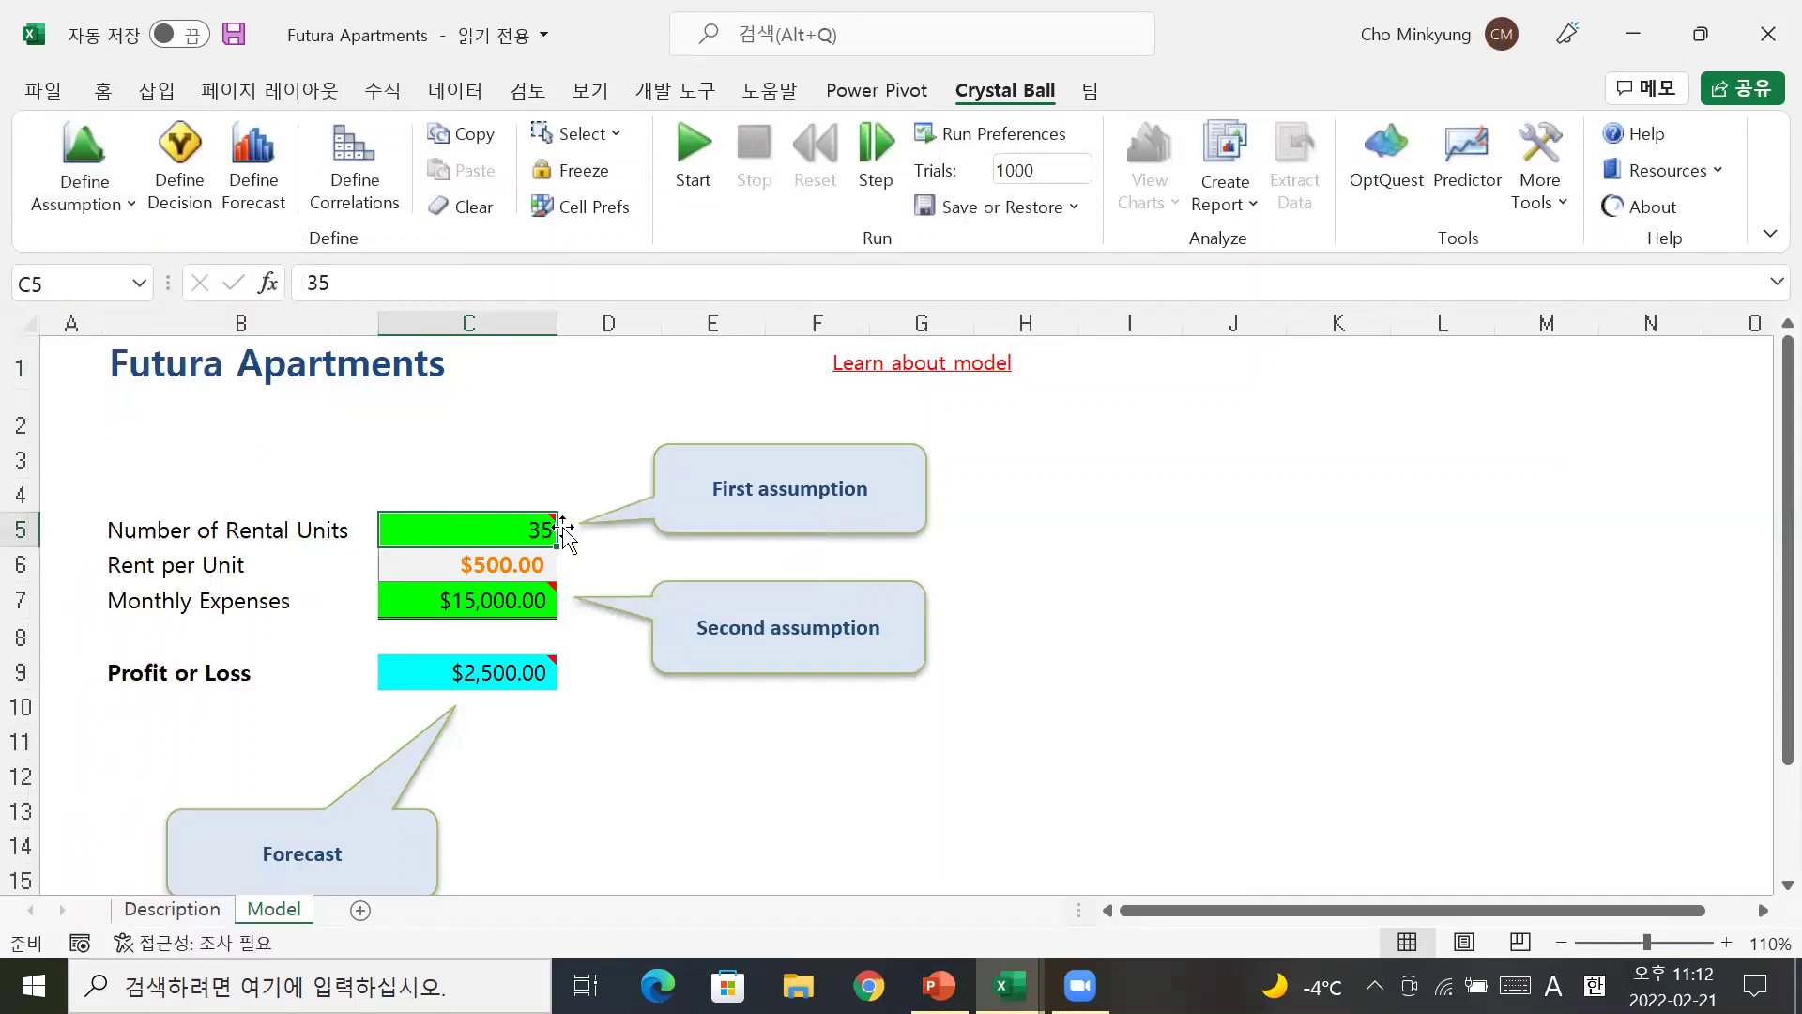
{"action": "mouse_move", "coordinate": [552, 523]}
{"action": "left_click", "coordinate": [94, 197]}
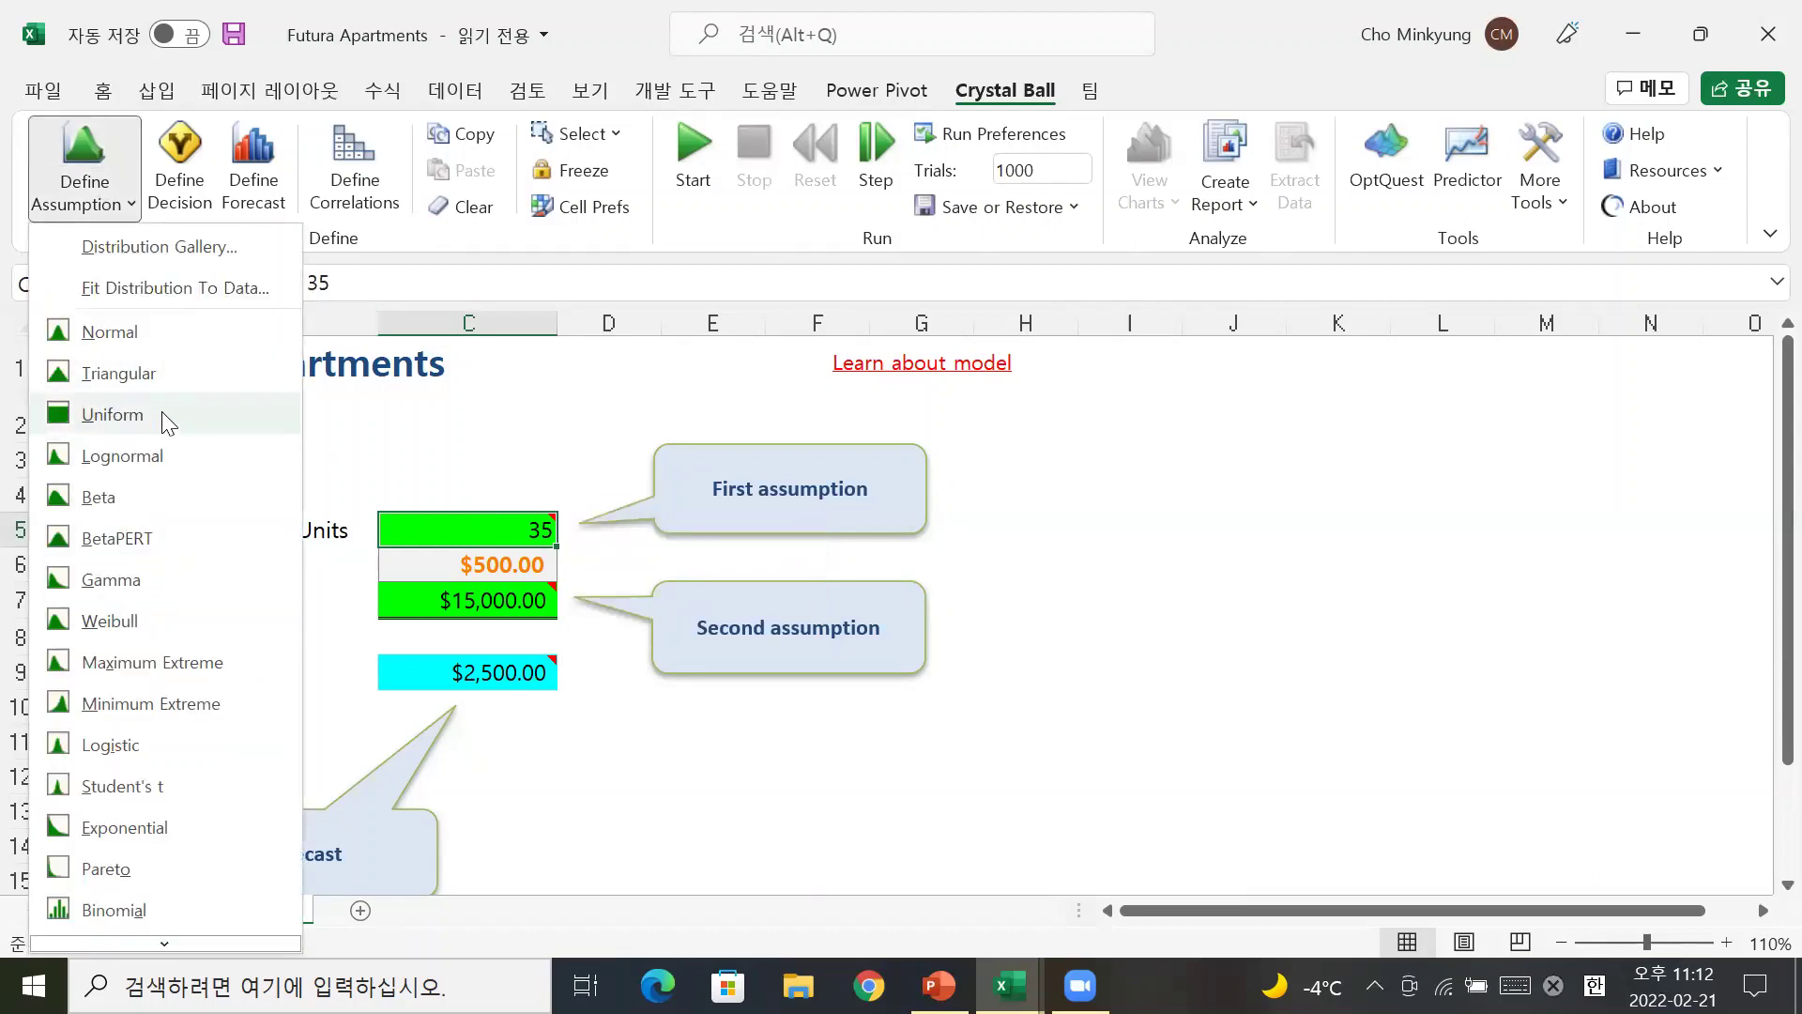
{"action": "left_click", "coordinate": [535, 537]}
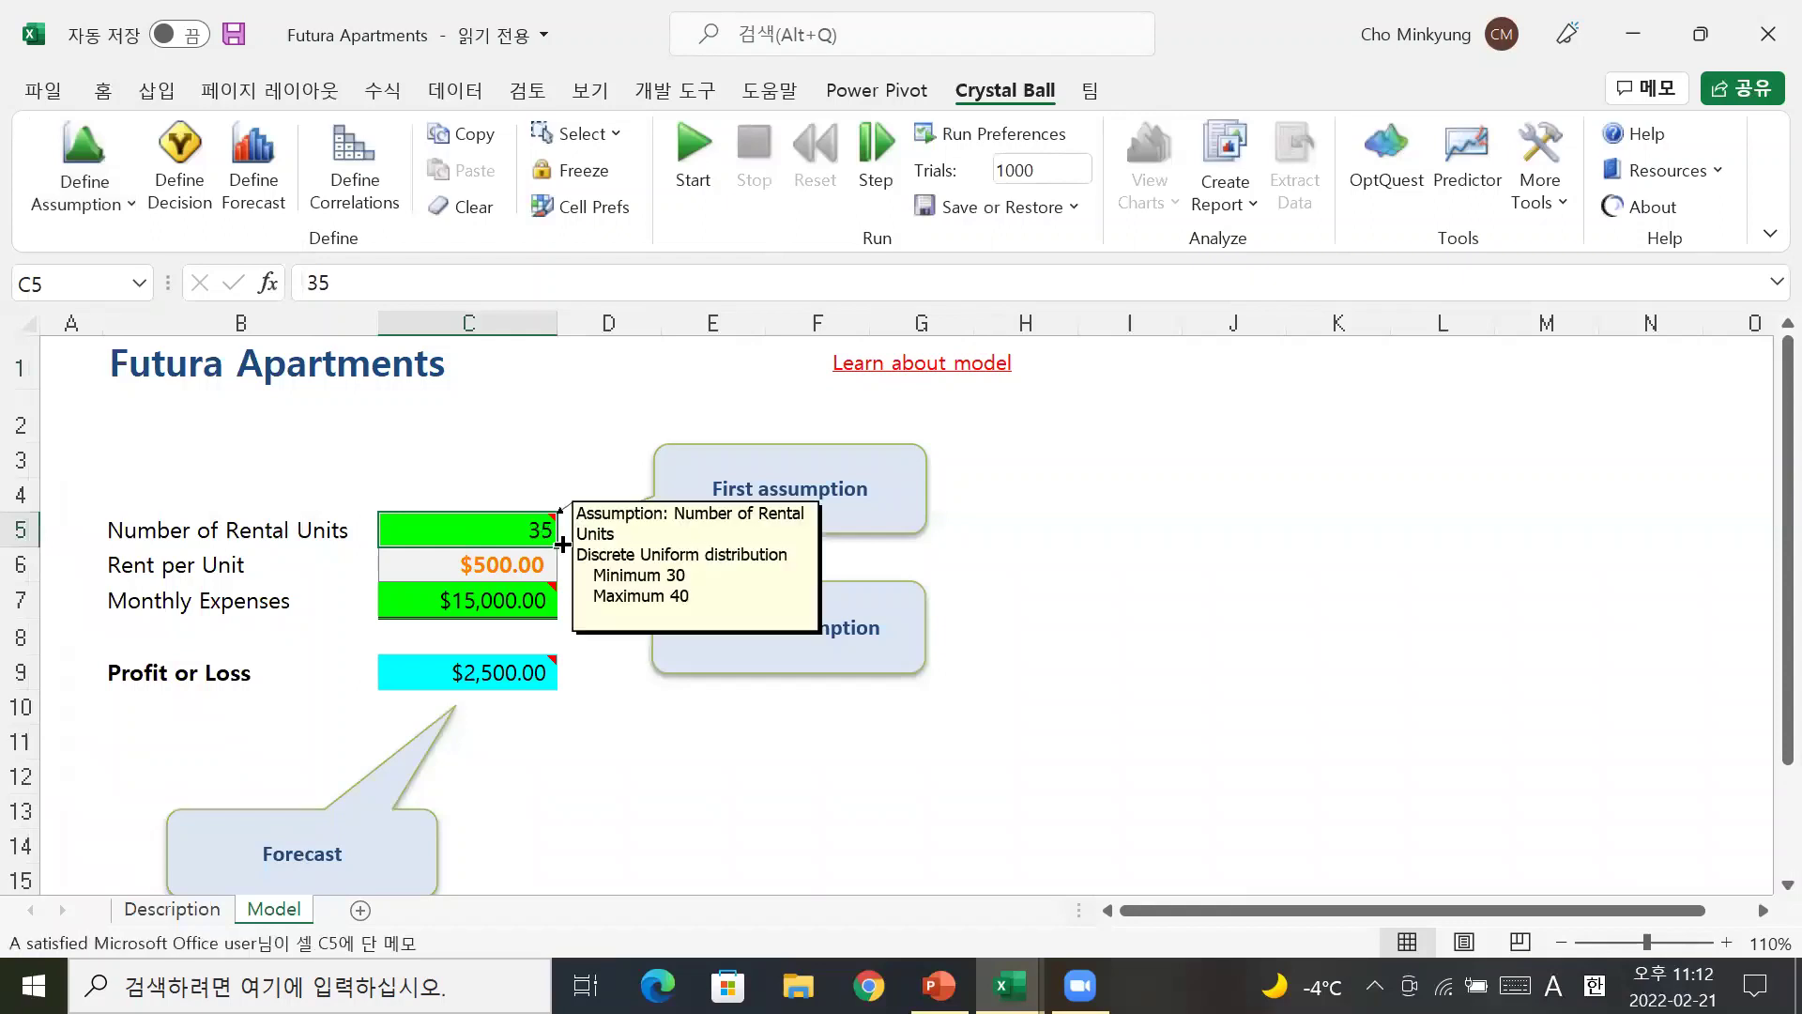
{"action": "mouse_move", "coordinate": [413, 531]}
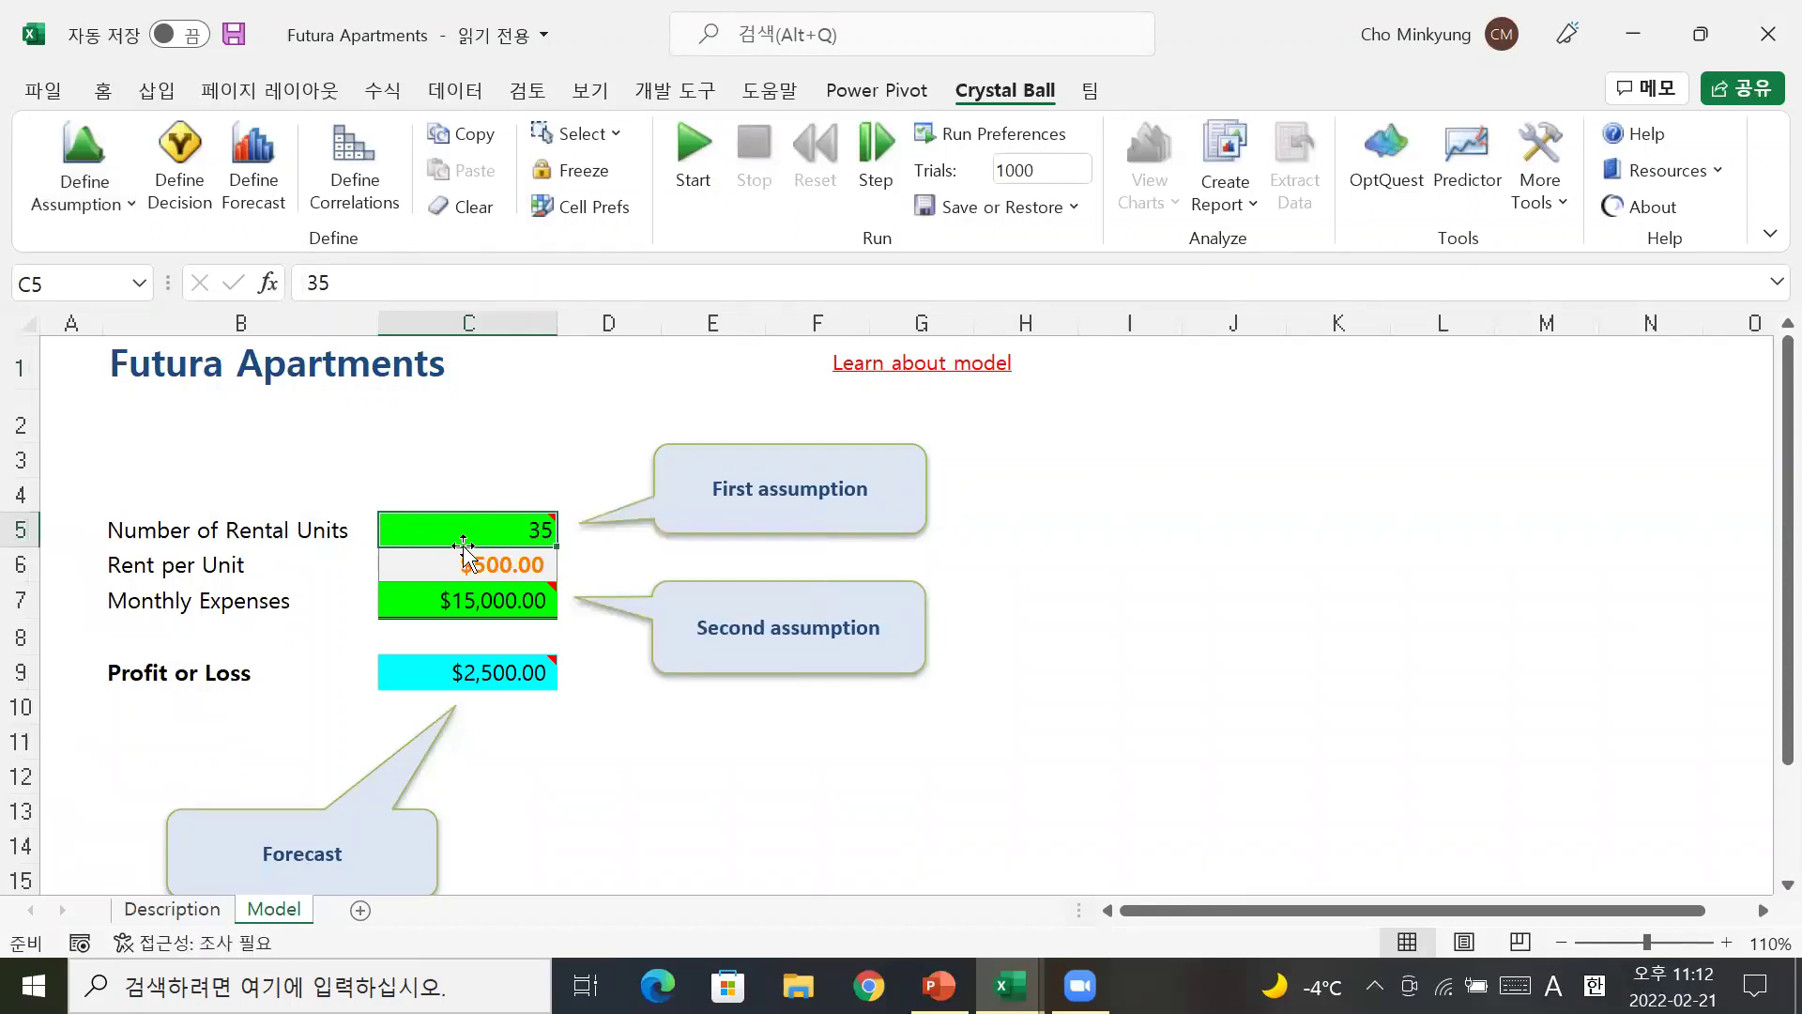
Display the assumption note on Monthly Expenses in C7, read it through to the selected range, and hide it again
{"action": "left_click", "coordinate": [426, 607]}
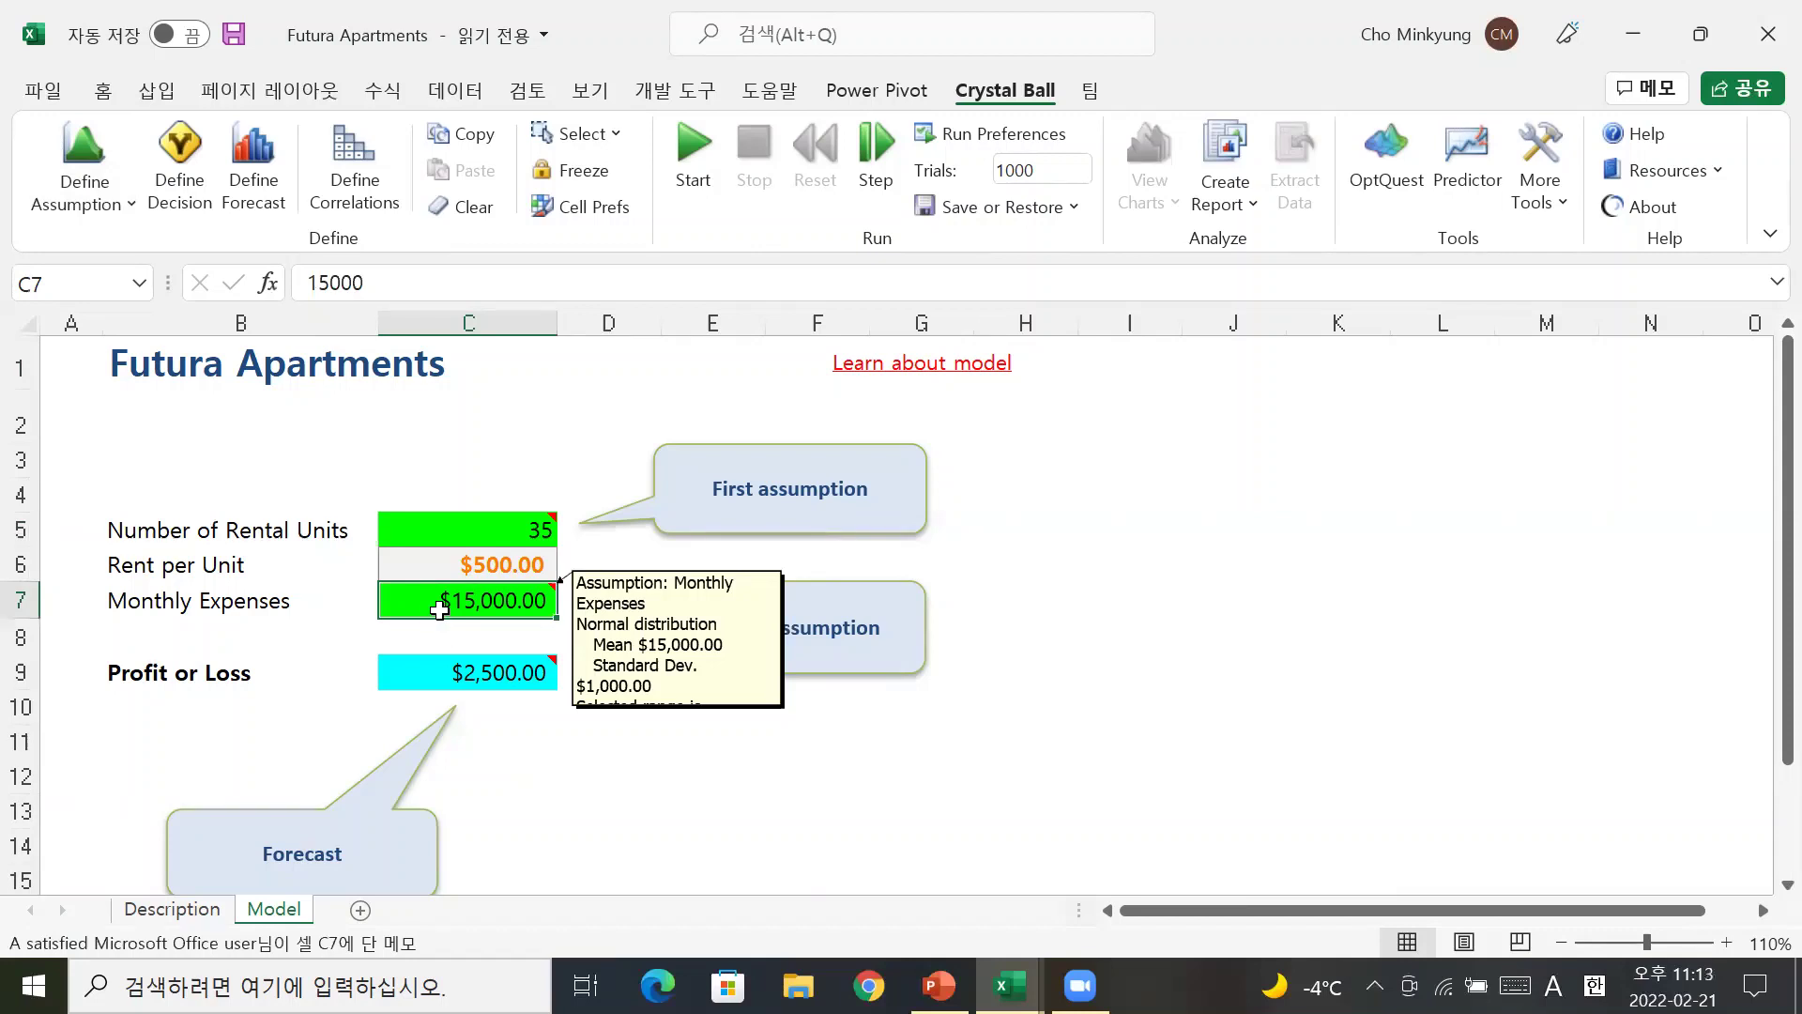
{"action": "right_click", "coordinate": [441, 606]}
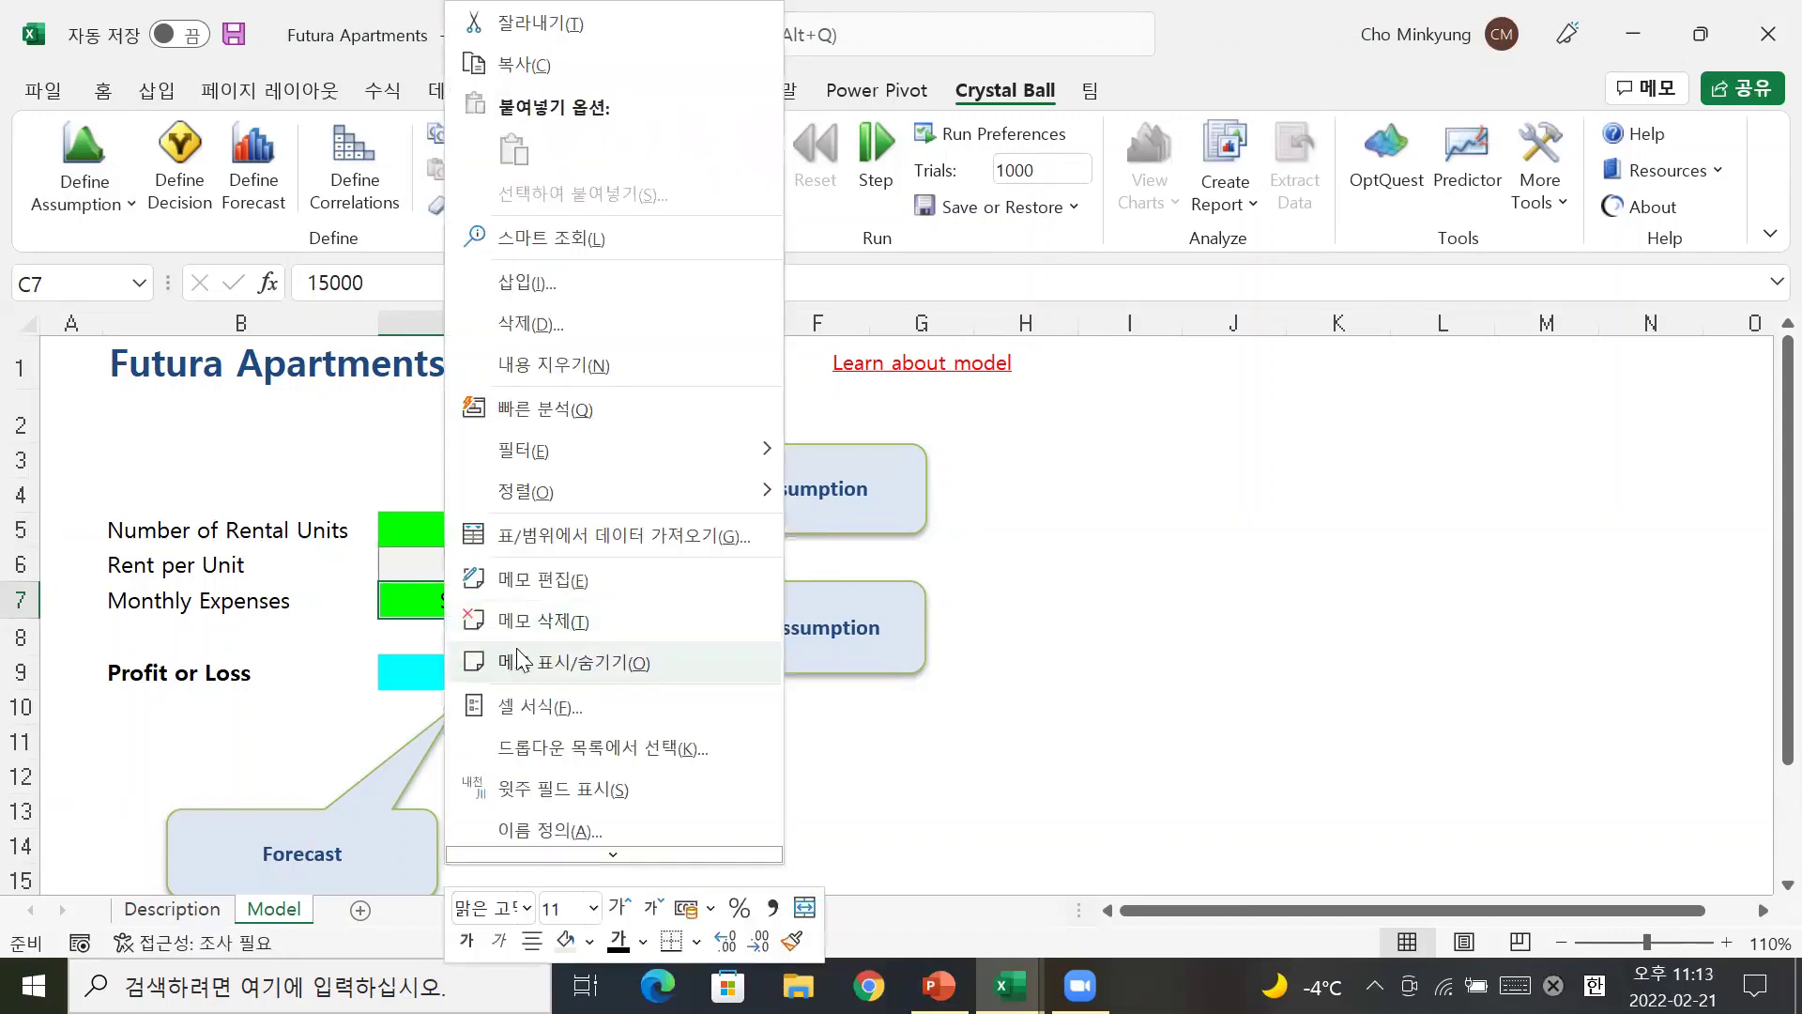
{"action": "left_click", "coordinate": [522, 663]}
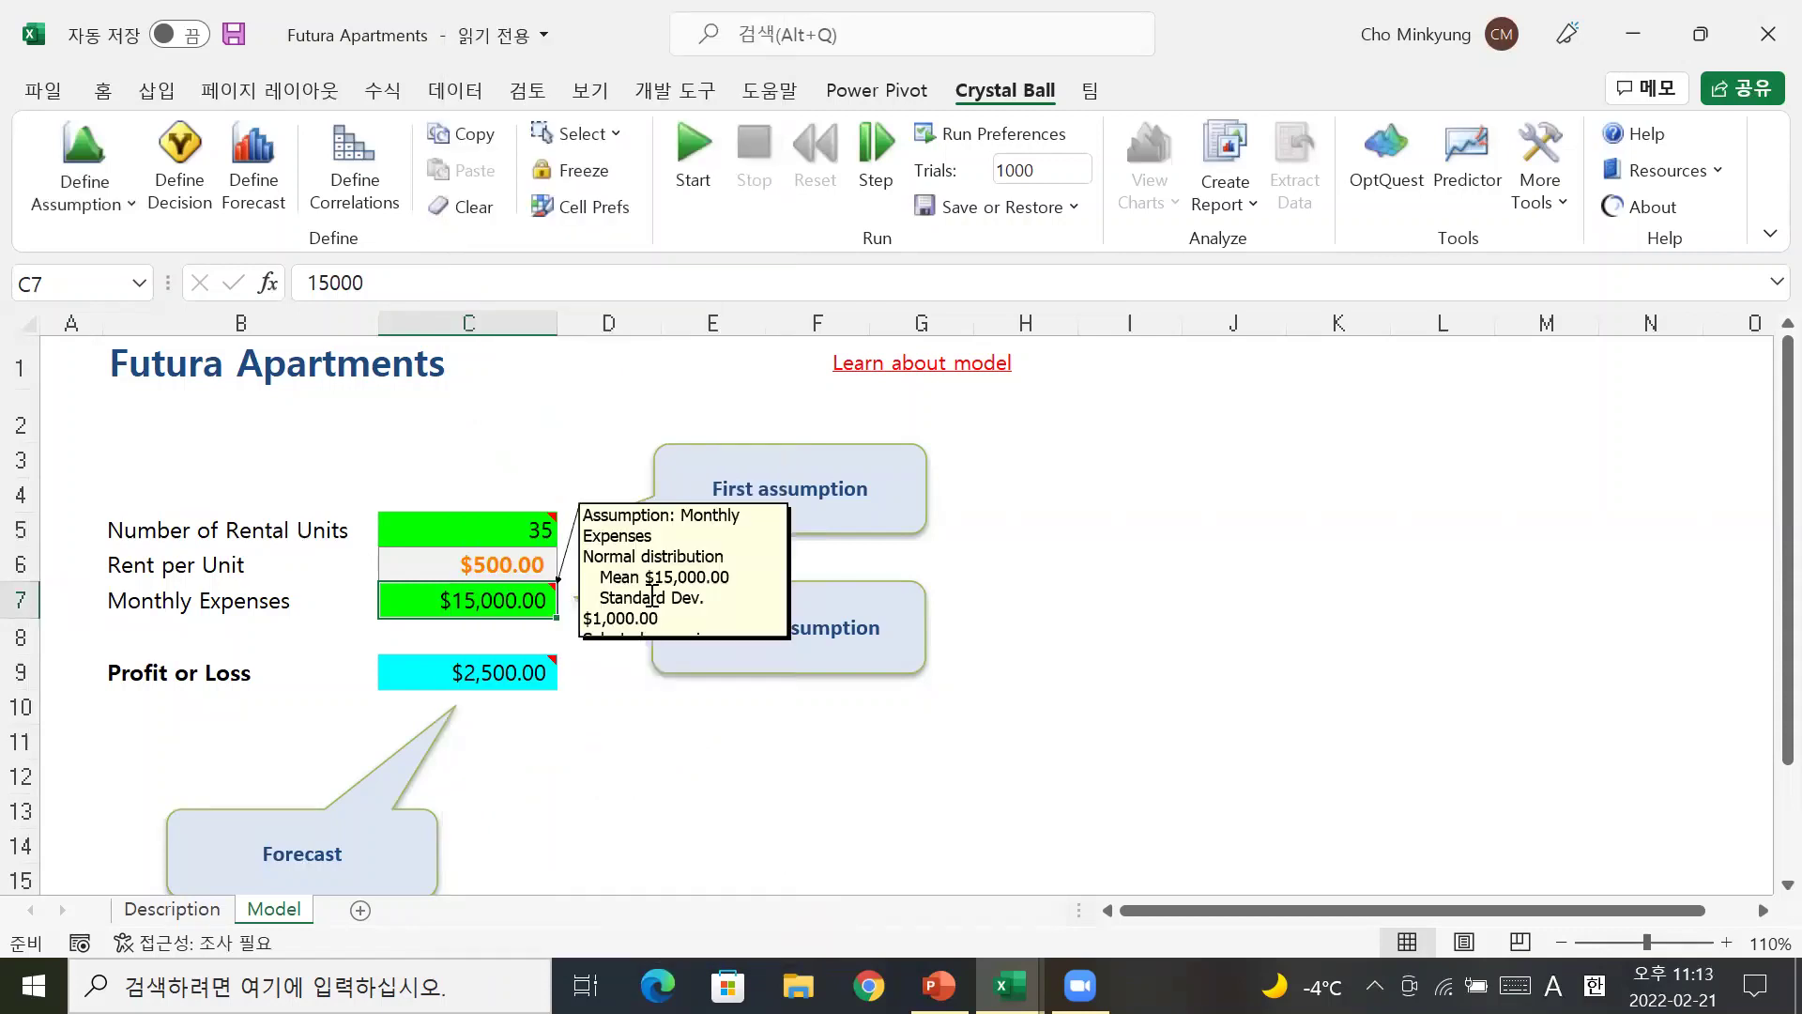
{"action": "left_click", "coordinate": [652, 597]}
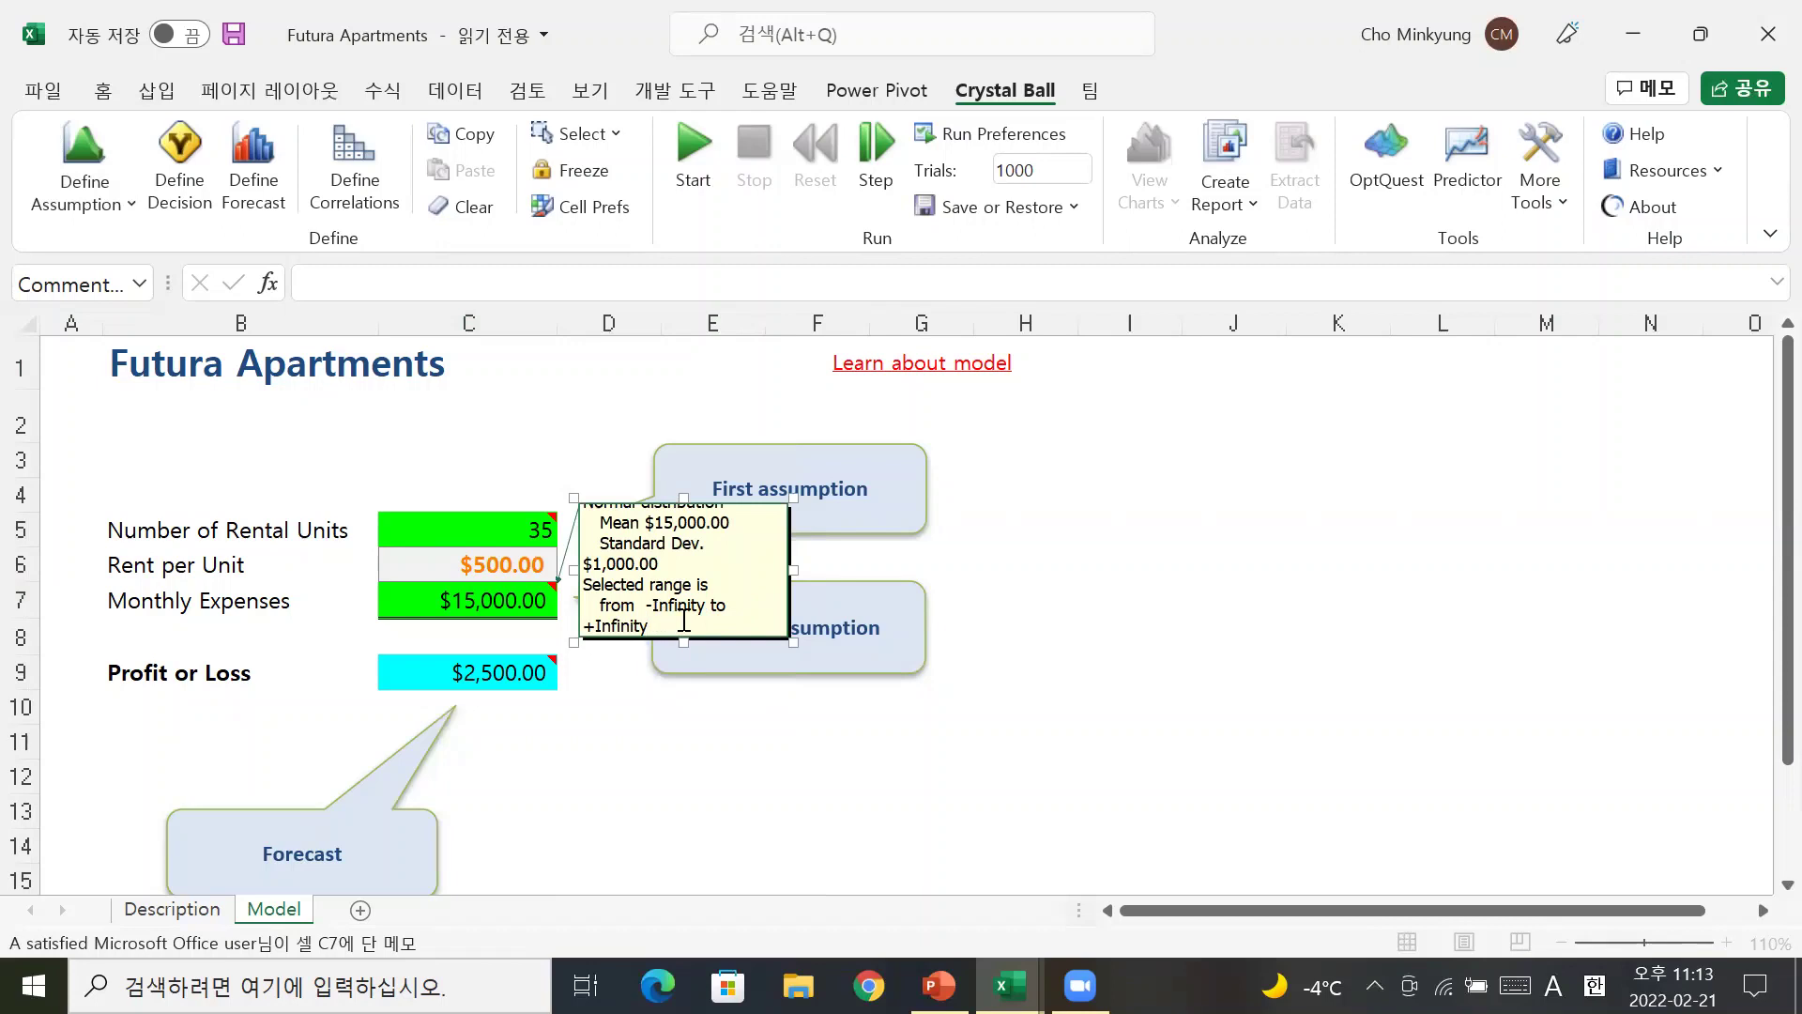
{"action": "key", "text": "Escape"}
{"action": "left_click", "coordinate": [799, 743]}
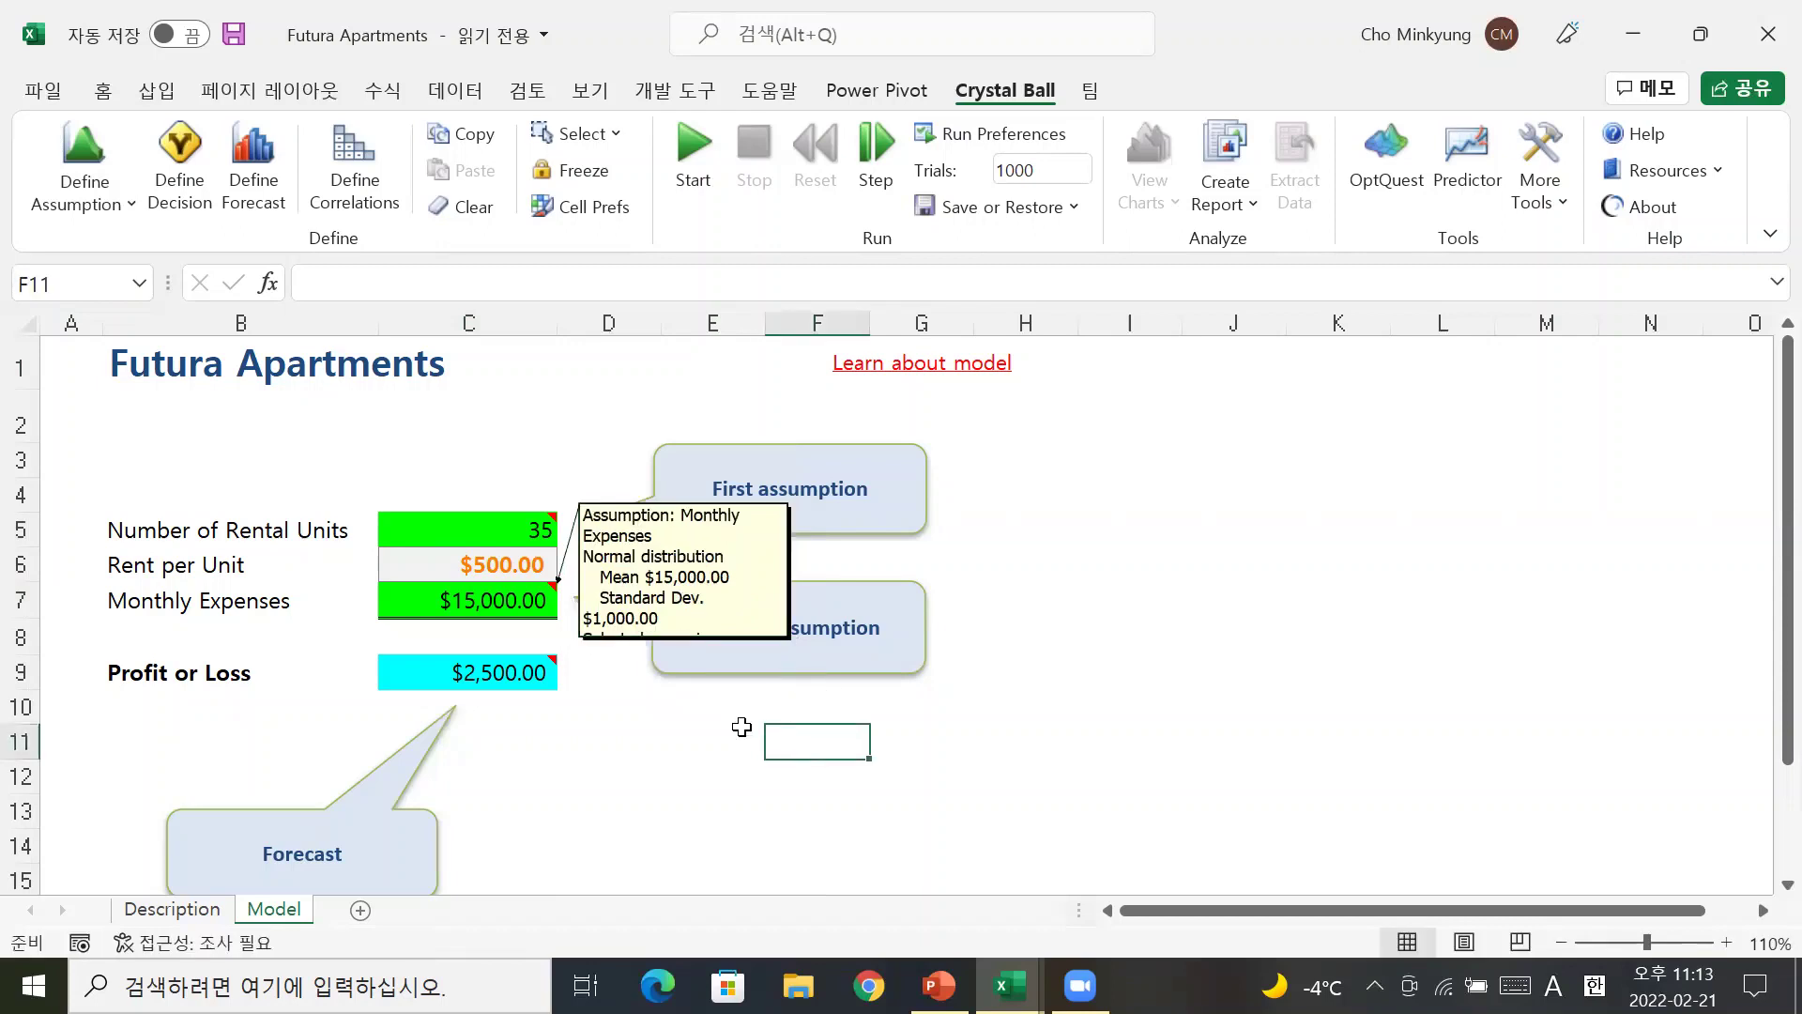
{"action": "left_click", "coordinate": [551, 608]}
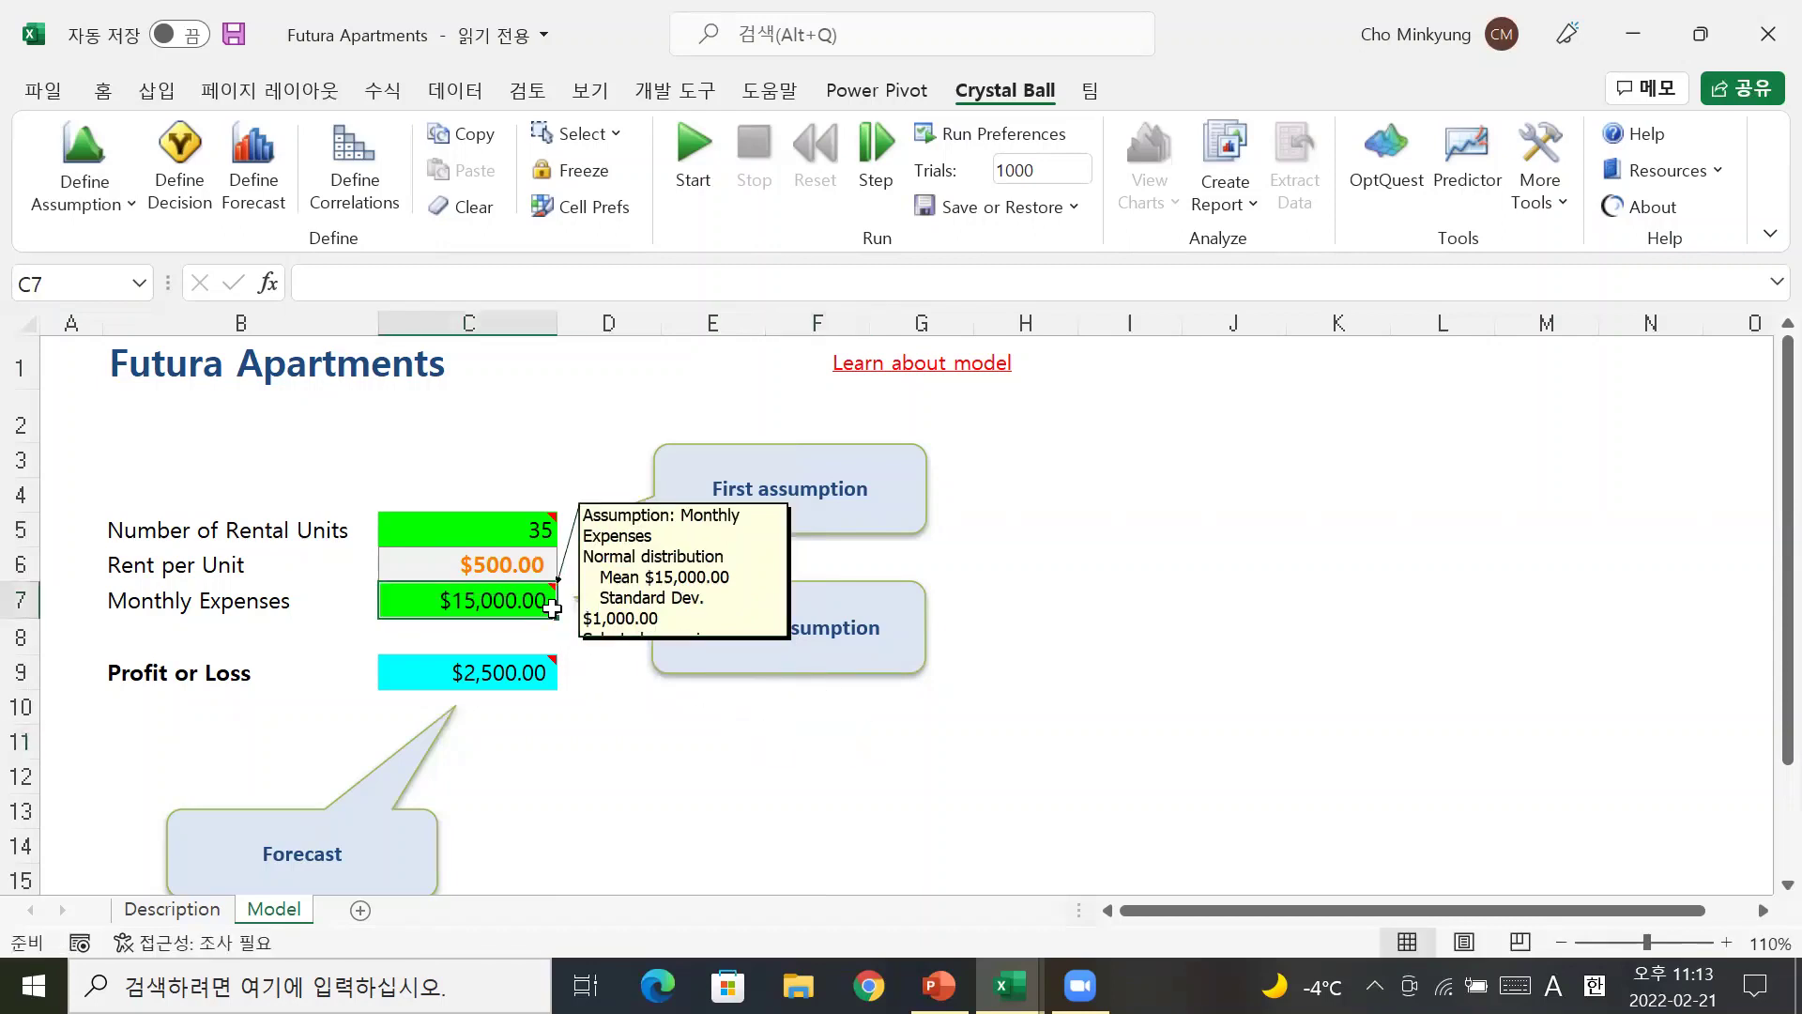
{"action": "right_click", "coordinate": [552, 608]}
Inspect the formula behind the Profit or Loss forecast in C9 and leave it unedited
{"action": "left_click", "coordinate": [507, 672]}
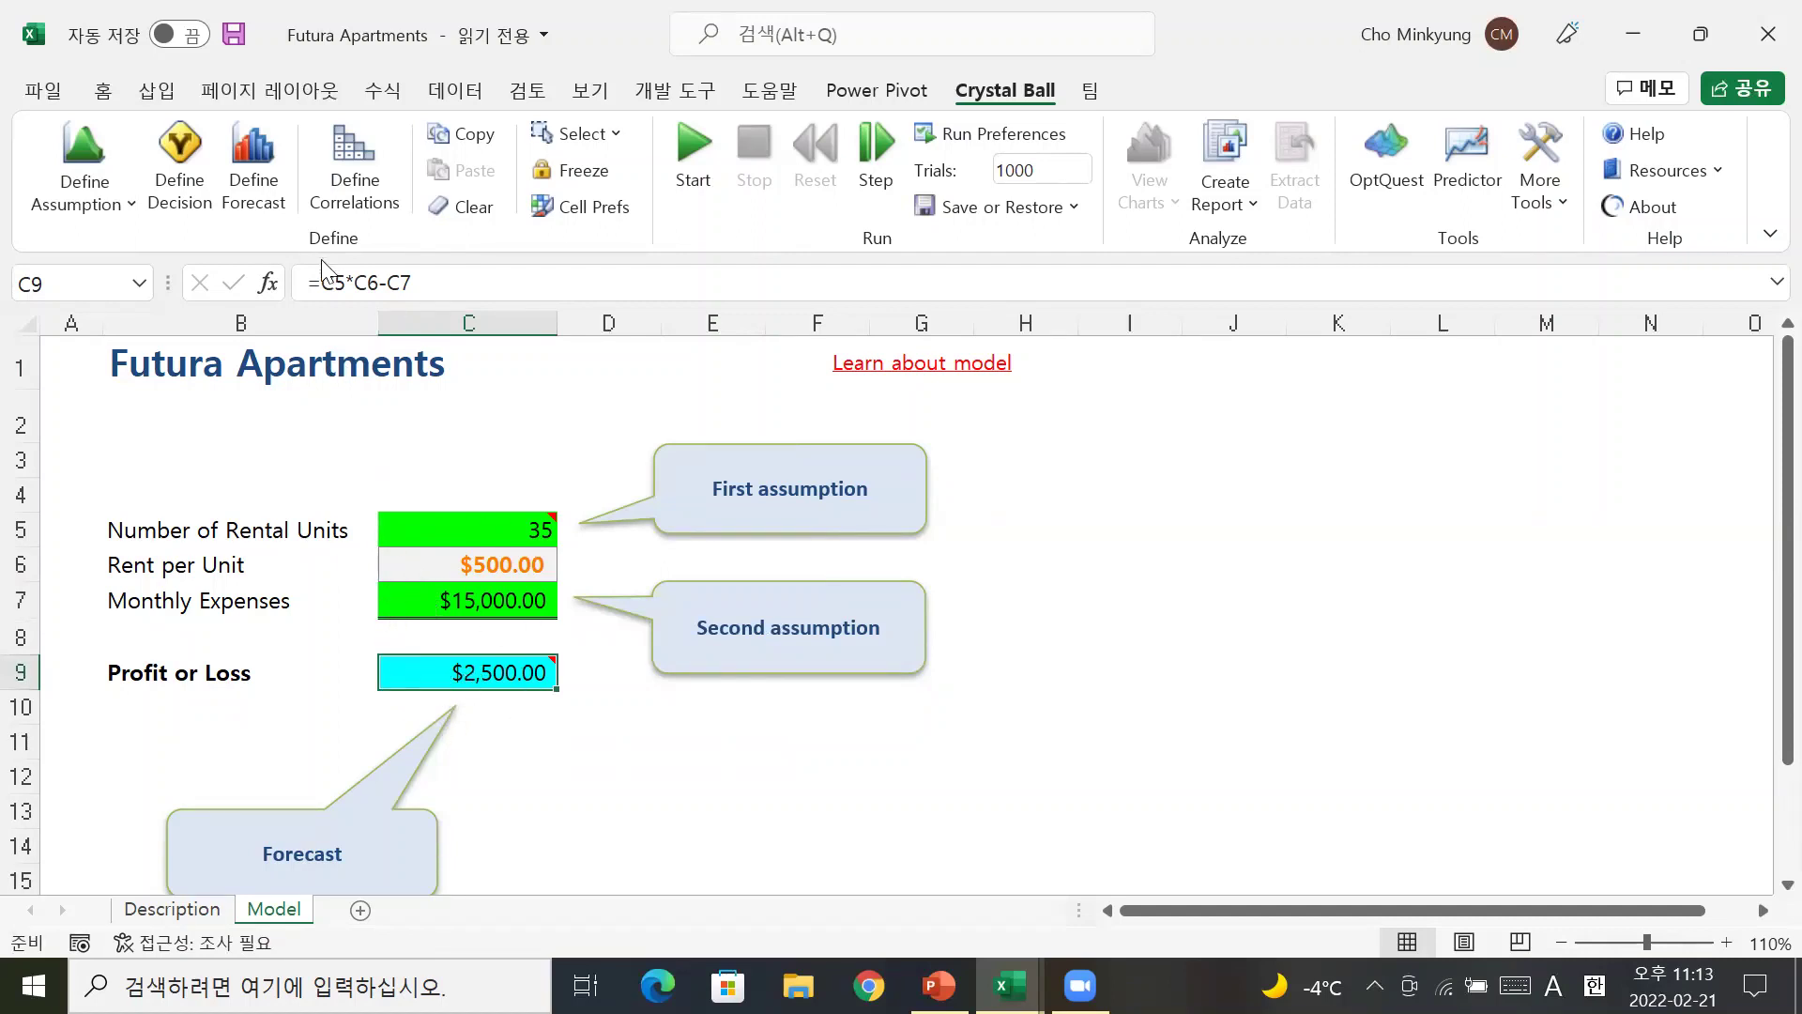
{"action": "left_click_drag", "start_coordinate": [327, 284], "coordinate": [411, 283]}
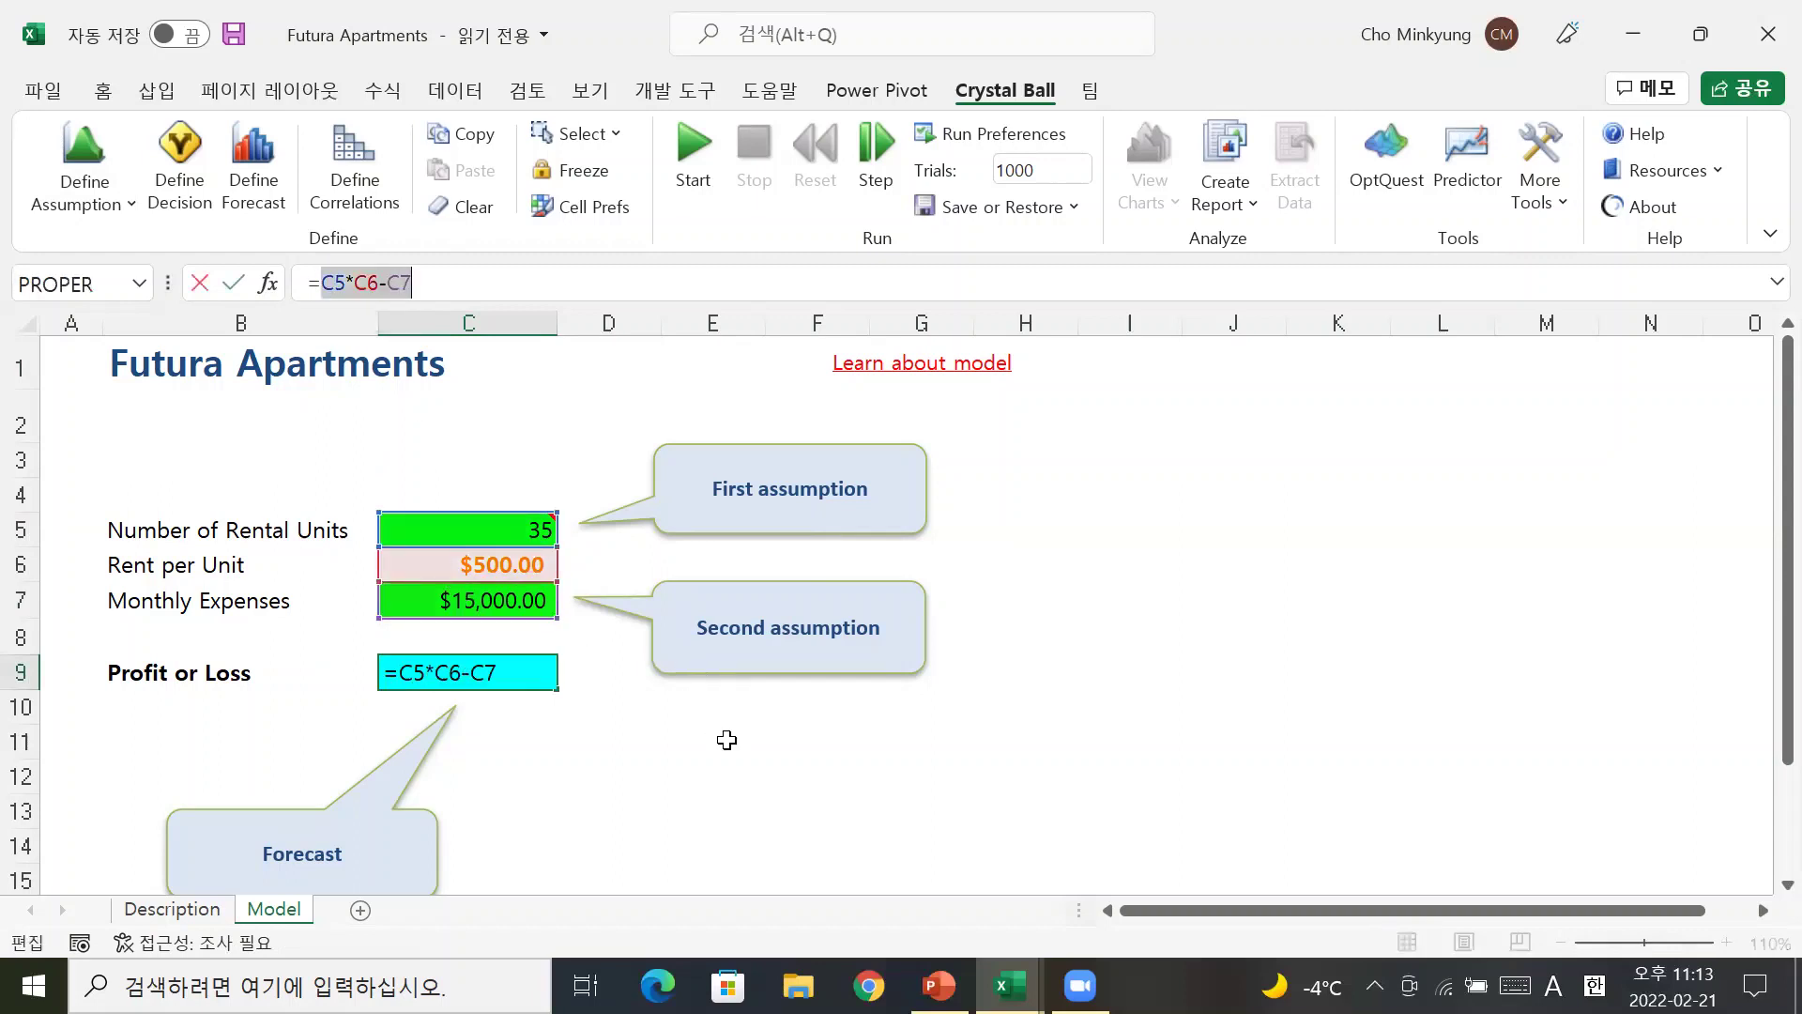
{"action": "key", "text": "Escape"}
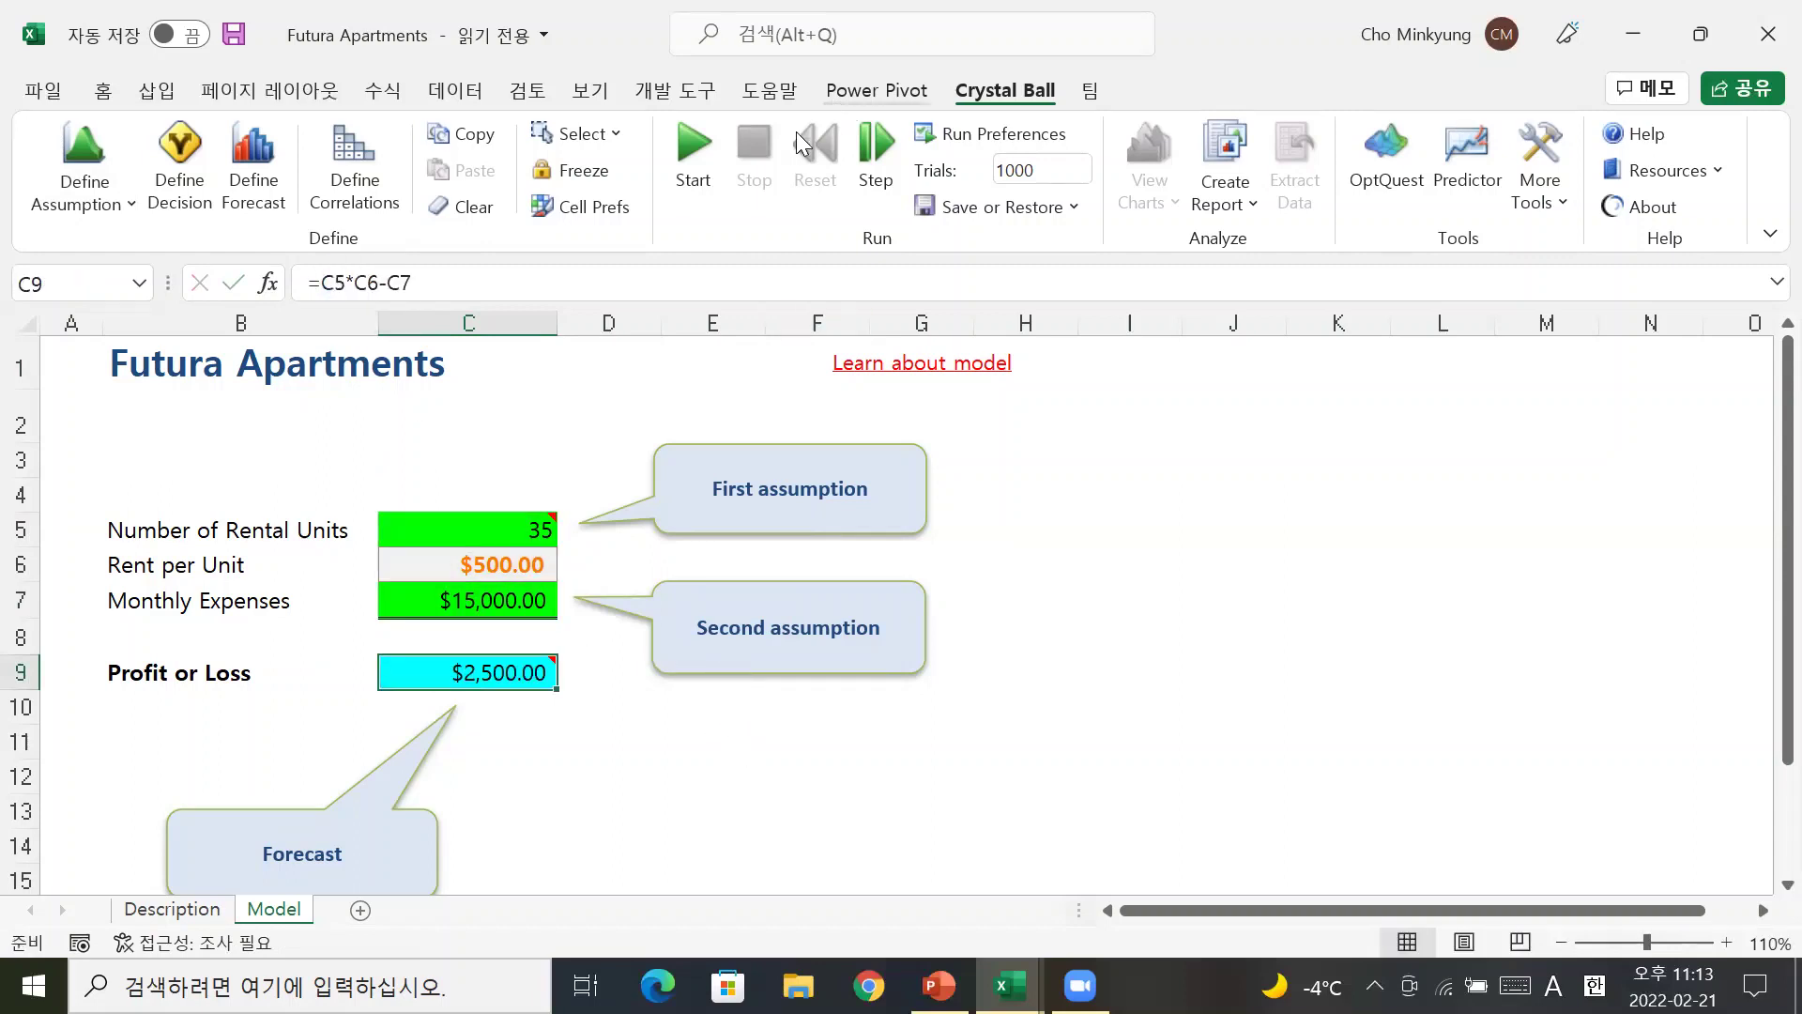
Run the simulation on the Futura Apartments model and move the Profit or Loss forecast chart clear of the run settings
{"action": "left_click", "coordinate": [692, 152]}
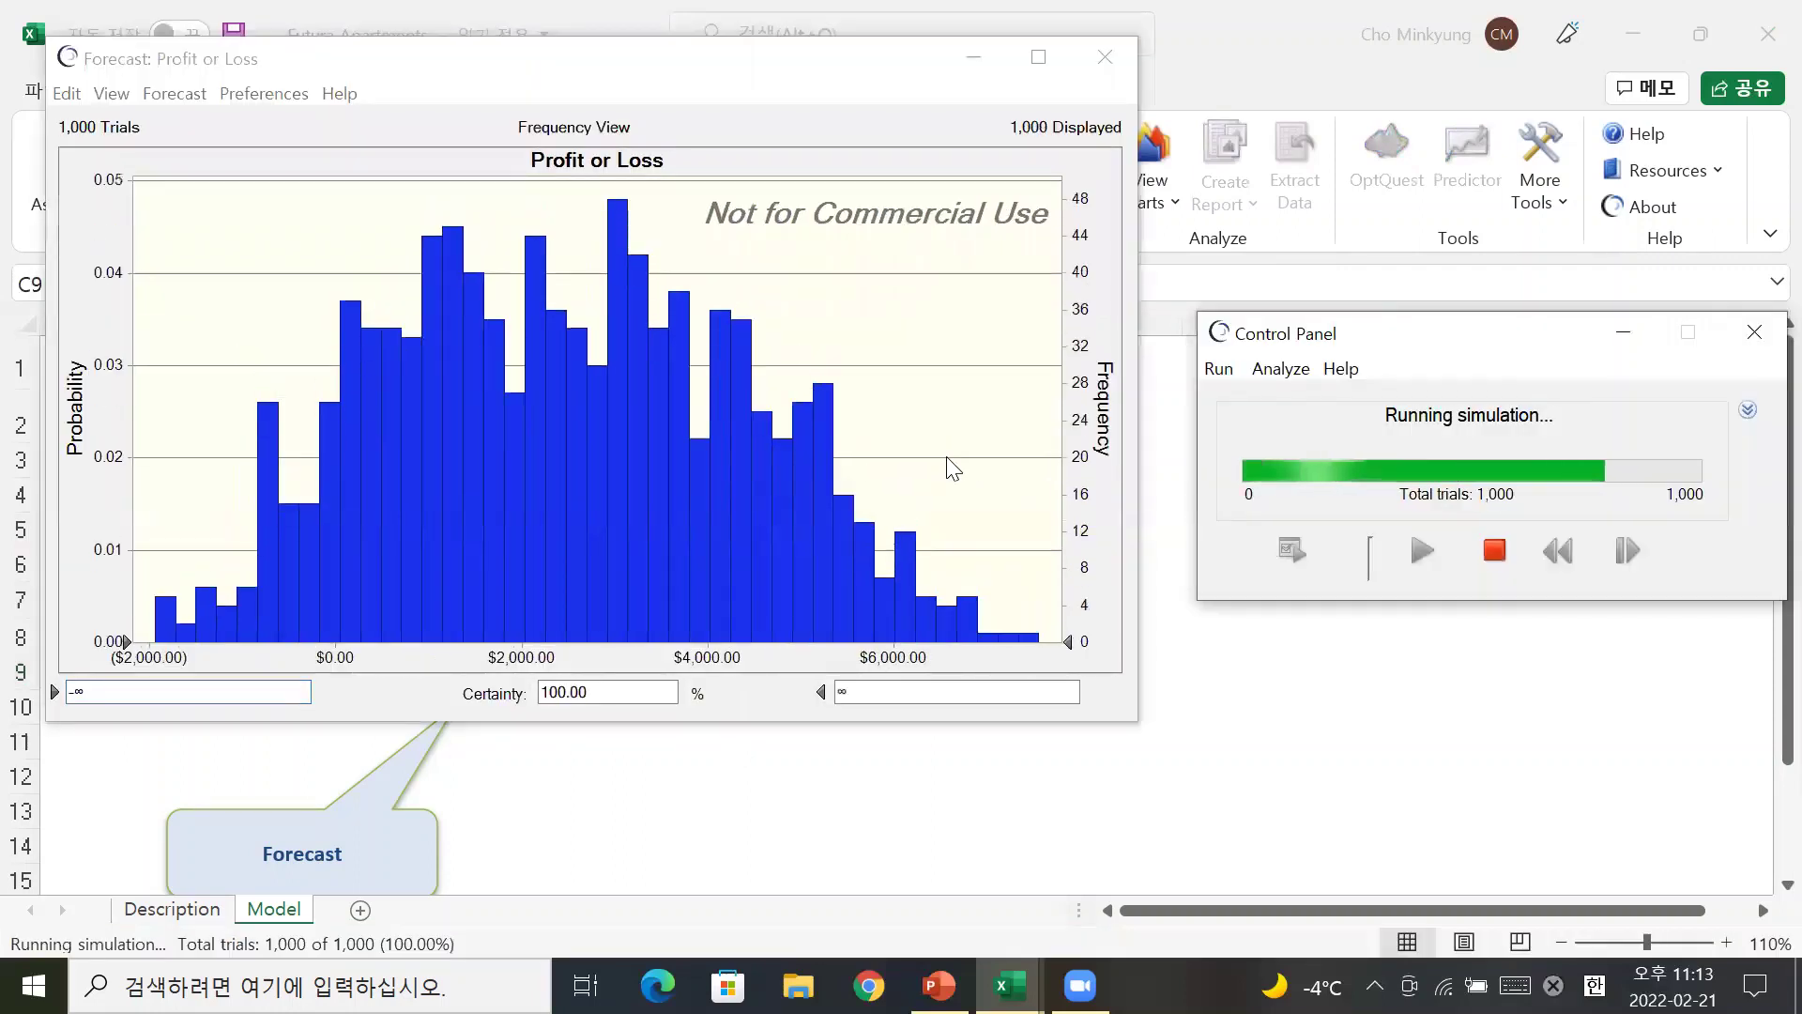
{"action": "left_click", "coordinate": [663, 72]}
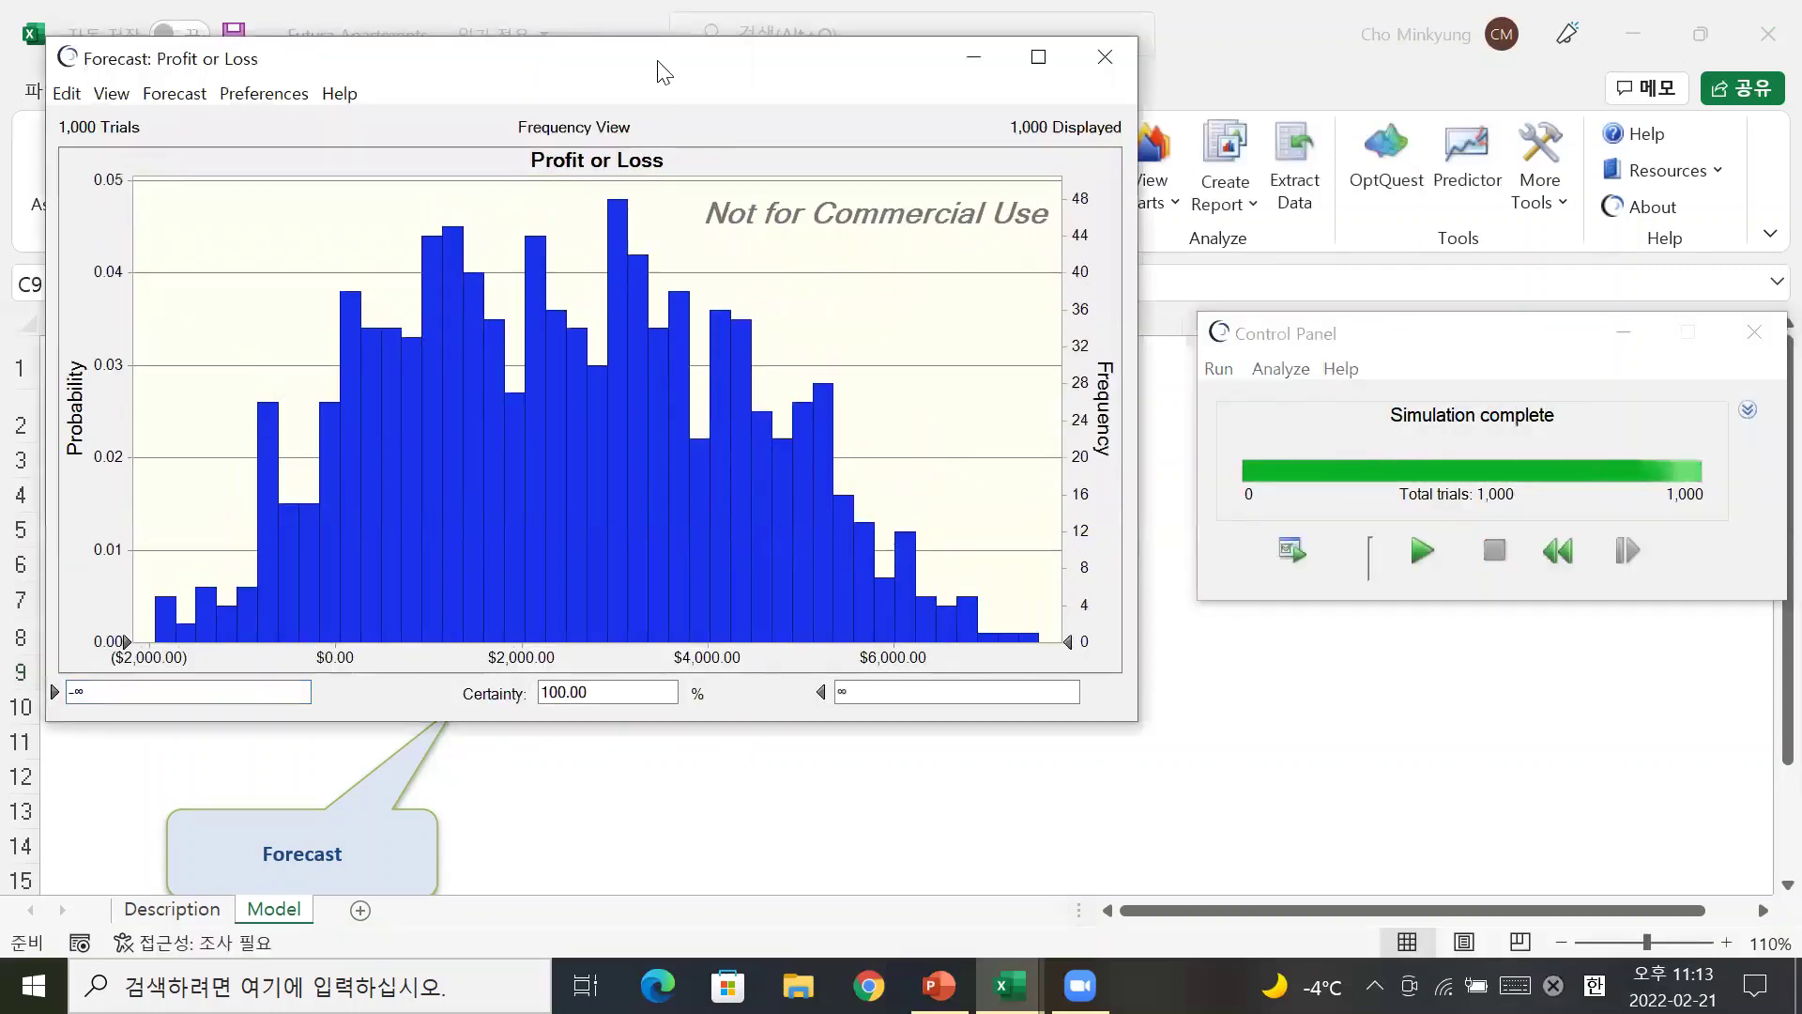
{"action": "left_click_drag", "start_coordinate": [662, 72], "coordinate": [729, 304]}
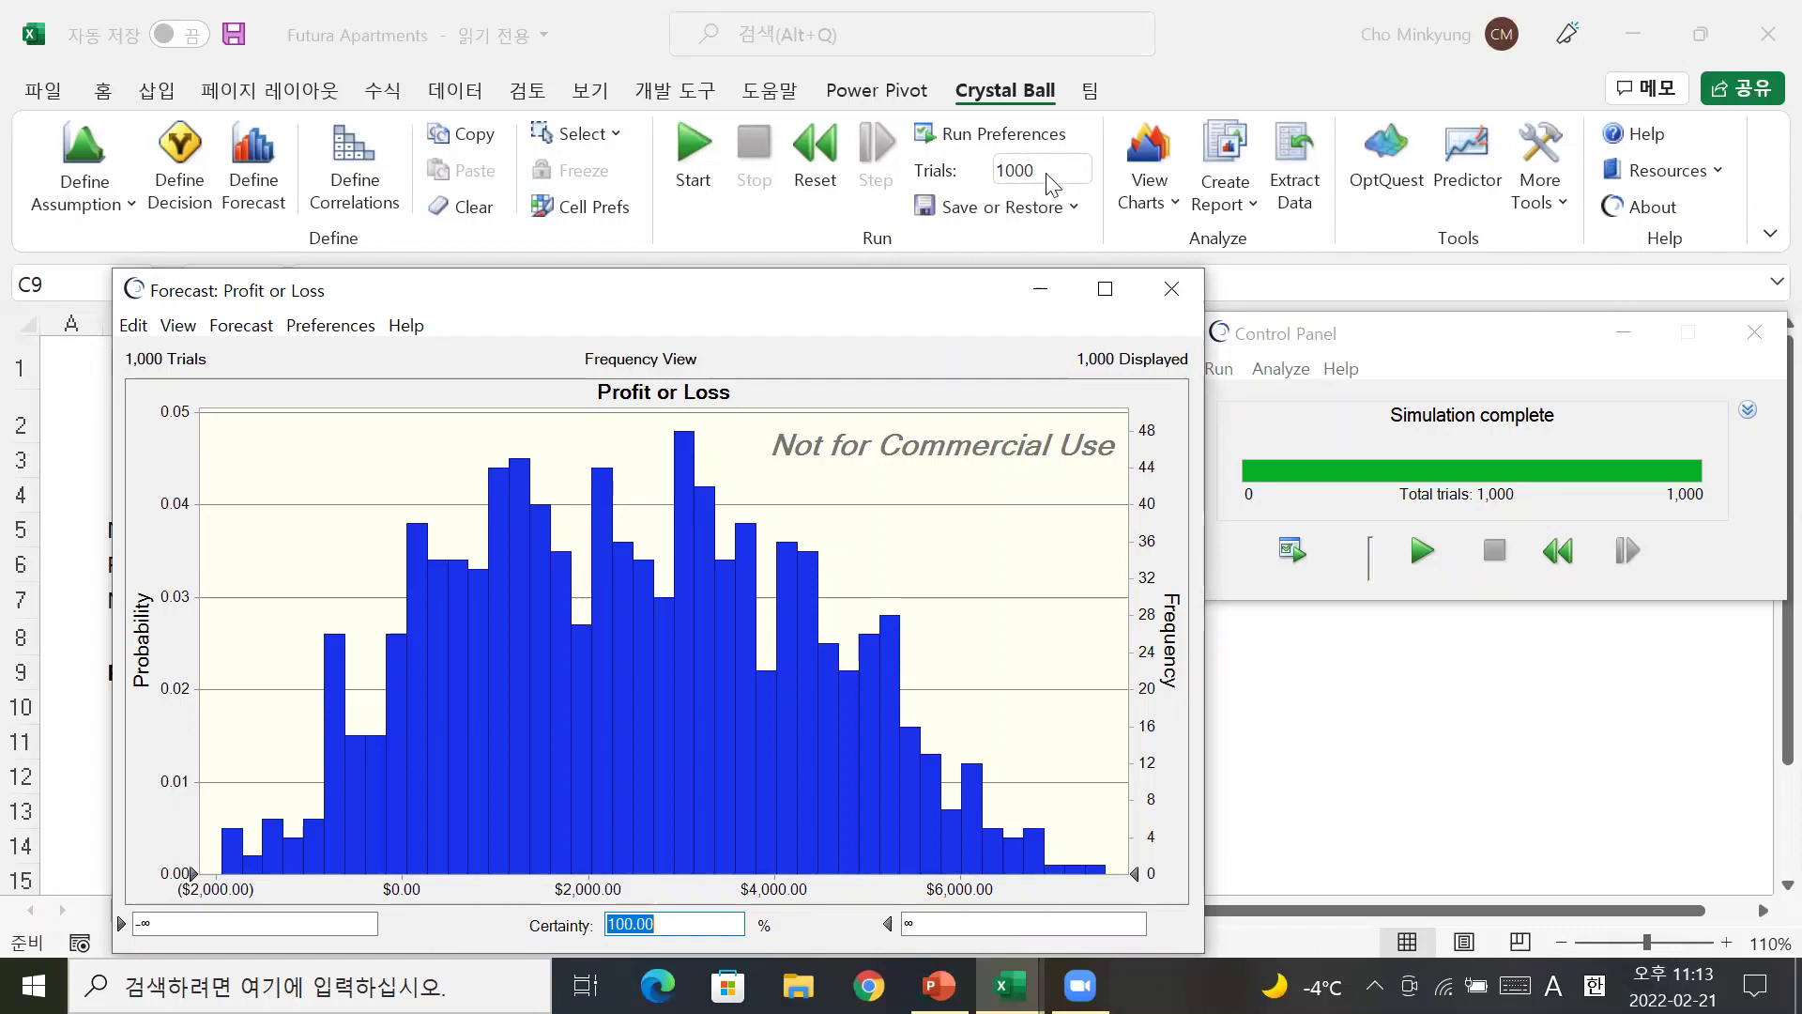
Move the forecast chart beside the model cells and shift its lower certainty limit to about -$15, just below zero profit
{"action": "left_click_drag", "start_coordinate": [891, 274], "coordinate": [885, 167]}
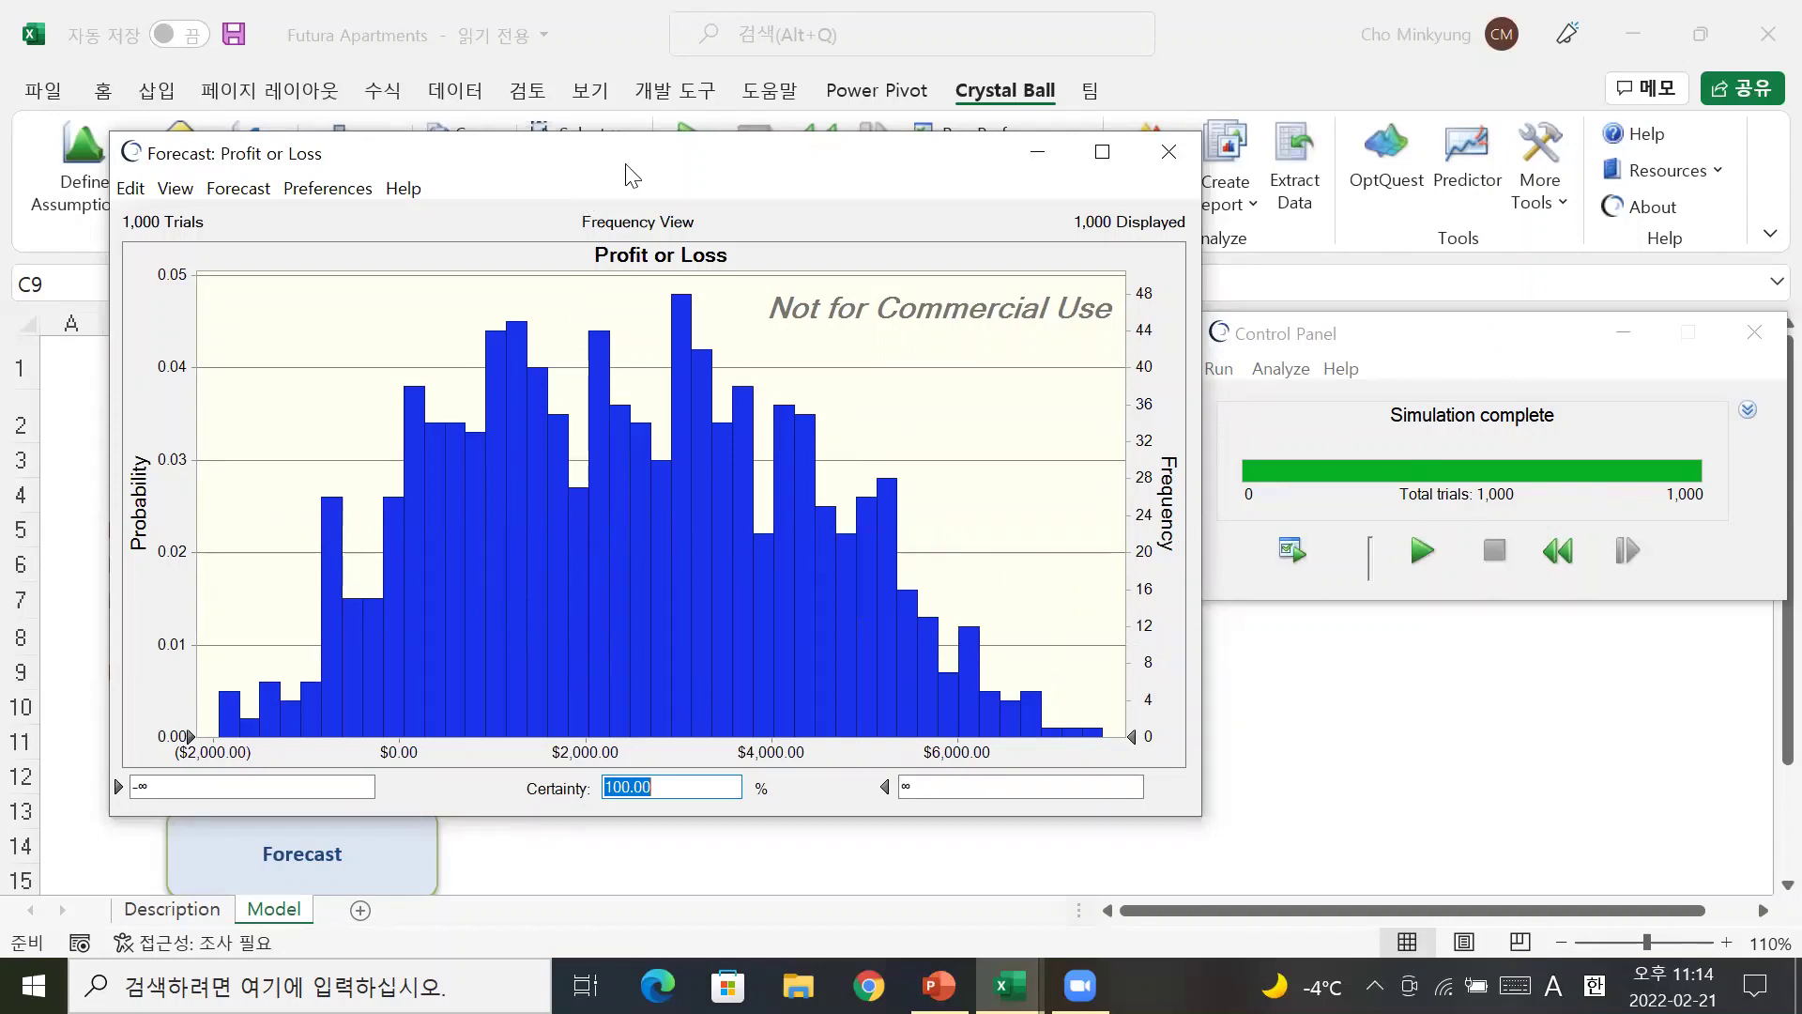
{"action": "left_click_drag", "start_coordinate": [626, 176], "coordinate": [1139, 207]}
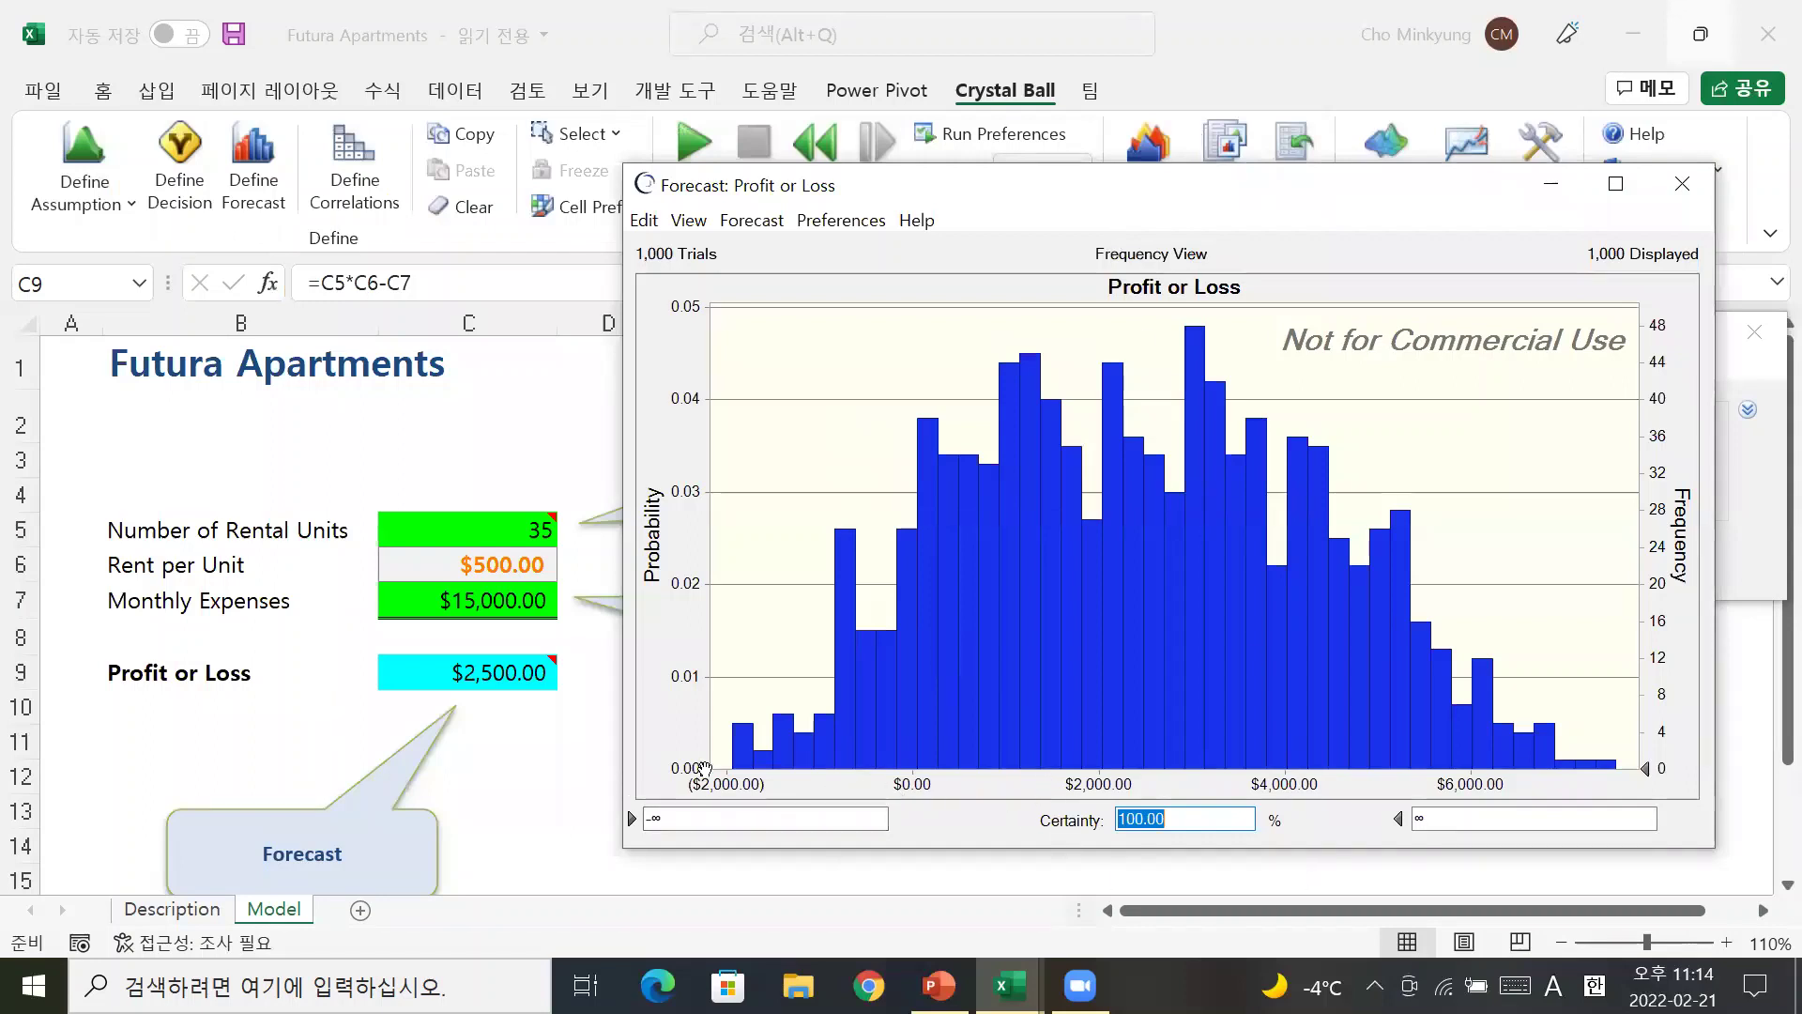
{"action": "left_click_drag", "start_coordinate": [704, 769], "coordinate": [906, 771]}
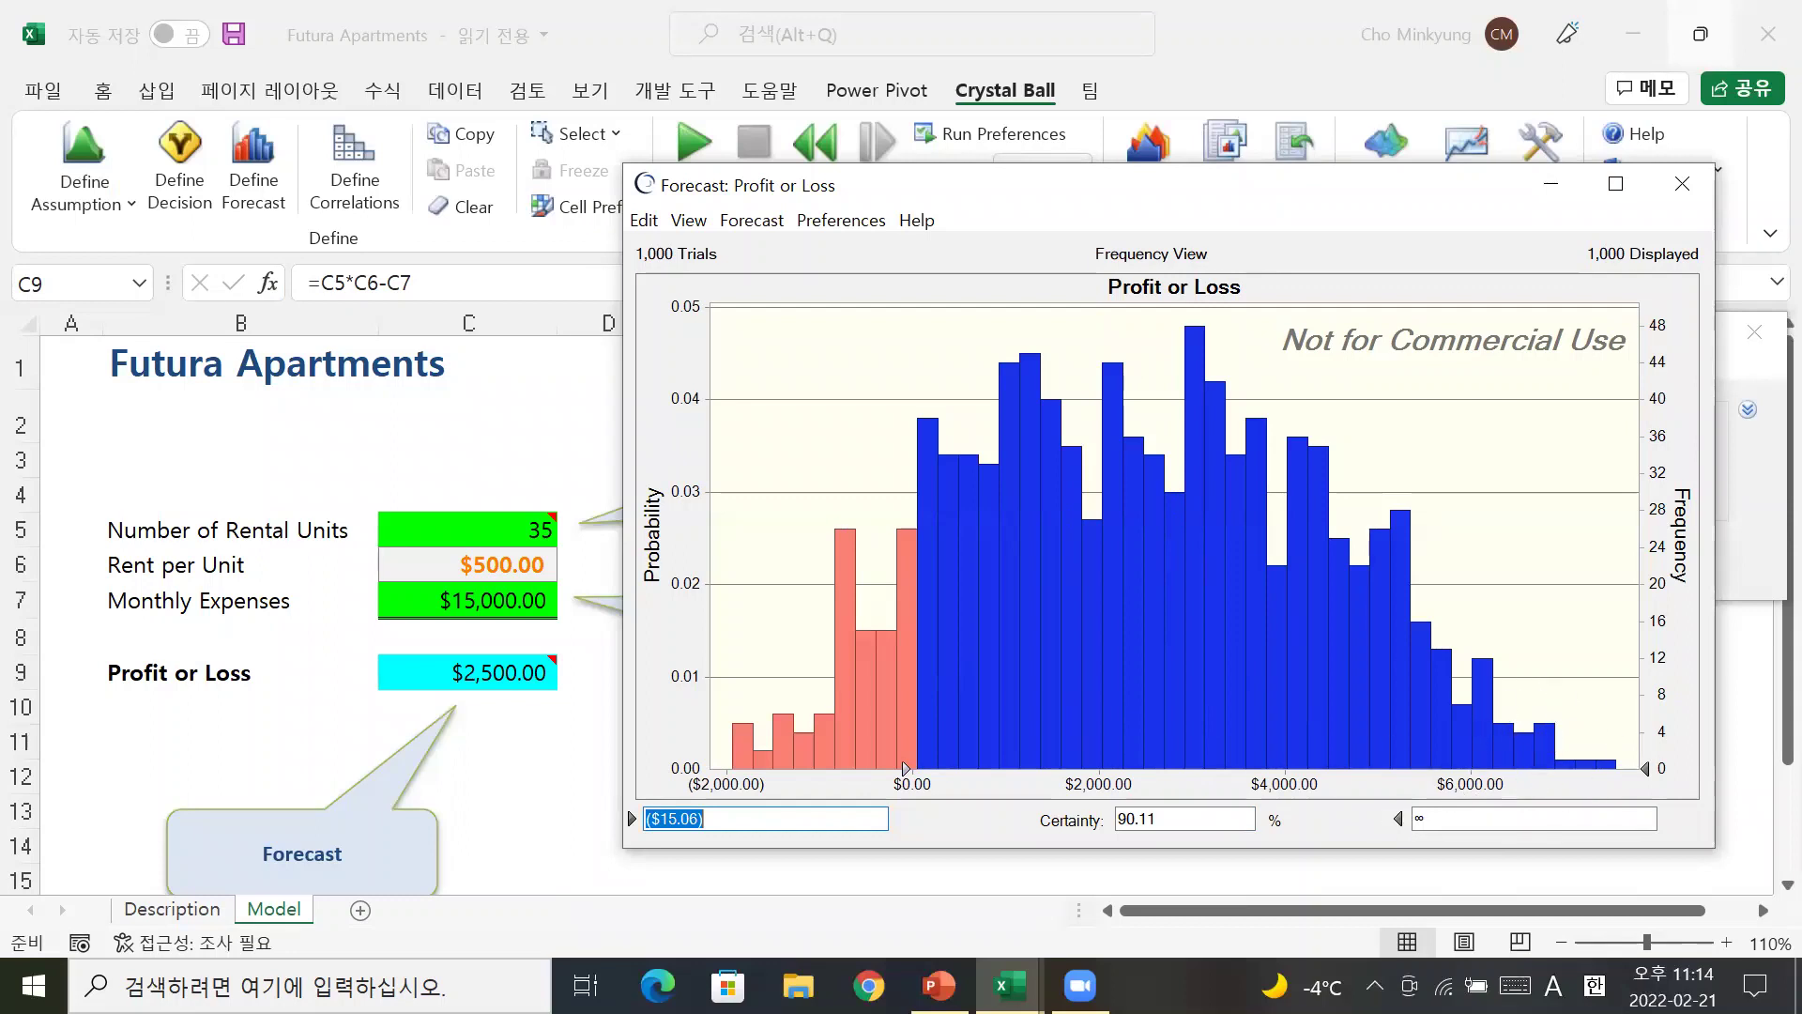
Review the Profit or Loss forecast in the Cumulative Frequency, Reverse Cumulative Frequency and Statistics views, and return to the Frequency view
{"action": "left_click", "coordinate": [684, 224]}
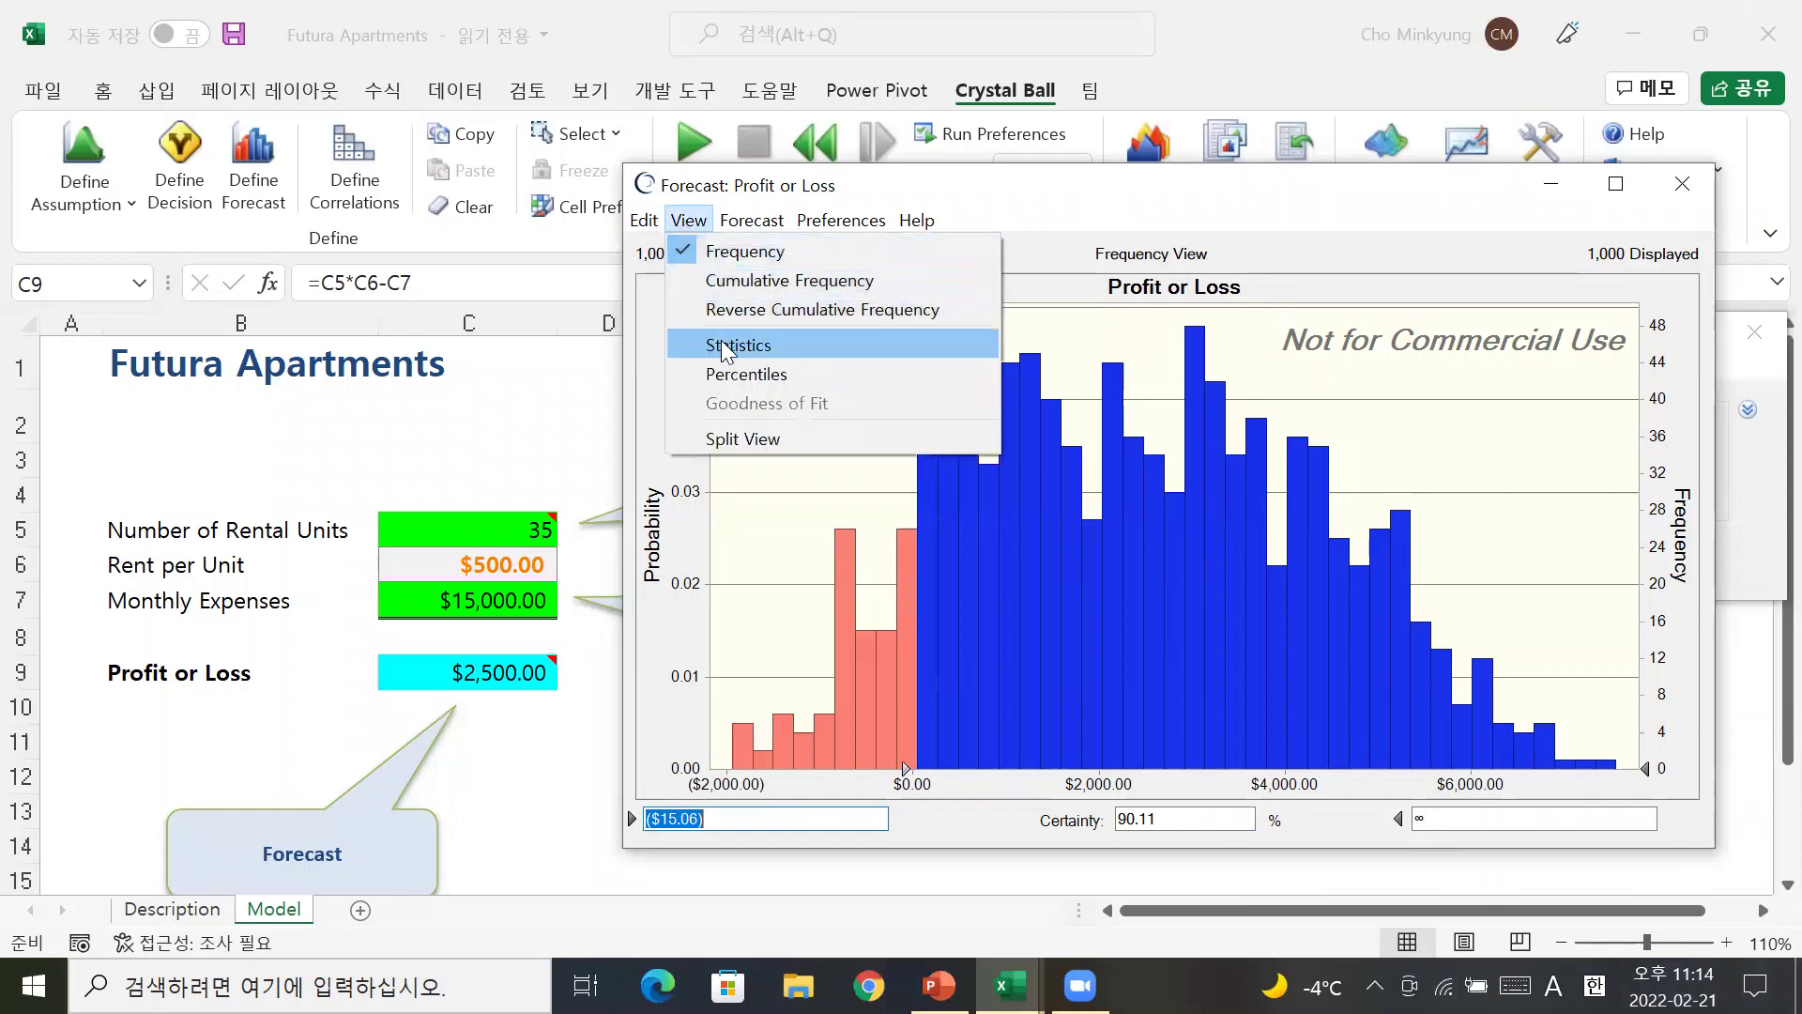
{"action": "left_click", "coordinate": [742, 279]}
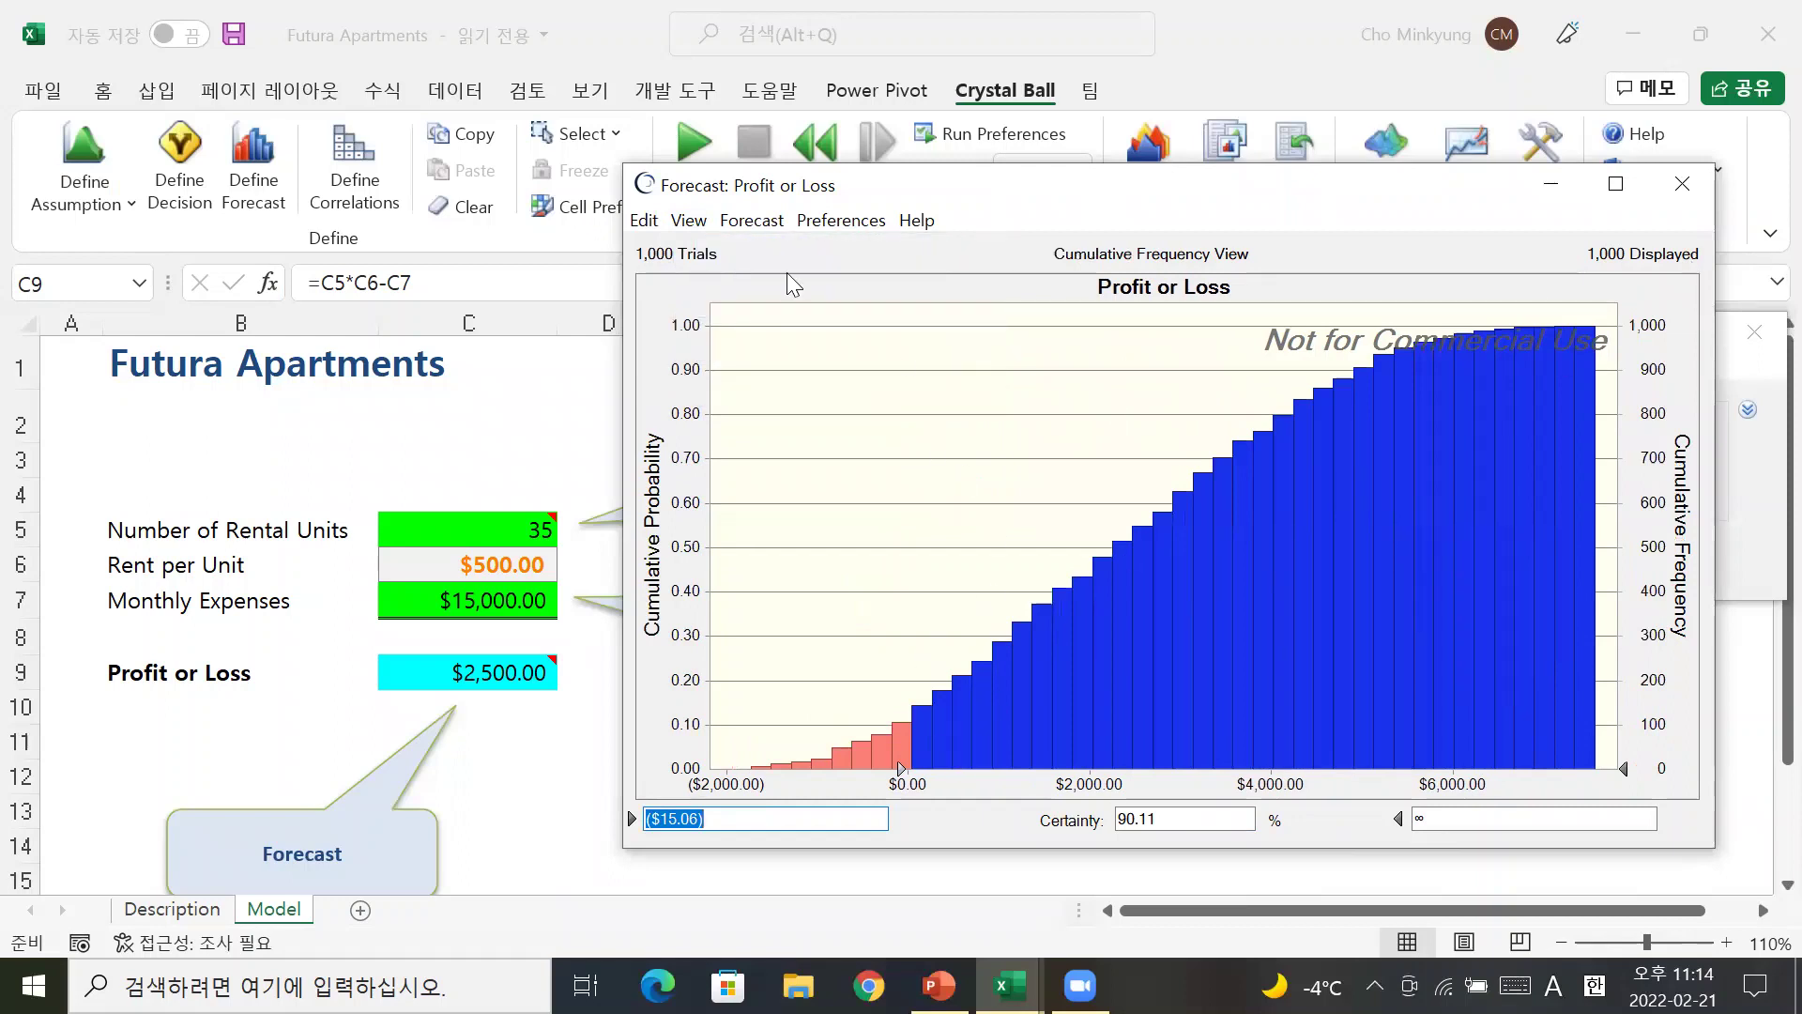
{"action": "left_click", "coordinate": [688, 221]}
{"action": "left_click", "coordinate": [709, 307]}
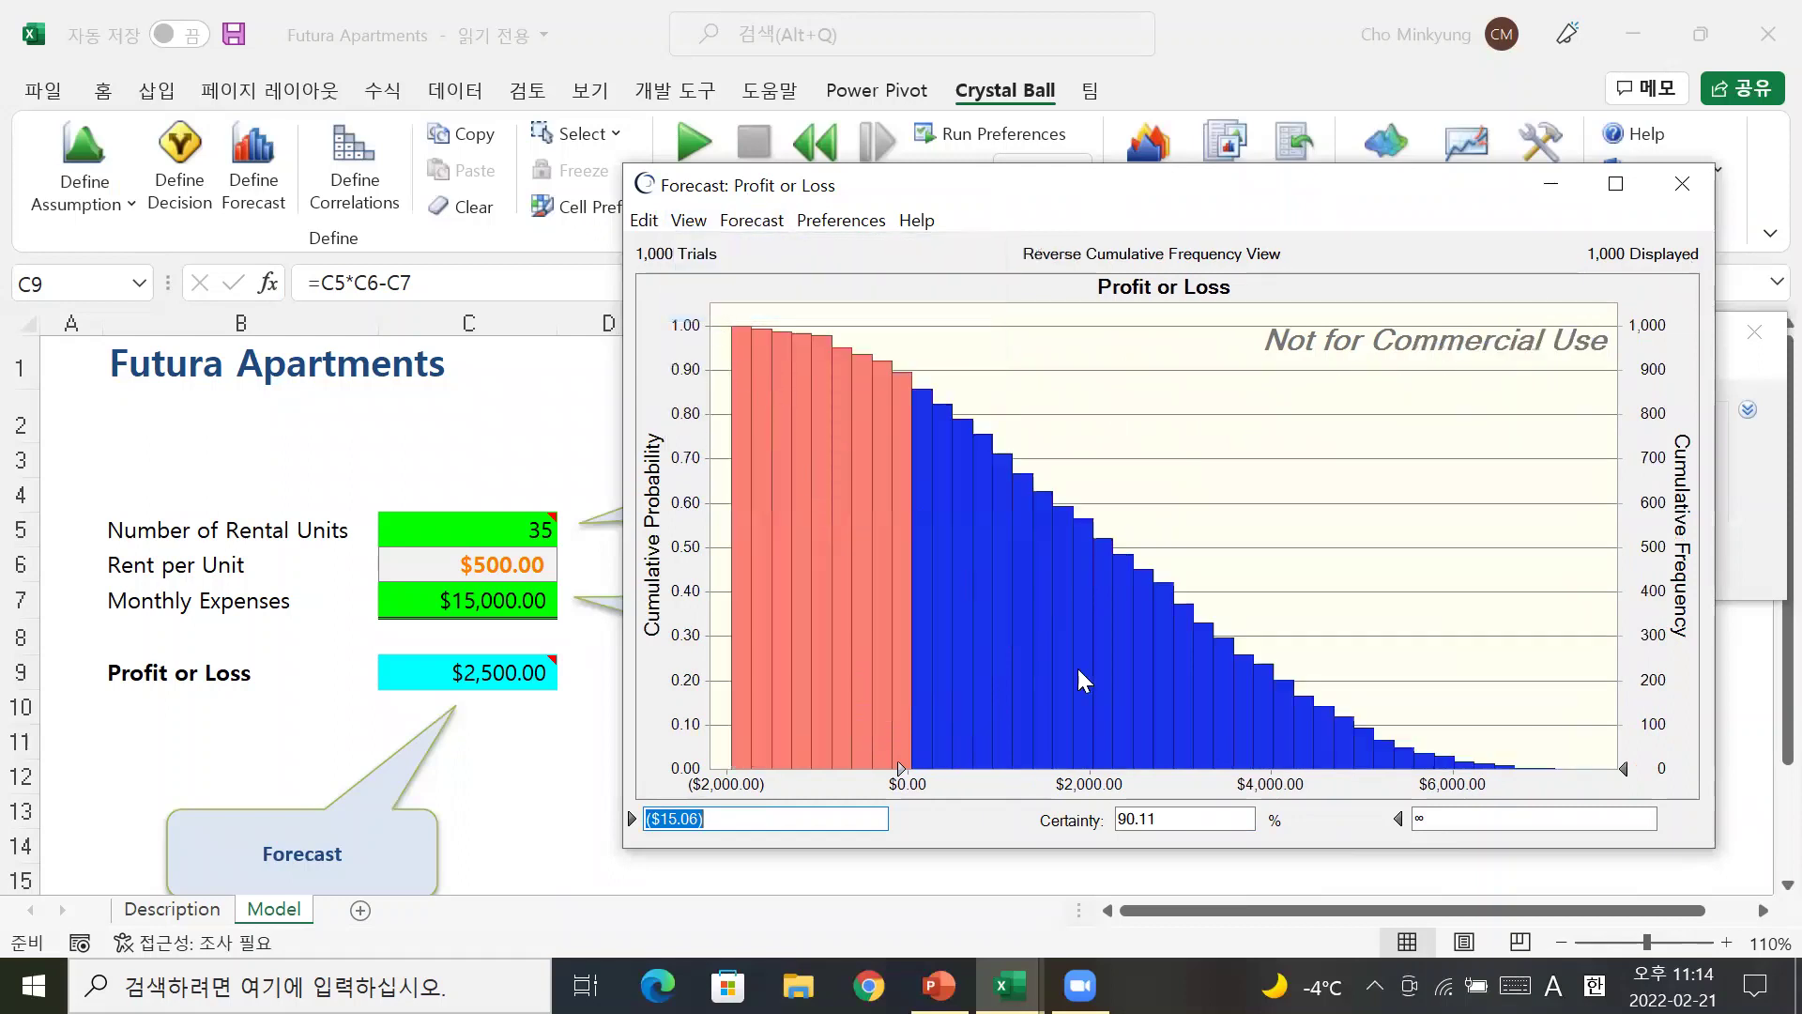
{"action": "left_click", "coordinate": [688, 220]}
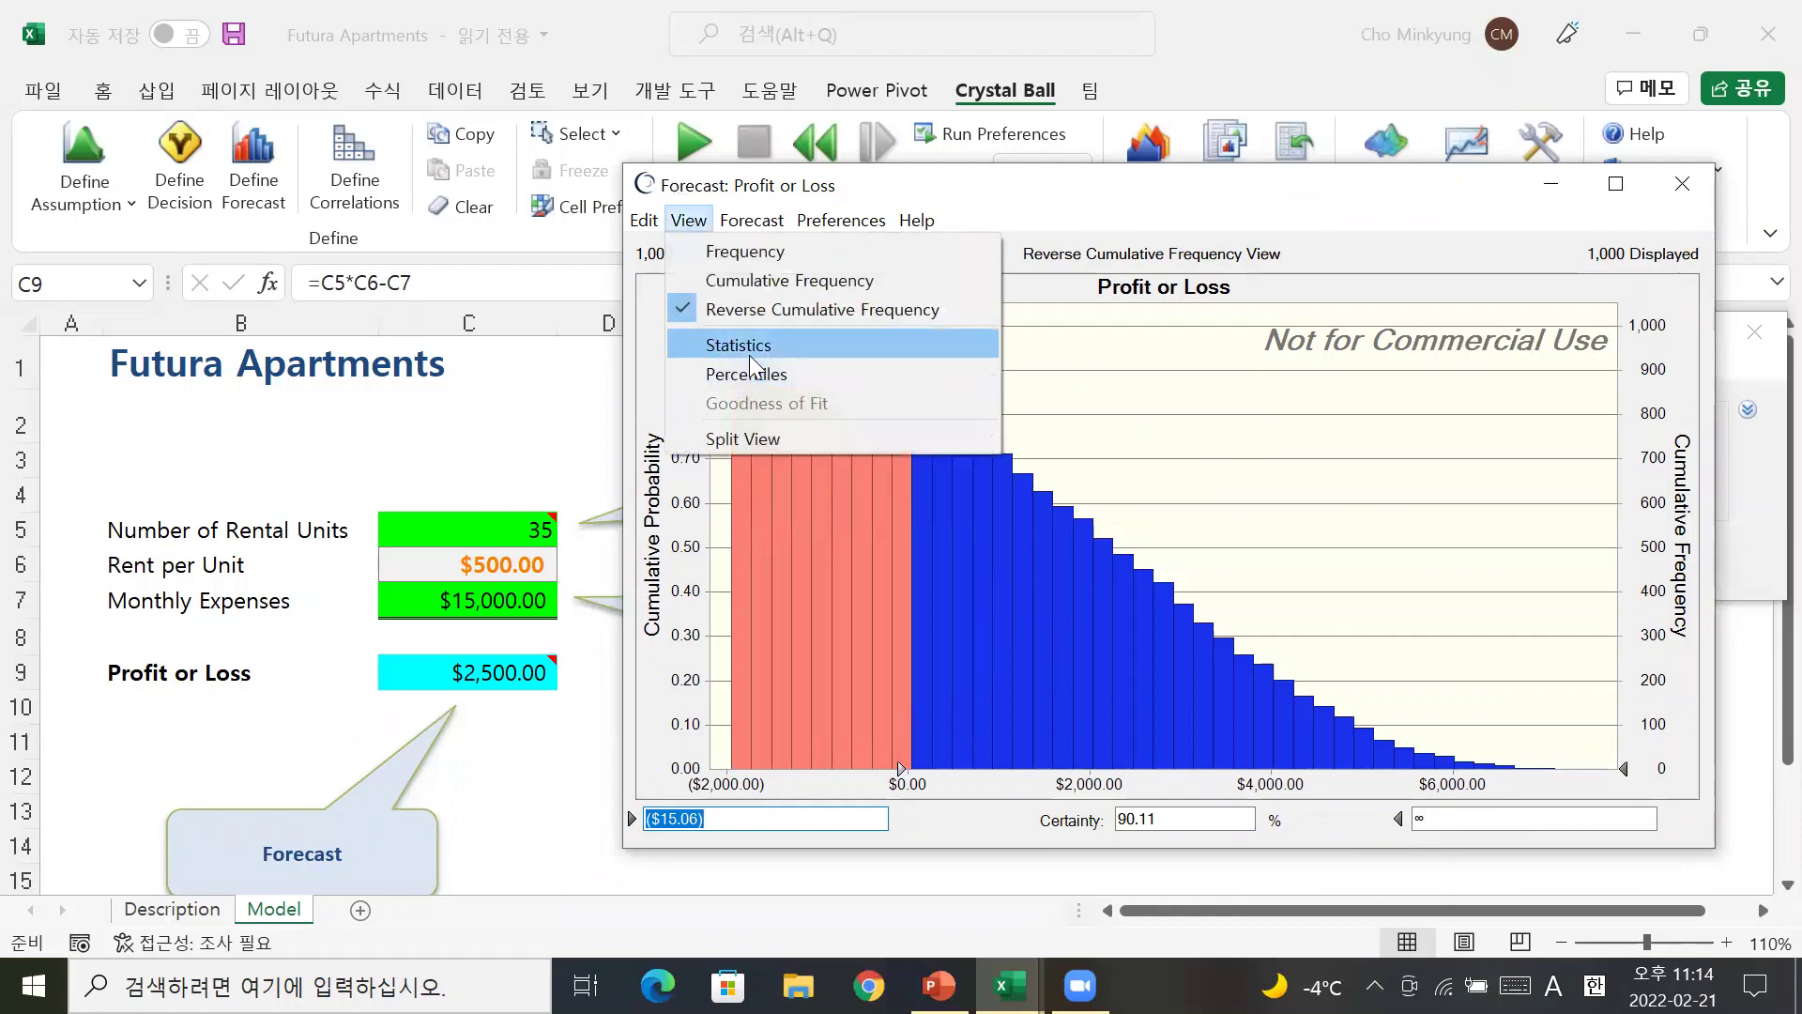
{"action": "left_click", "coordinate": [741, 345]}
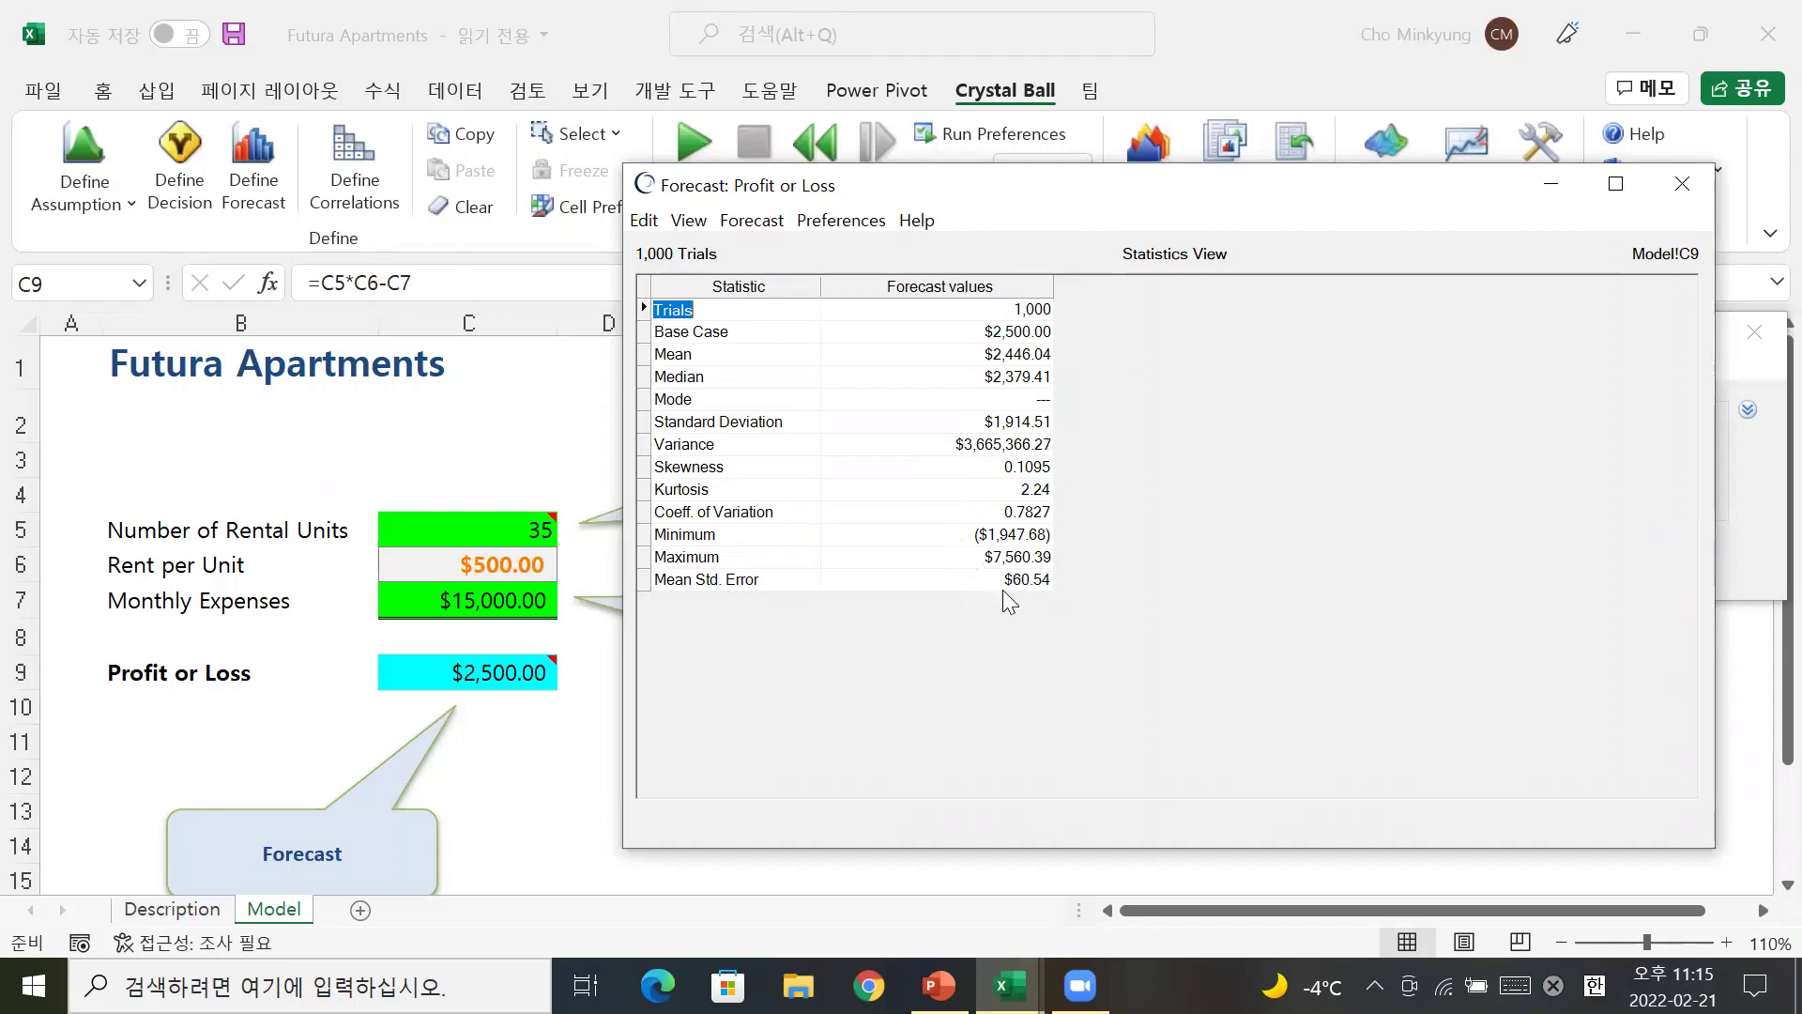
{"action": "left_click", "coordinate": [687, 220]}
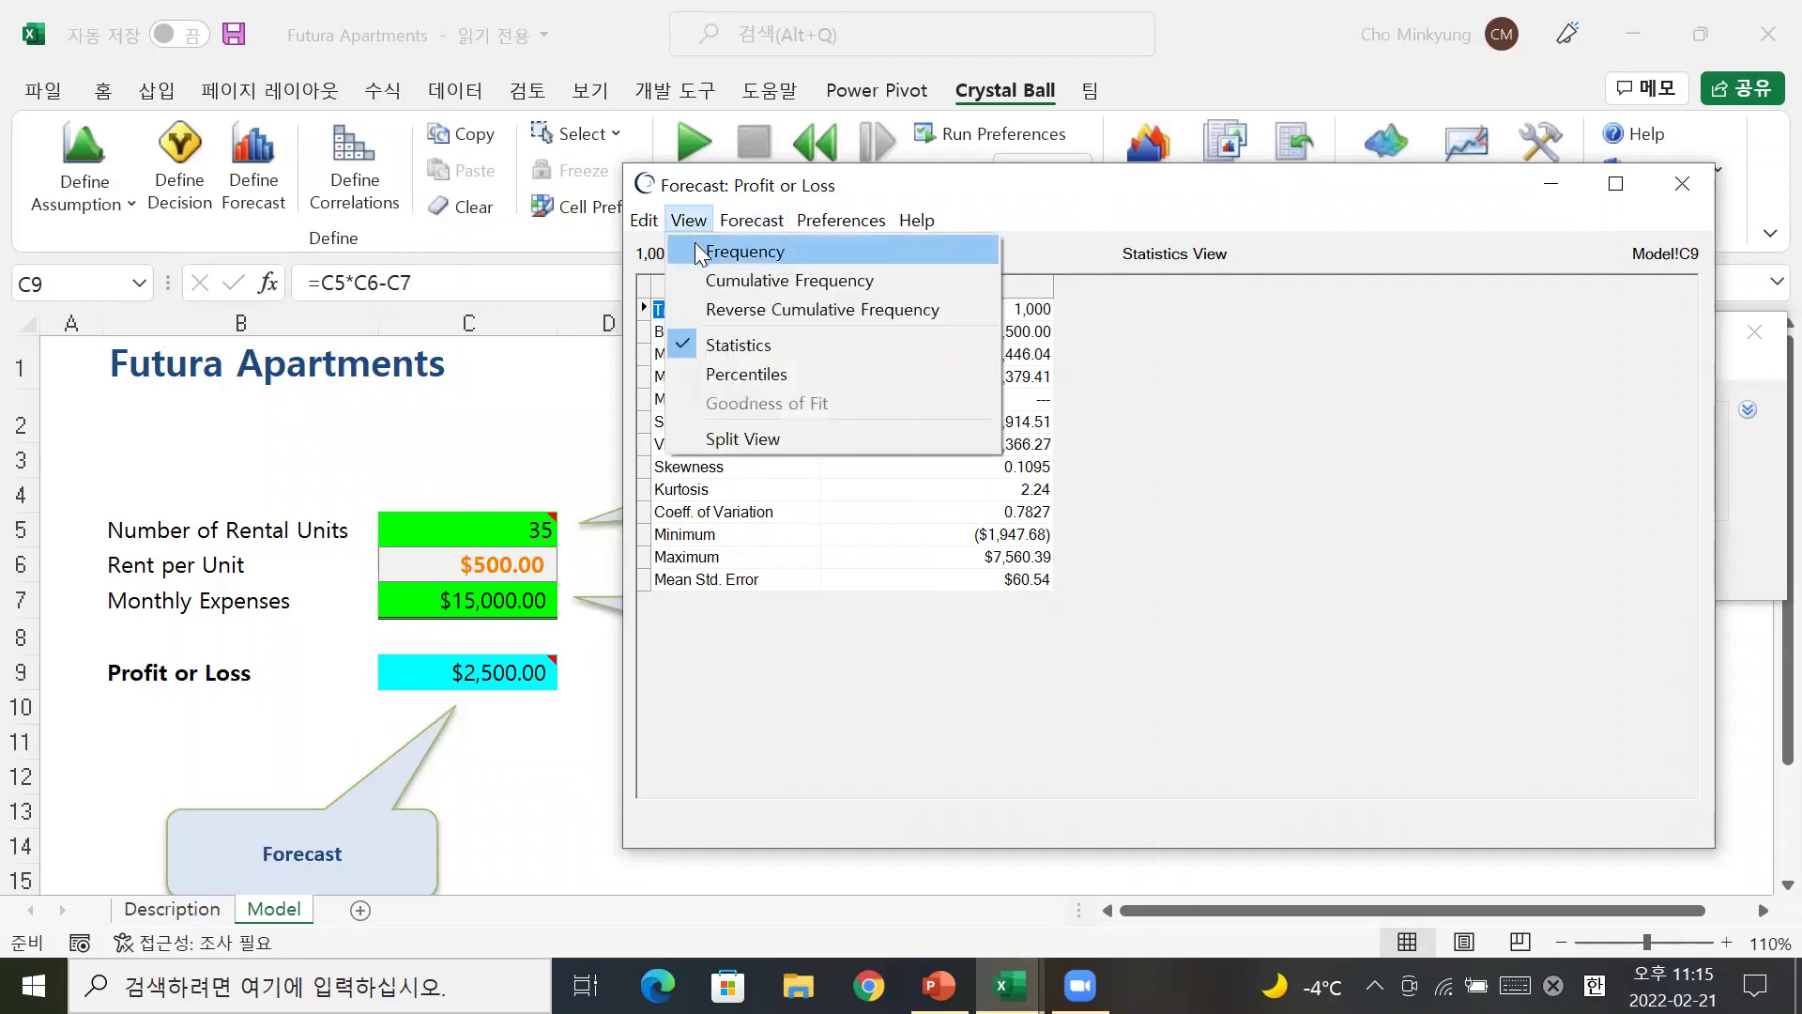
{"action": "left_click", "coordinate": [742, 251]}
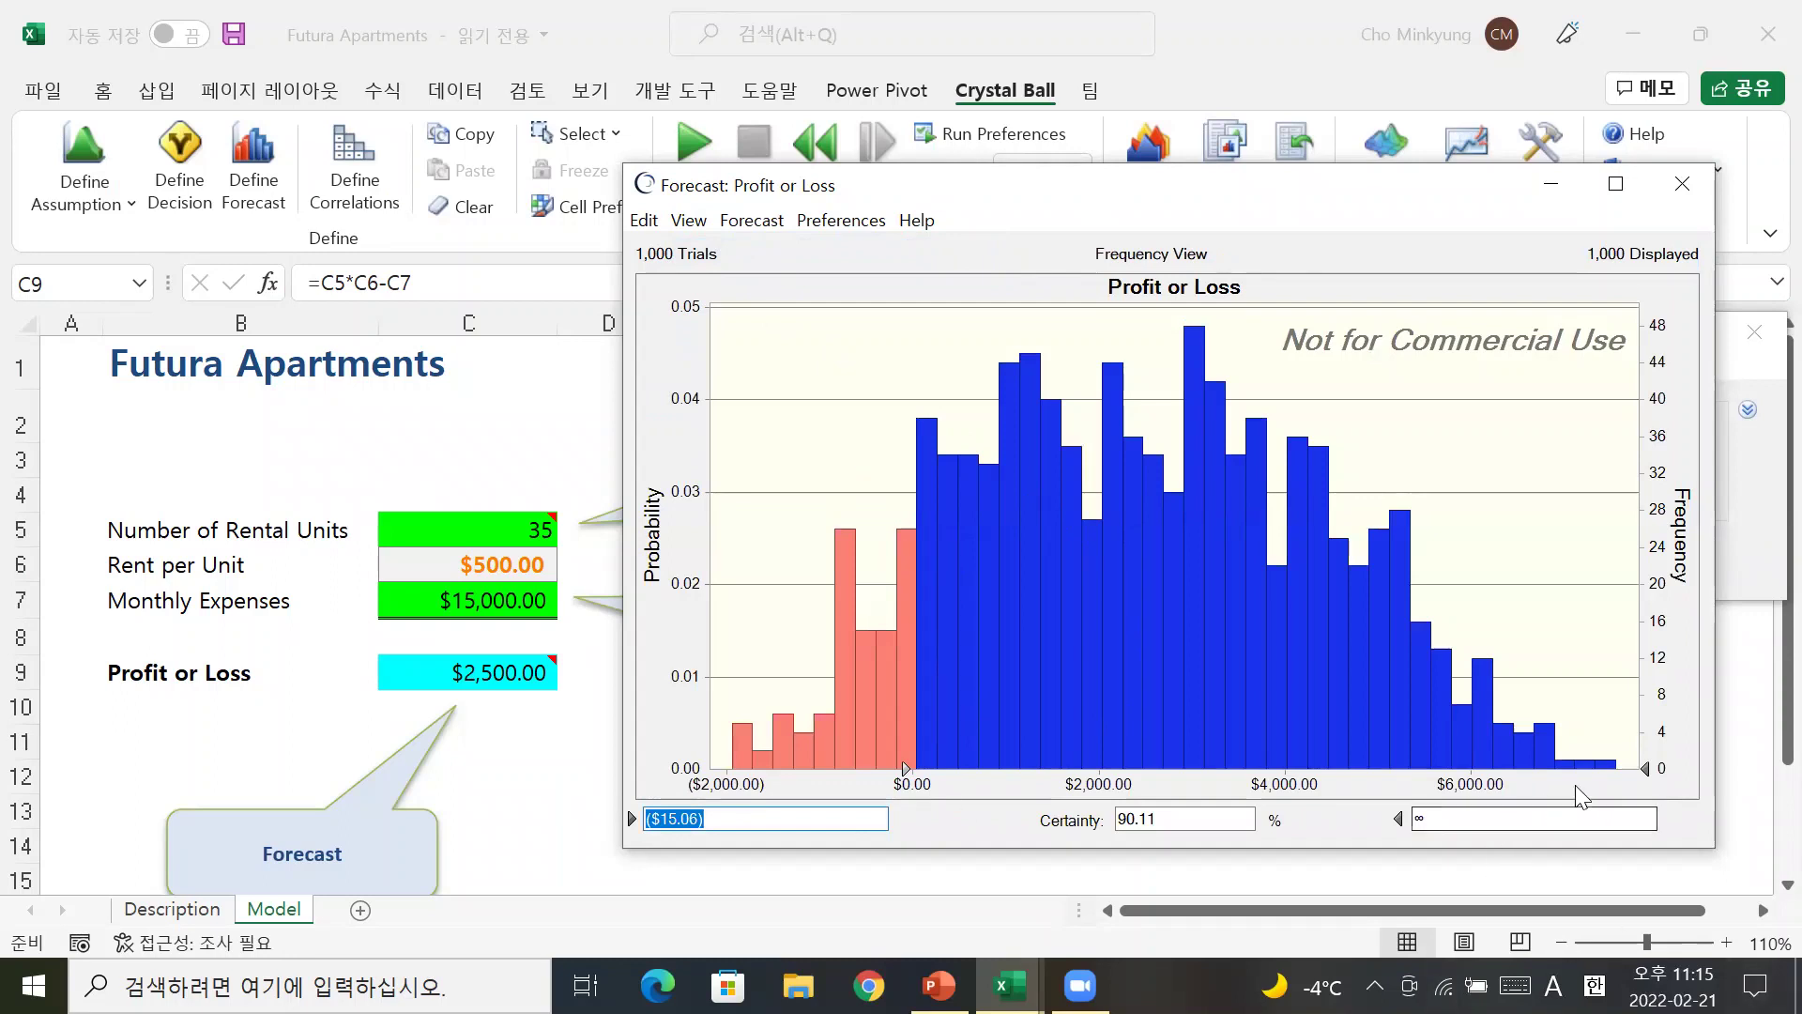
Set the forecast chart's certainty range from $2,000 to $4,000
{"action": "left_click_drag", "start_coordinate": [1649, 770], "coordinate": [1278, 743]}
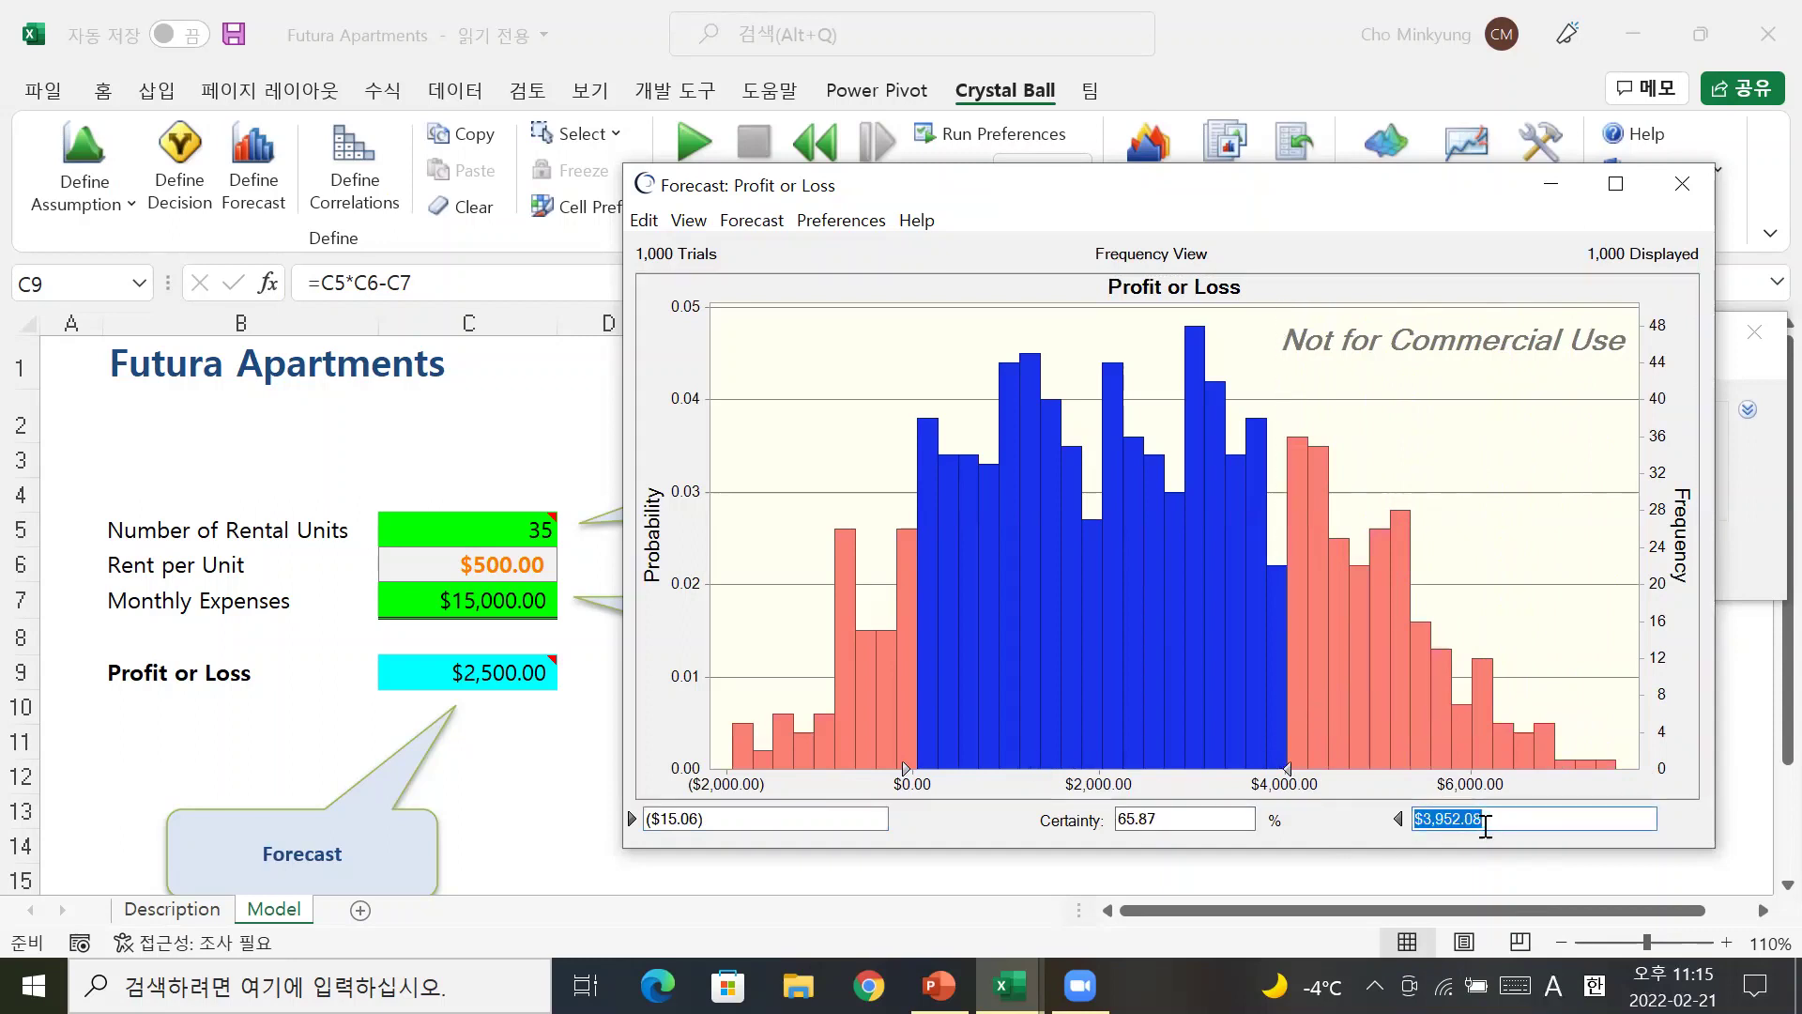
{"action": "type", "text": "4000"}
{"action": "key", "text": "Return"}
{"action": "left_click", "coordinate": [709, 822]}
{"action": "type", "text": "2000"}
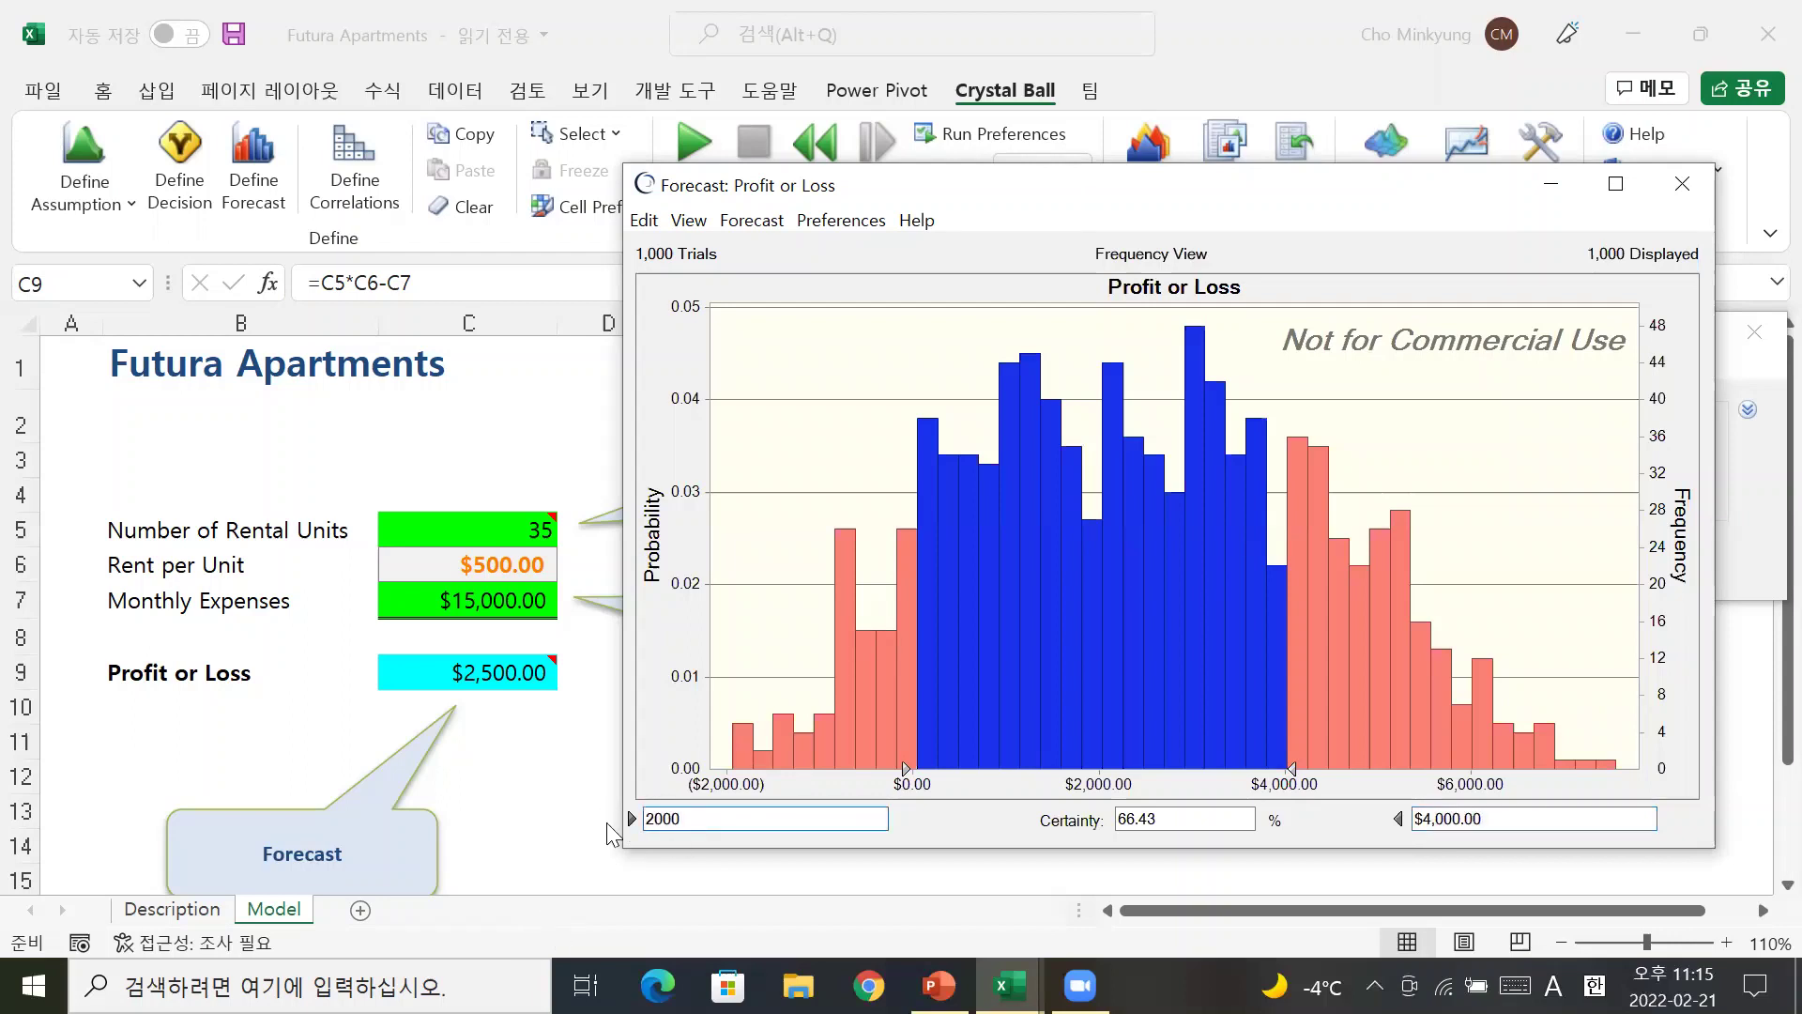
{"action": "key", "text": "Return"}
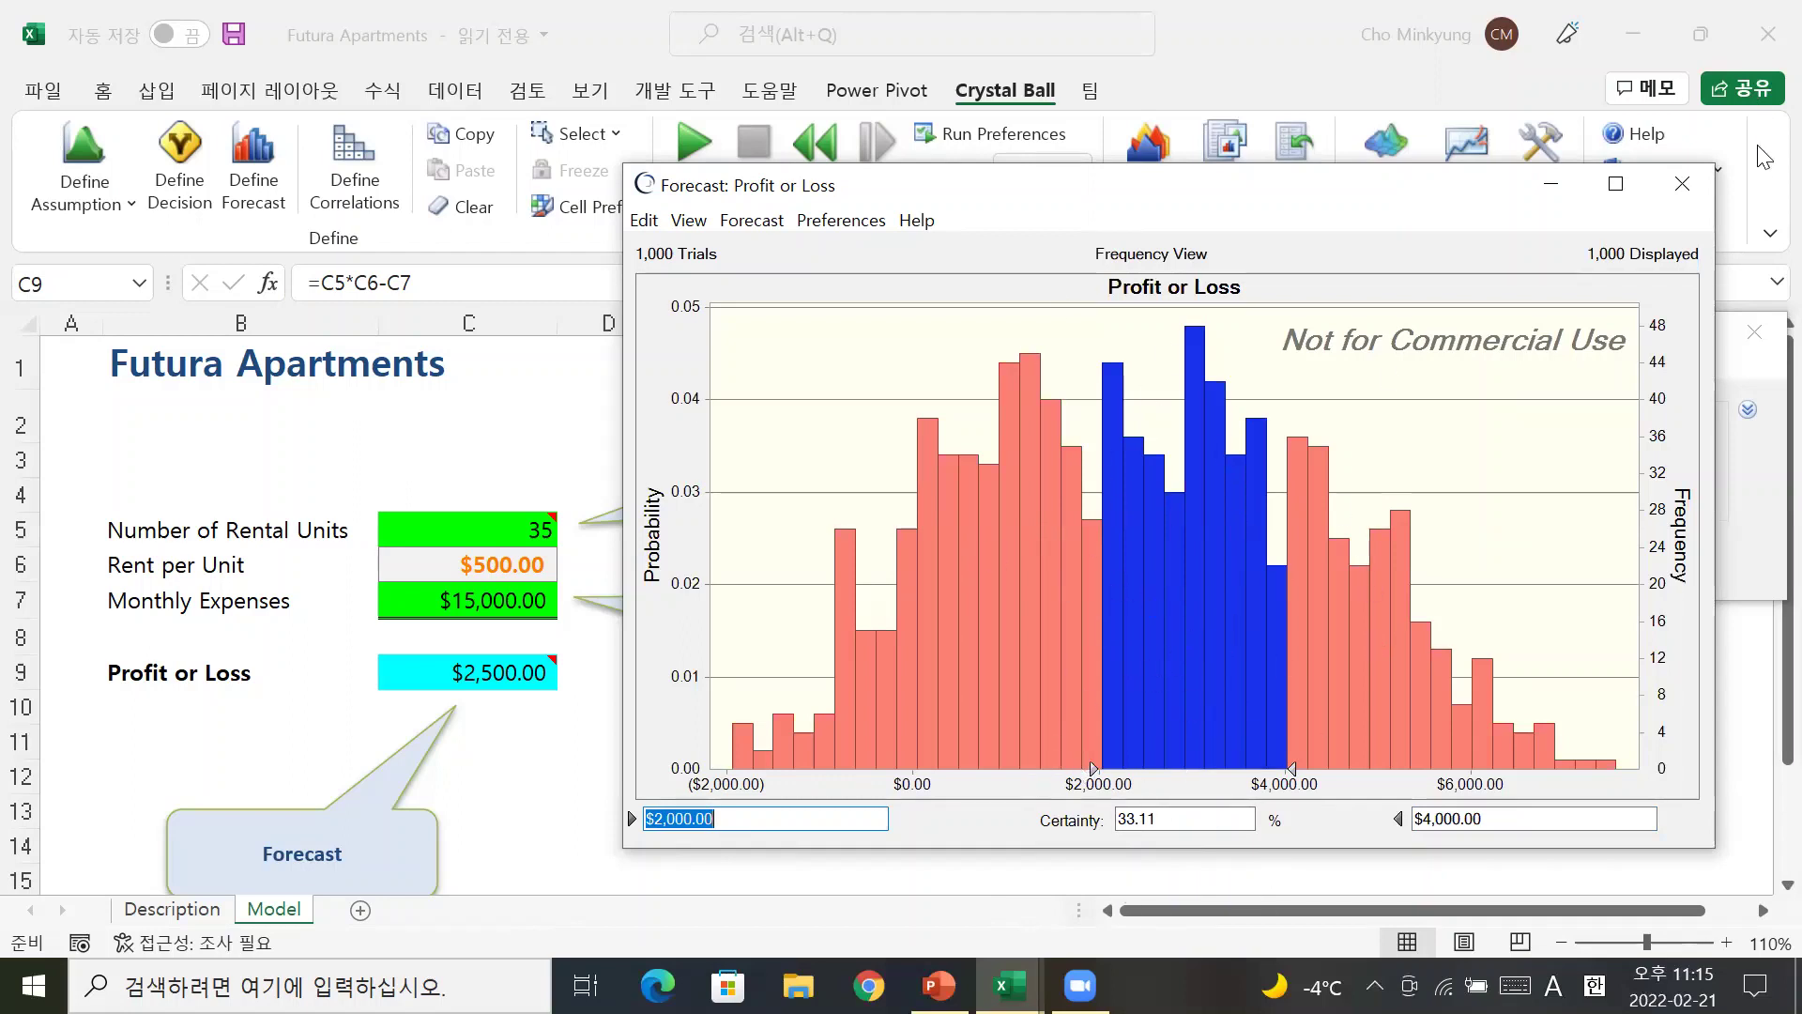
Close the Profit or Loss forecast chart, the simulation Control Panel and the Futura Apartments workbook
{"action": "left_click", "coordinate": [1669, 192]}
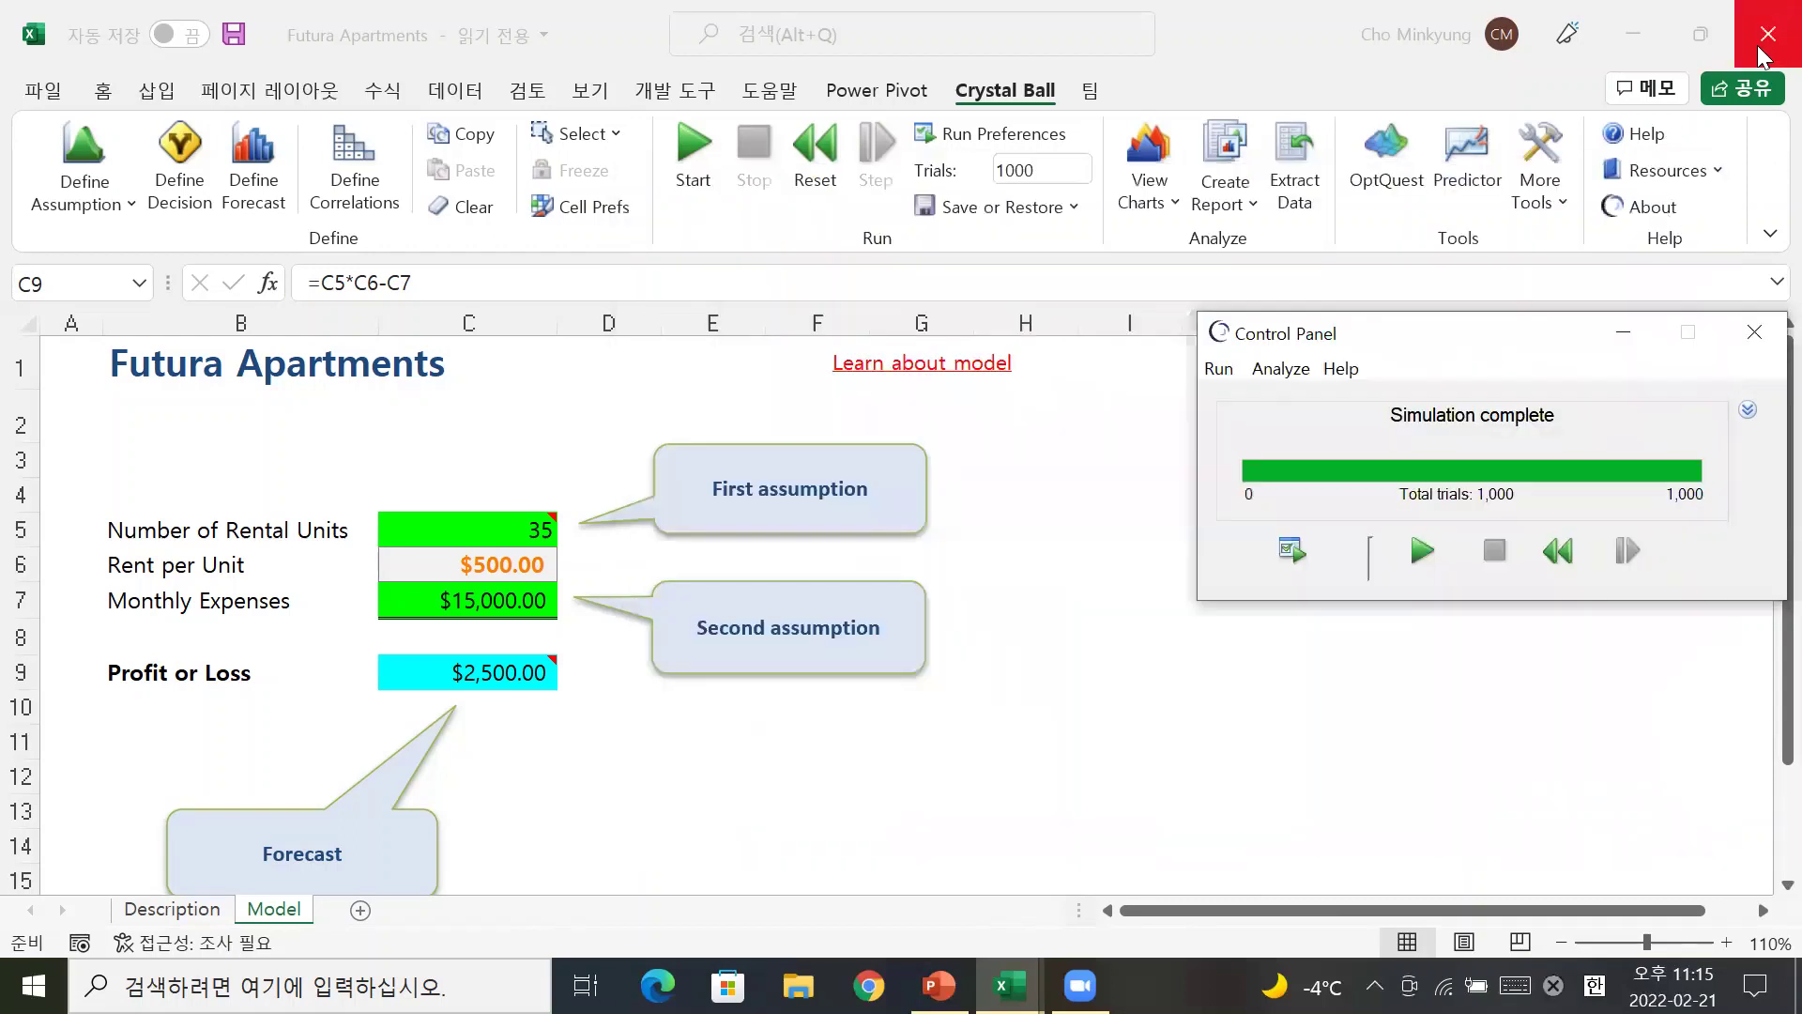
{"action": "left_click", "coordinate": [1754, 332]}
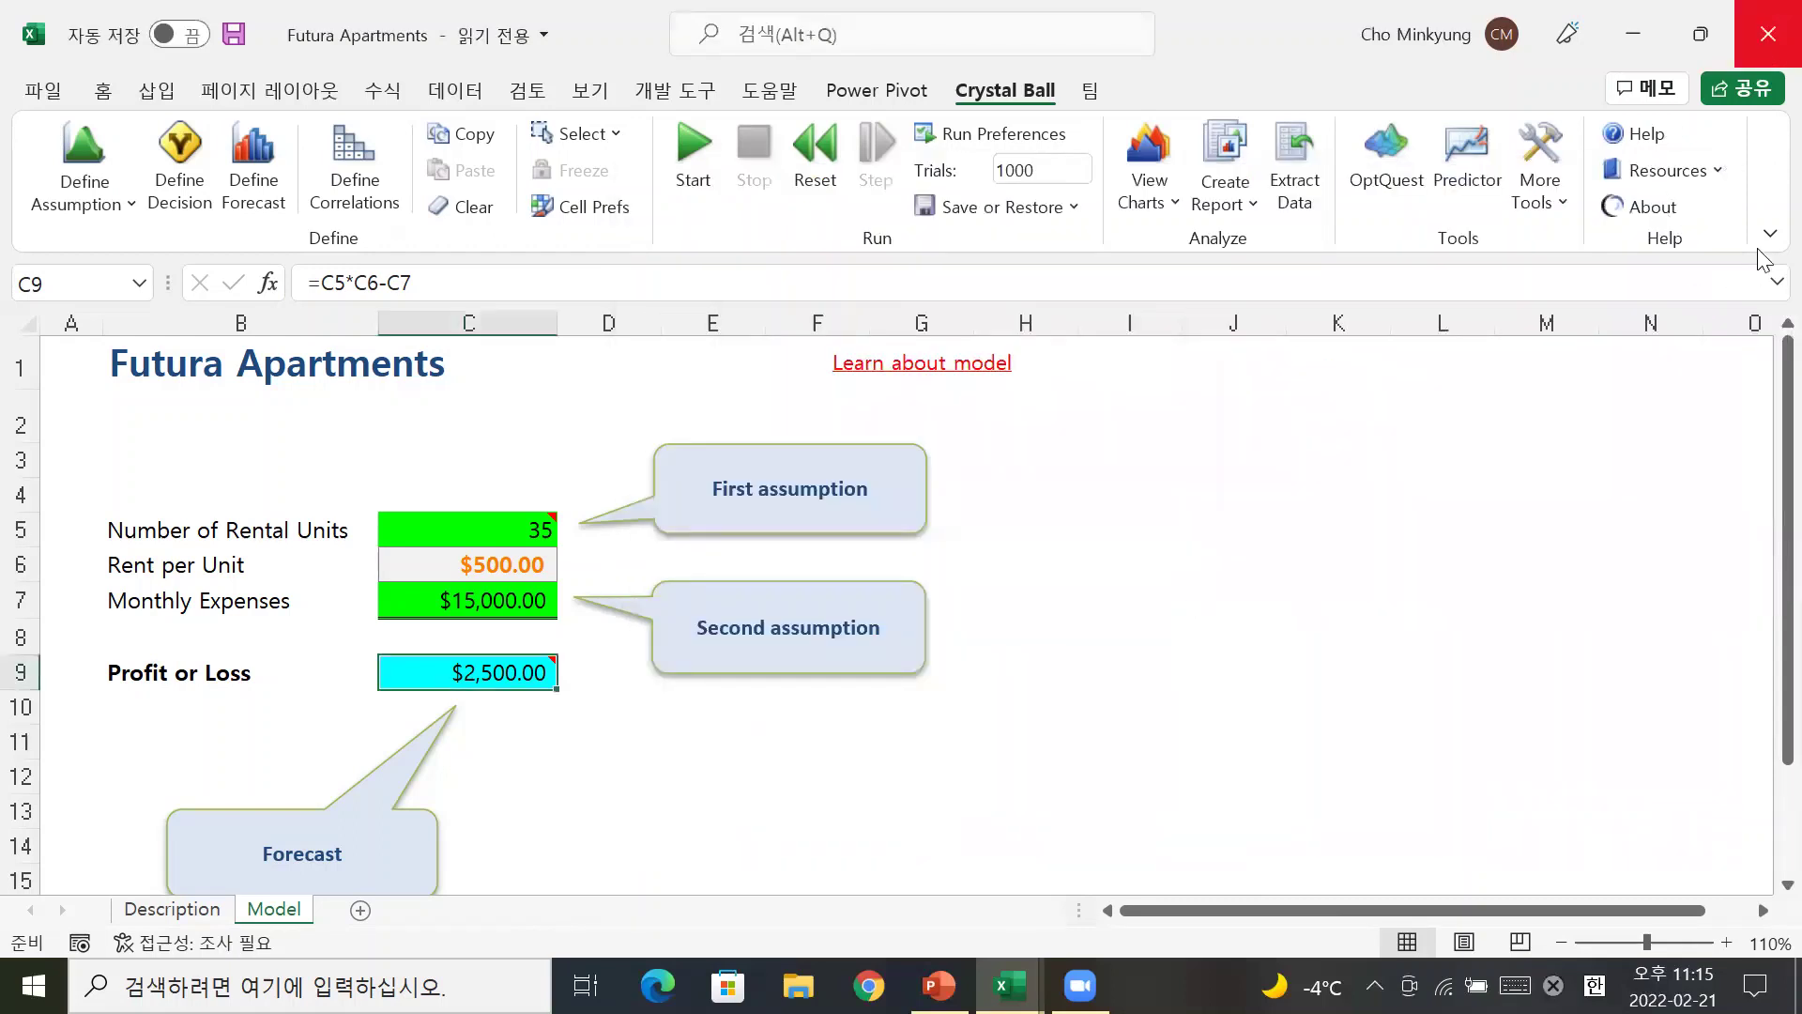
{"action": "left_click", "coordinate": [1766, 51]}
{"action": "left_click", "coordinate": [858, 547]}
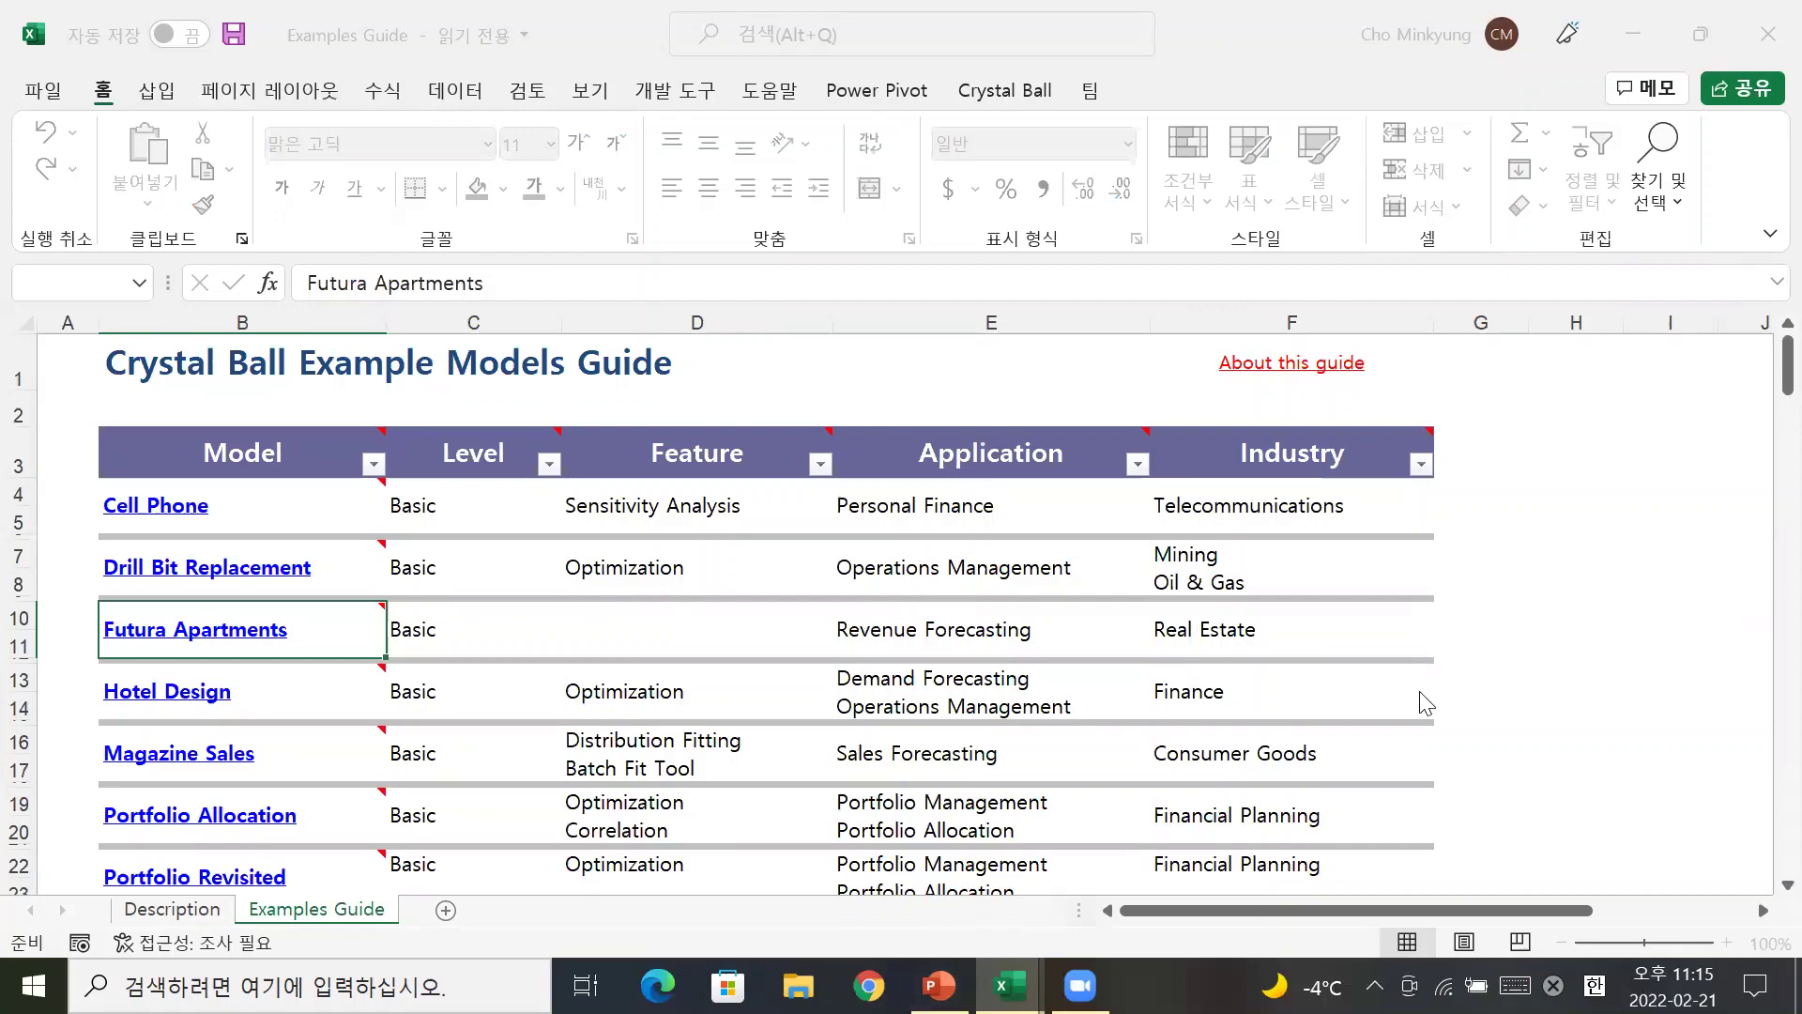
{"action": "left_click", "coordinate": [1633, 34]}
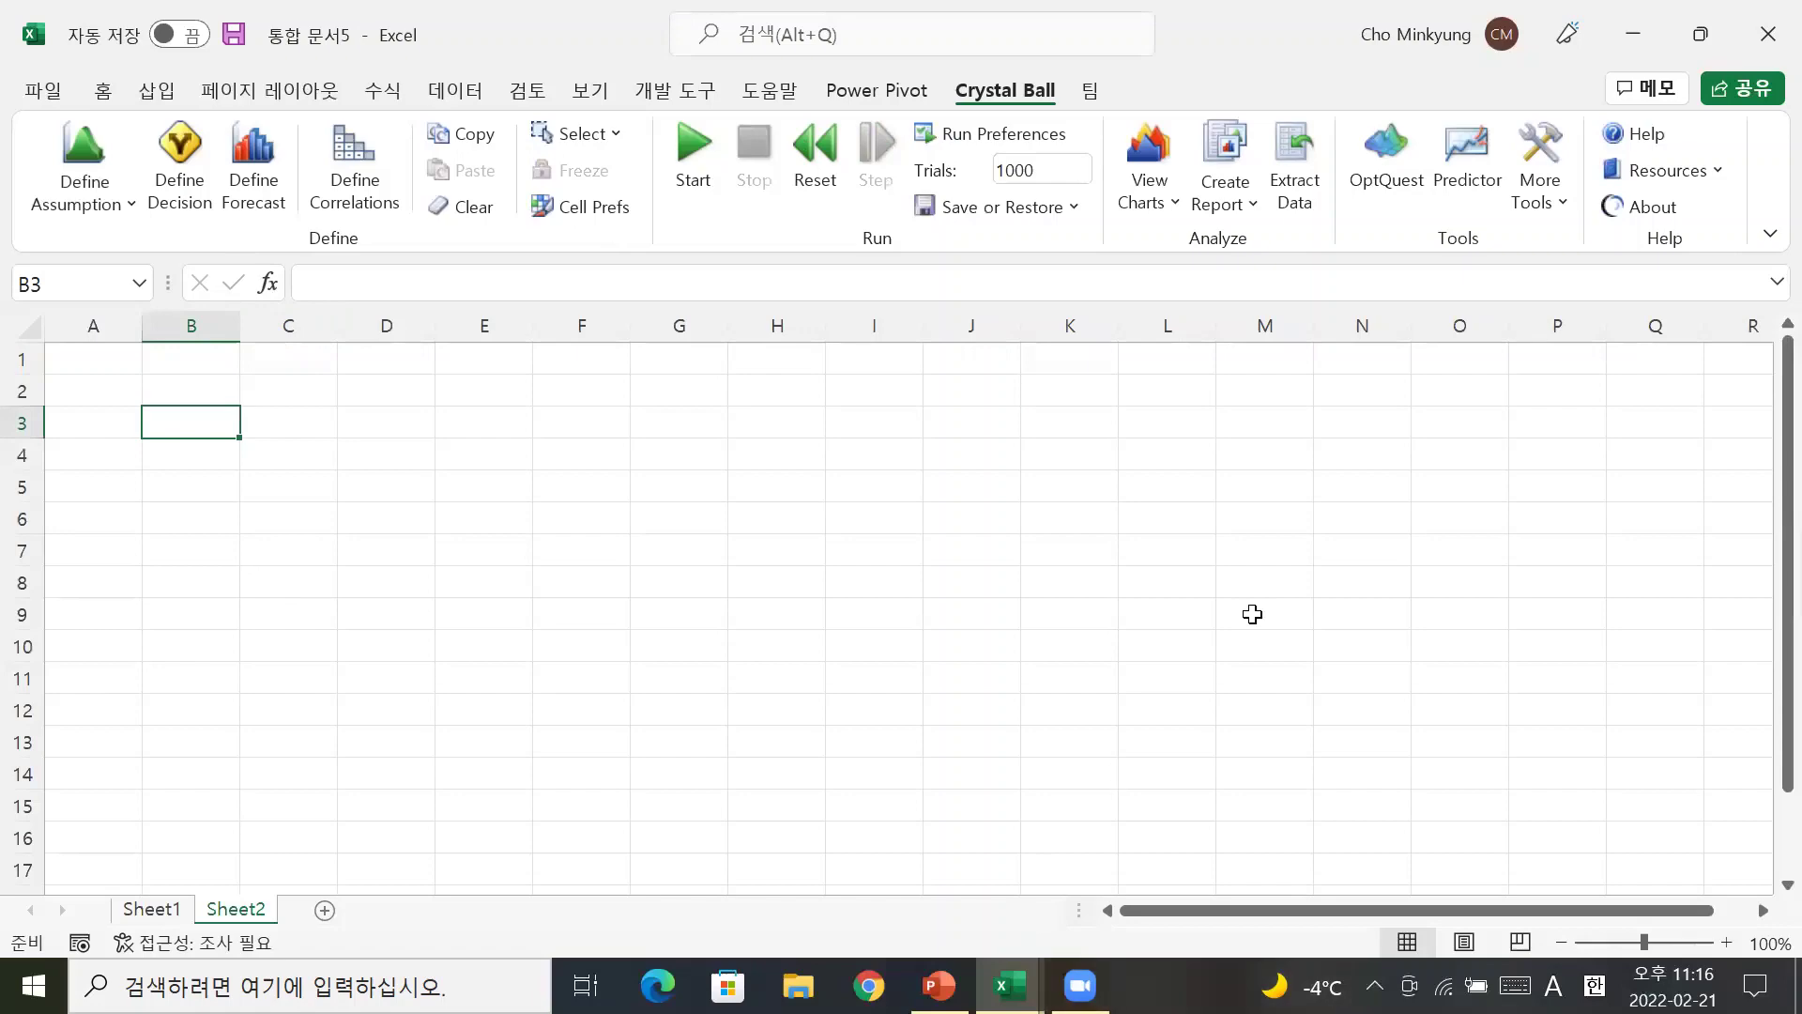
{"action": "left_click", "coordinate": [1611, 172]}
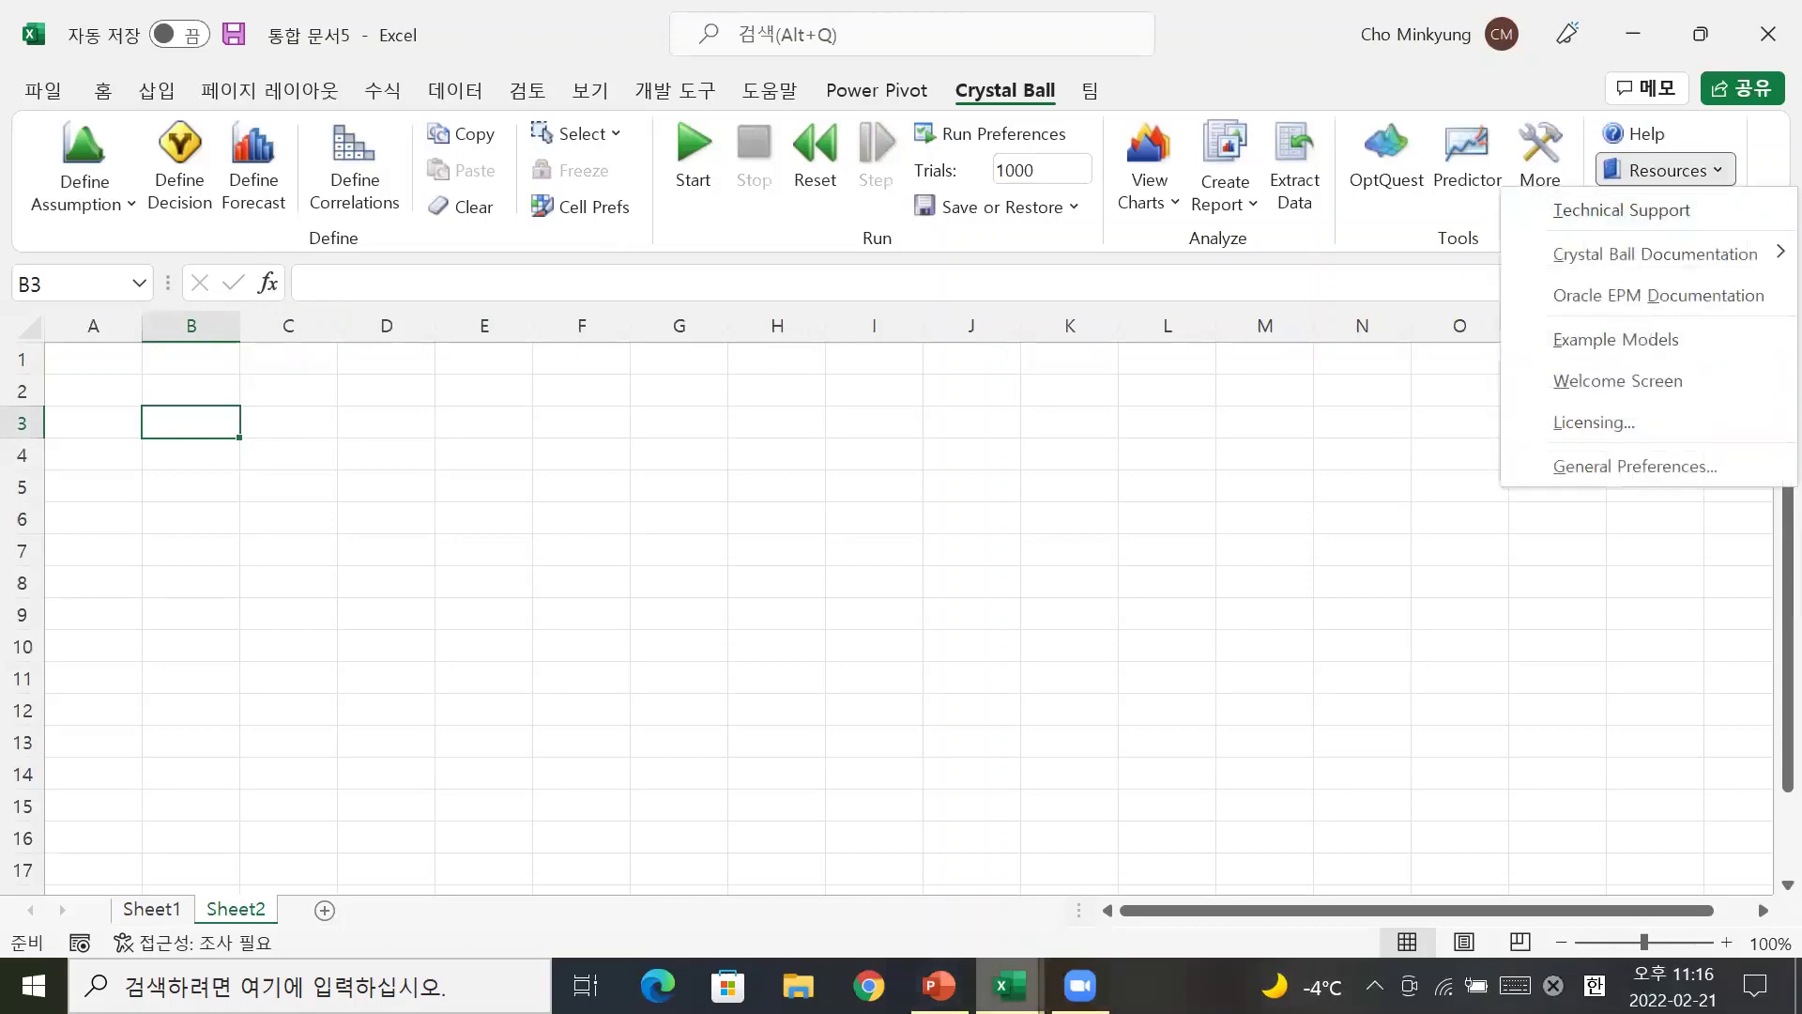
{"action": "left_click", "coordinate": [1009, 986]}
{"action": "left_click", "coordinate": [1544, 863]}
Open the Multi-Zone Reserves model from the example models guide
{"action": "scroll", "coordinate": [624, 638], "scroll_direction": "down", "scroll_amount": 5}
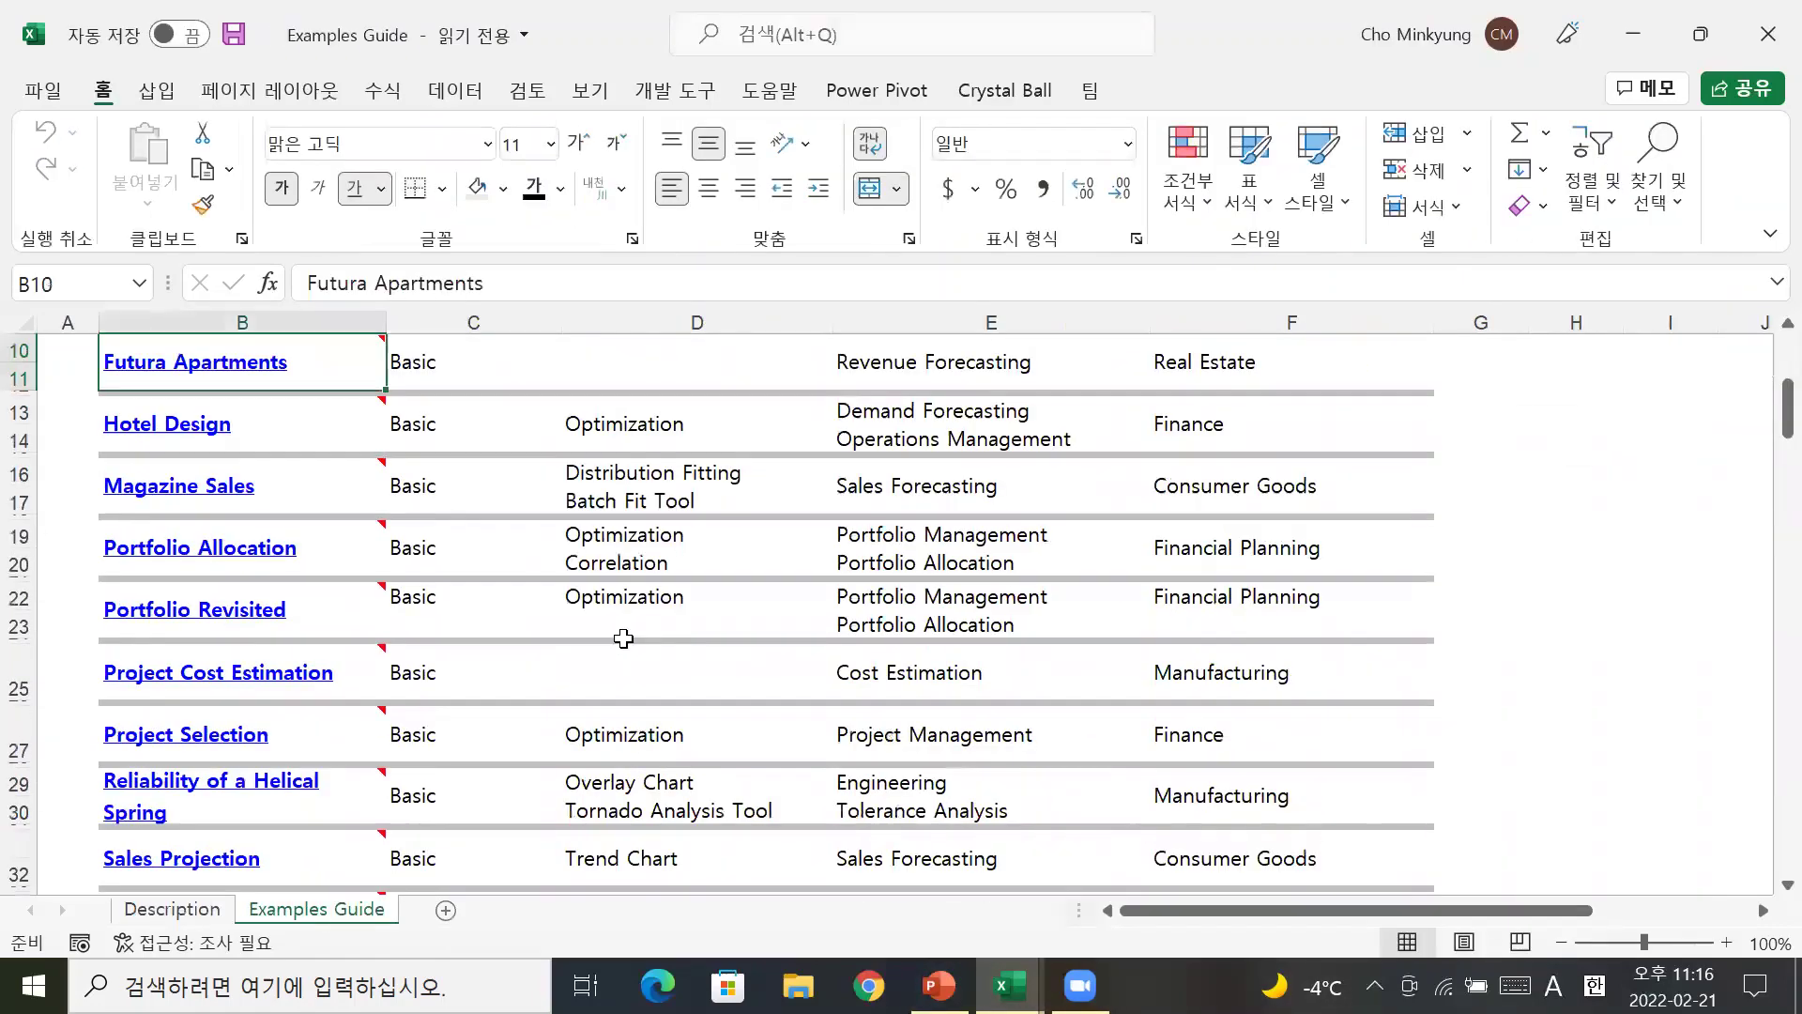
{"action": "scroll", "coordinate": [623, 638], "scroll_direction": "down", "scroll_amount": 5}
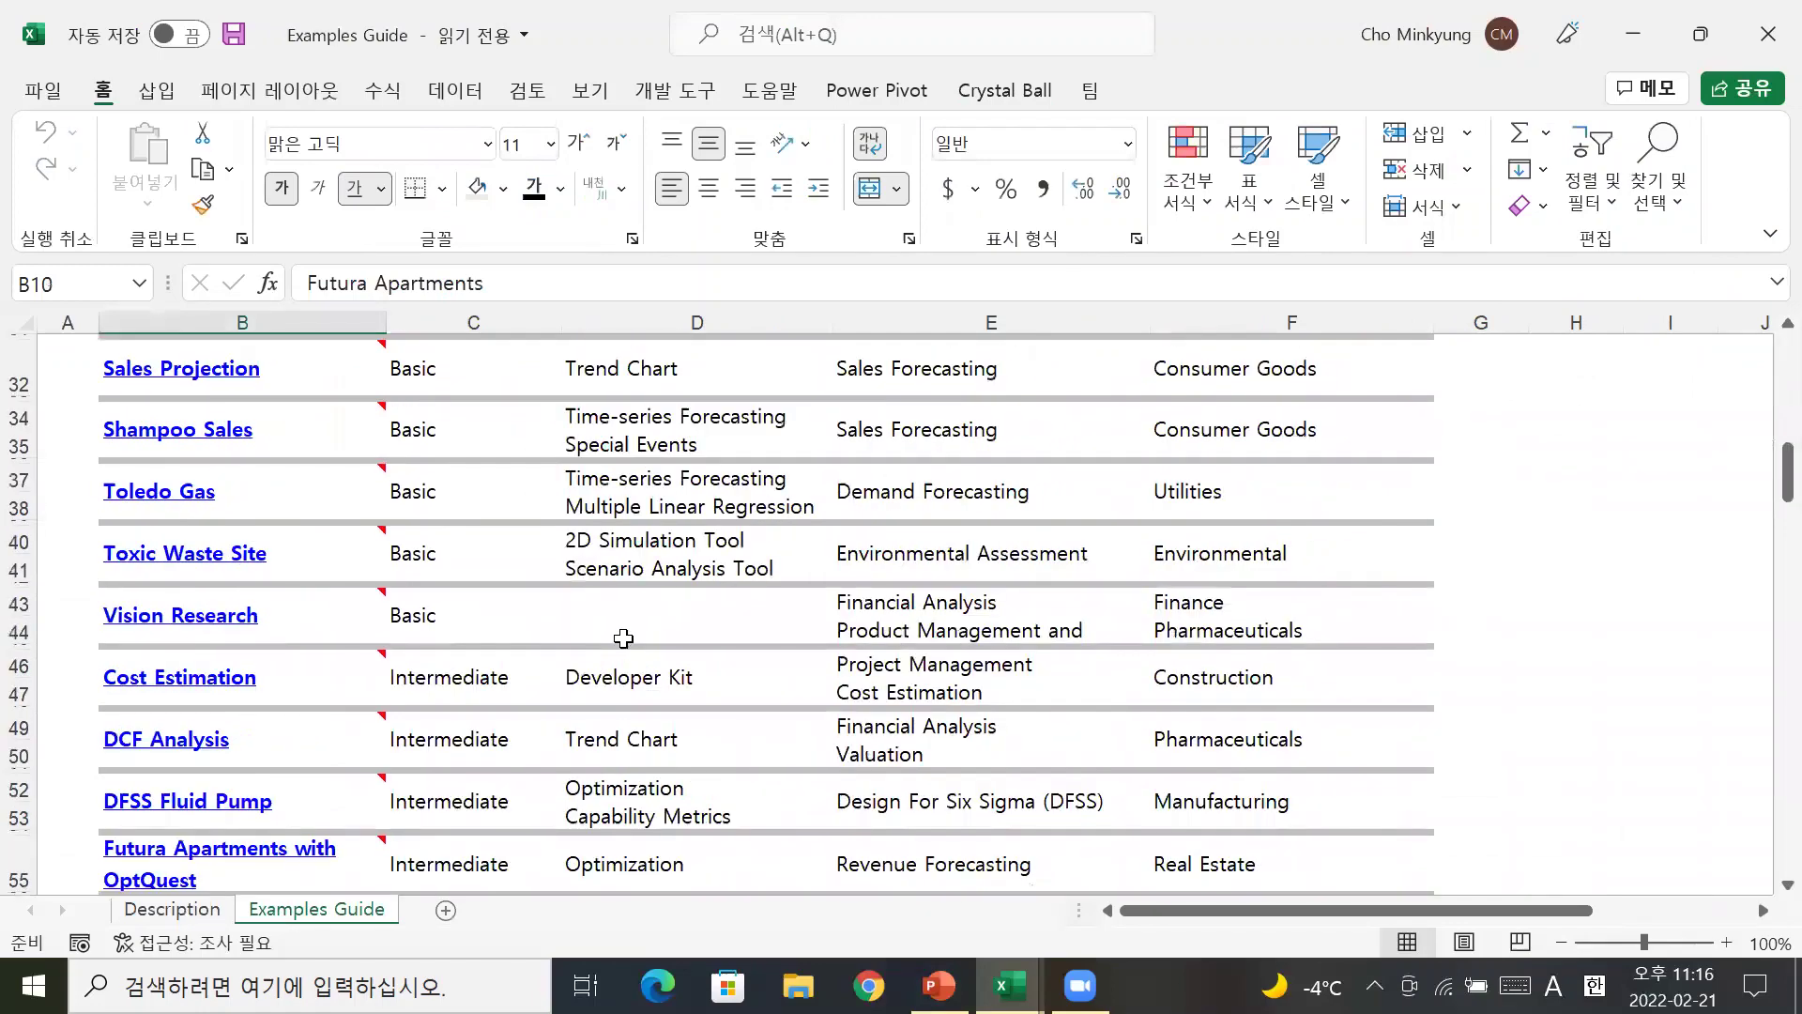
{"action": "scroll", "coordinate": [623, 638], "scroll_direction": "down", "scroll_amount": 7}
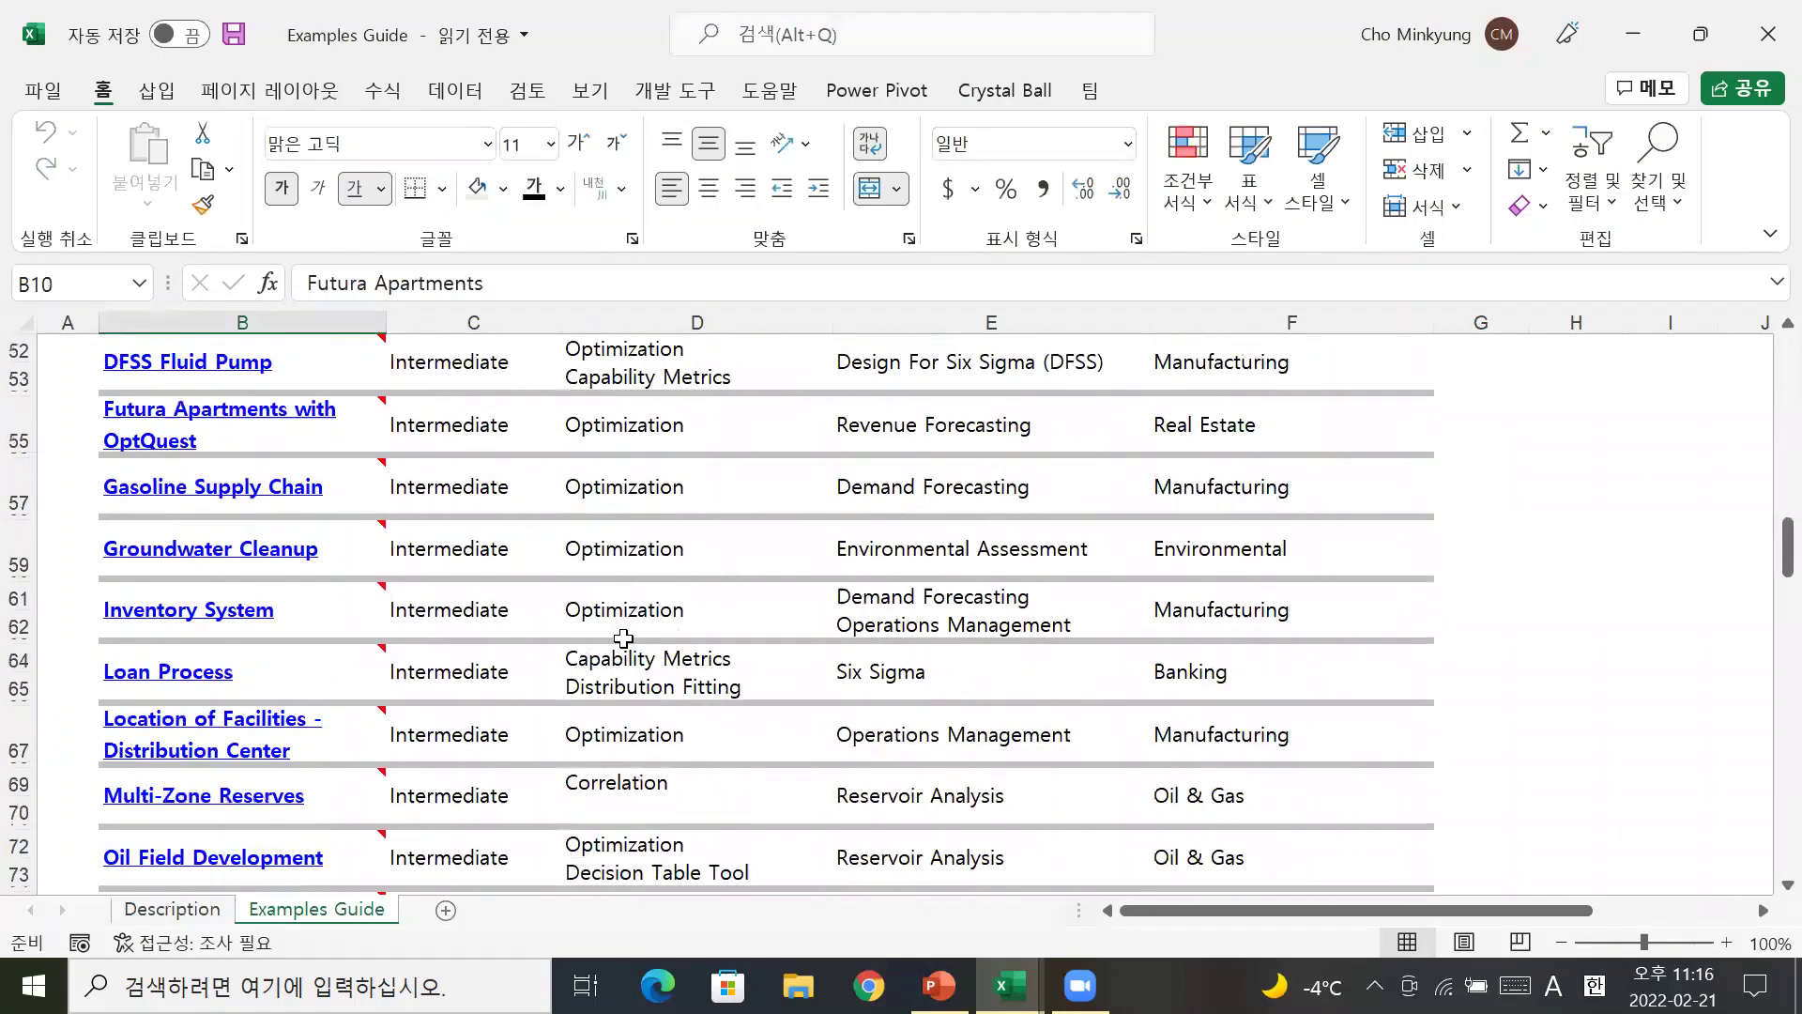
{"action": "scroll", "coordinate": [623, 639], "scroll_direction": "down", "scroll_amount": 2}
{"action": "left_click", "coordinate": [294, 629]}
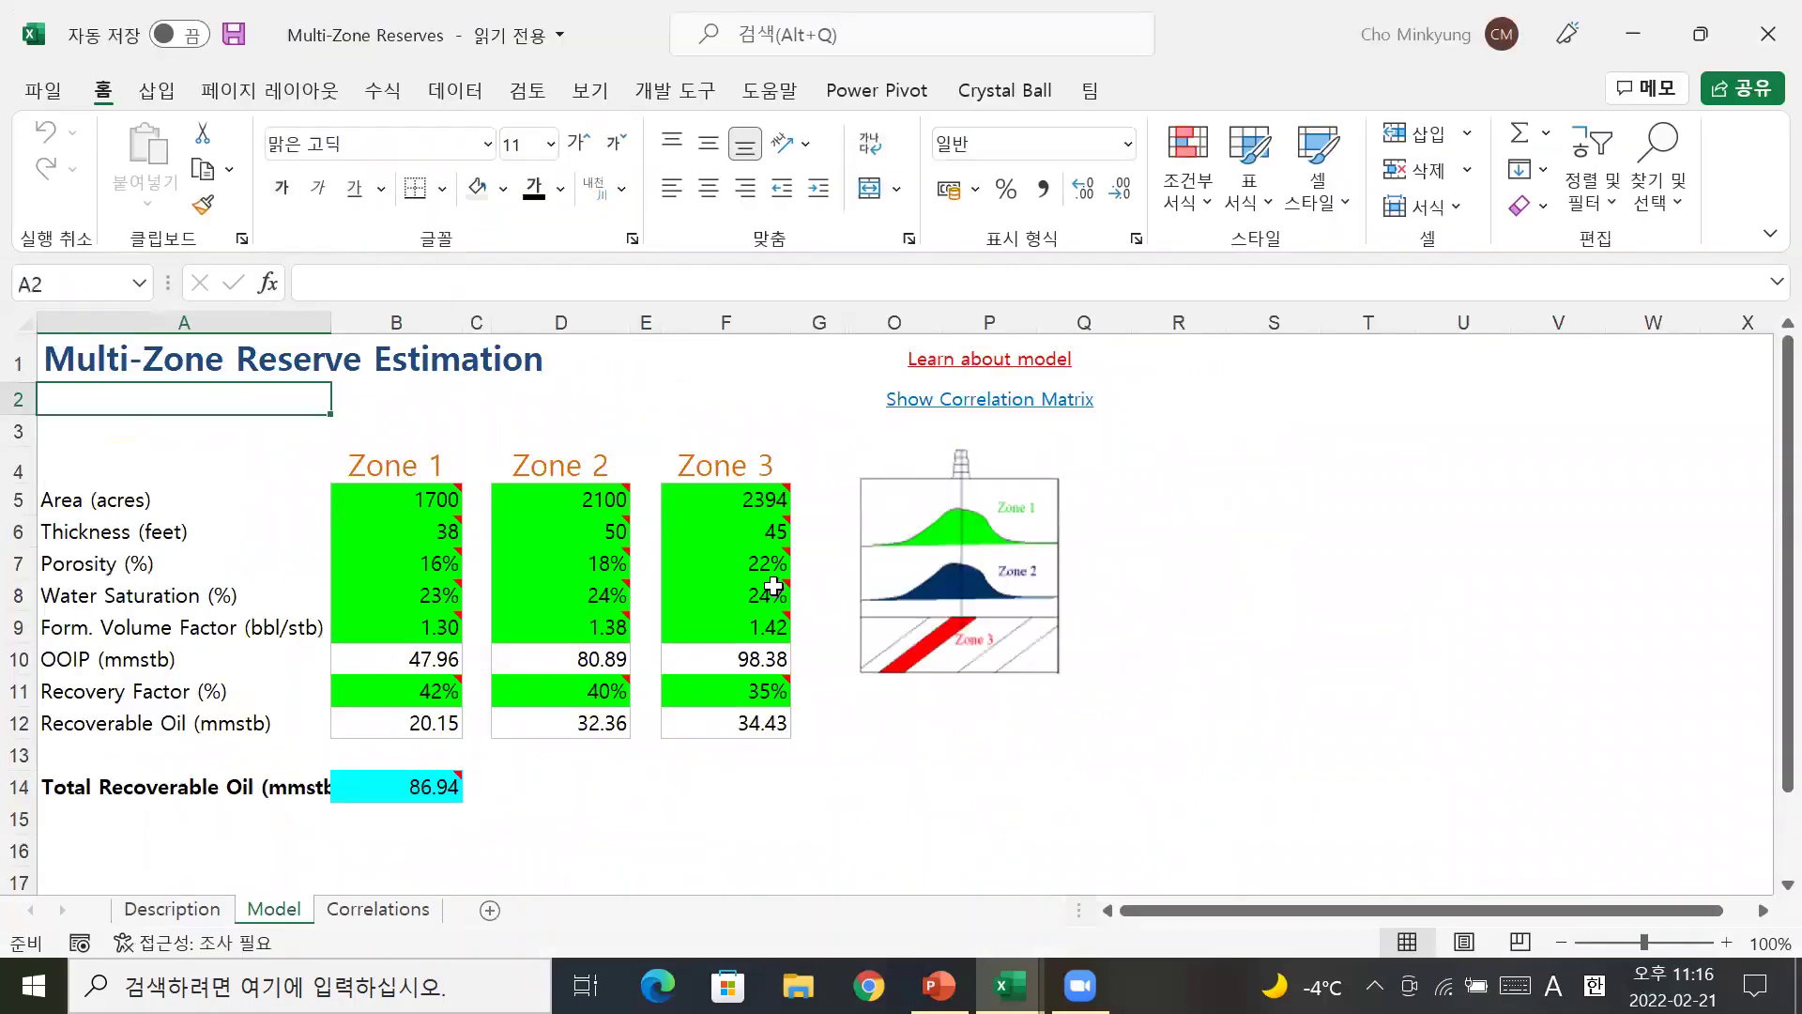
Read the assumption note on Zone 1's Form. Volume Factor and the Total Recoverable Oil formula in B14
{"action": "left_click", "coordinate": [784, 819]}
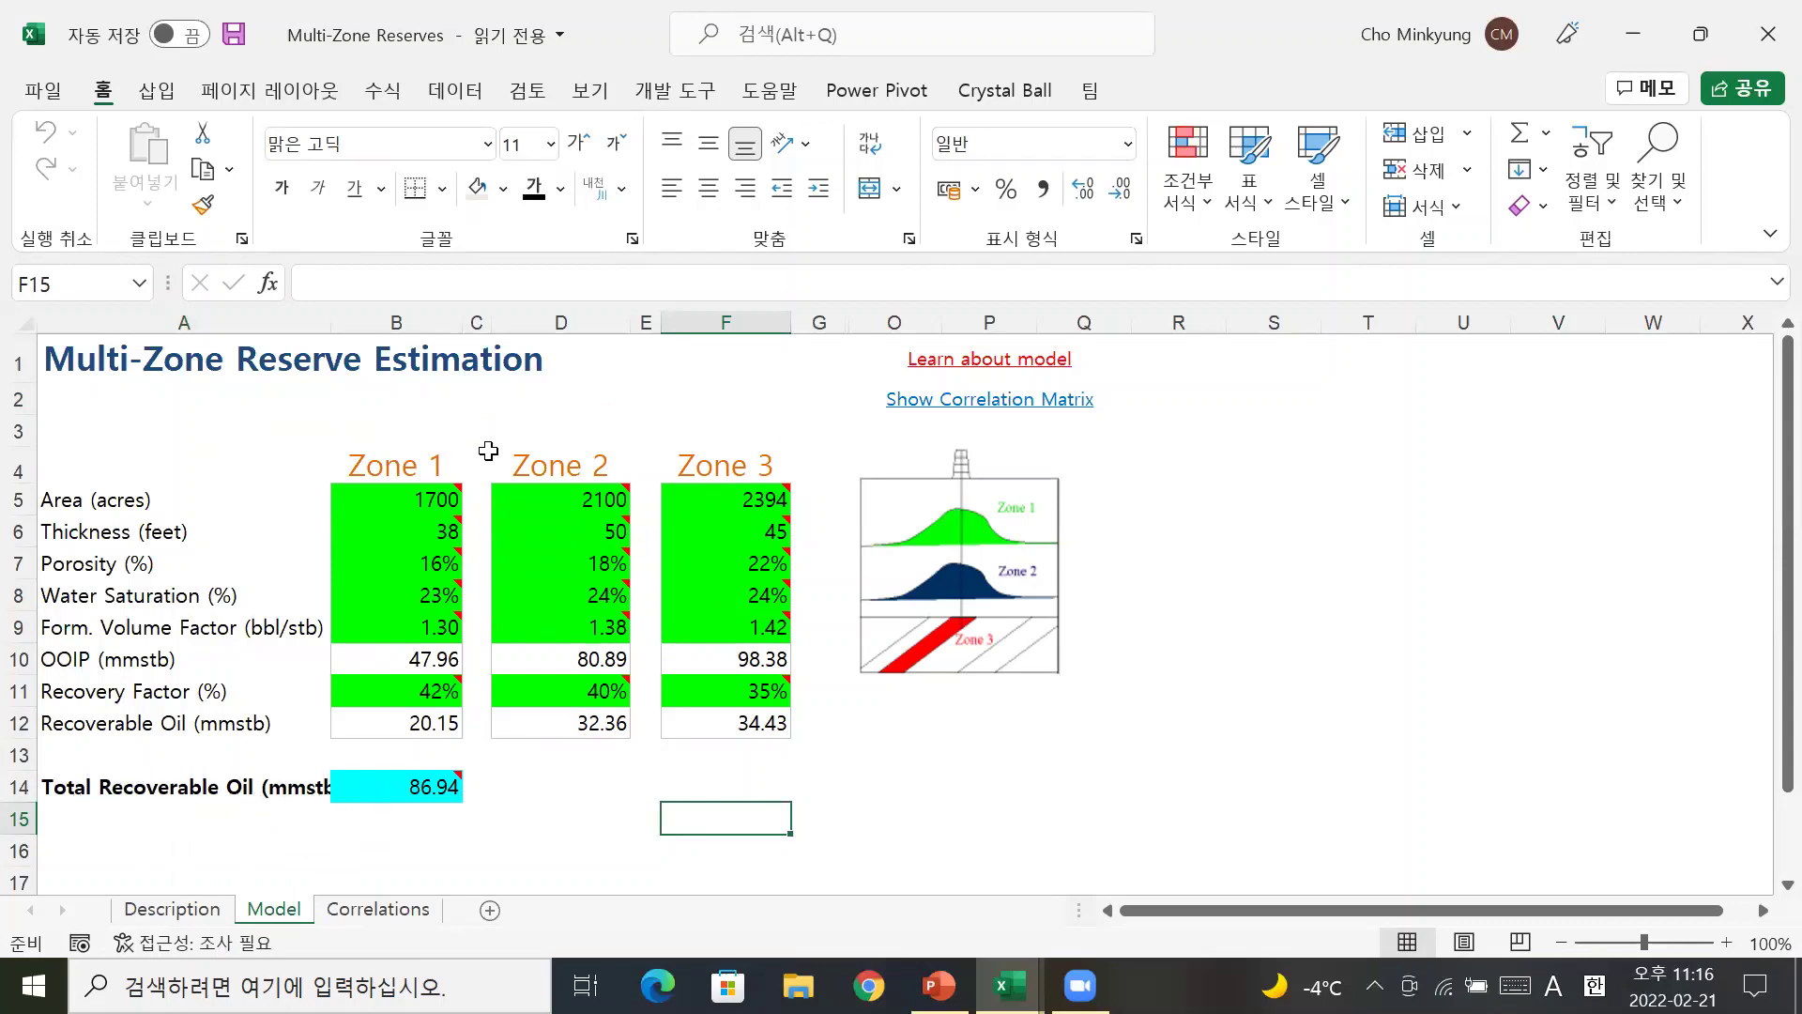
{"action": "mouse_move", "coordinate": [430, 631]}
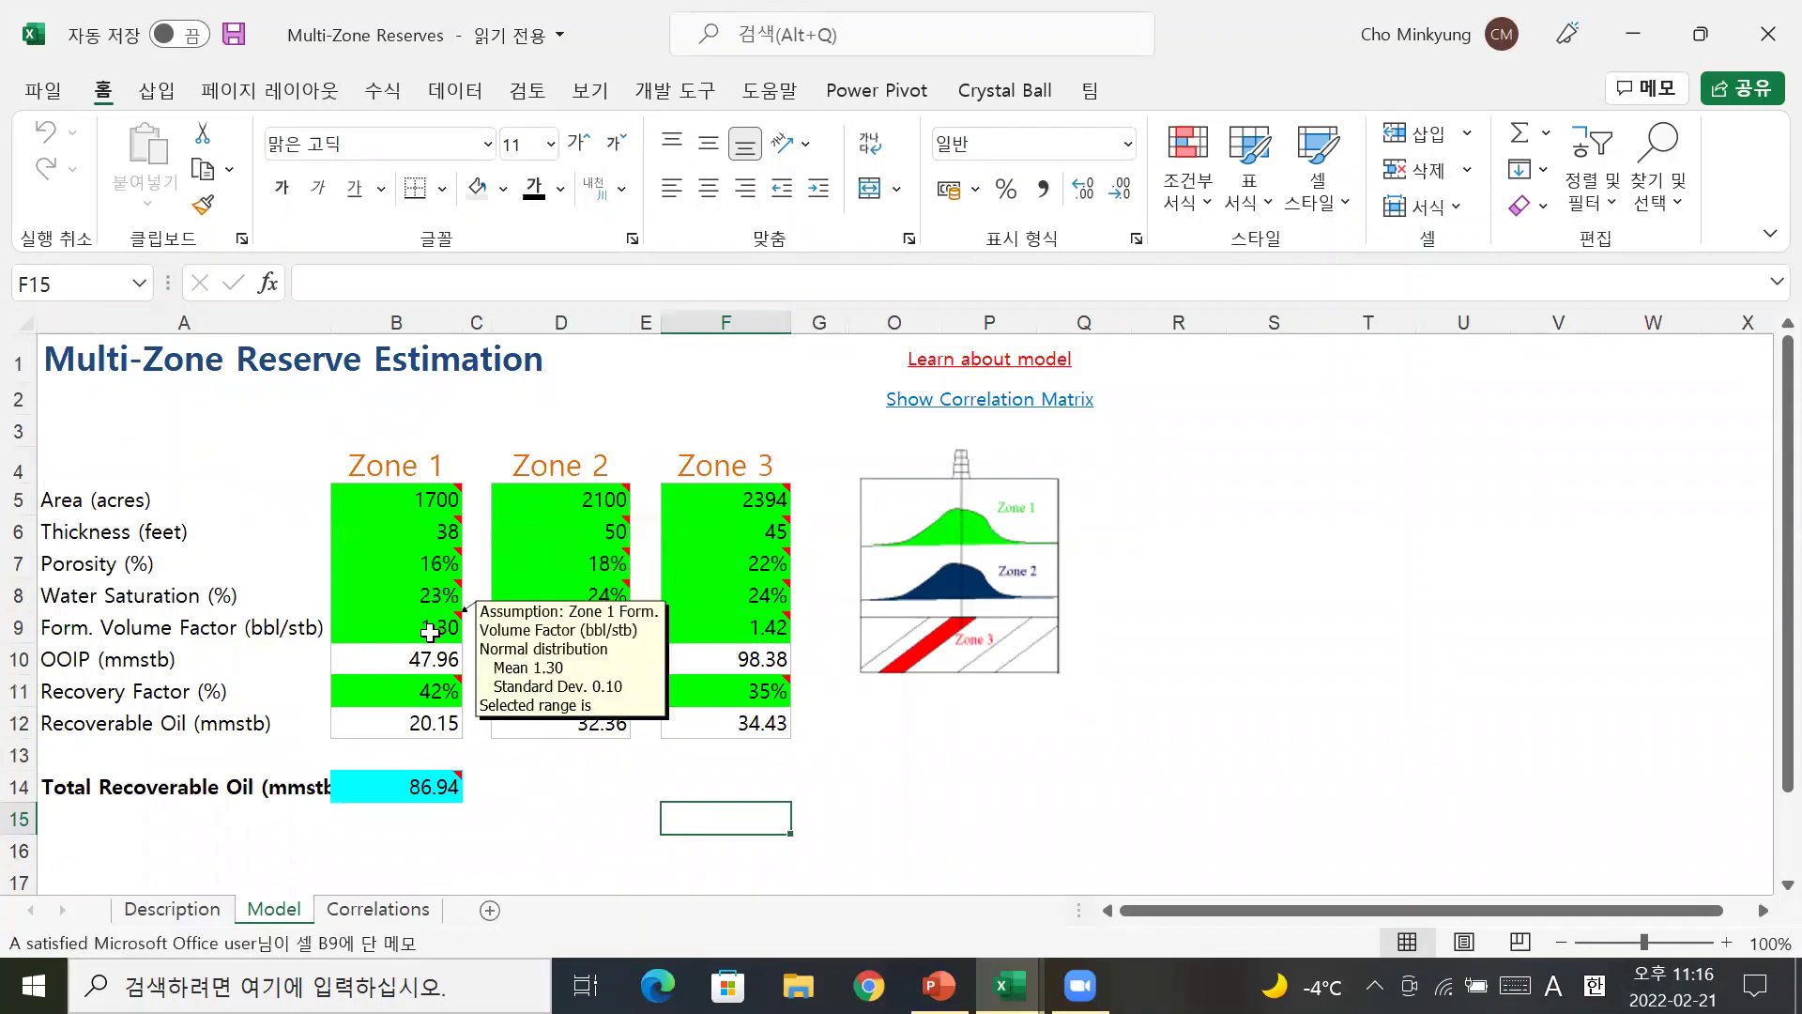
{"action": "left_click", "coordinate": [427, 790]}
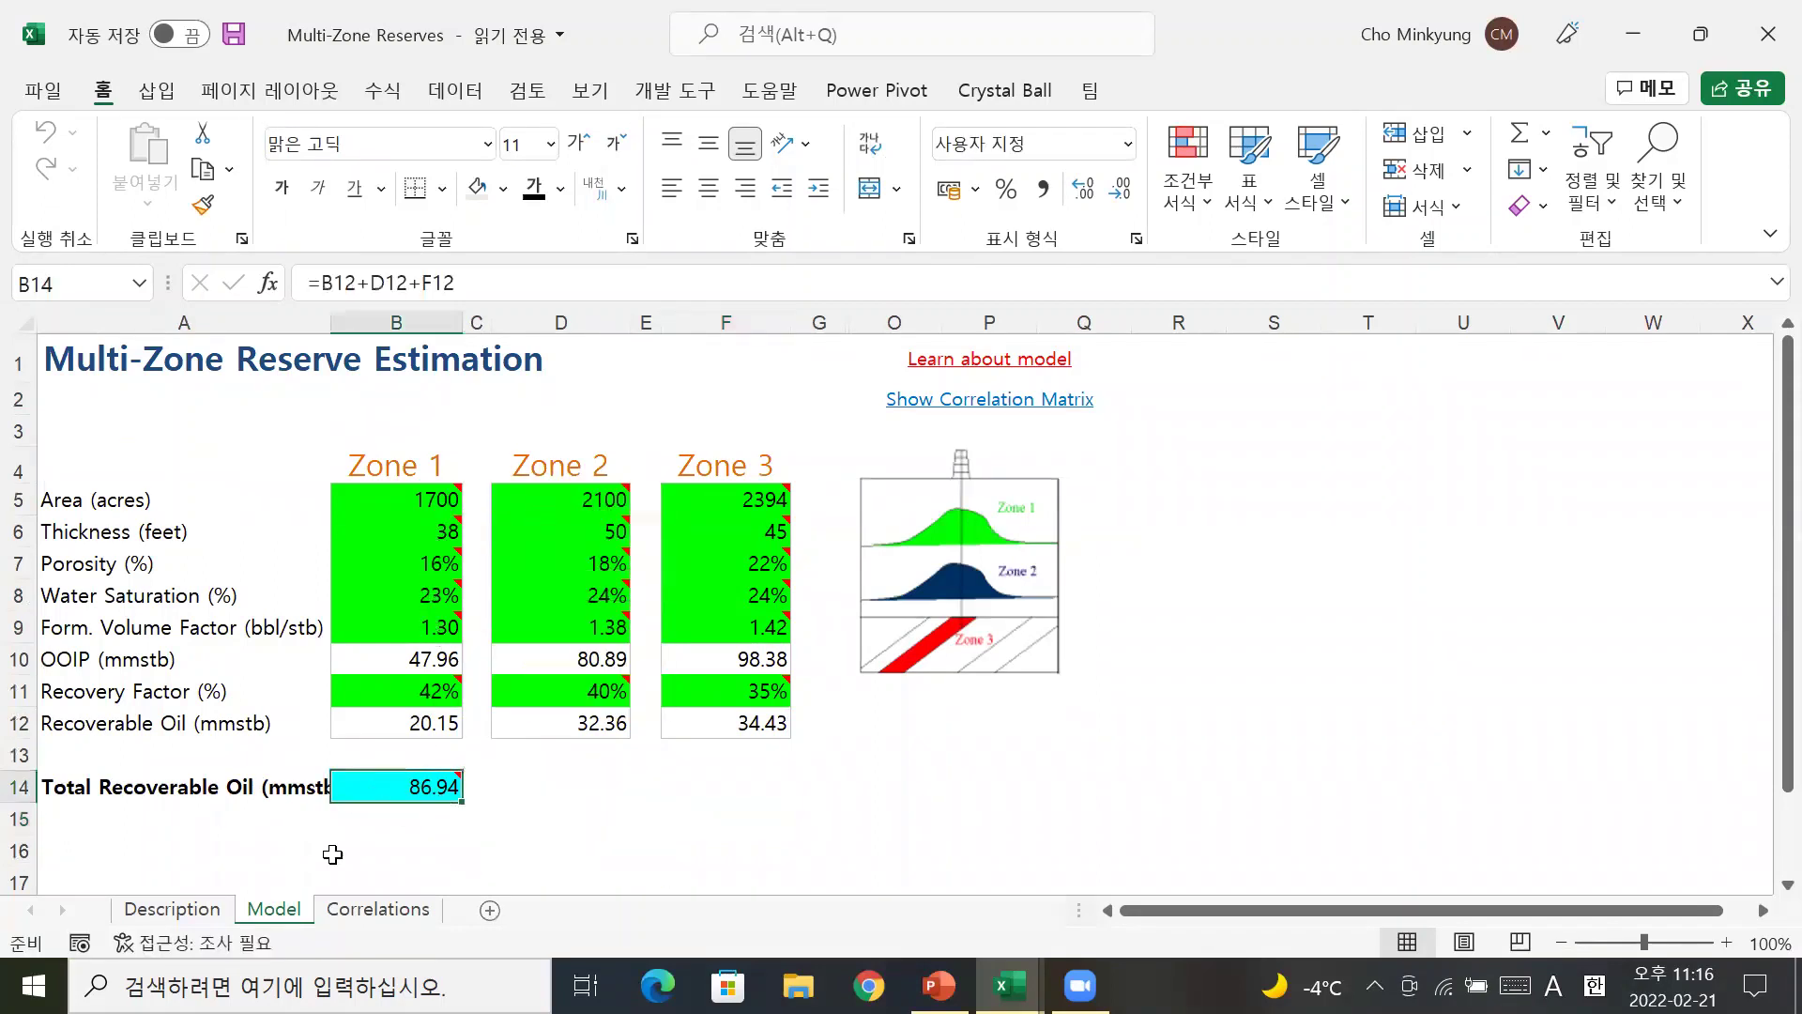
{"action": "mouse_move", "coordinate": [588, 510]}
Reset the previous simulation and run it on the Multi-Zone Reserves model, then close the Total Recoverable Oil forecast chart and Control Panel
{"action": "left_click", "coordinate": [1004, 90]}
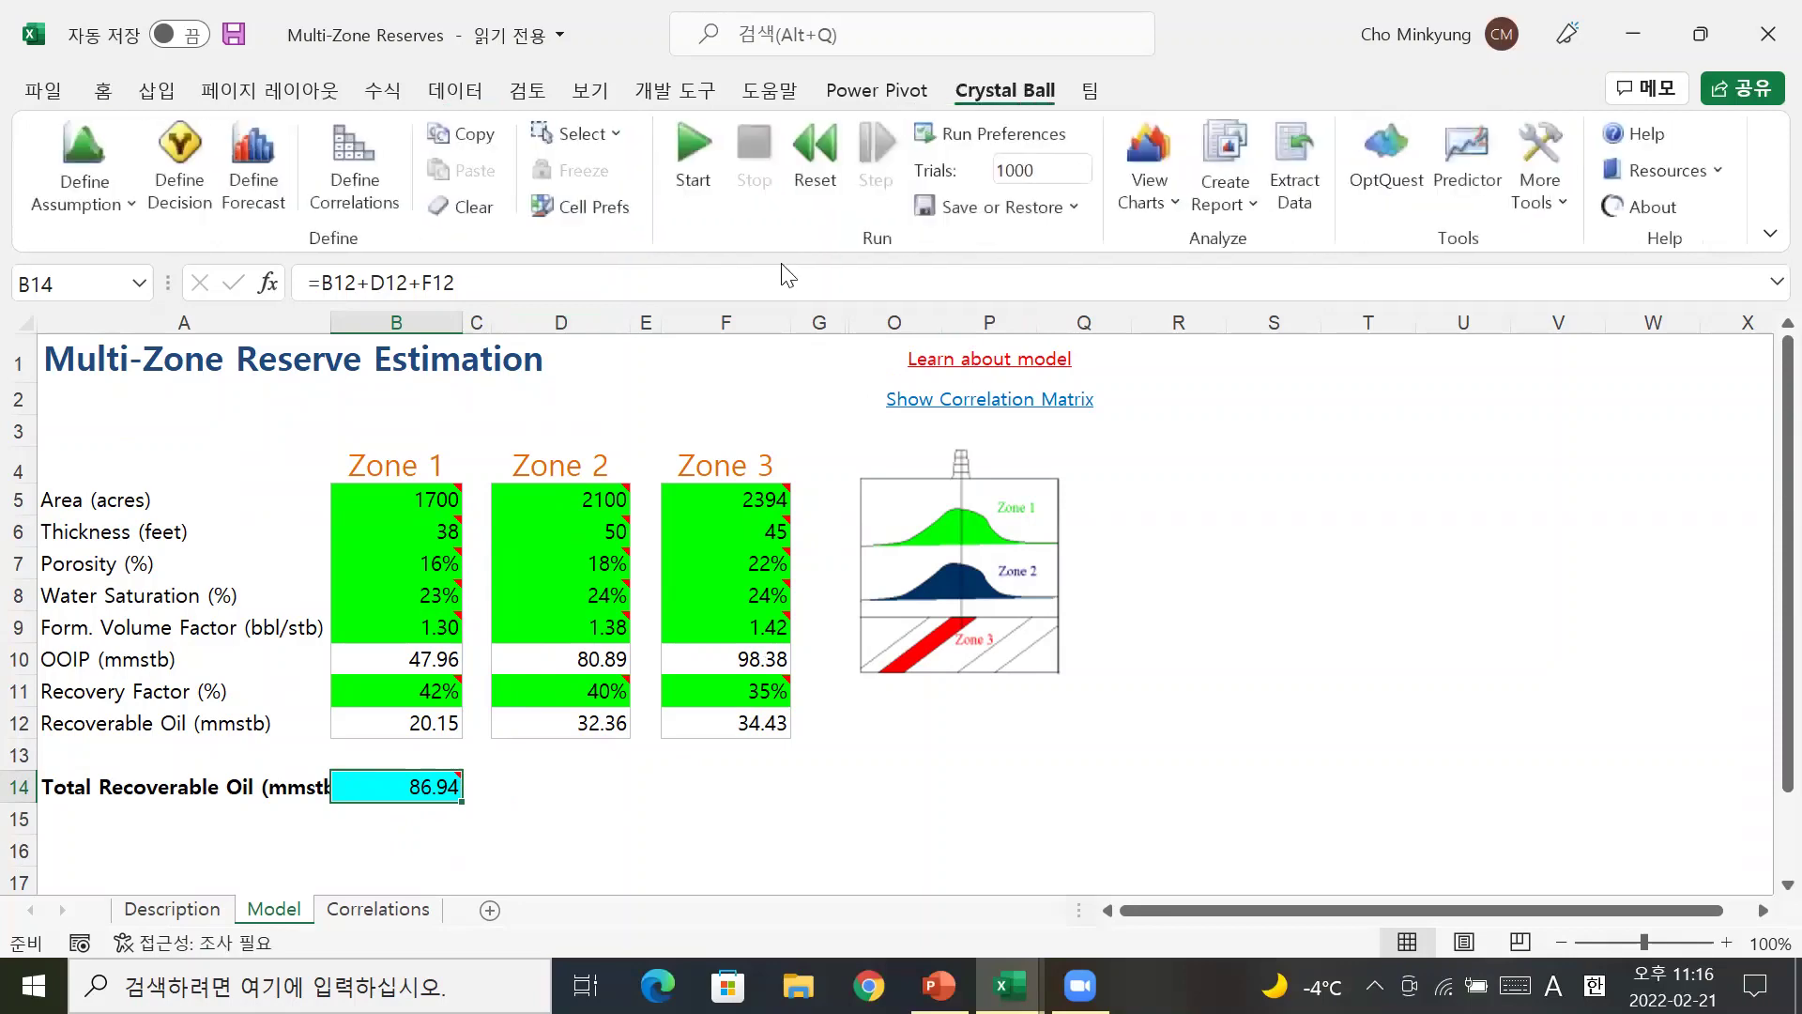
{"action": "left_click", "coordinate": [696, 174]}
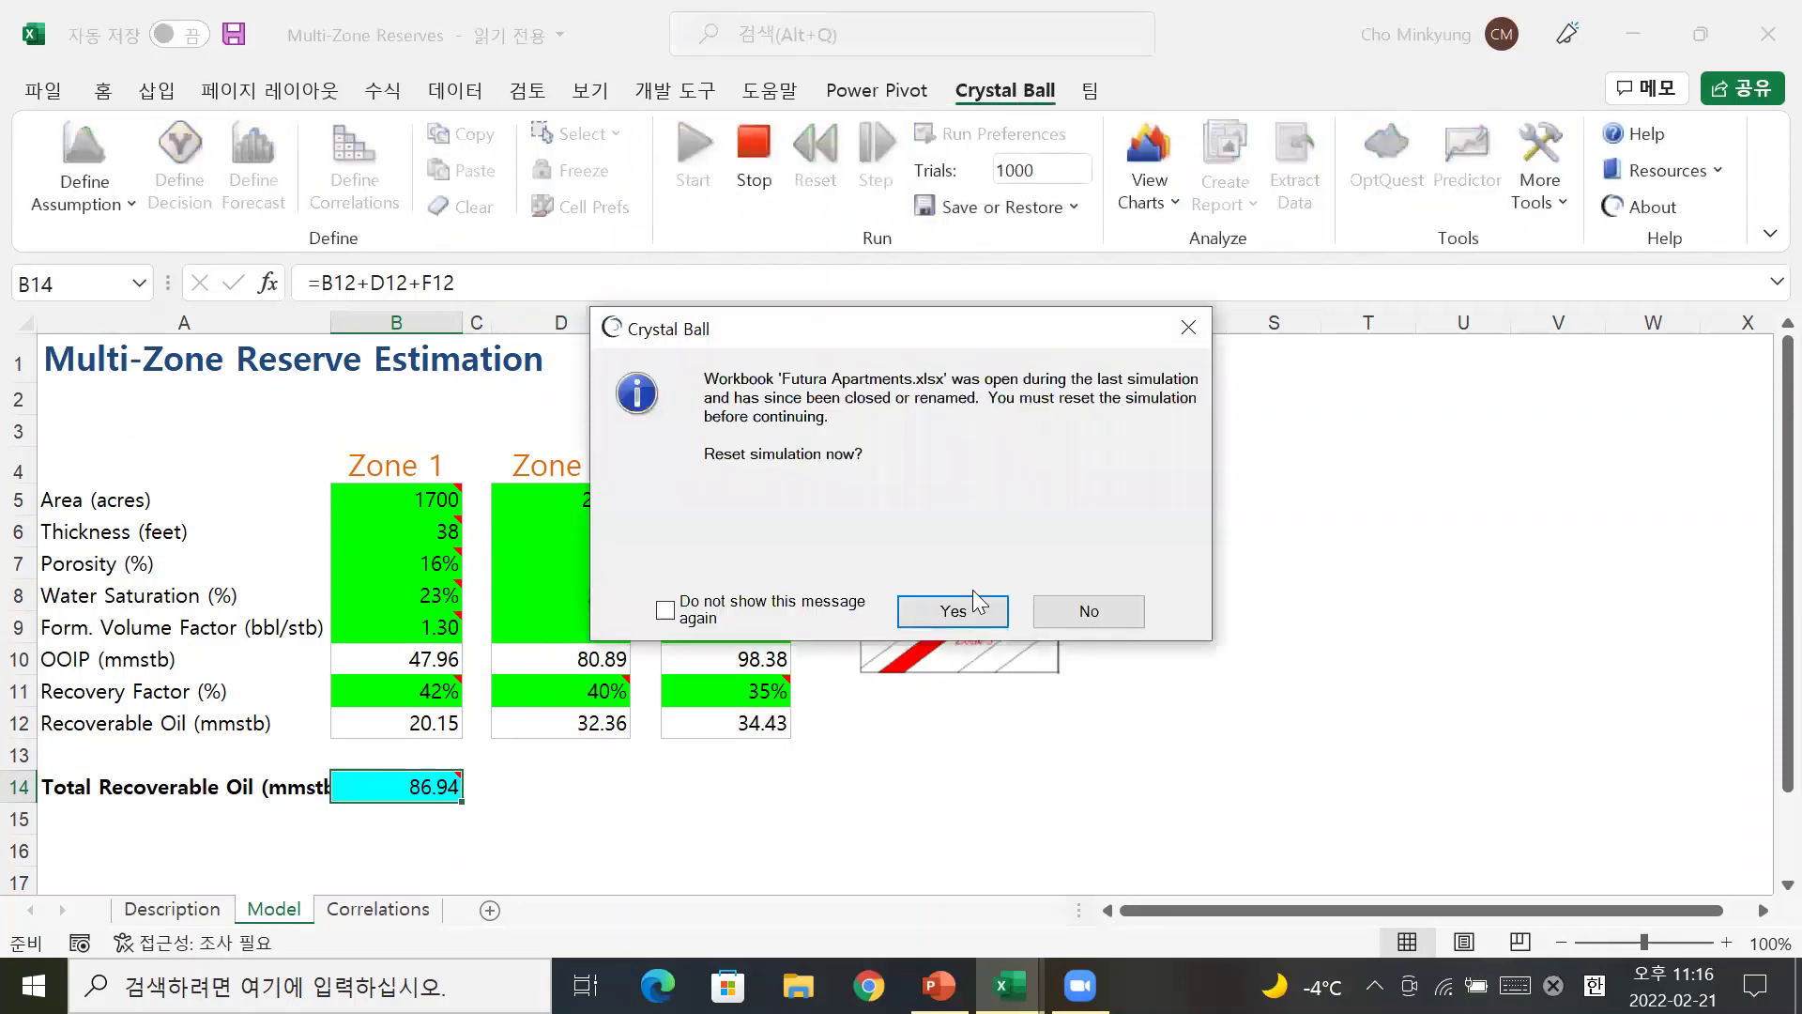
{"action": "left_click", "coordinate": [951, 609]}
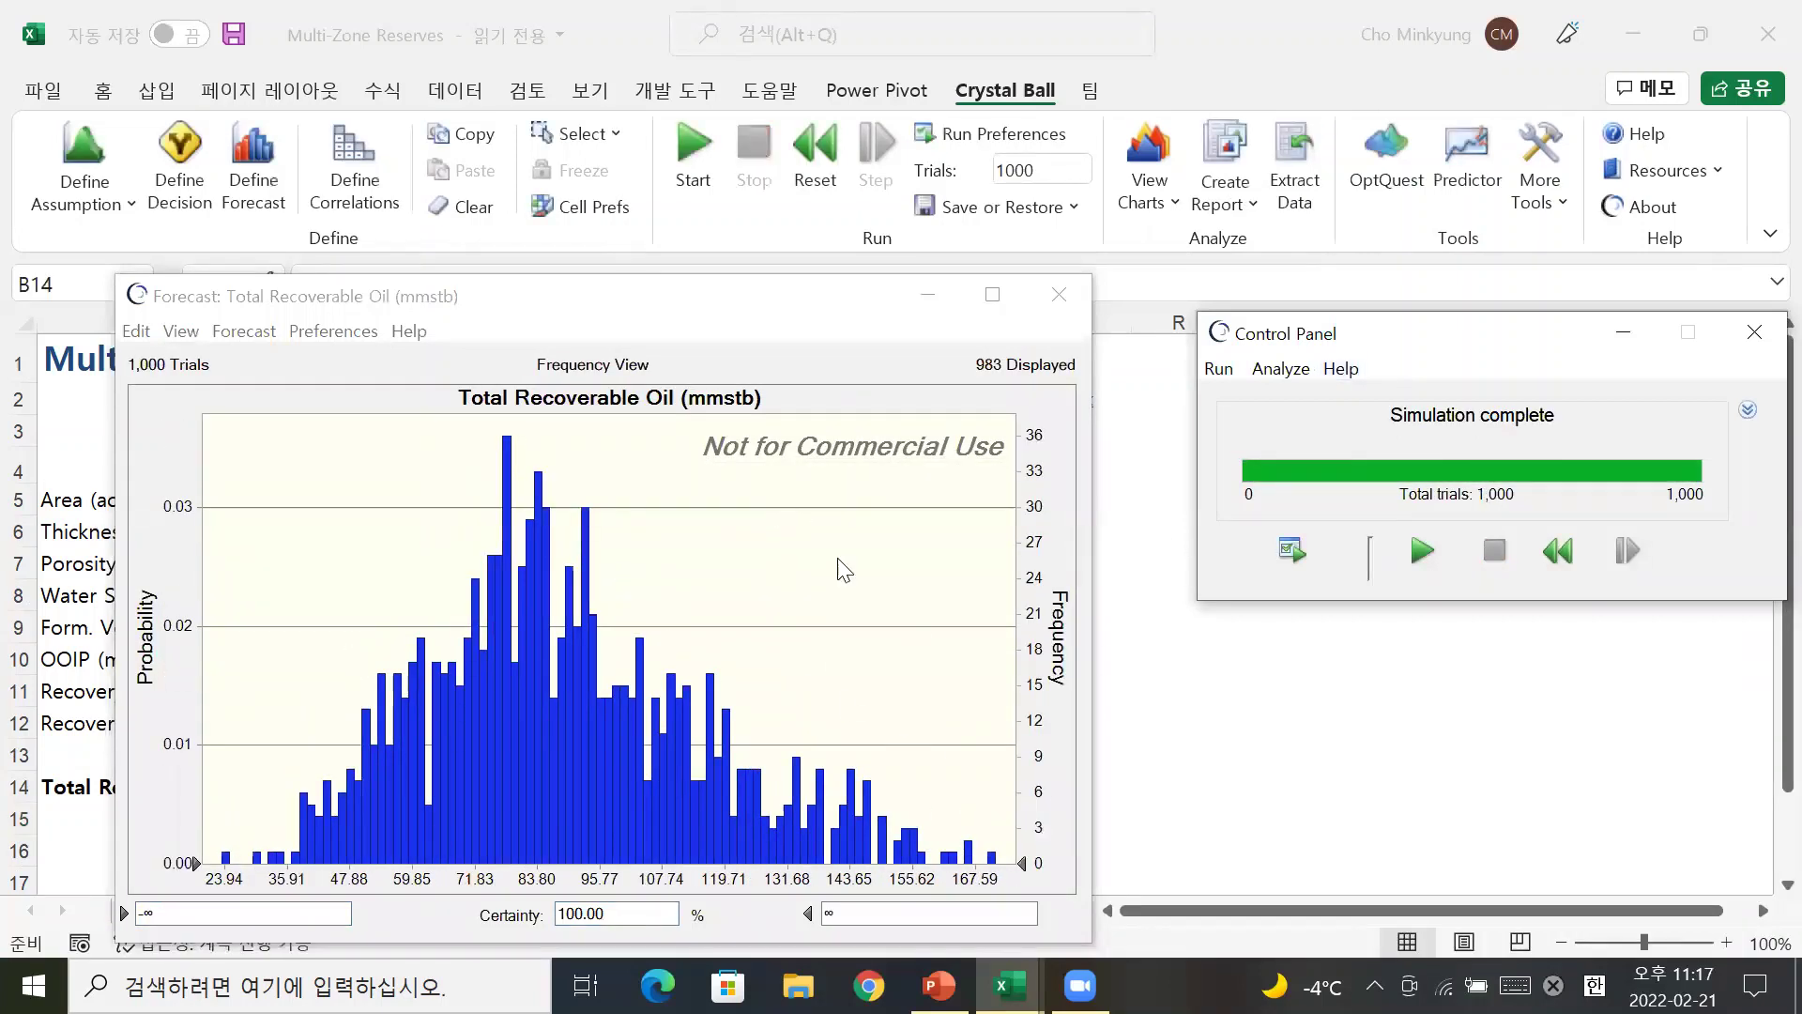
{"action": "left_click", "coordinate": [1059, 295]}
{"action": "left_click", "coordinate": [1751, 332]}
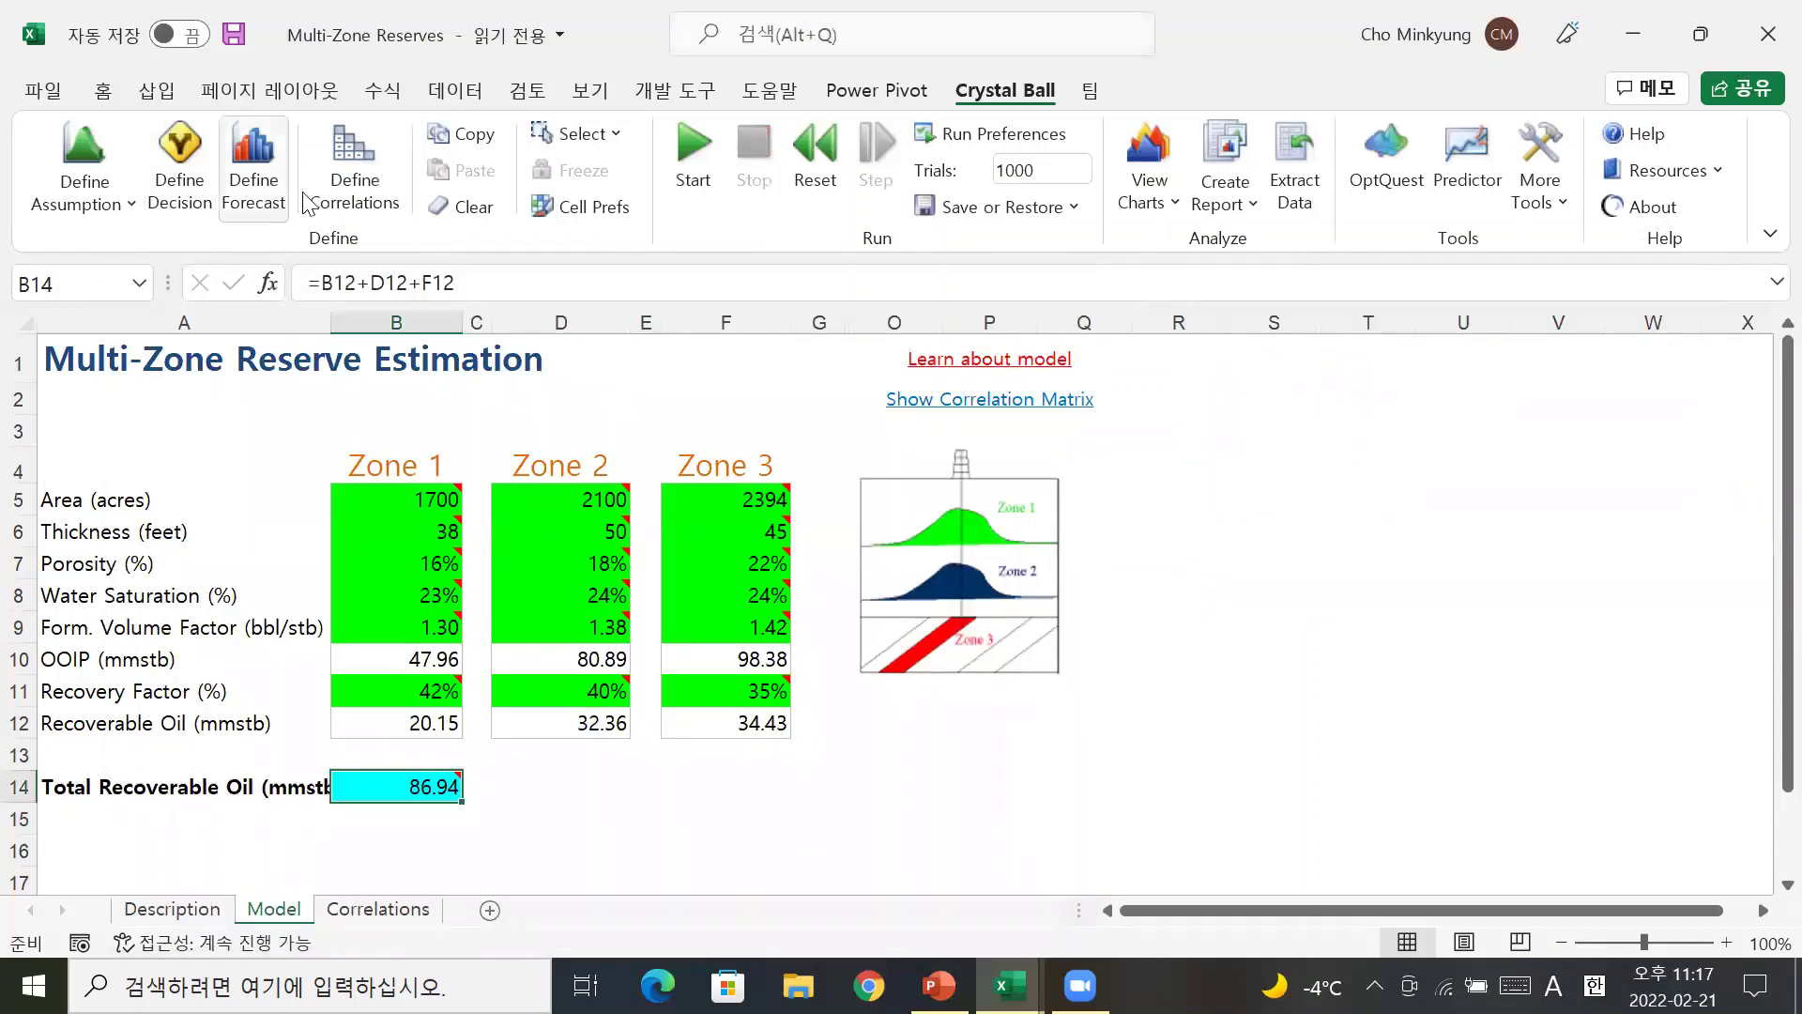
Reset the simulation and examine the Multi-Zone Reserves correlation matrix across its assumptions, then close the matrix view
{"action": "left_click", "coordinate": [366, 216]}
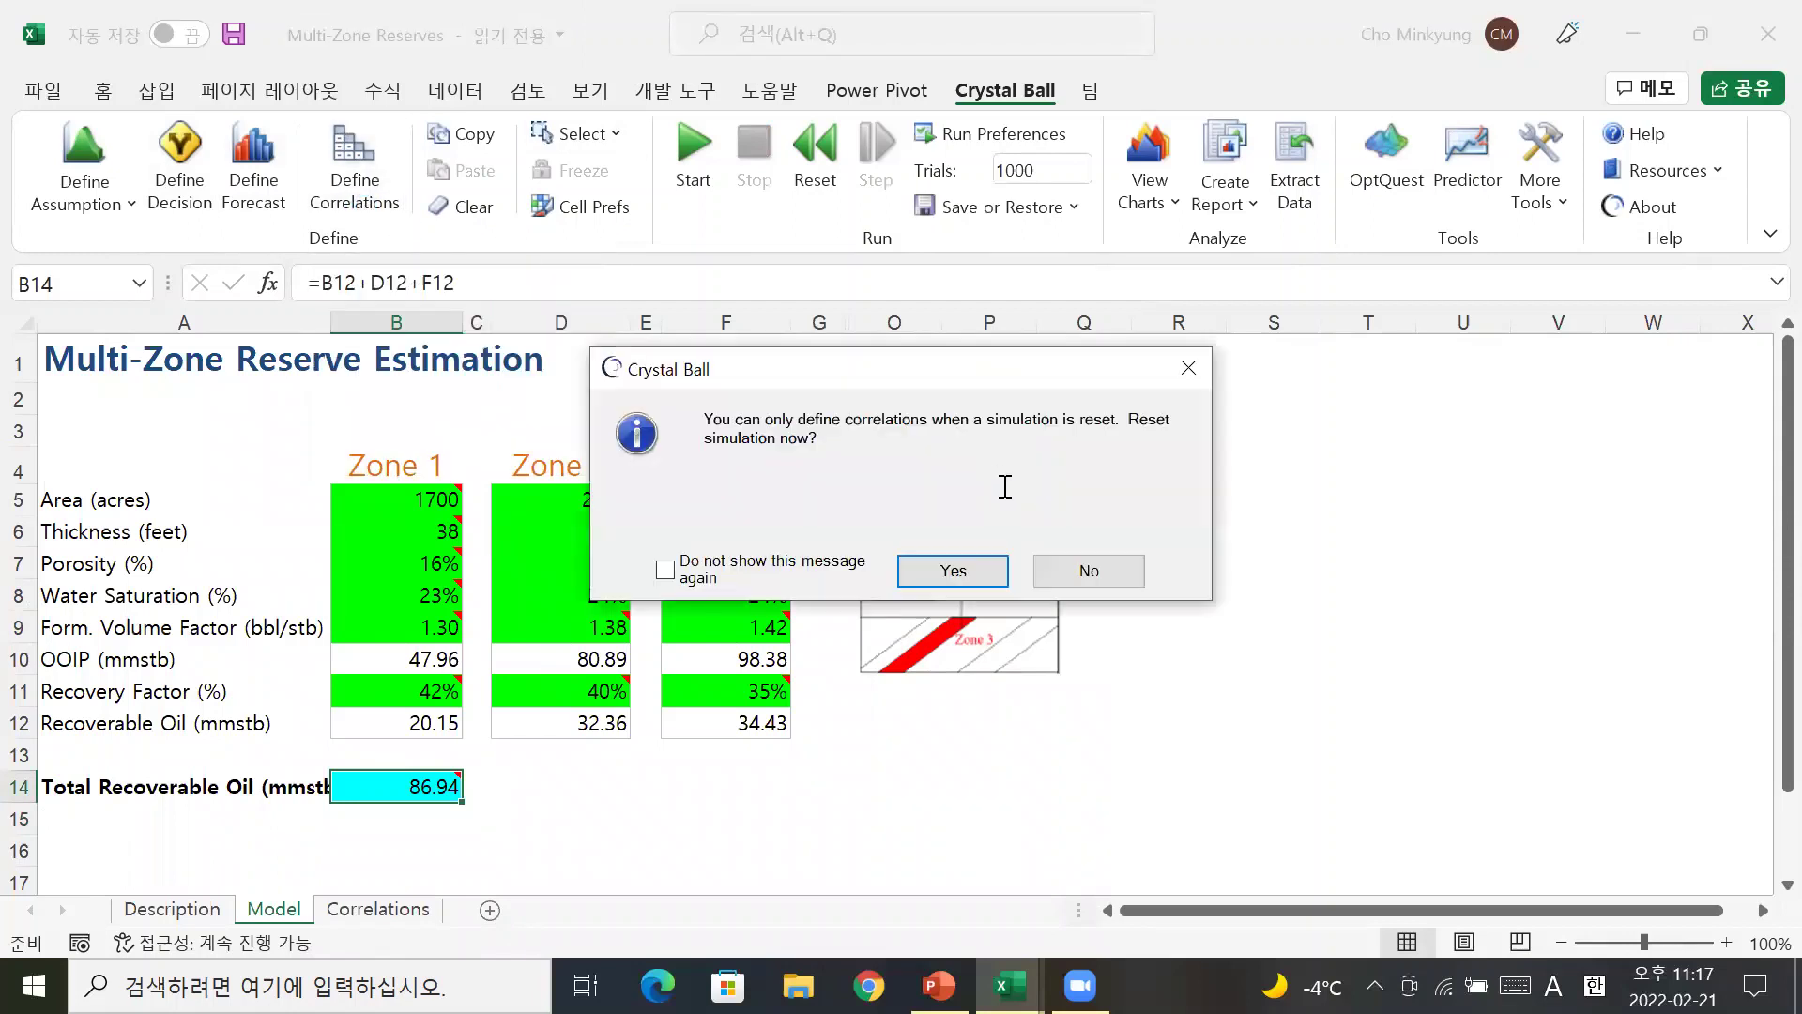
{"action": "left_click", "coordinate": [955, 567]}
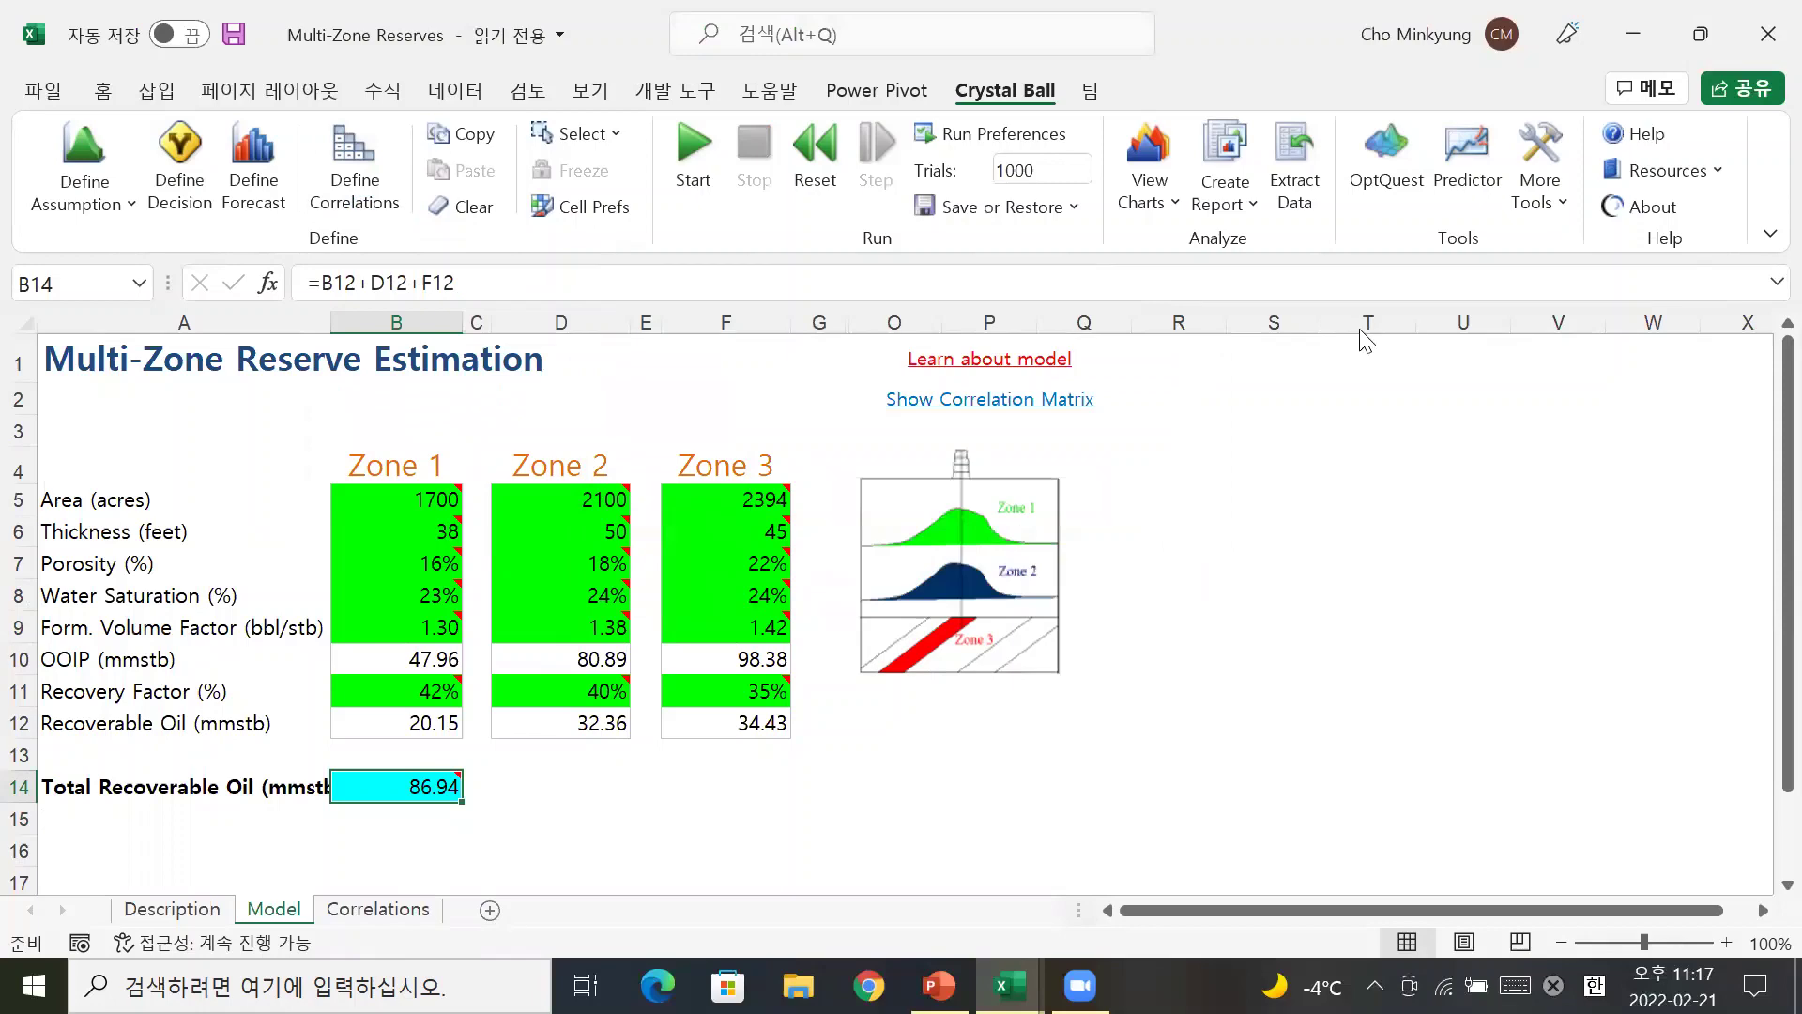
{"action": "left_click", "coordinate": [826, 716]}
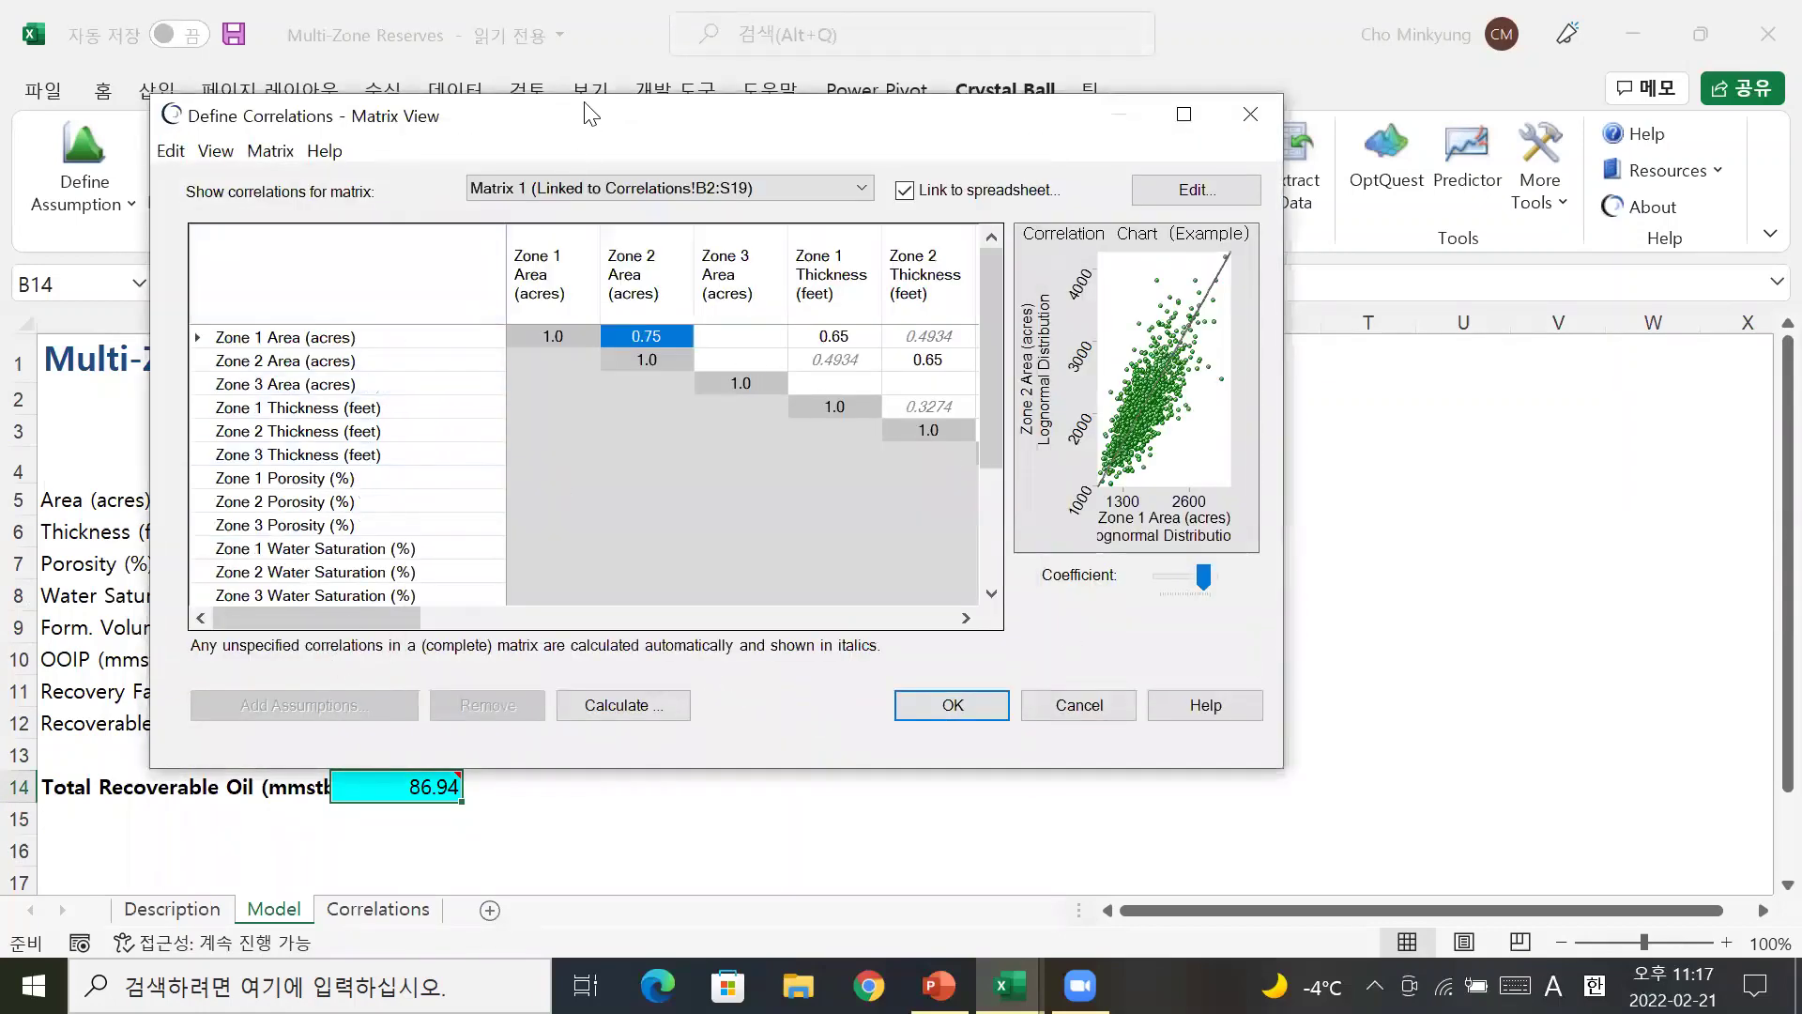
{"action": "left_click_drag", "start_coordinate": [586, 131], "coordinate": [1042, 147]}
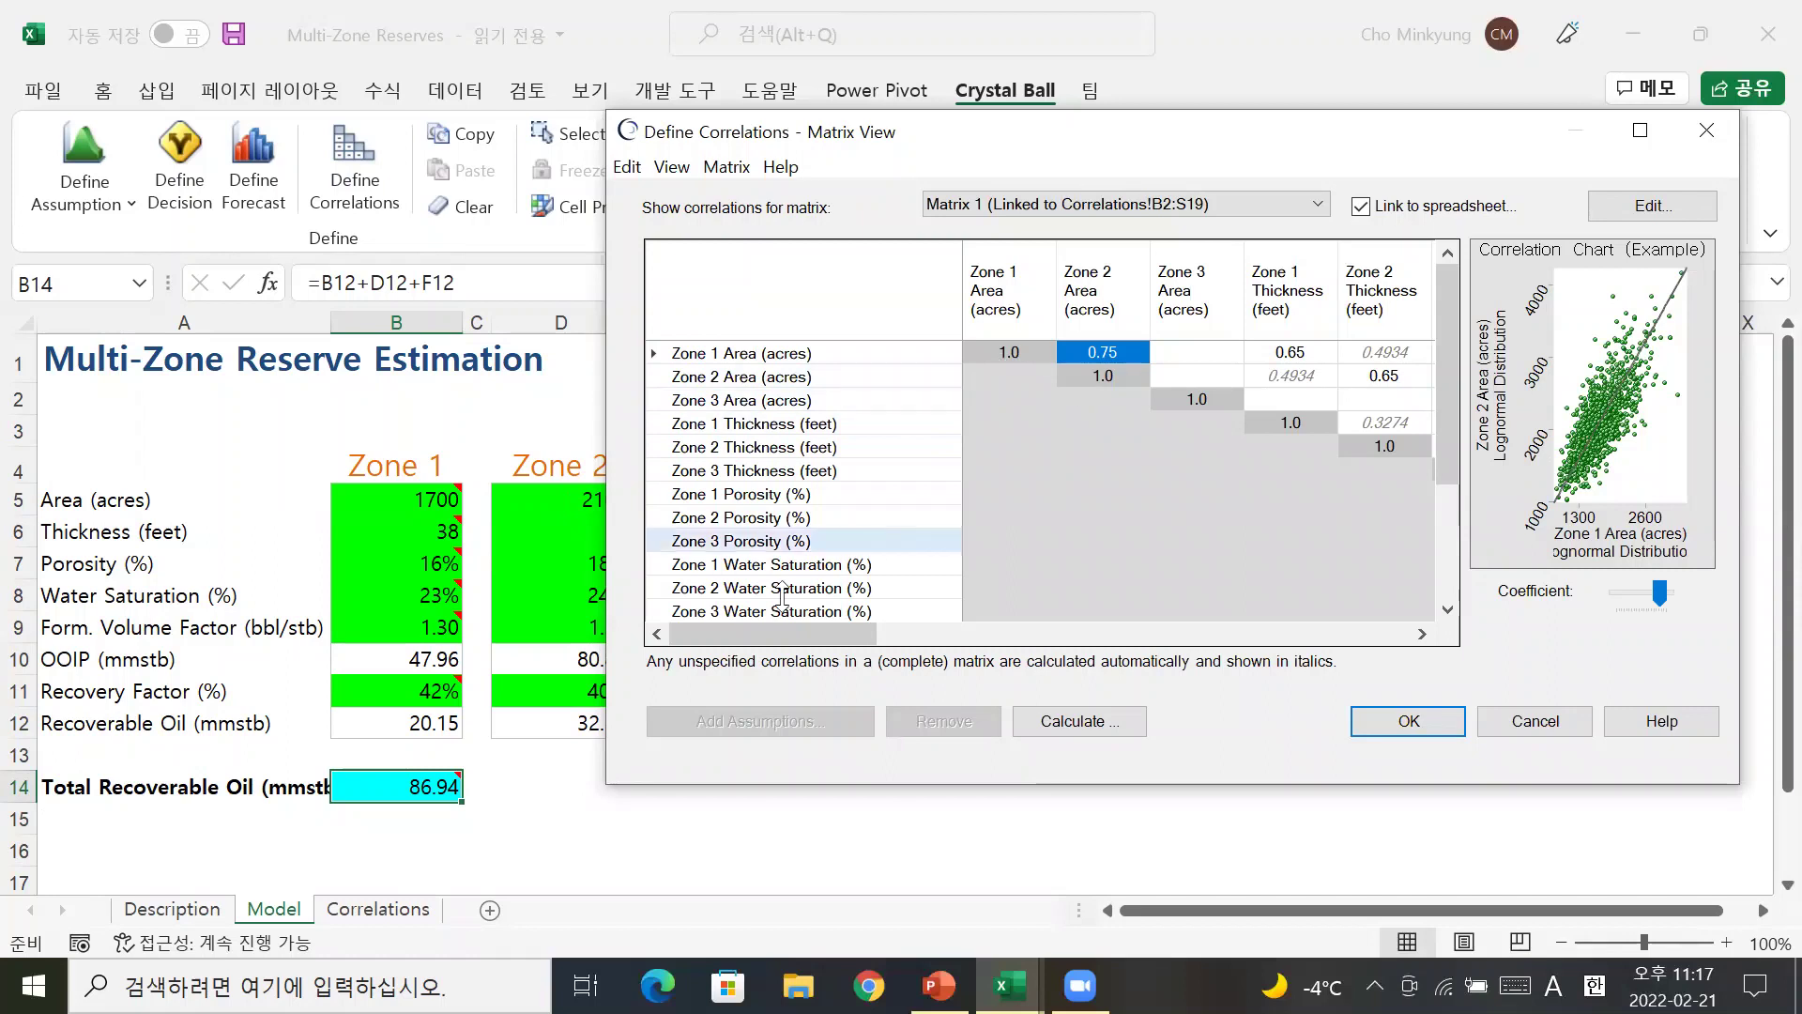
{"action": "scroll", "coordinate": [751, 616], "scroll_direction": "down", "scroll_amount": 2}
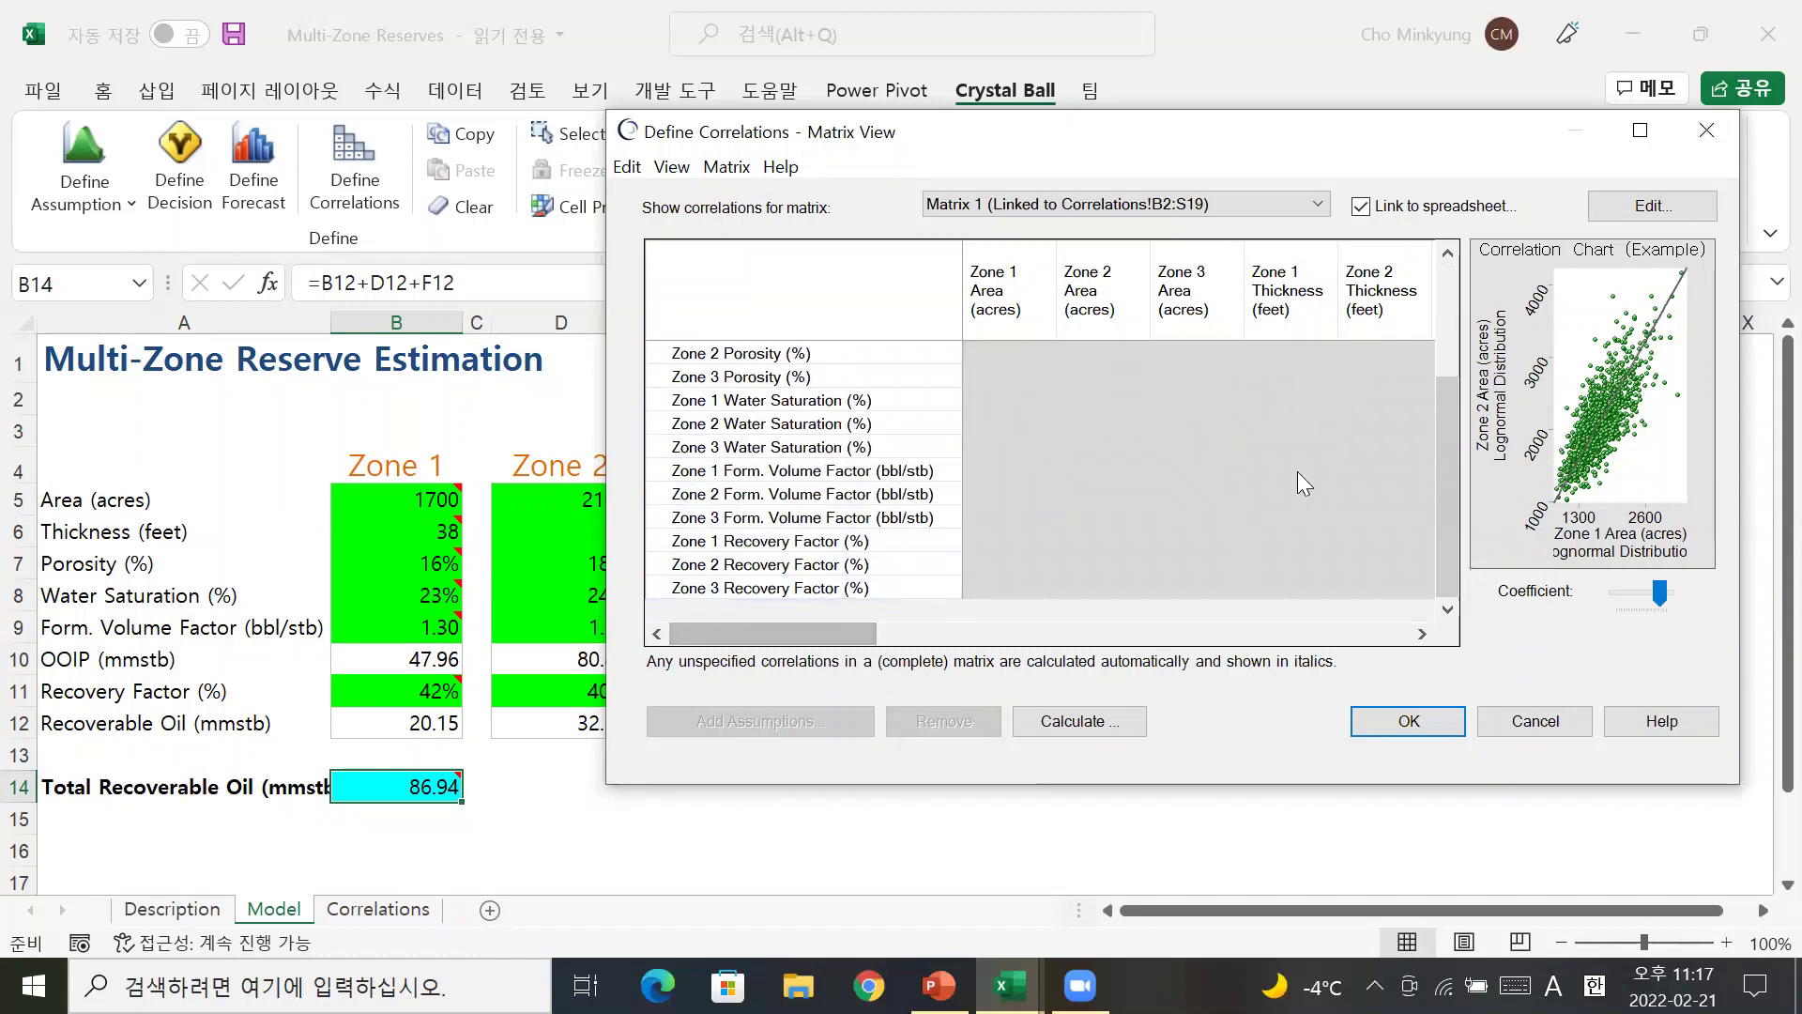
{"action": "scroll", "coordinate": [1297, 471], "scroll_direction": "up", "scroll_amount": 2}
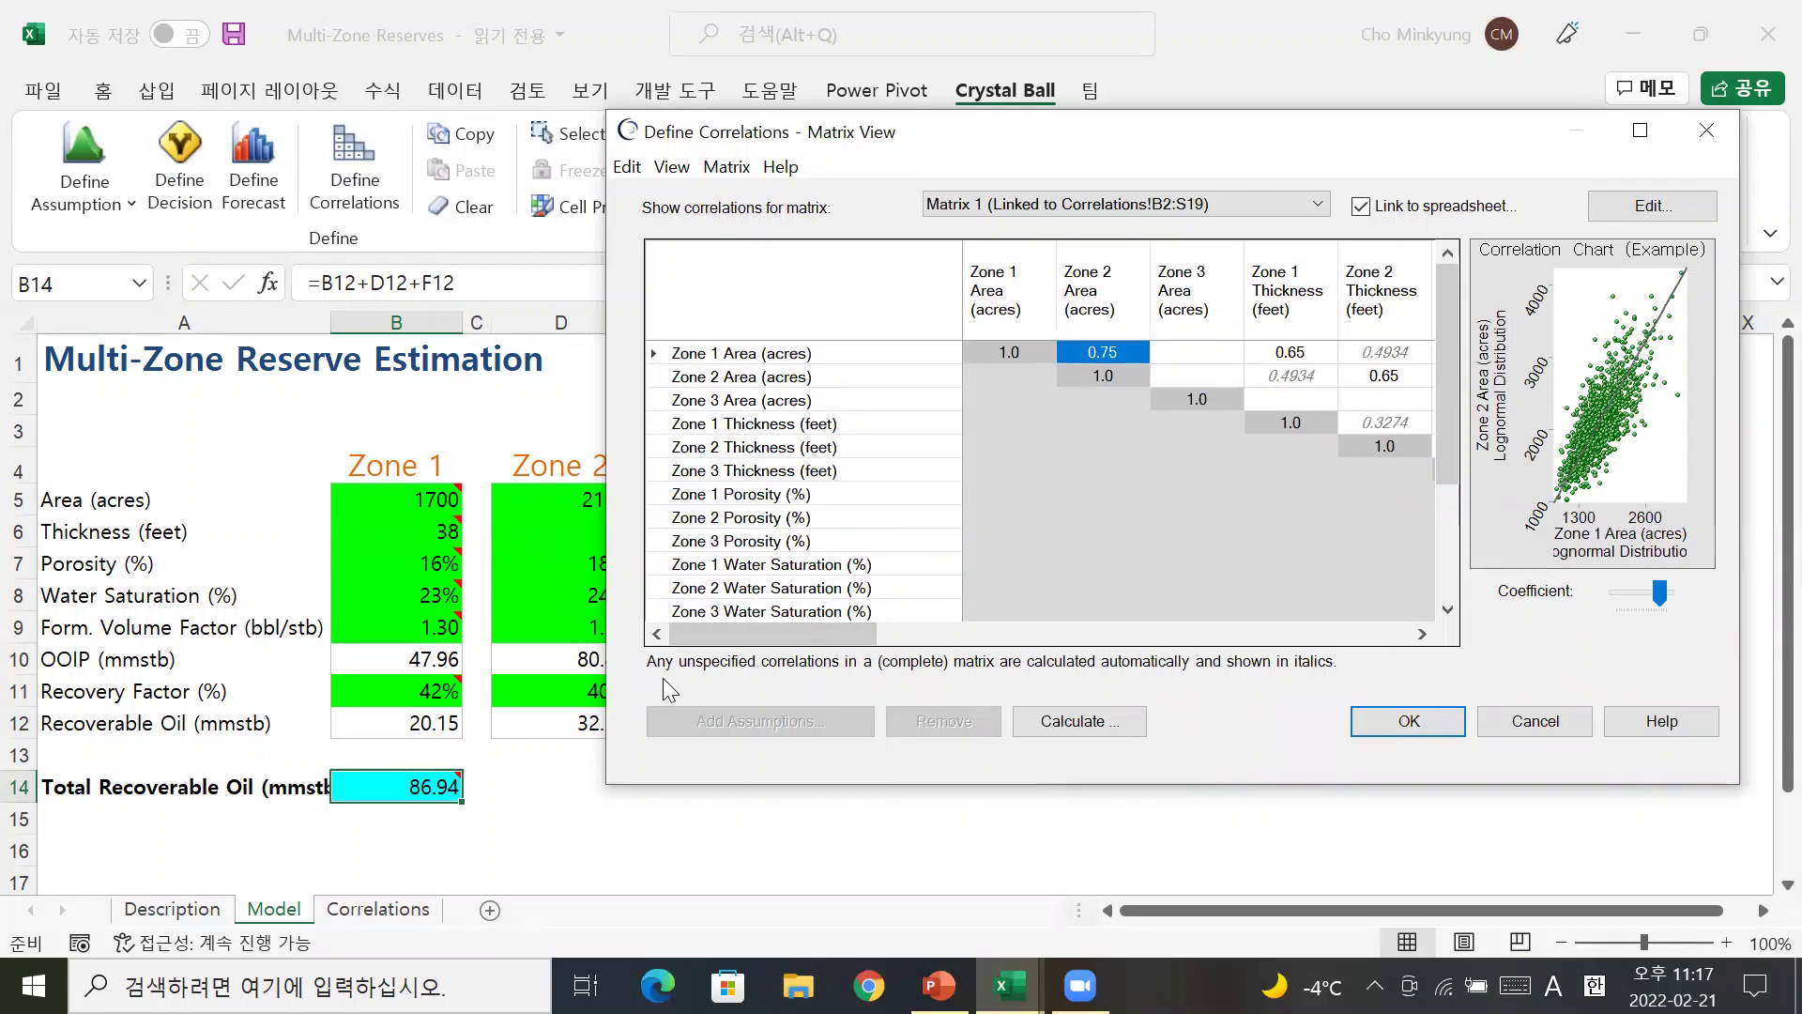
{"action": "left_click_drag", "start_coordinate": [710, 627], "coordinate": [793, 631]}
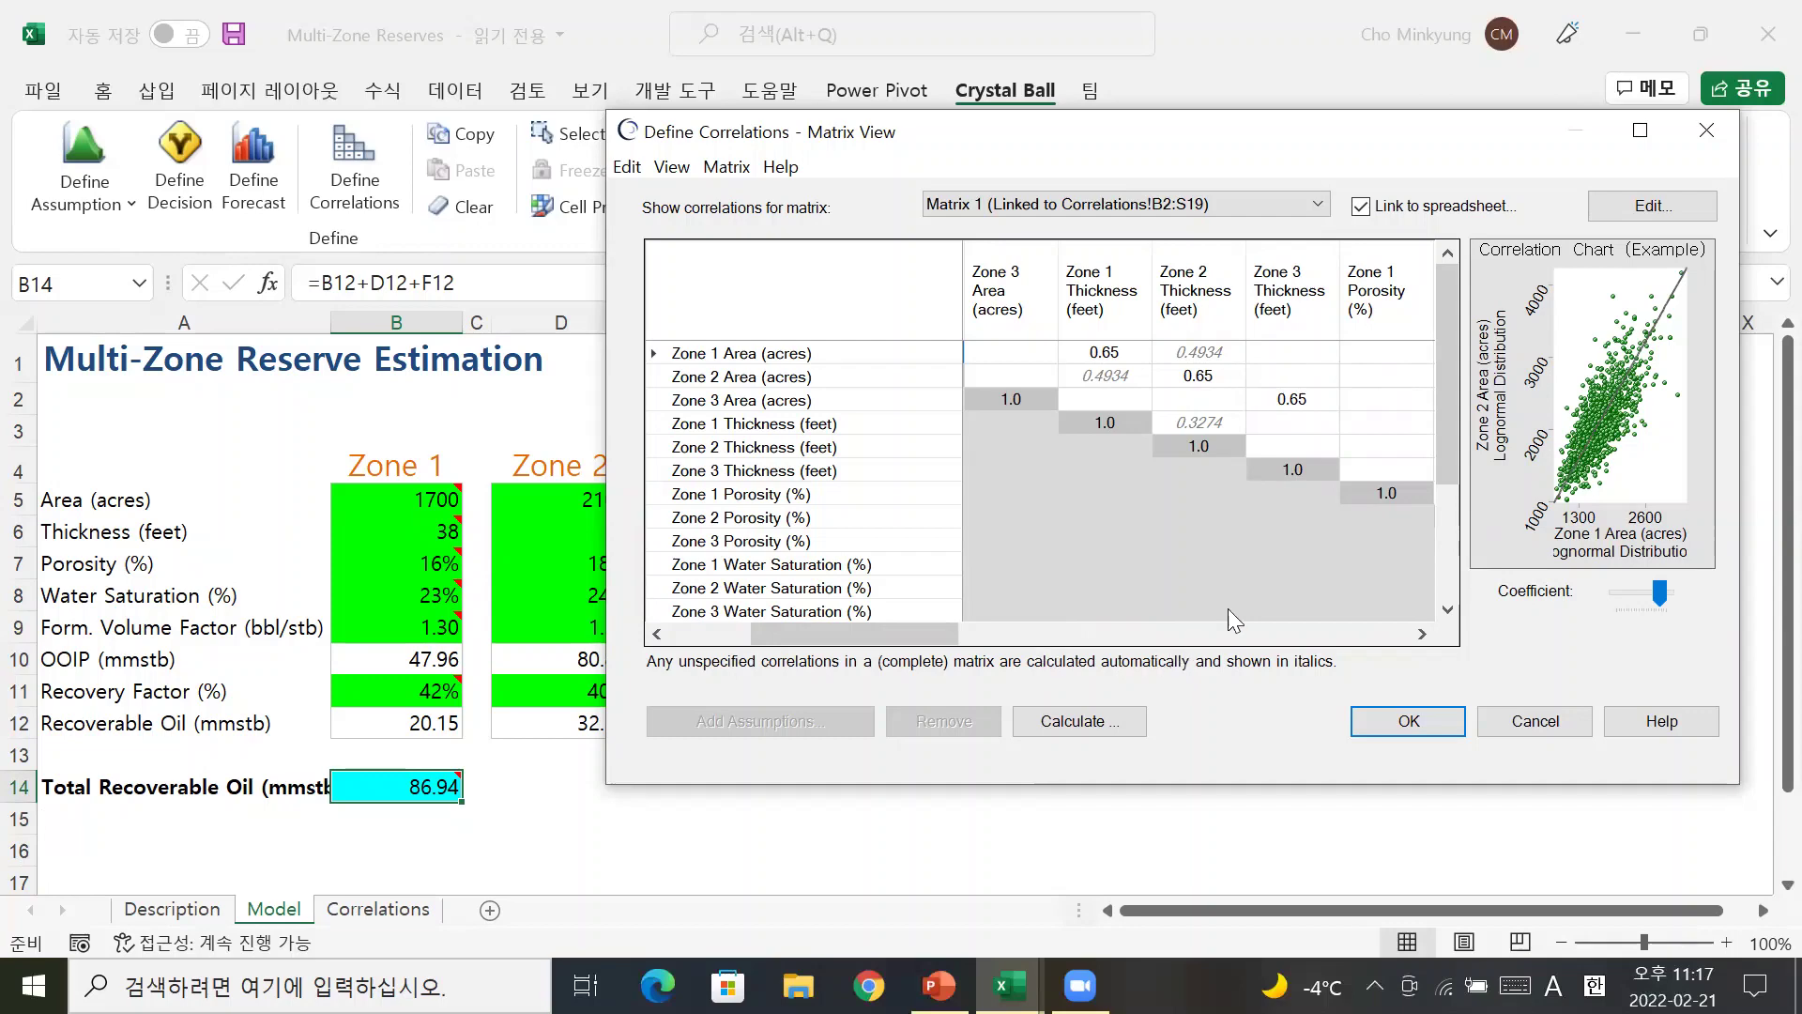
{"action": "left_click", "coordinate": [1710, 139]}
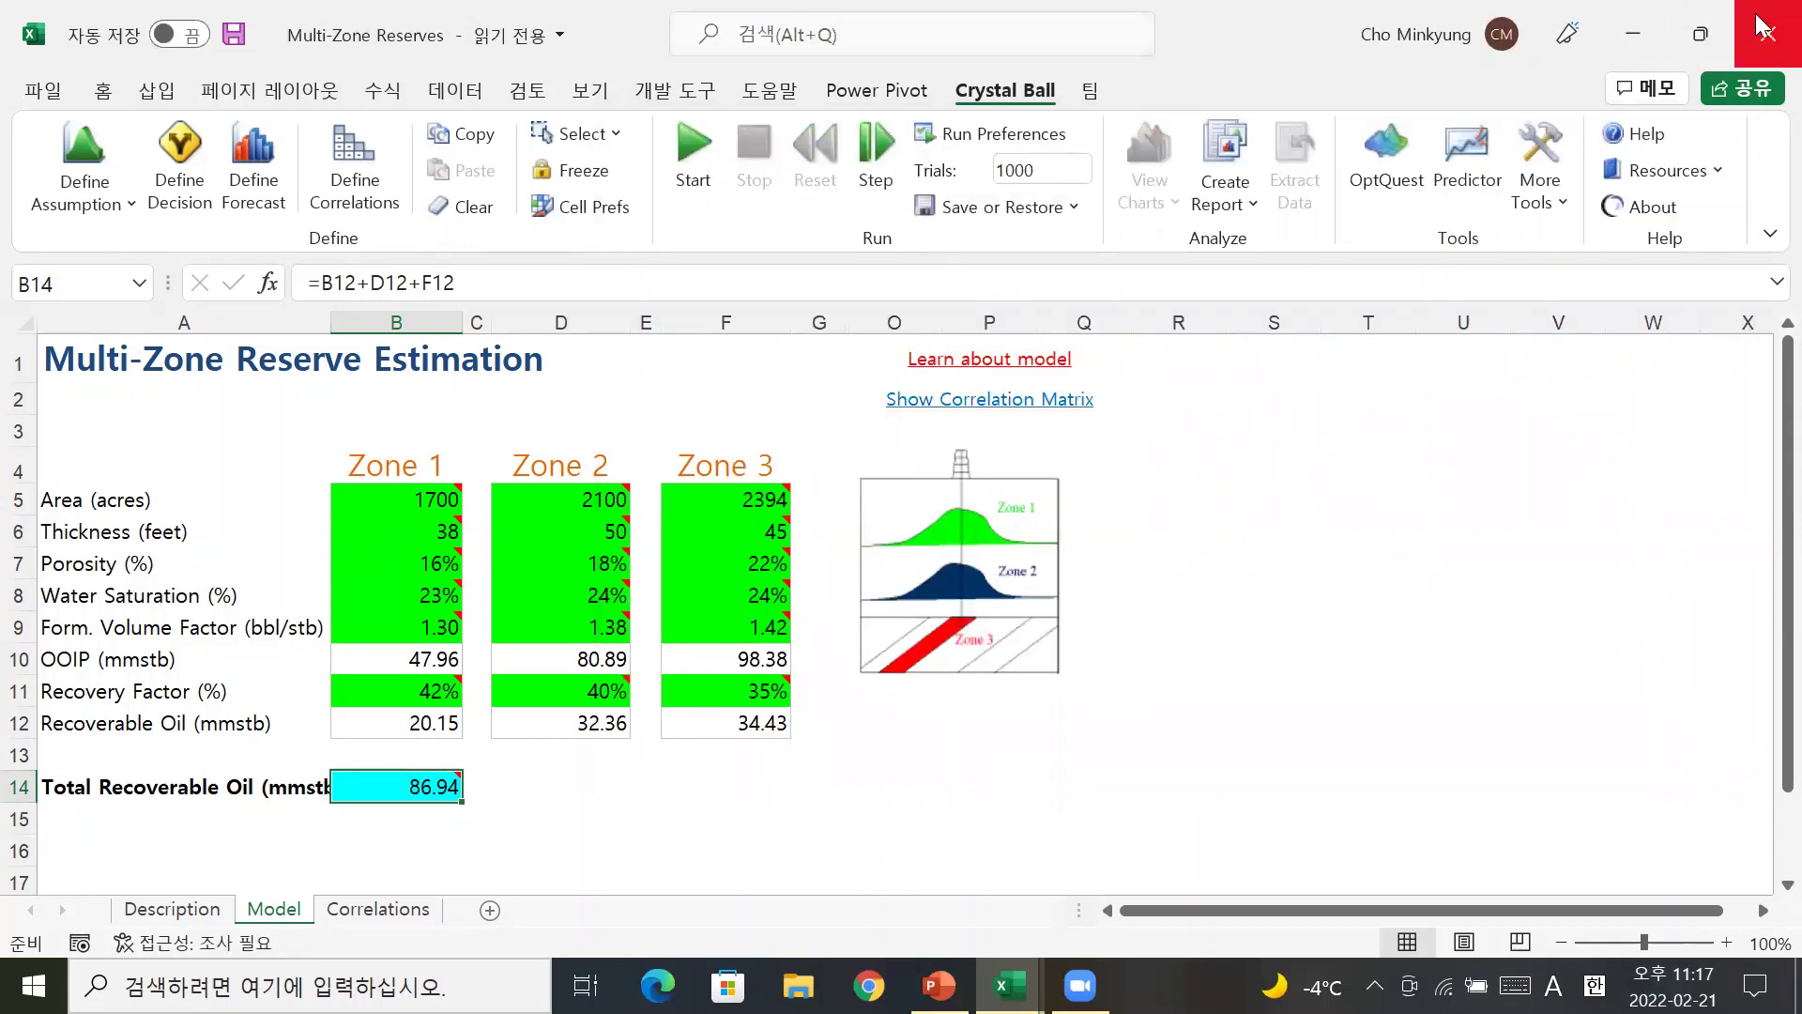
Close the Multi-Zone Reserves workbook without saving and close the Examples Guide workbook
{"action": "left_click", "coordinate": [1769, 34]}
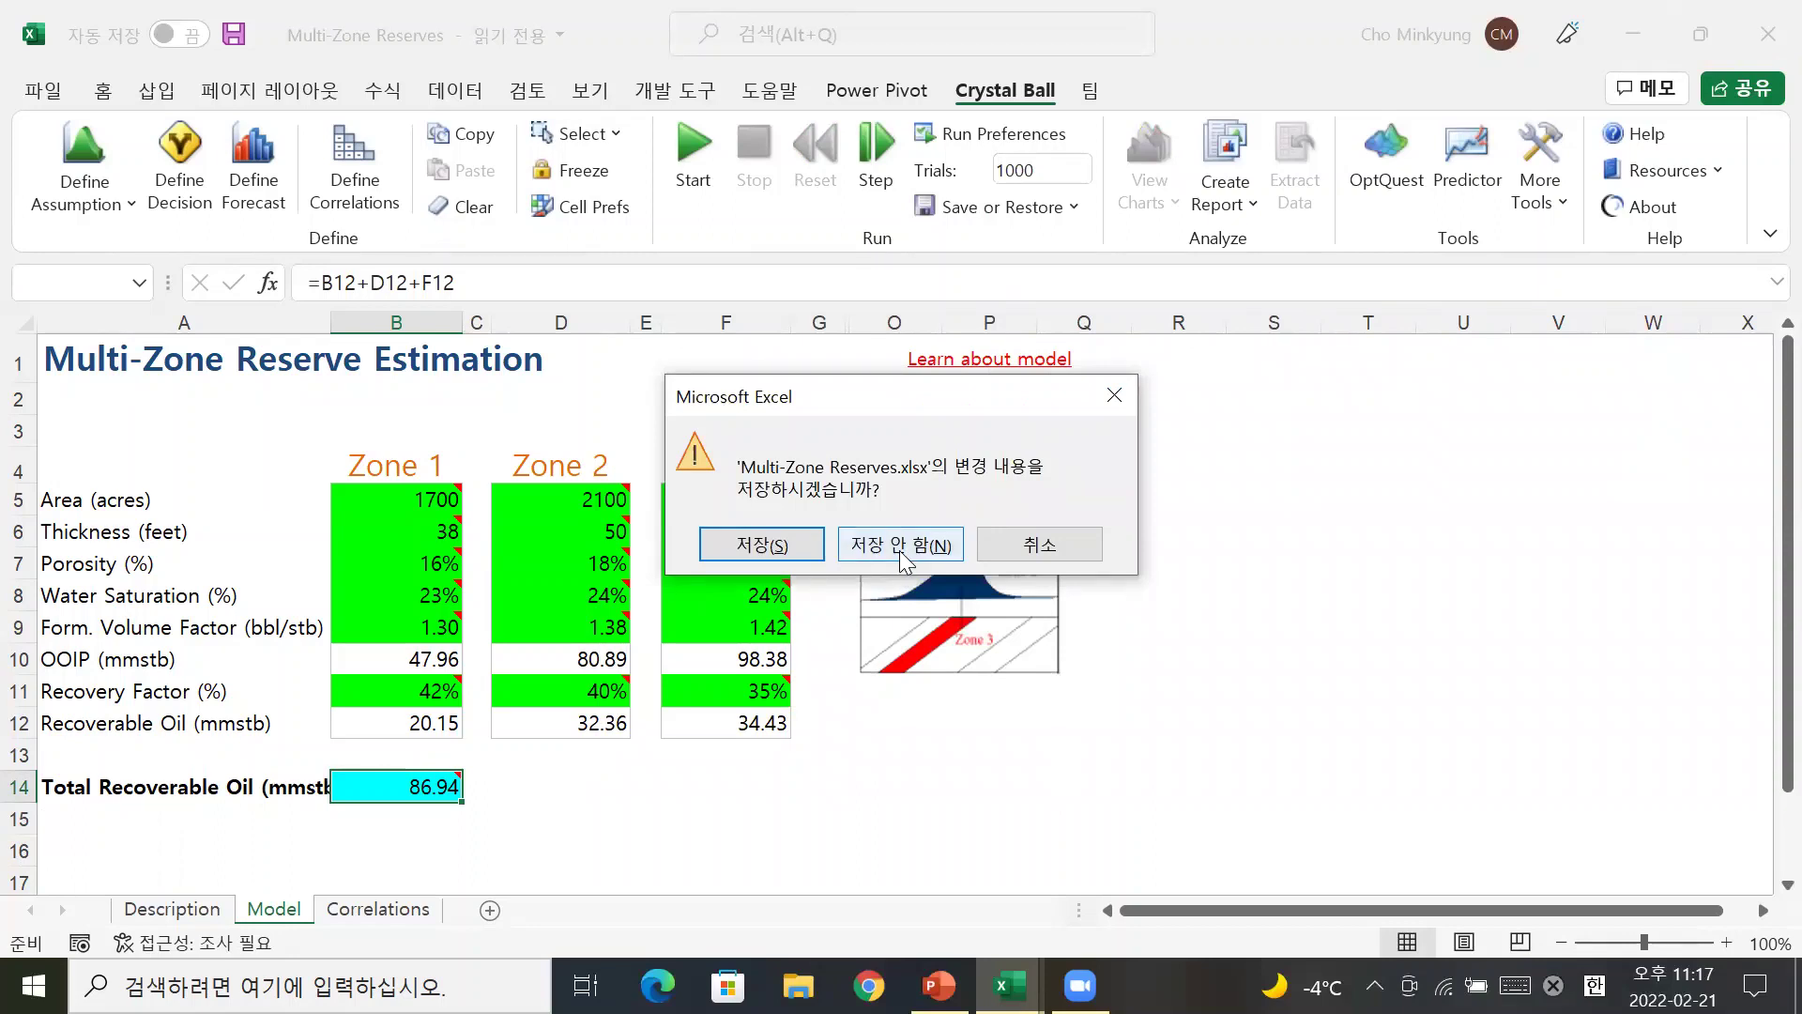
{"action": "left_click", "coordinate": [899, 547]}
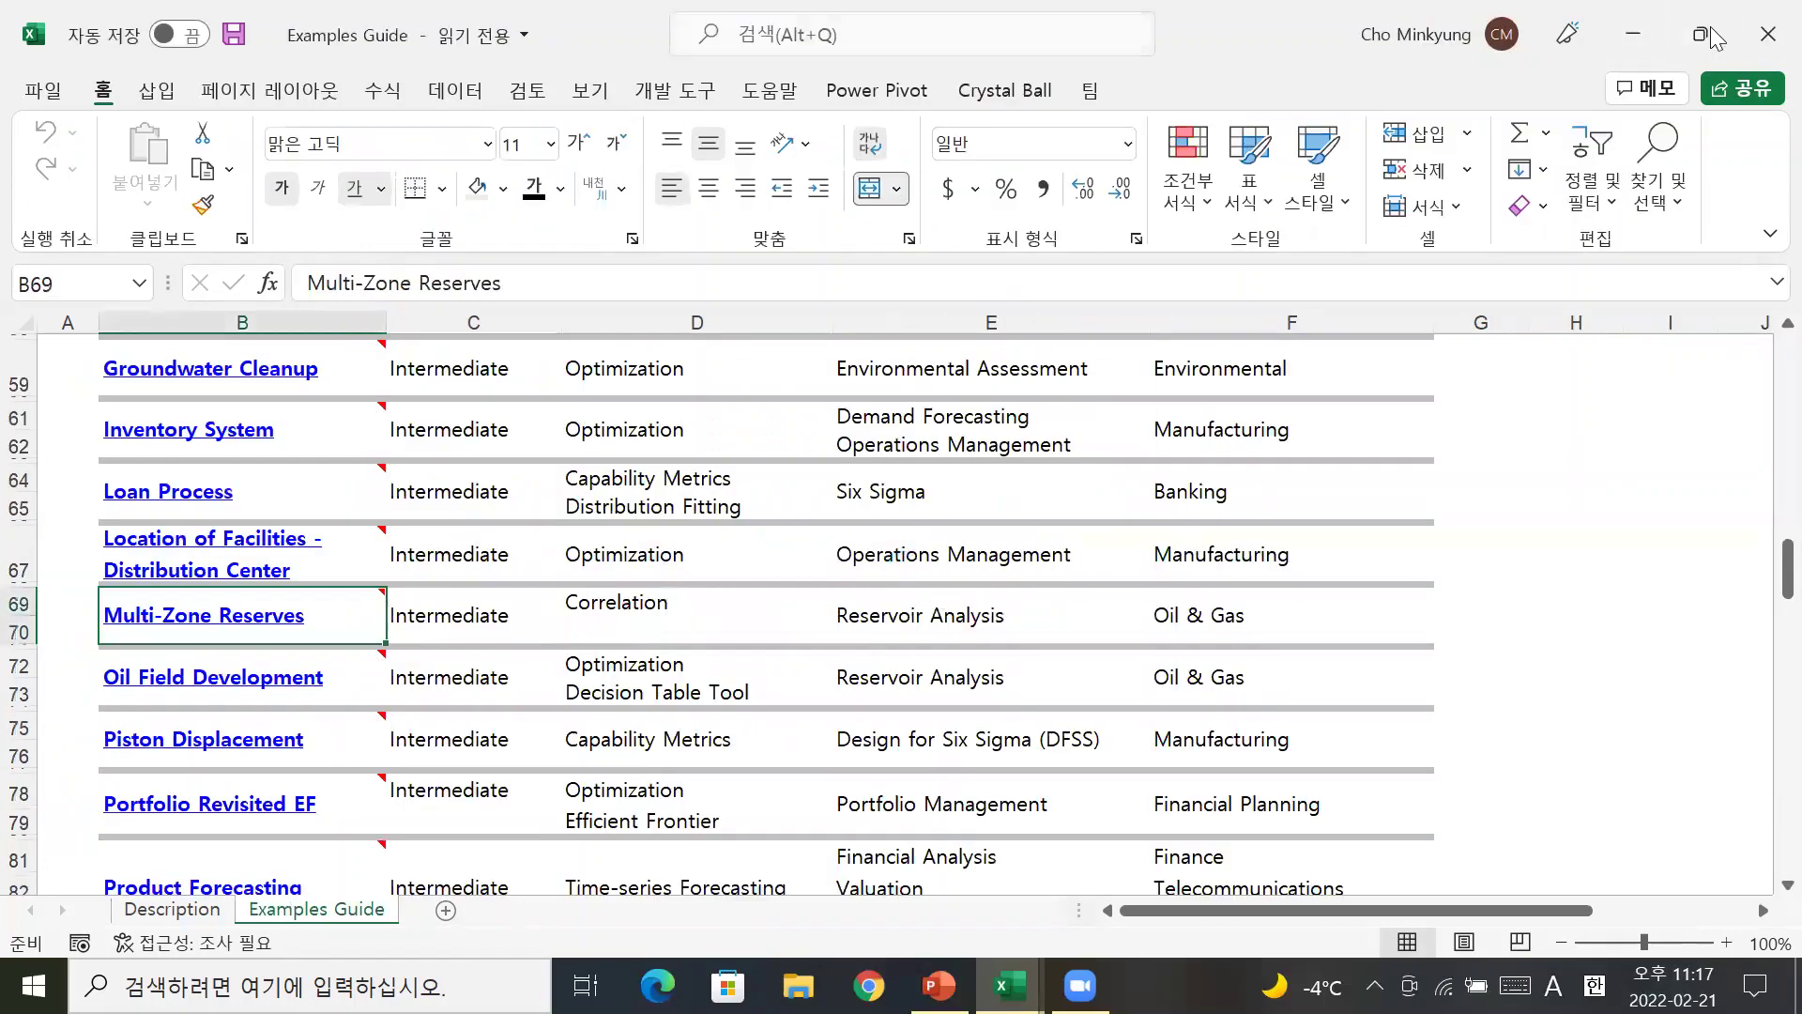
{"action": "left_click", "coordinate": [1768, 34]}
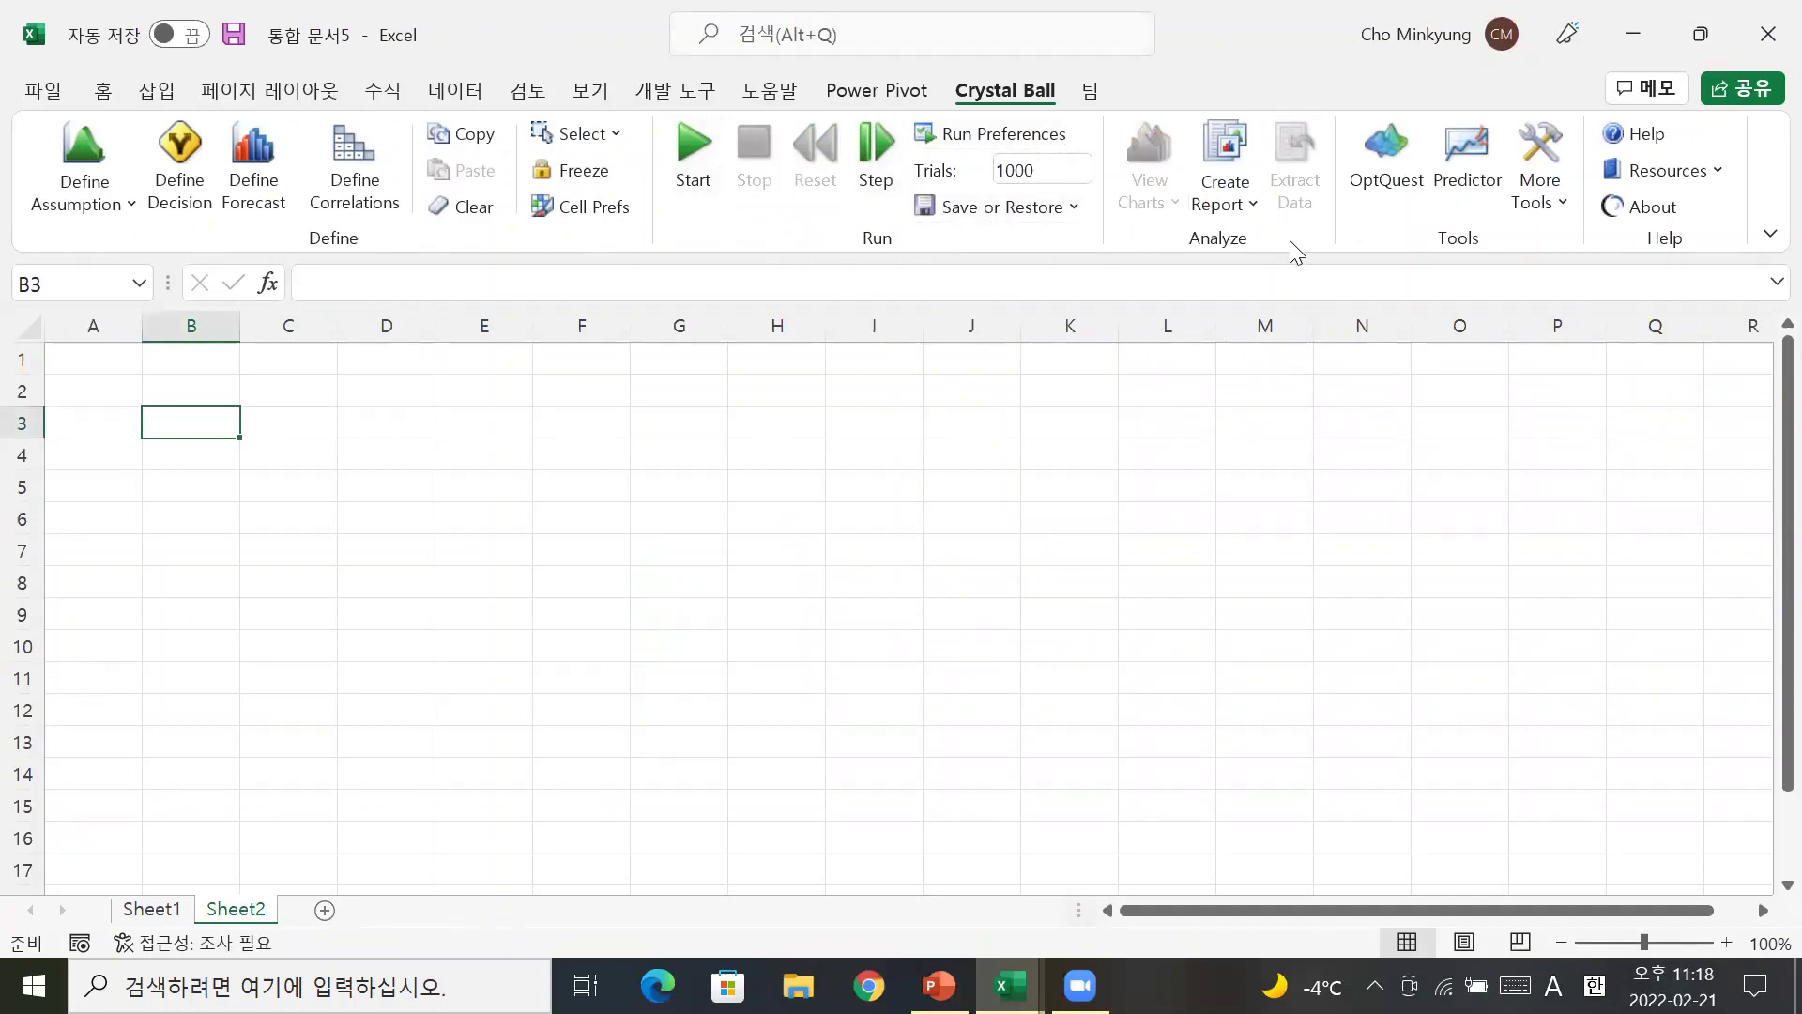
{"action": "left_click", "coordinate": [1246, 207]}
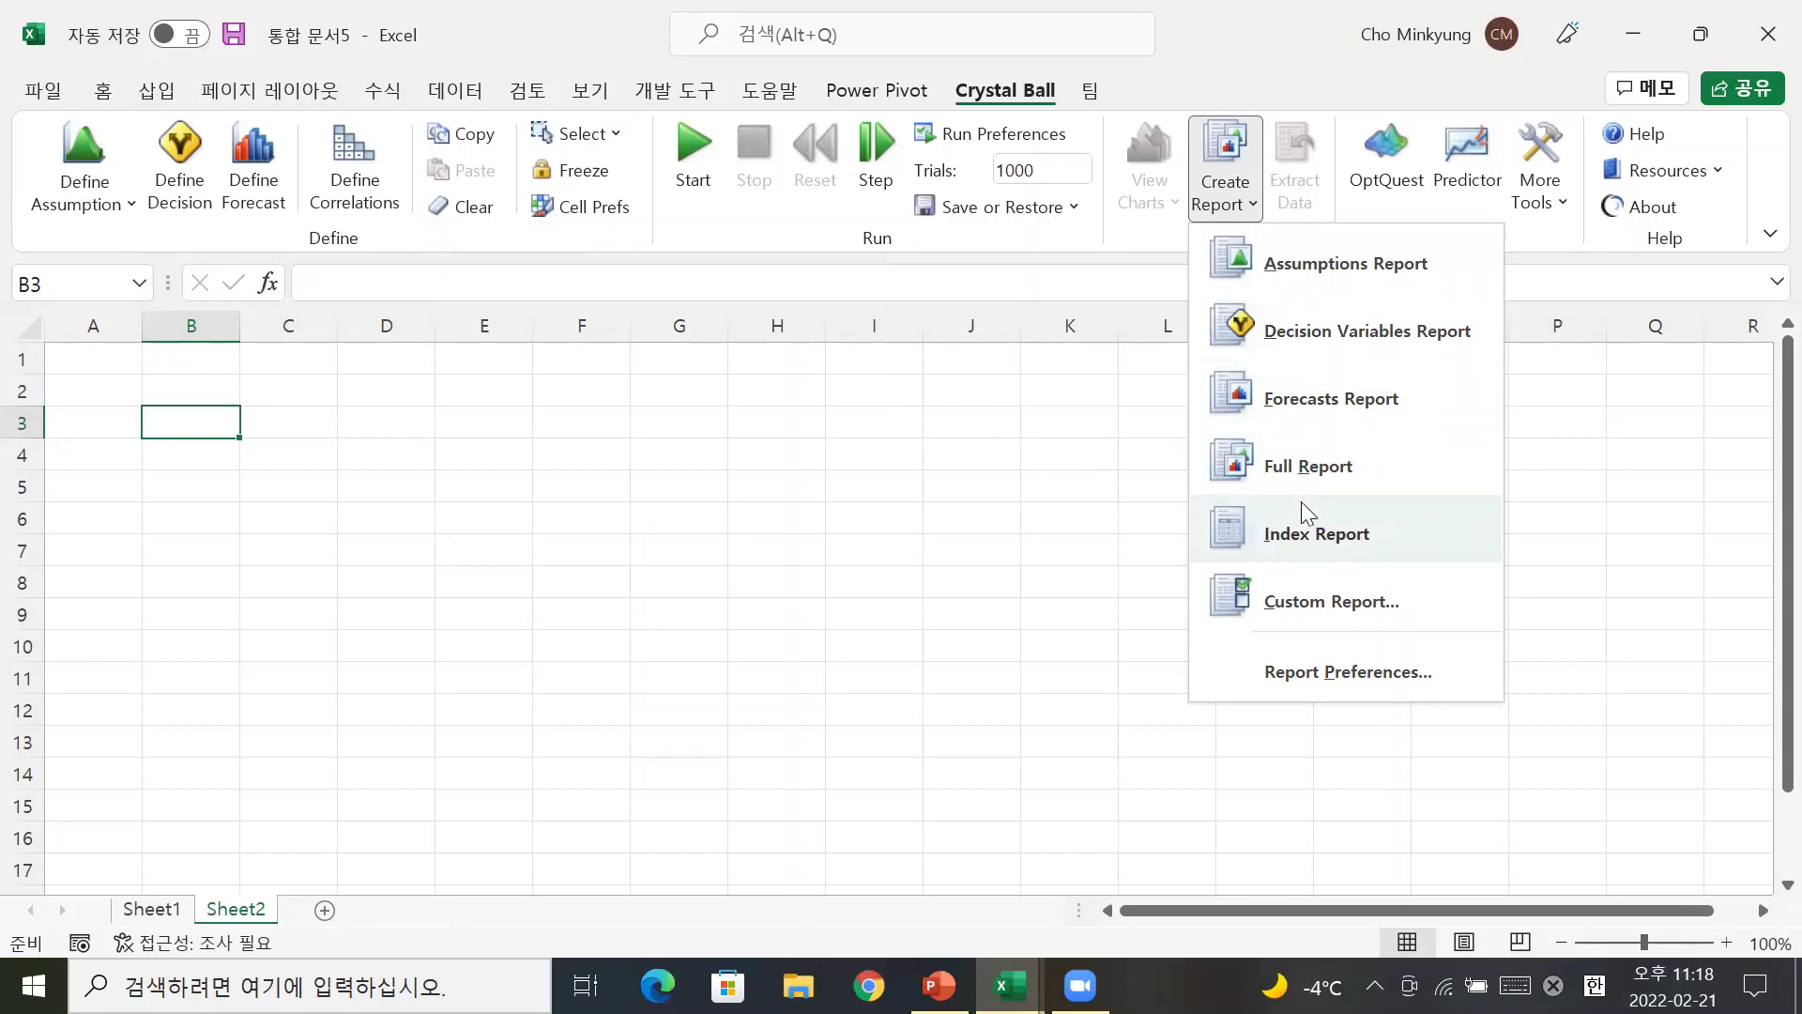
{"action": "mouse_move", "coordinate": [1009, 985]}
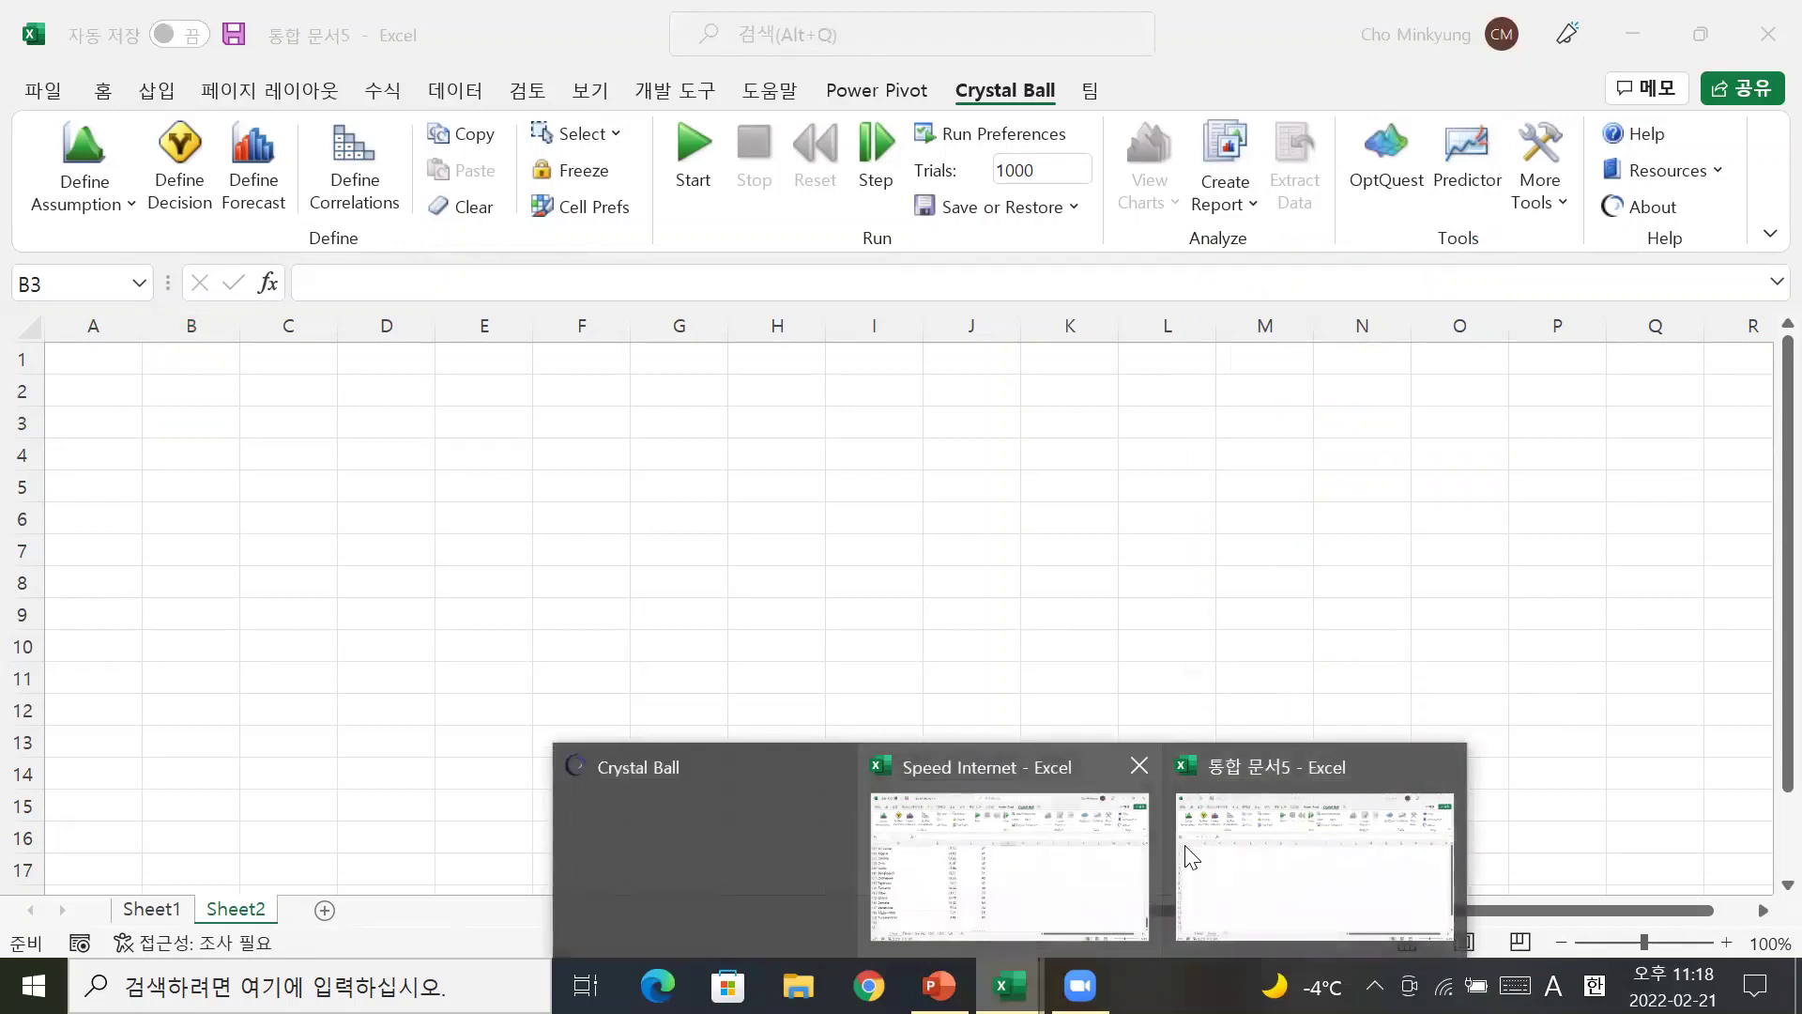
{"action": "left_click", "coordinate": [1217, 242]}
{"action": "left_click", "coordinate": [1223, 192]}
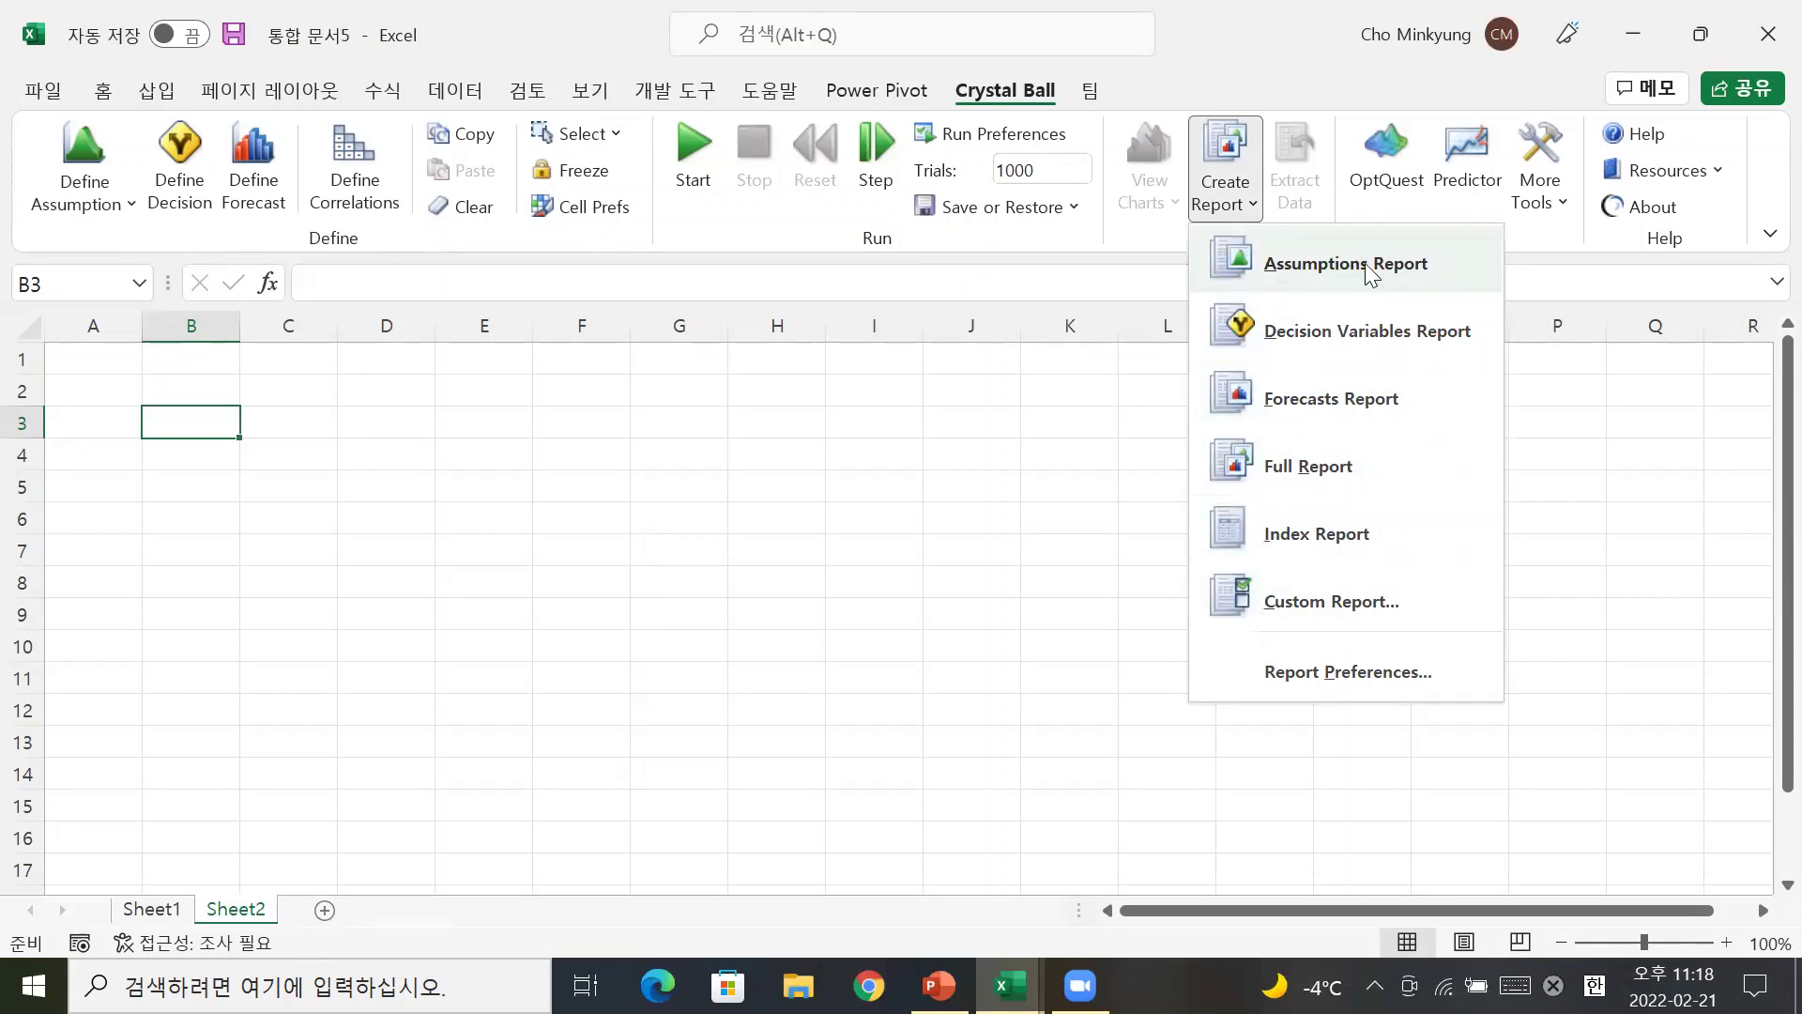
{"action": "left_click", "coordinate": [954, 590]}
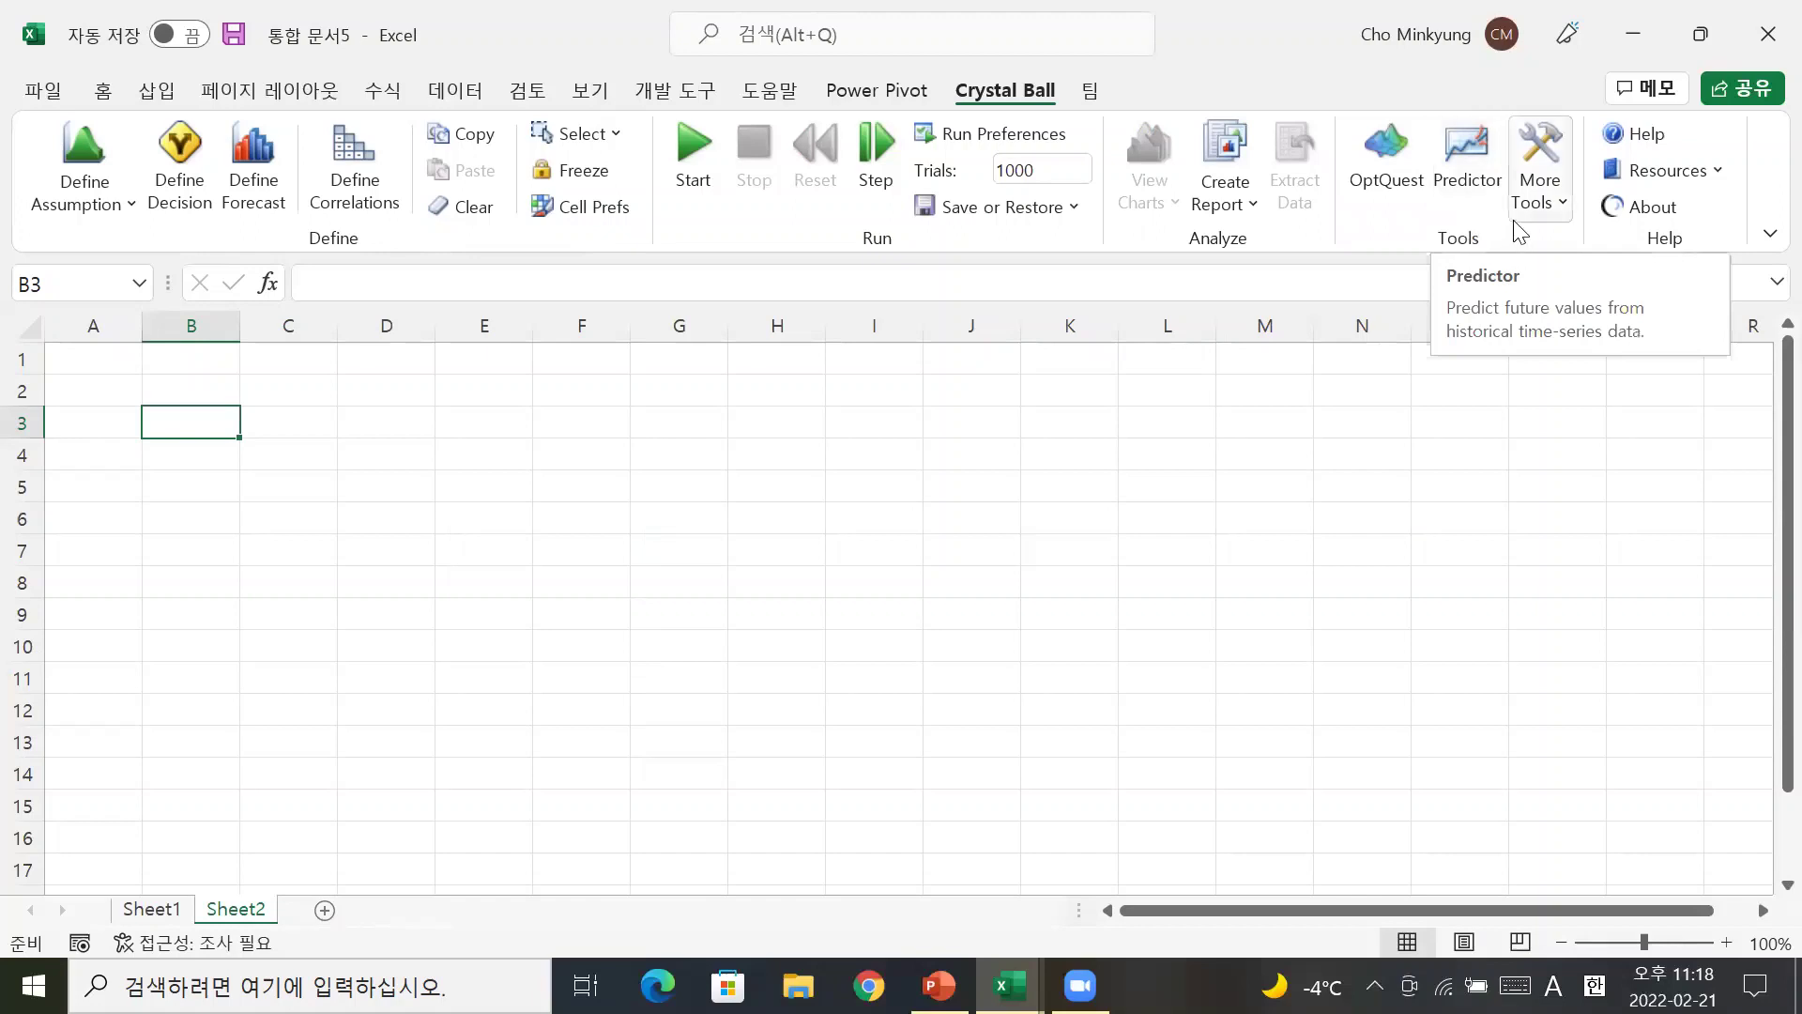
{"action": "left_click", "coordinate": [1538, 188]}
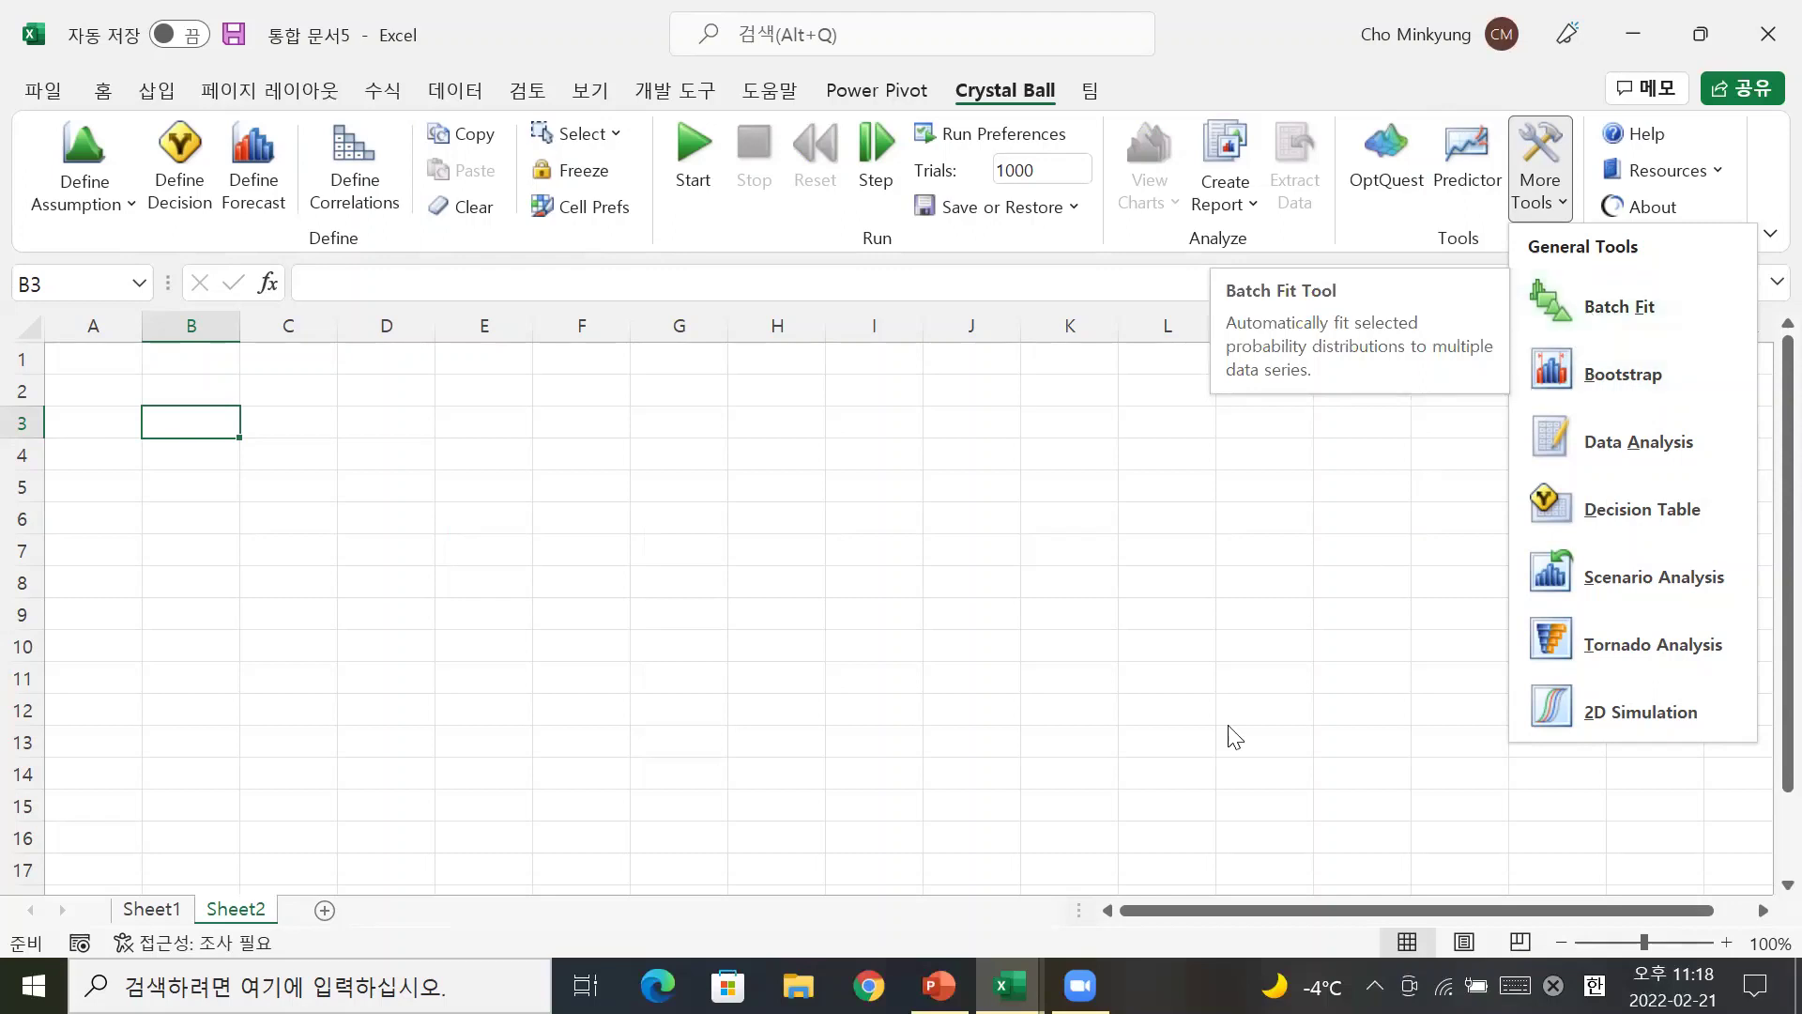
Switch to the Speed Internet workbook and go back up toward the start of the country data on Sheet1
{"action": "left_click", "coordinate": [1009, 985]}
{"action": "left_click", "coordinate": [1089, 864]}
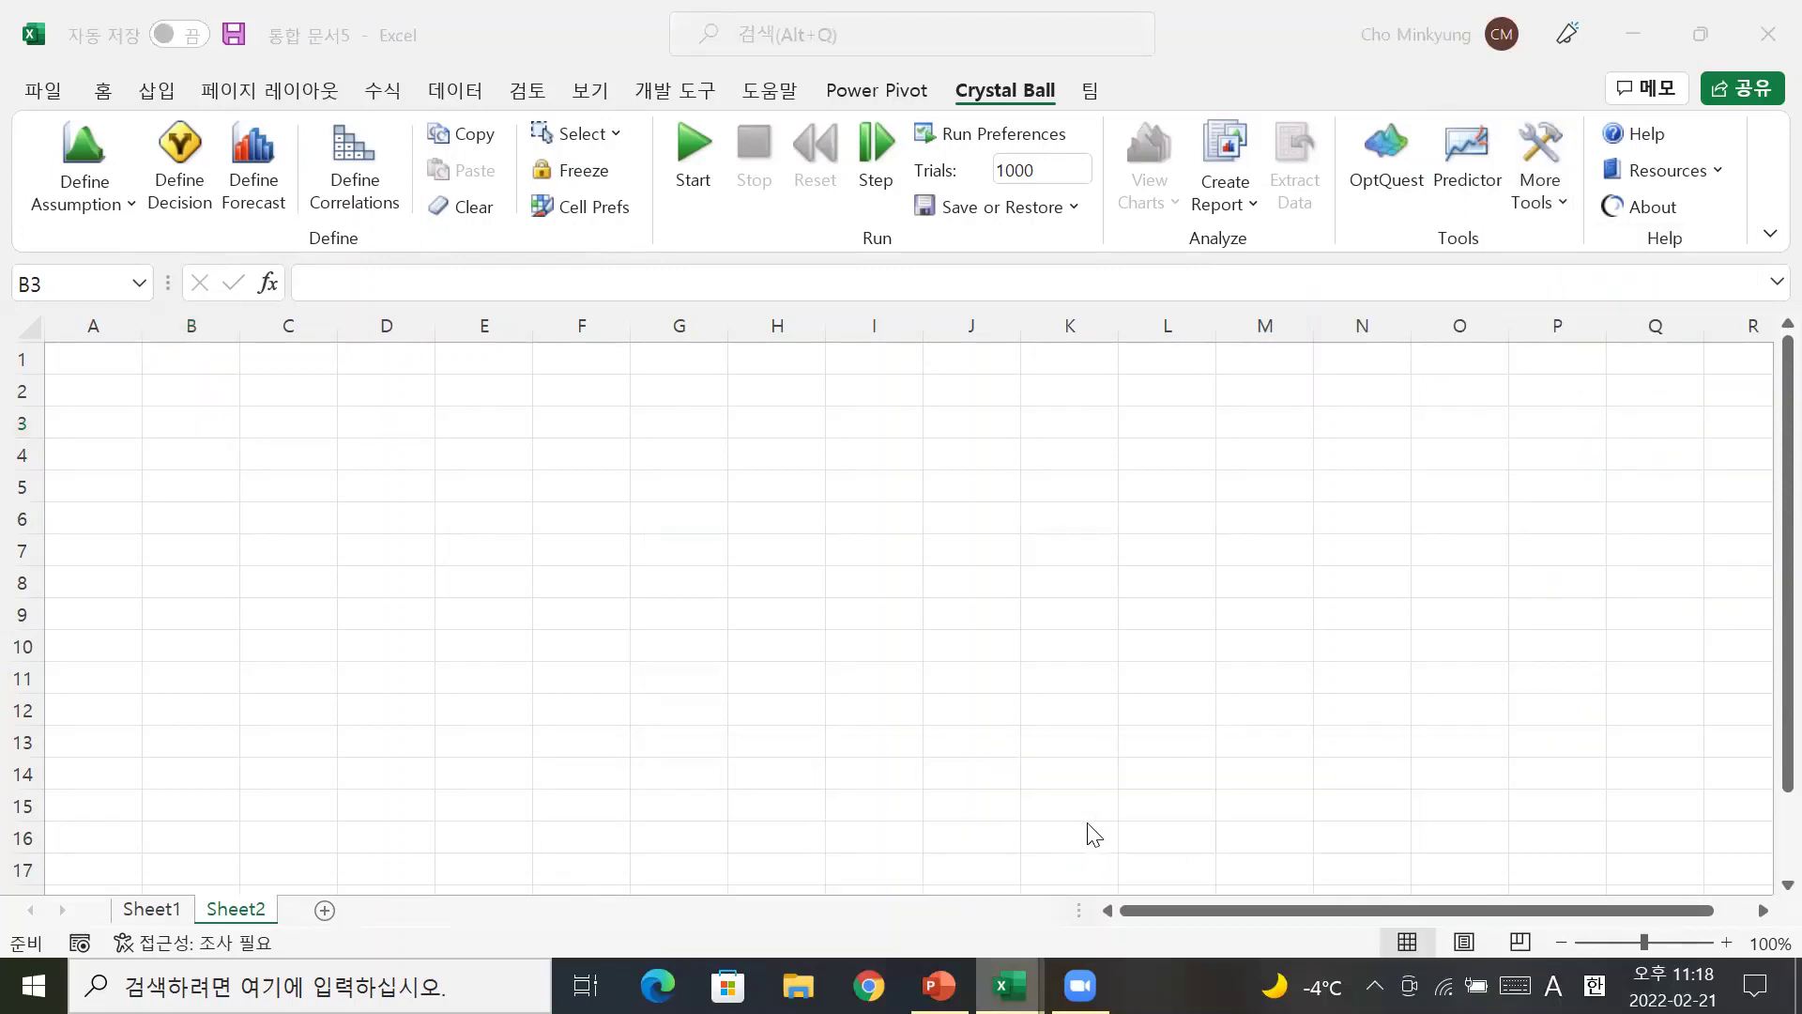
{"action": "scroll", "coordinate": [372, 802], "scroll_direction": "up", "scroll_amount": 20}
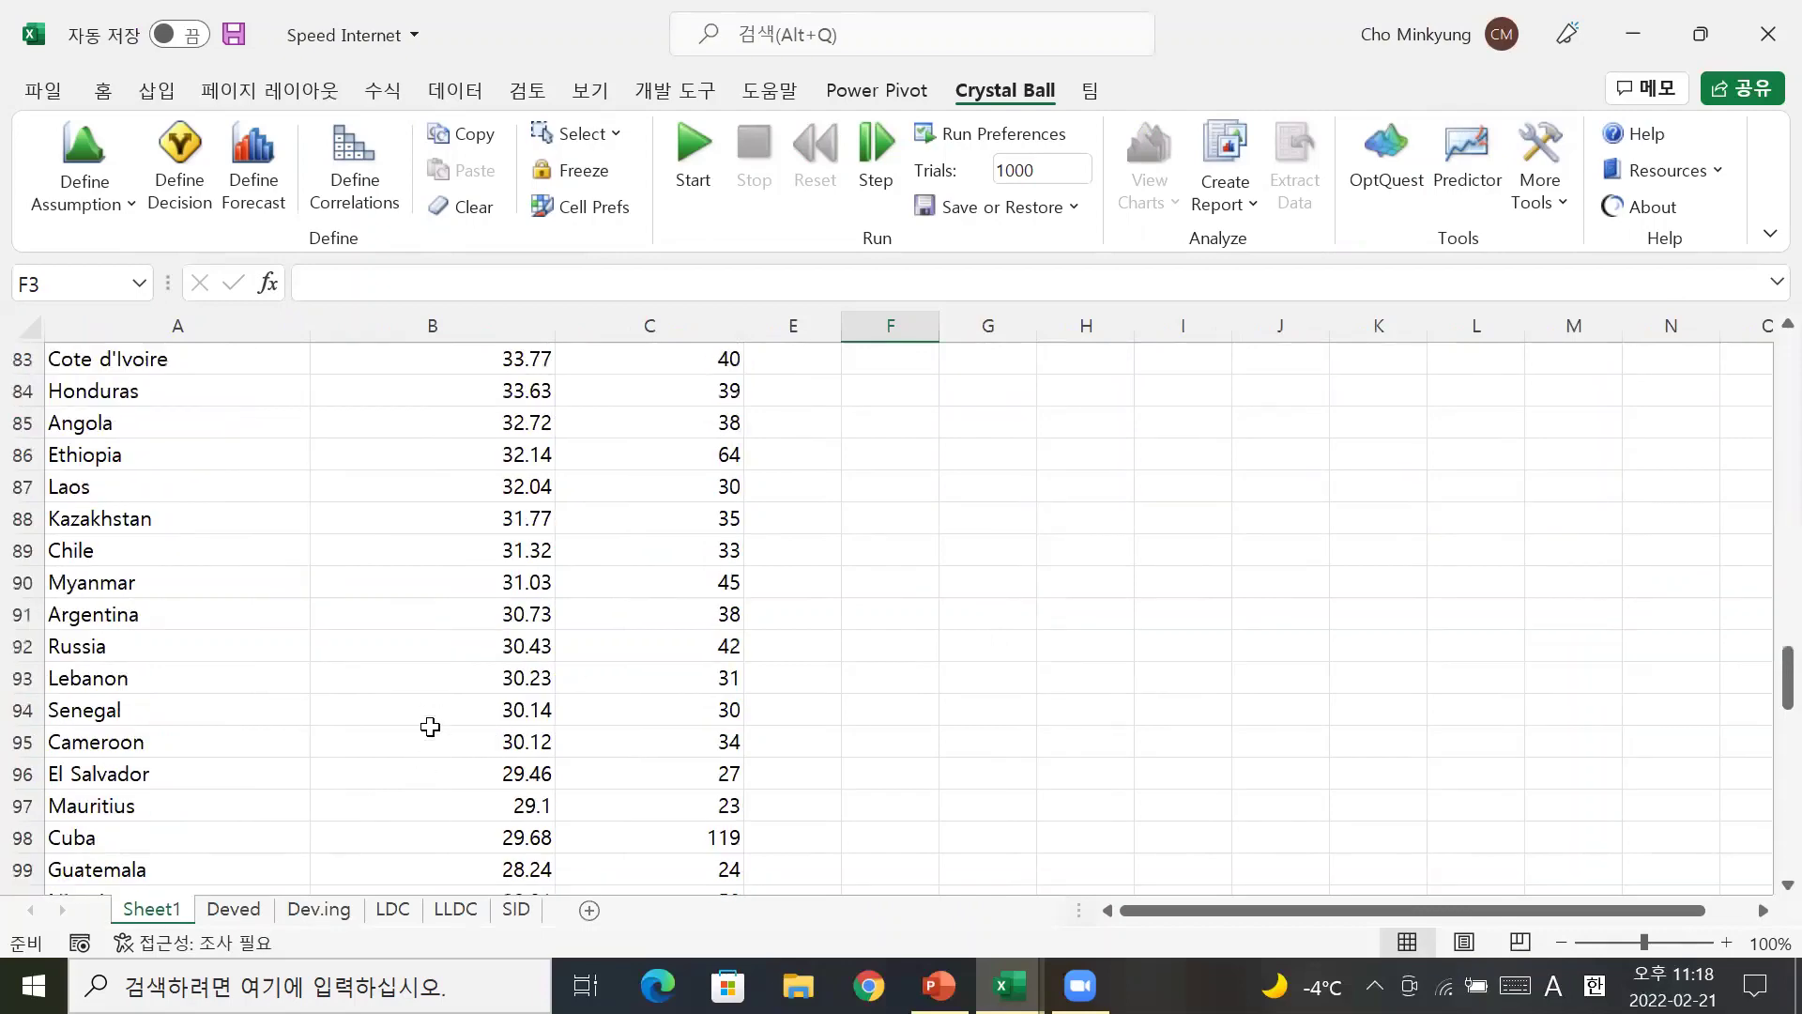
Run Batch Fit on A1:C139 with AutoSelect for distributions and ranking, sending the fitted assumptions to a new workbook without reports
{"action": "left_click", "coordinate": [1539, 178]}
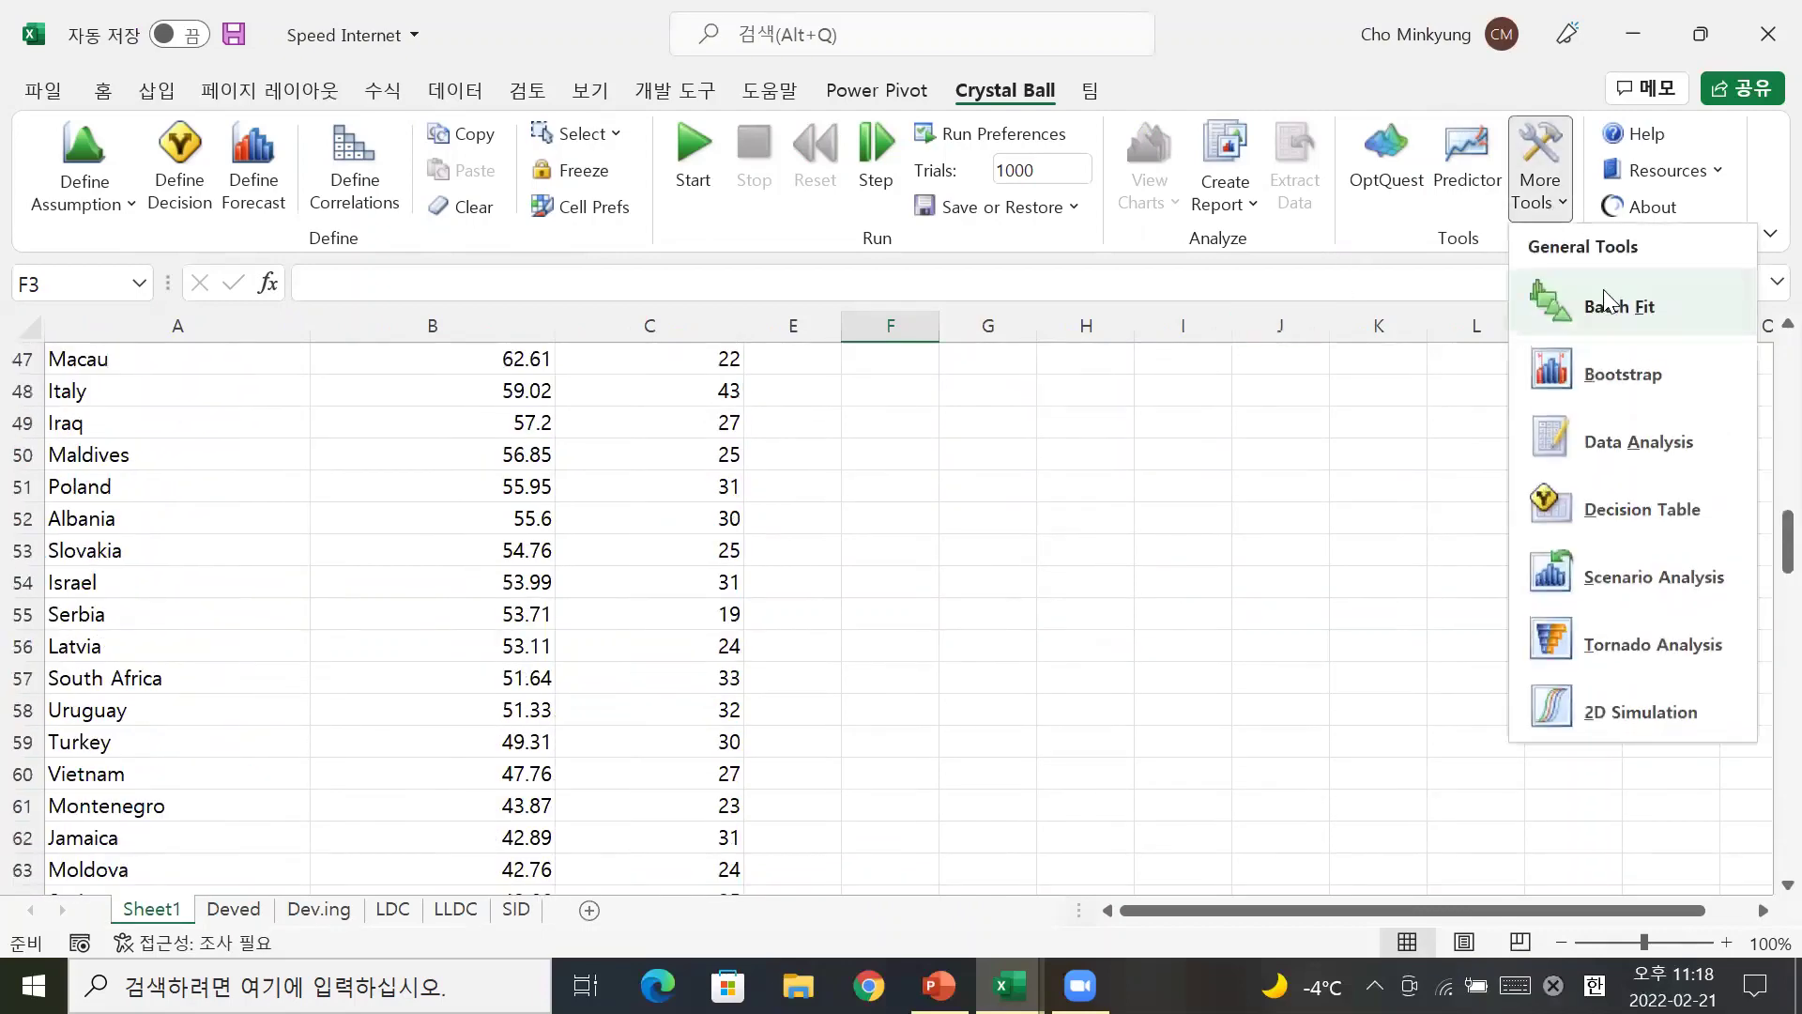
{"action": "left_click", "coordinate": [1596, 303]}
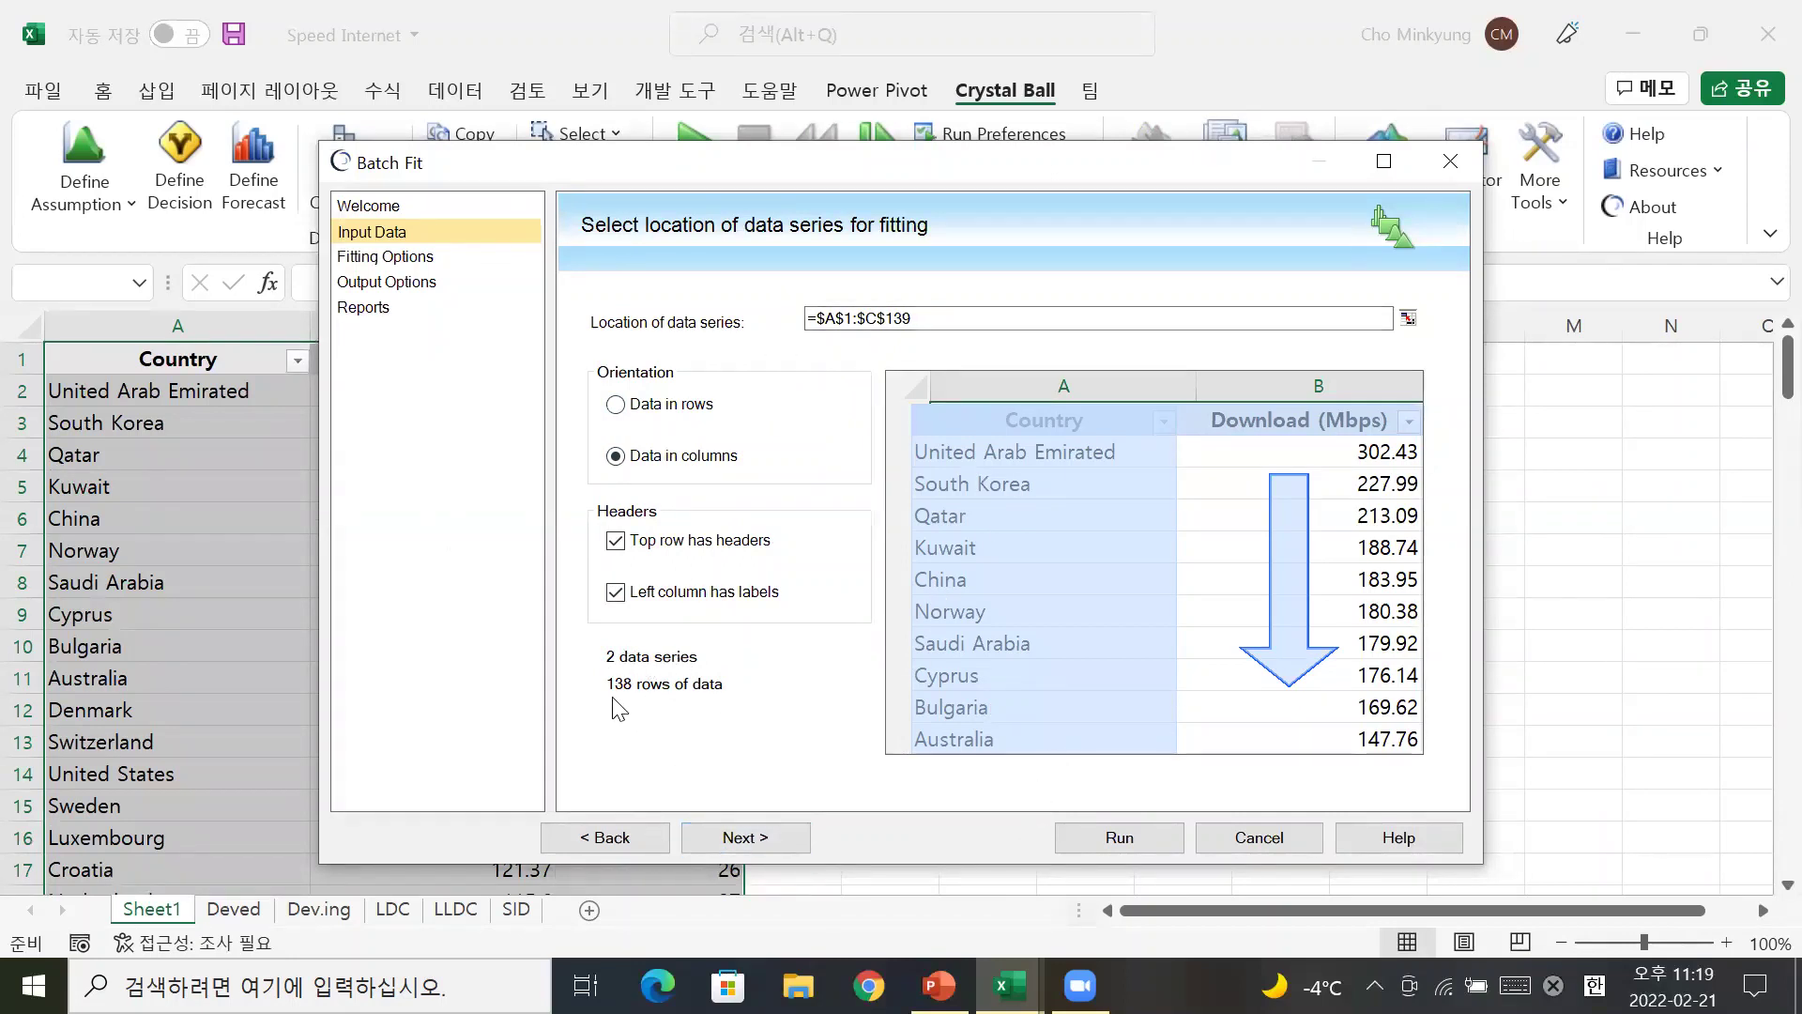
{"action": "left_click", "coordinate": [764, 845]}
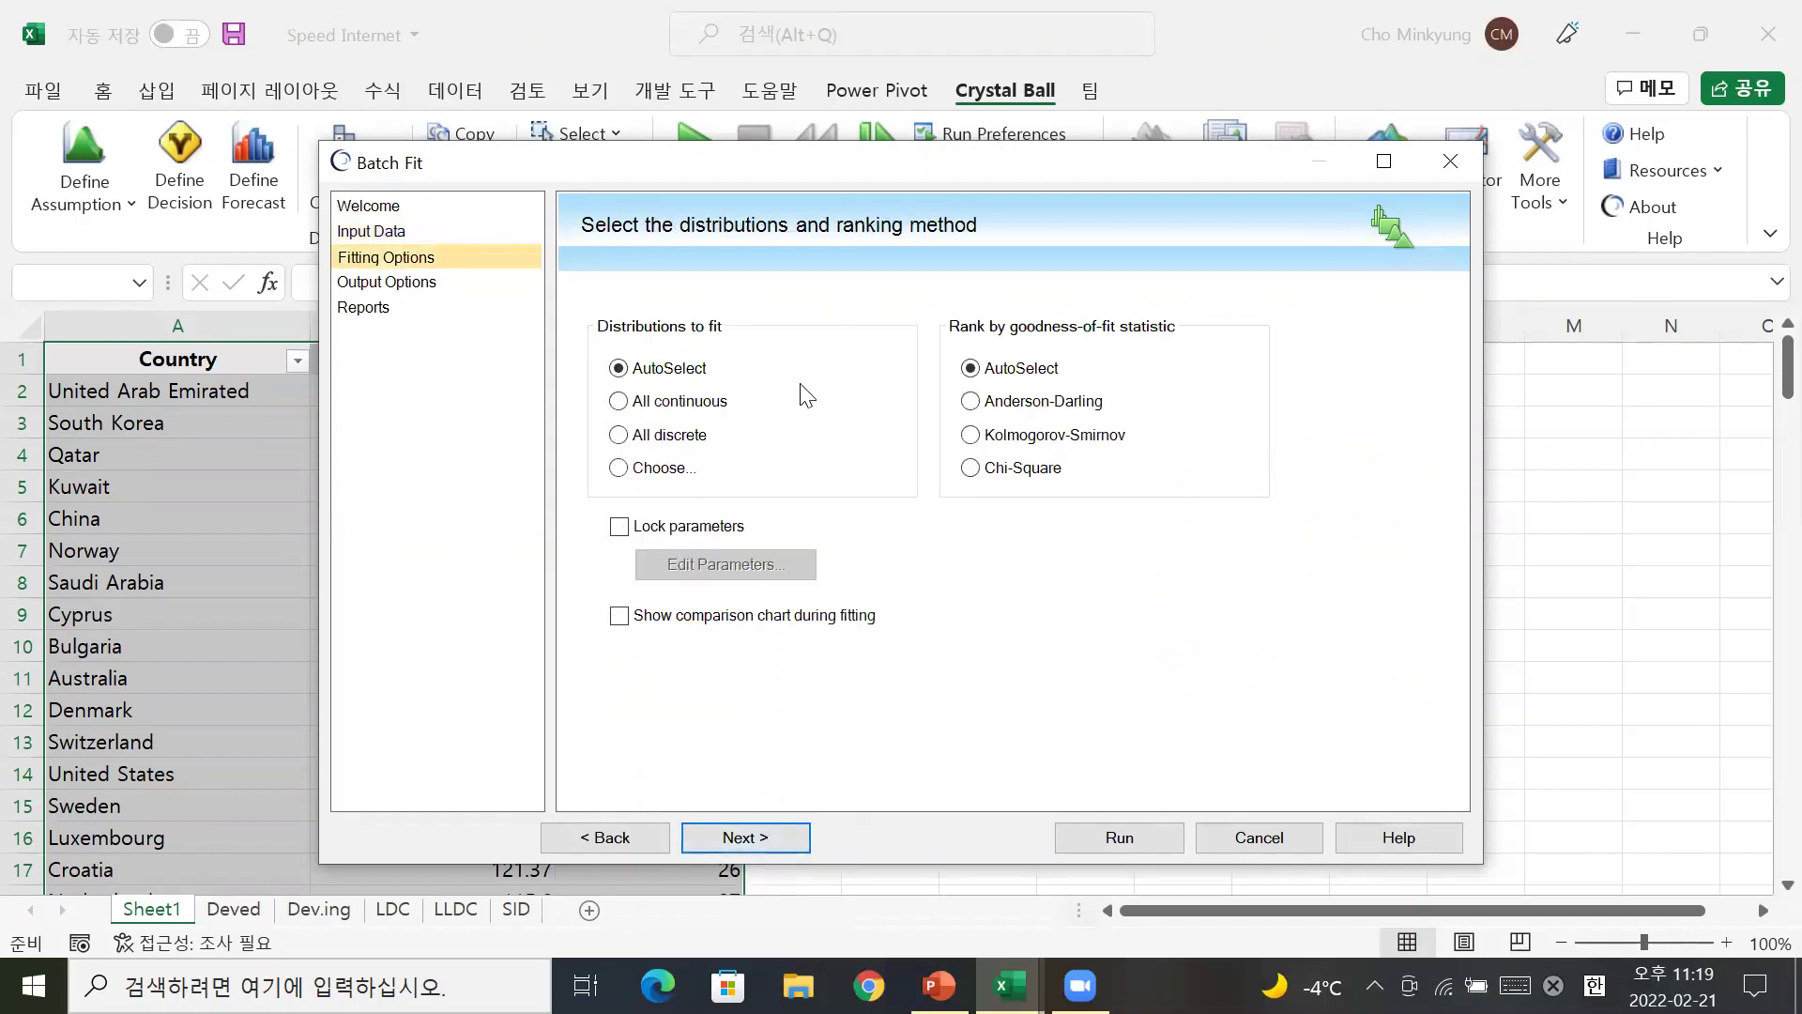
{"action": "left_click", "coordinate": [803, 837]}
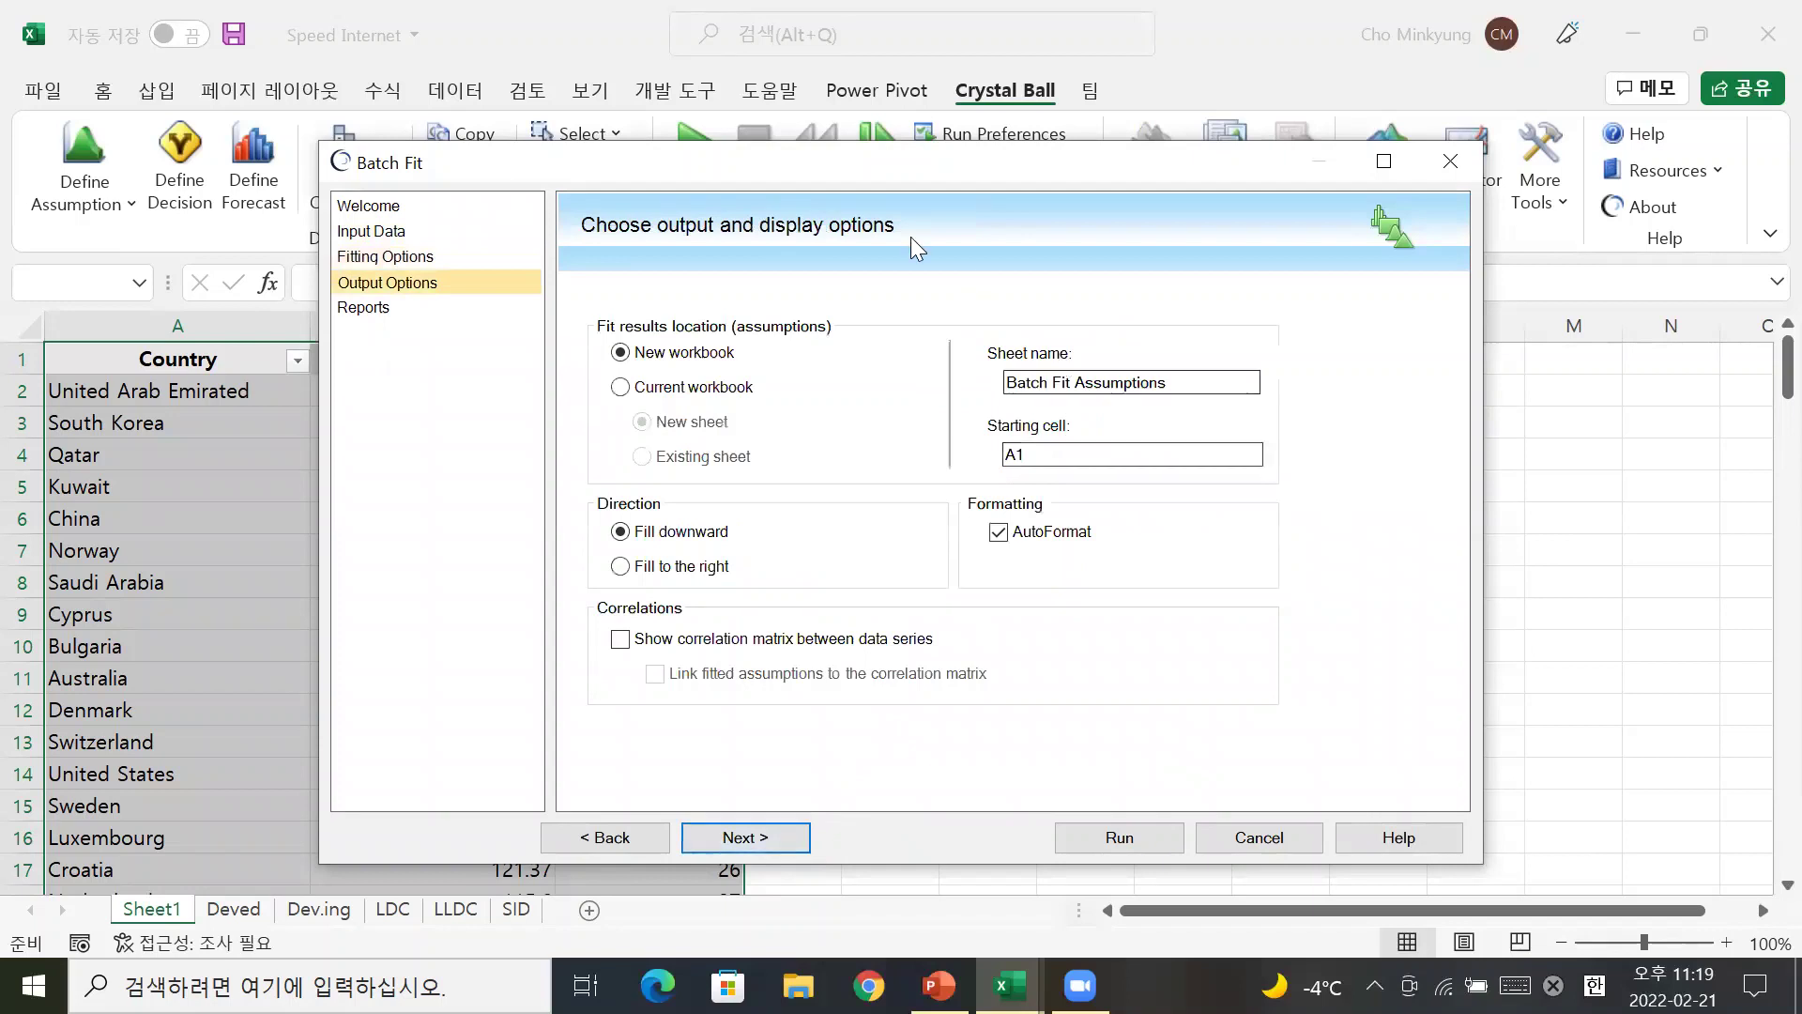
{"action": "left_click", "coordinate": [768, 837]}
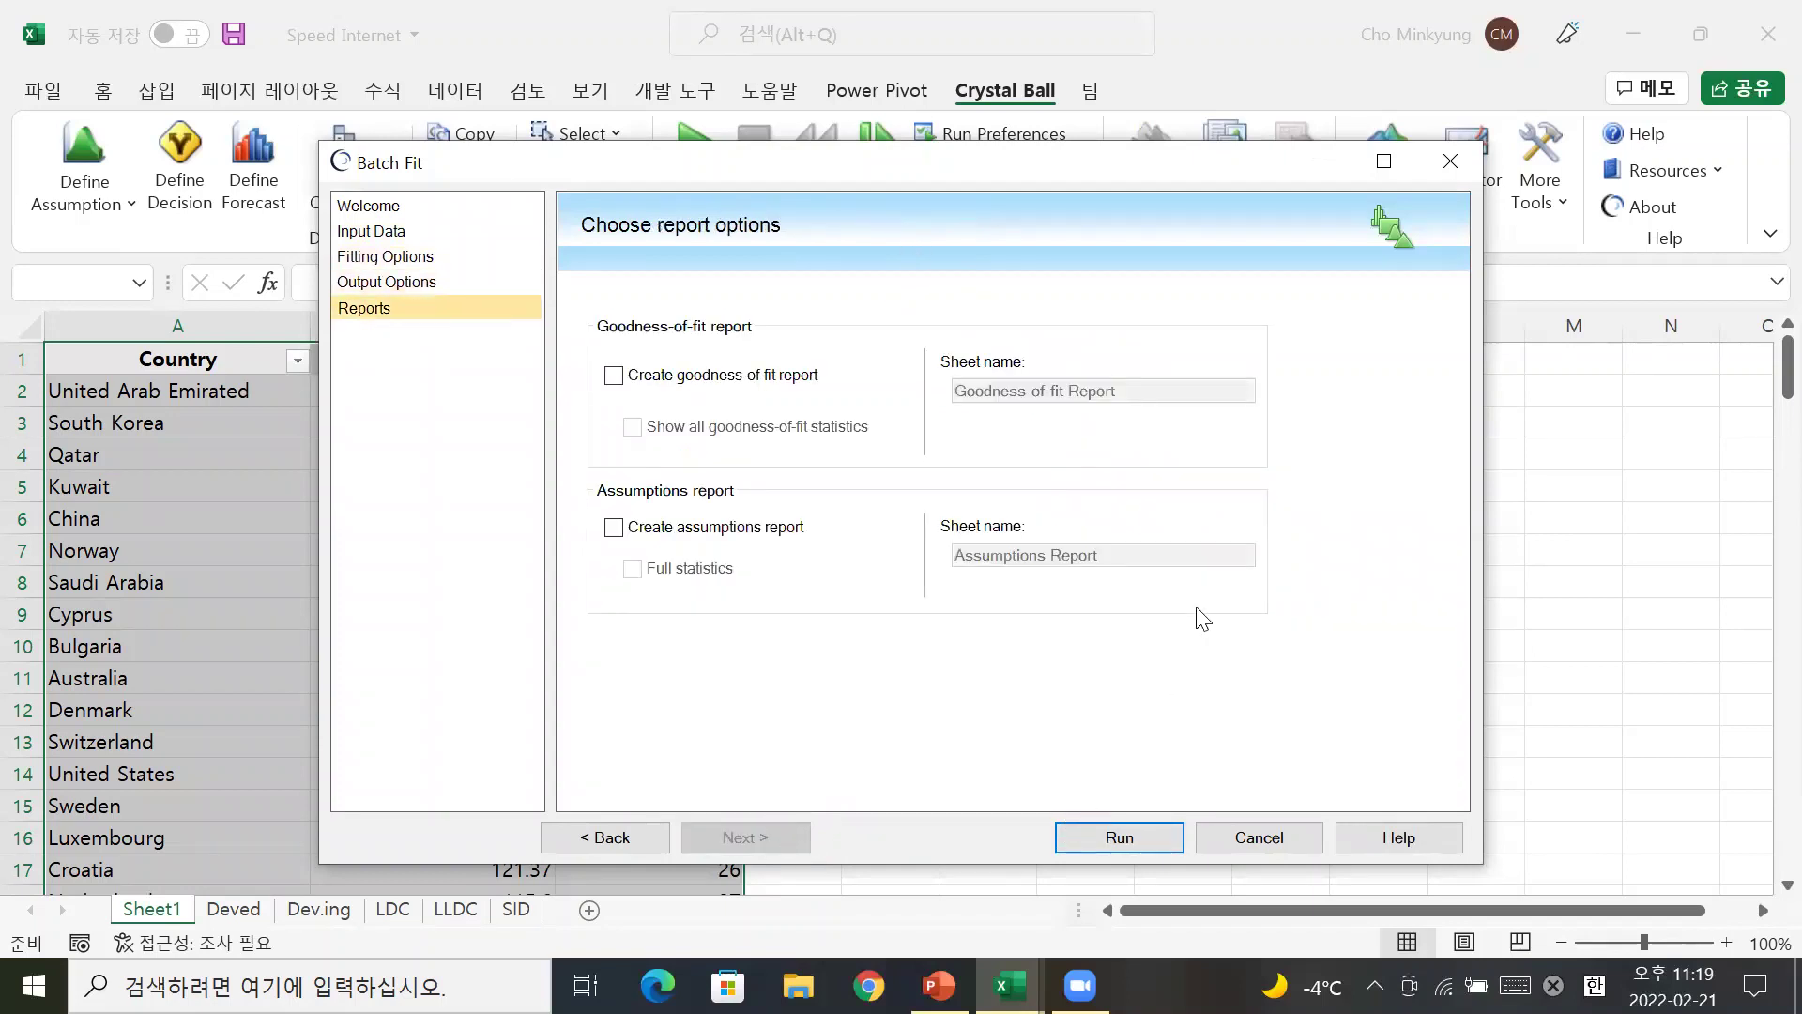
{"action": "key", "text": "Return"}
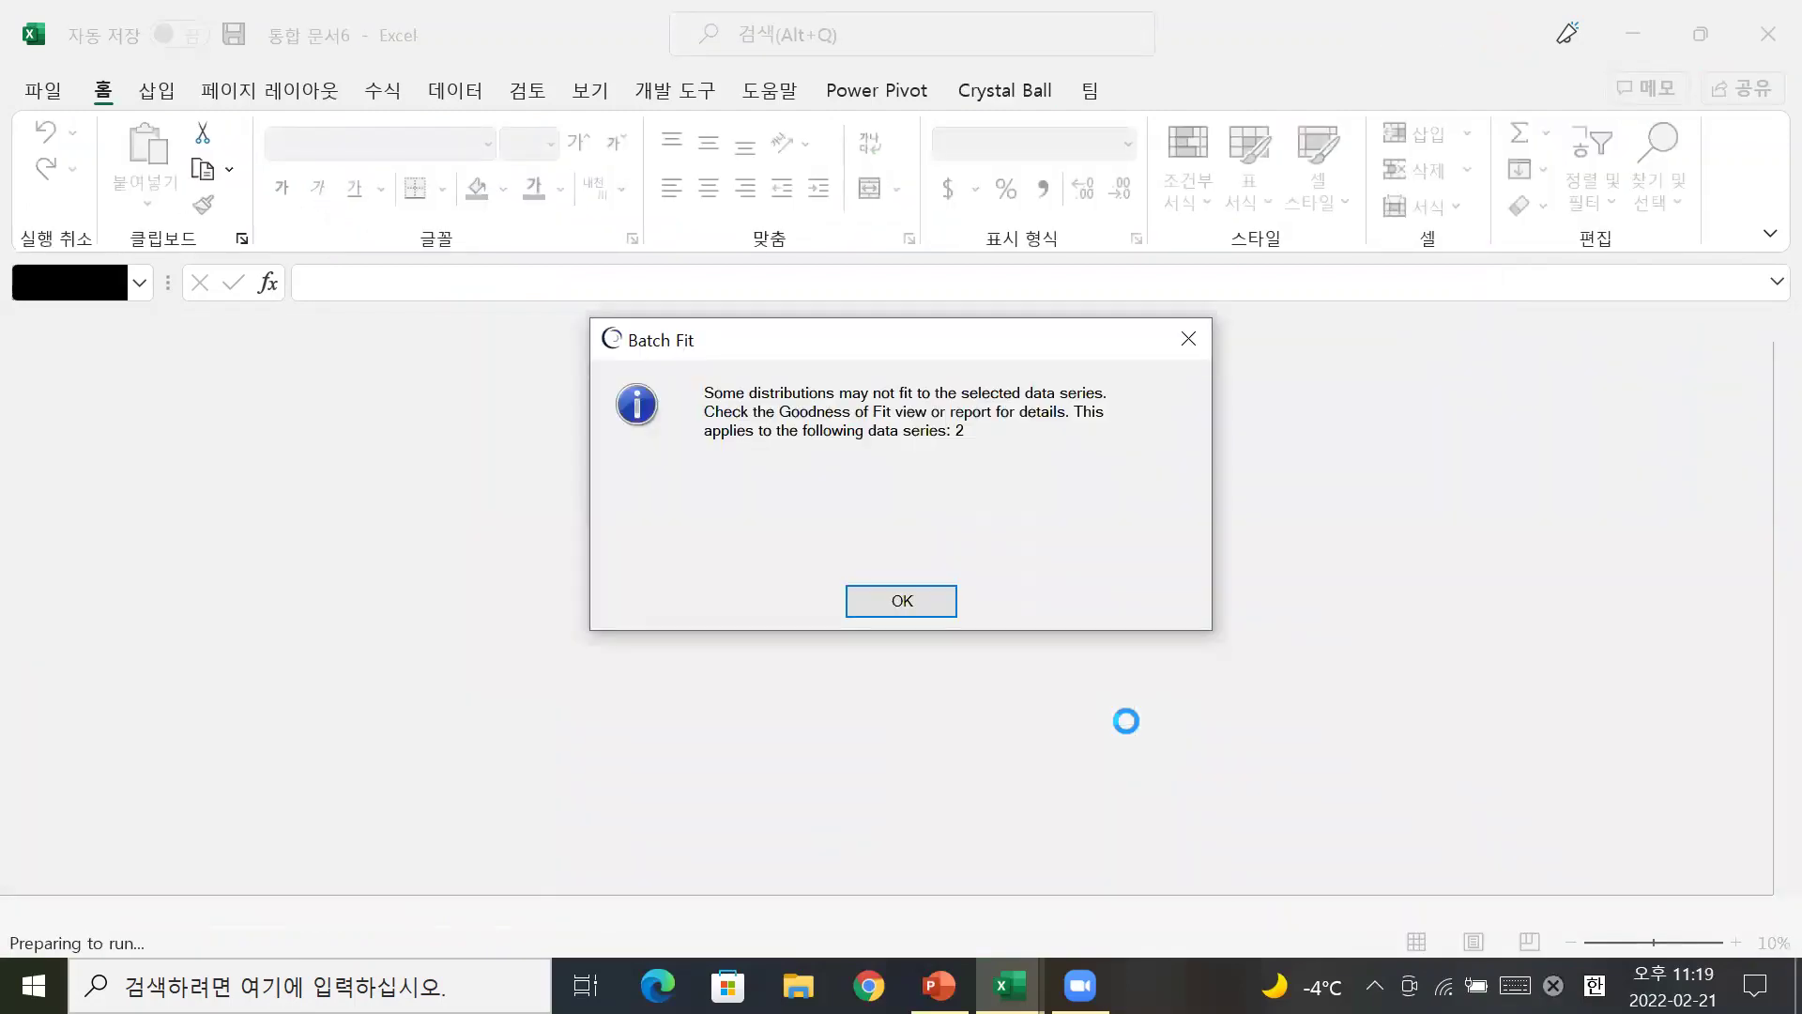
{"action": "left_click", "coordinate": [908, 606]}
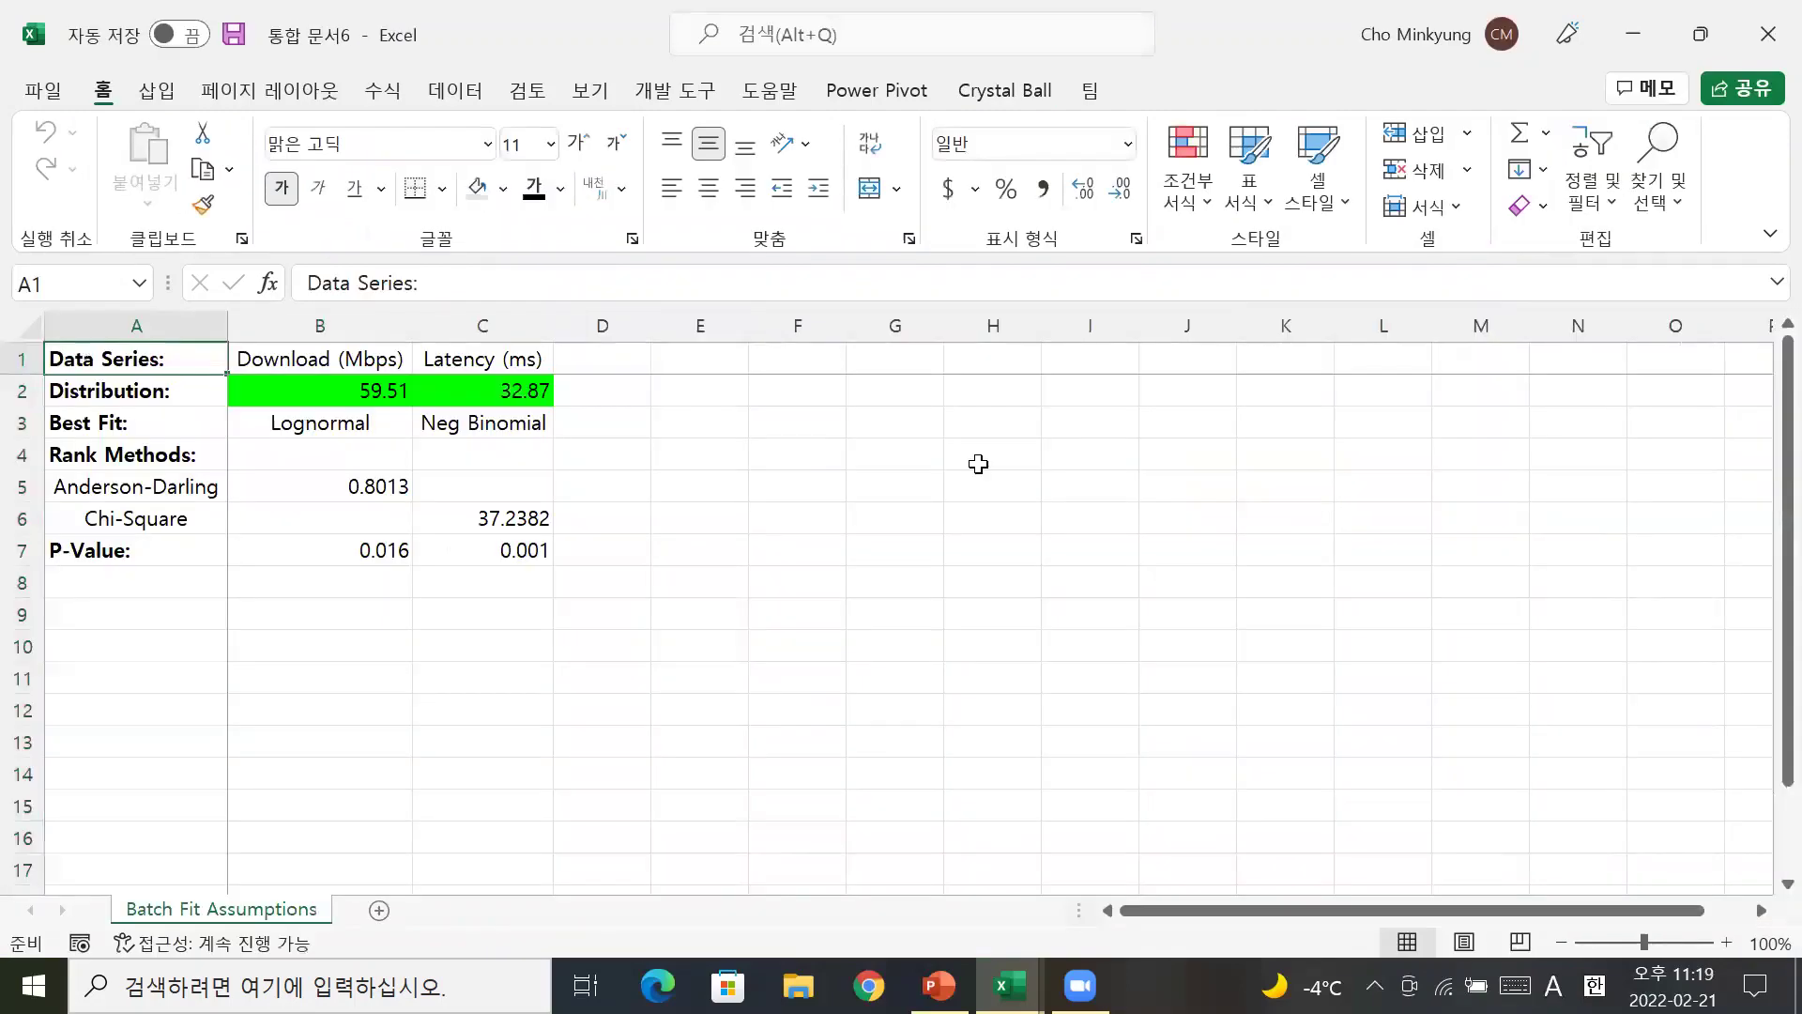
Examine the Batch Fit results for Download and Latency, including the fitted distributions, best fit, and ranking method
{"action": "left_click", "coordinate": [345, 388]}
{"action": "left_click", "coordinate": [493, 385]}
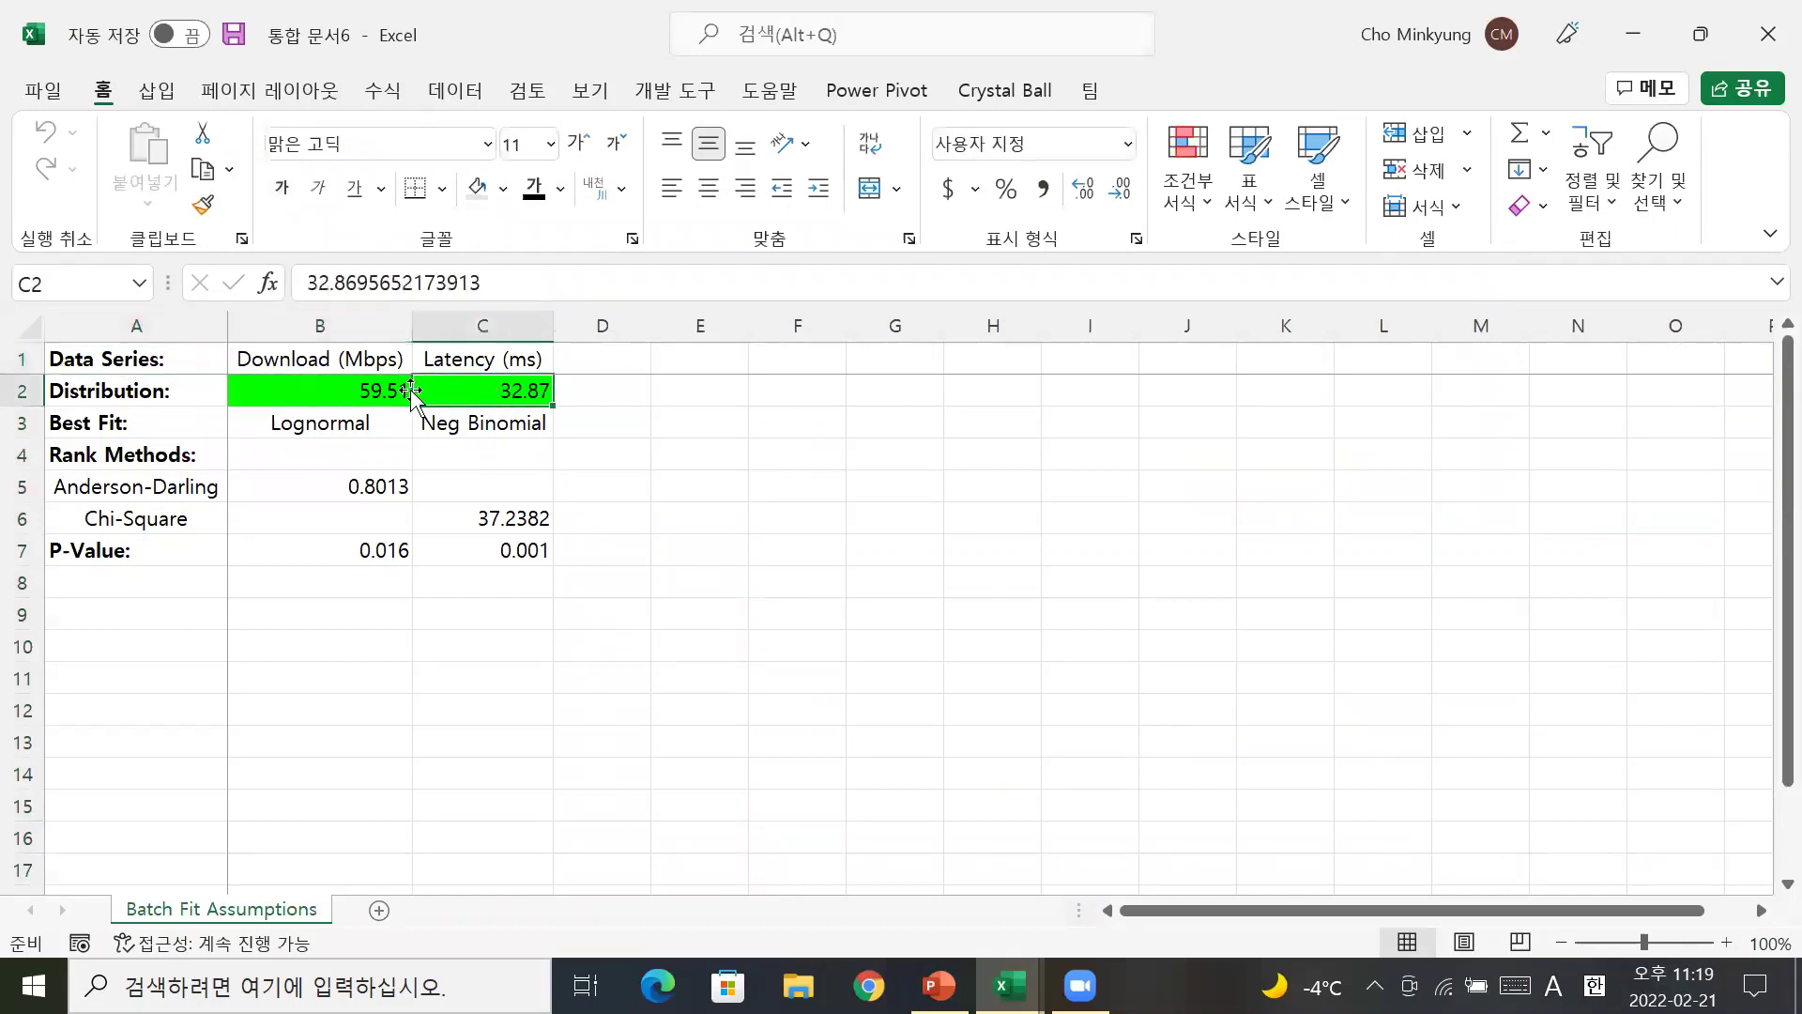
{"action": "left_click", "coordinate": [374, 429]}
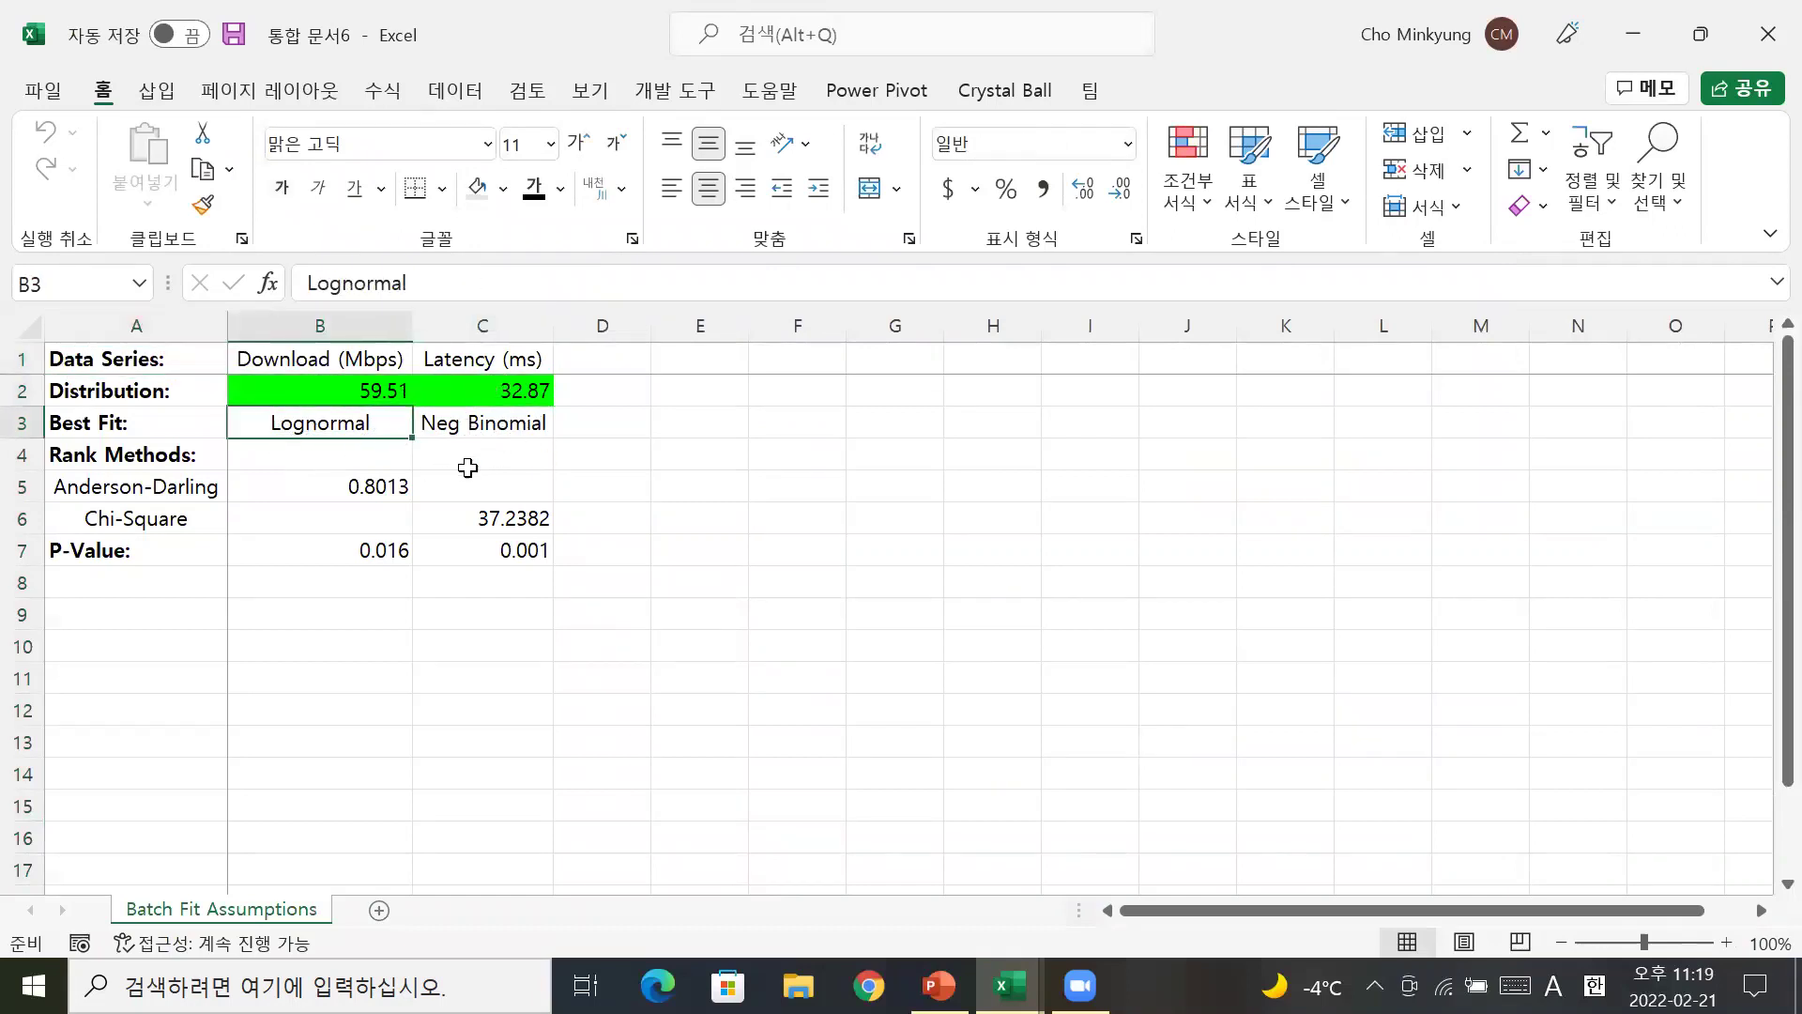
{"action": "left_click", "coordinate": [134, 490]}
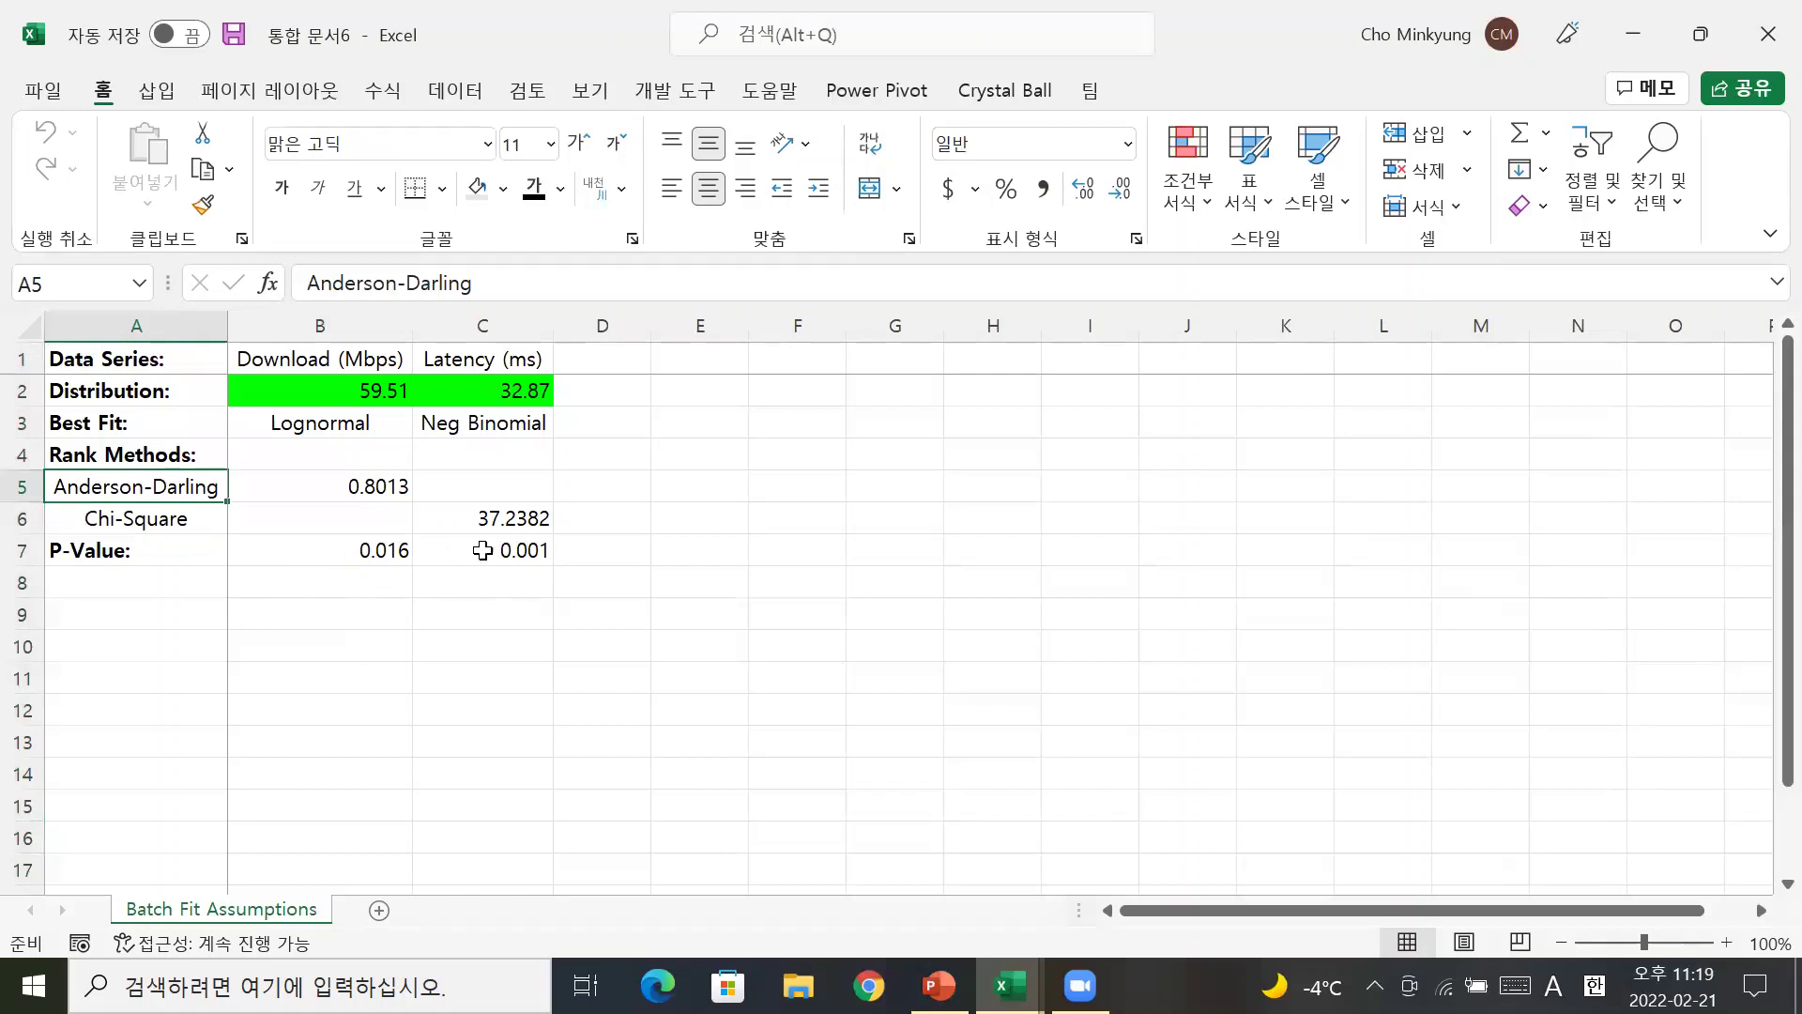
{"action": "left_click", "coordinate": [287, 398]}
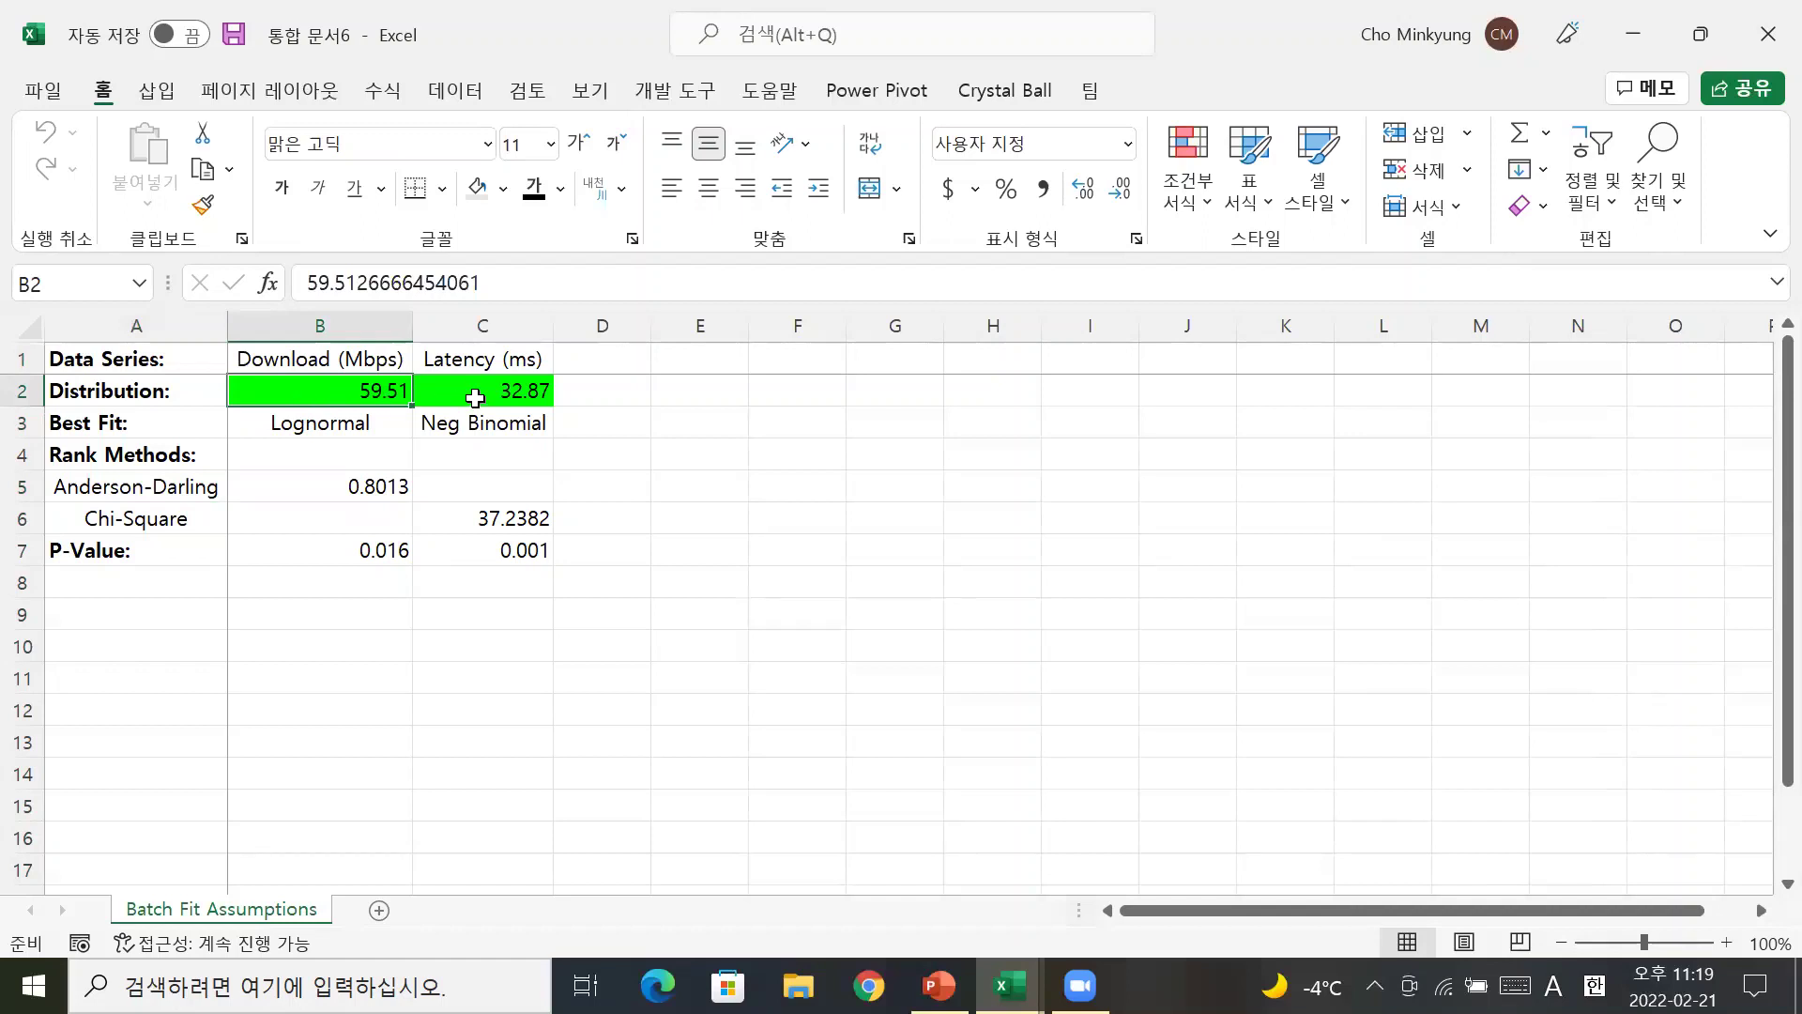
Close the Batch Fit results workbook without saving and return to cell F7 in the Speed Internet data
{"action": "left_click", "coordinate": [1761, 12]}
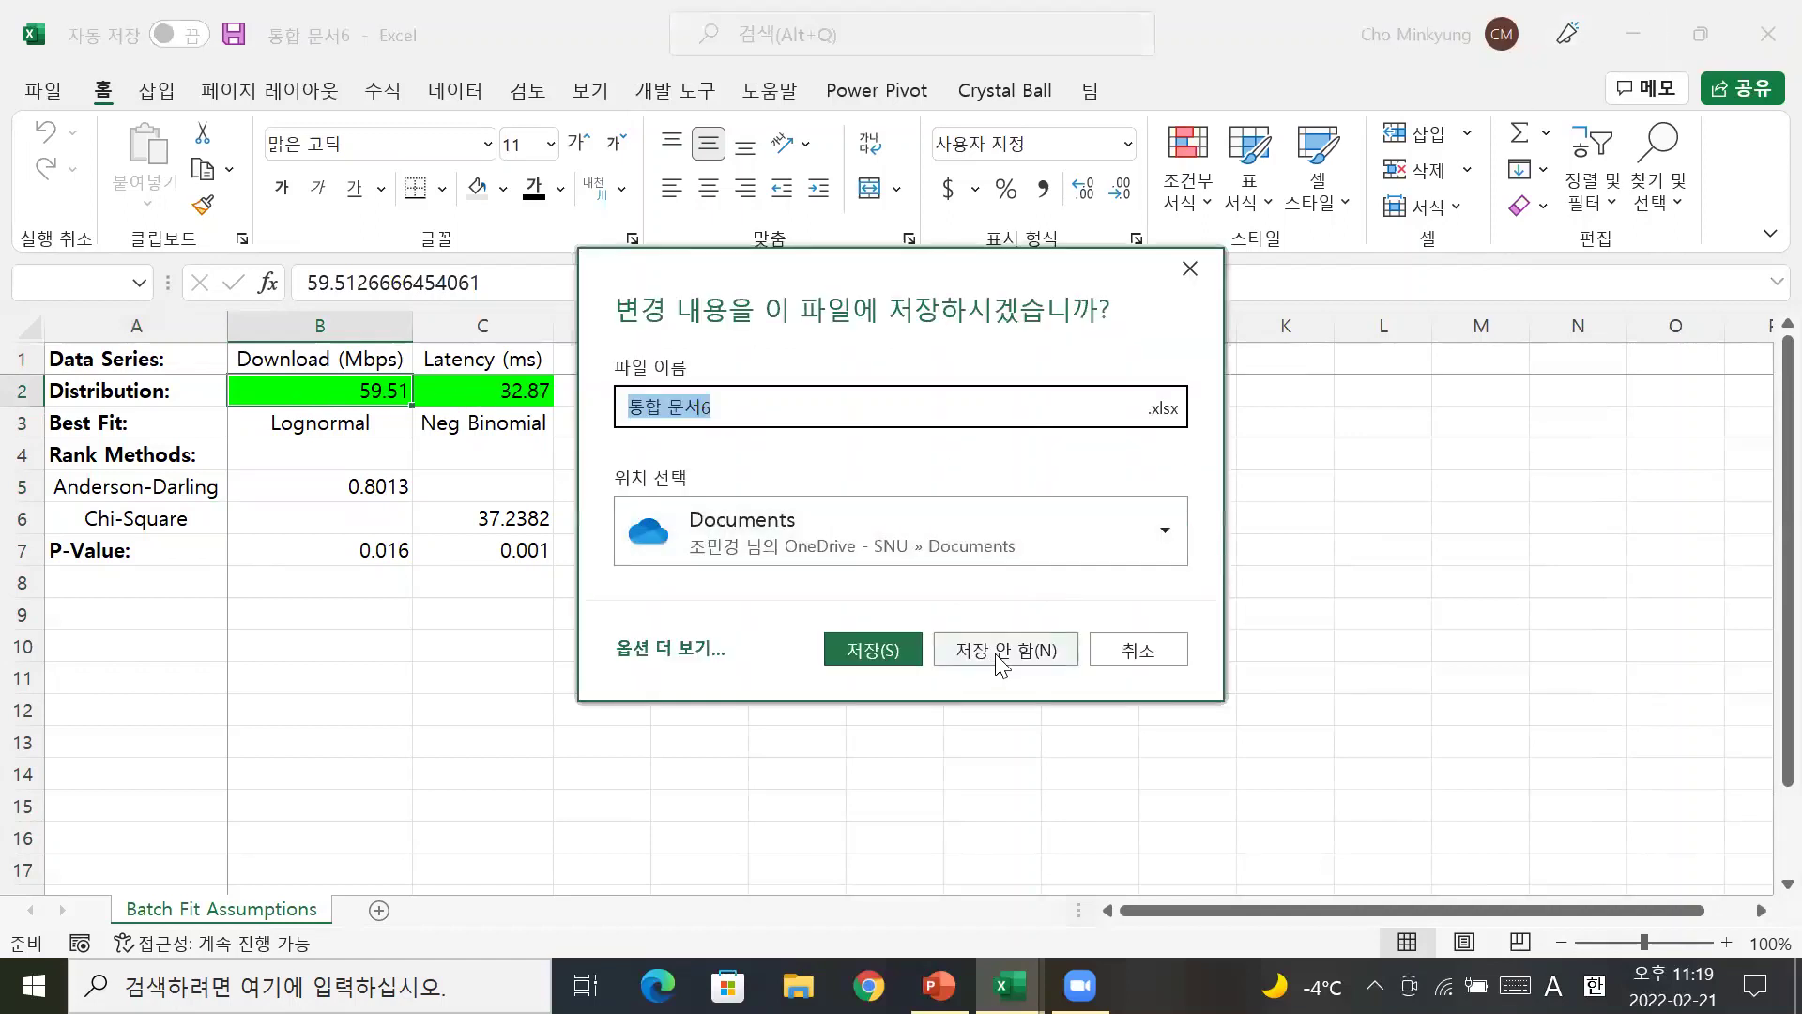
{"action": "left_click", "coordinate": [997, 629]}
{"action": "left_click", "coordinate": [892, 549]}
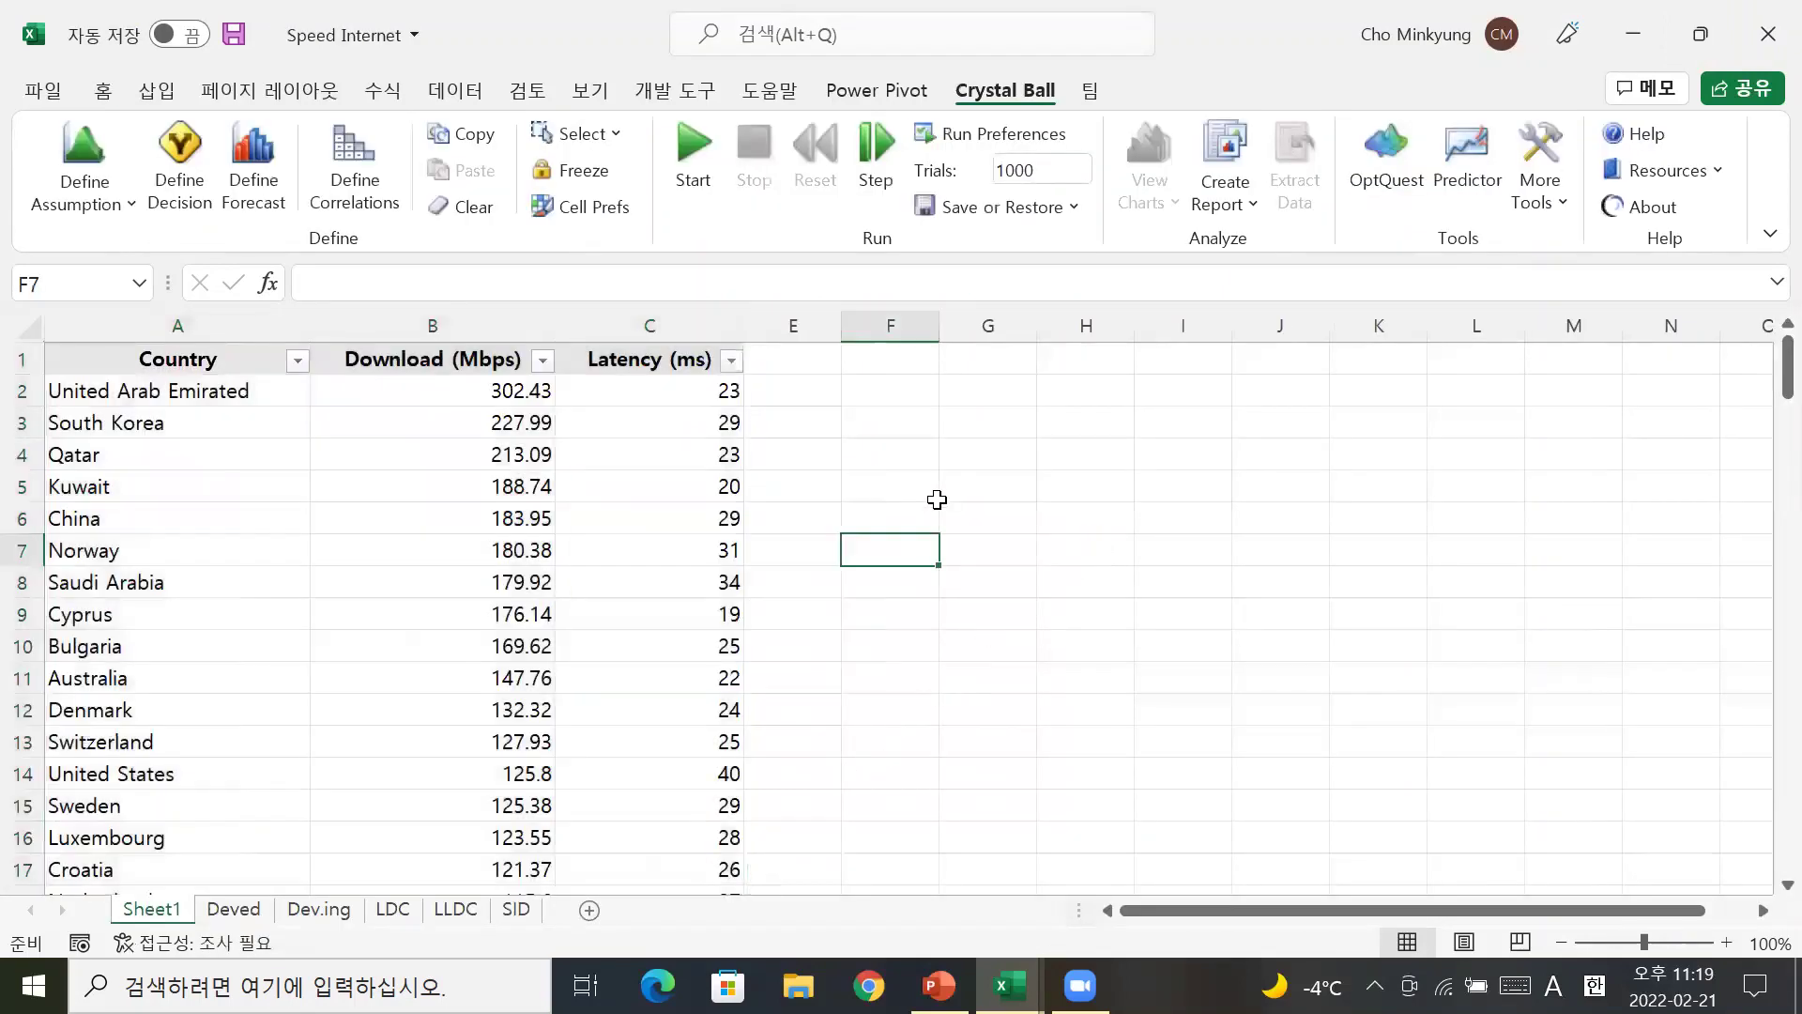
Try to run the Bootstrap tool on the Download values in B2:B133
{"action": "left_click", "coordinate": [1539, 169]}
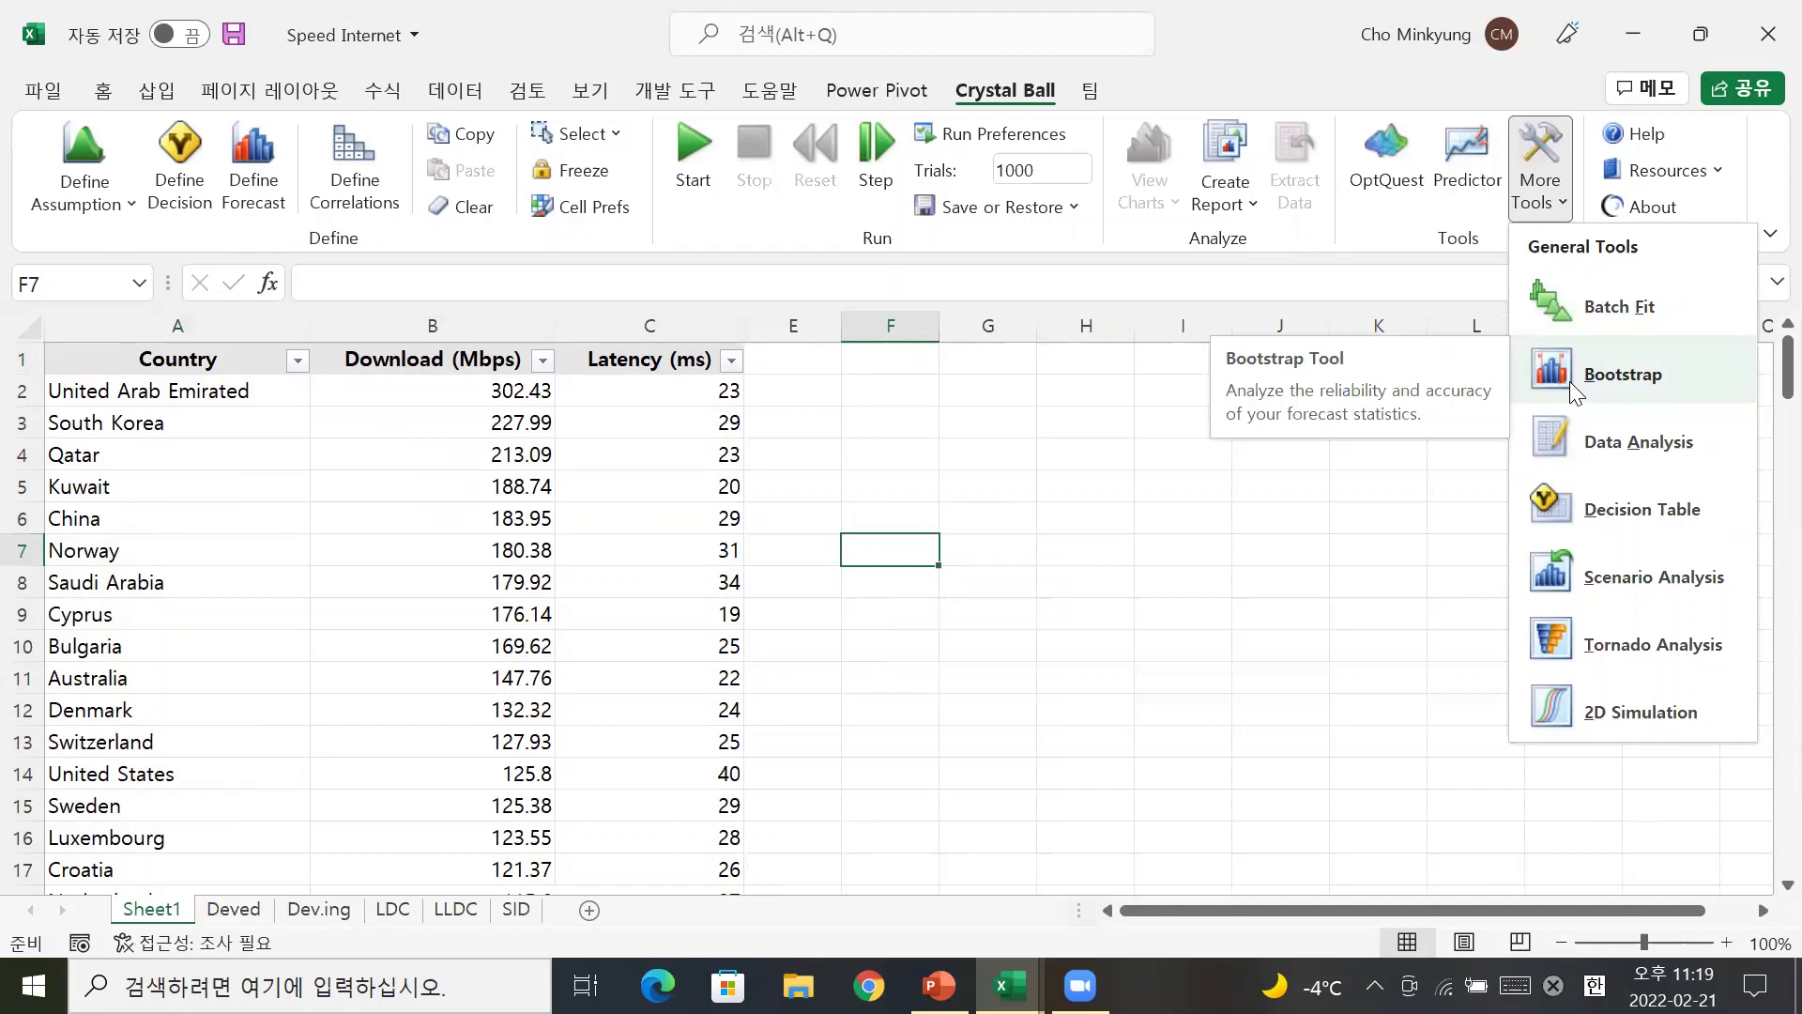
{"action": "left_click", "coordinate": [423, 394]}
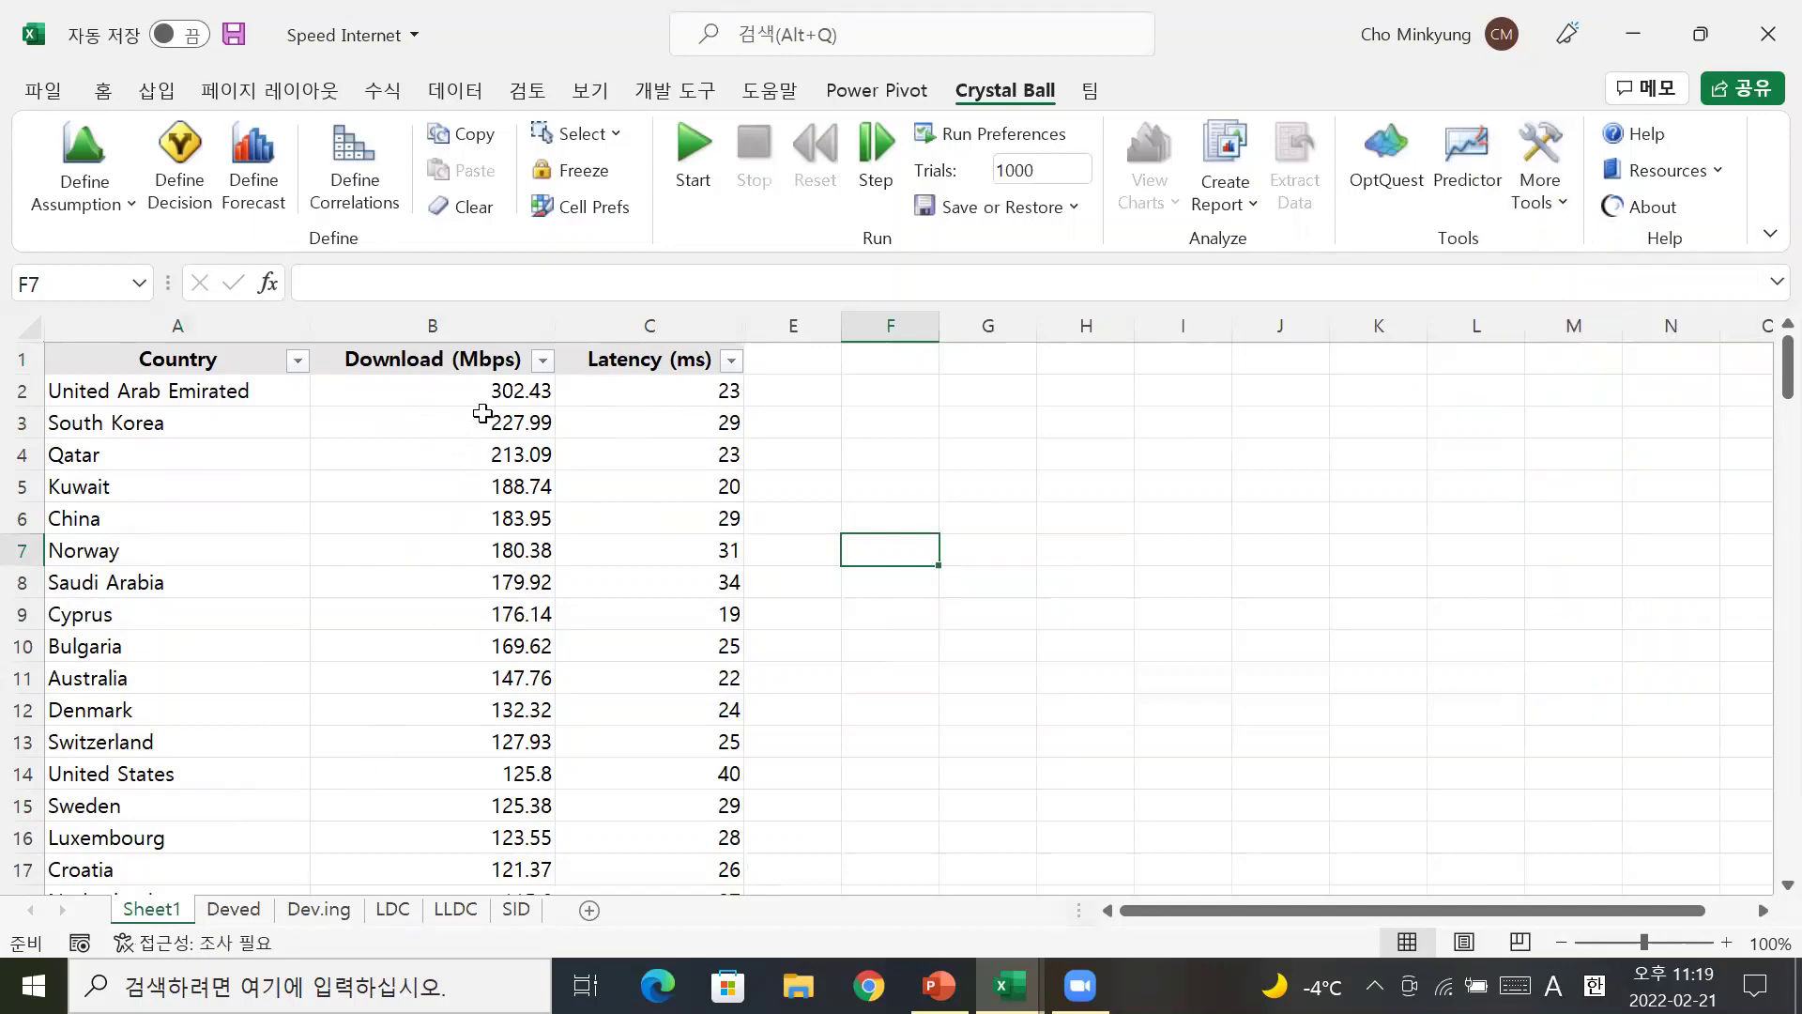
{"action": "left_click_drag", "start_coordinate": [486, 400], "coordinate": [481, 907]}
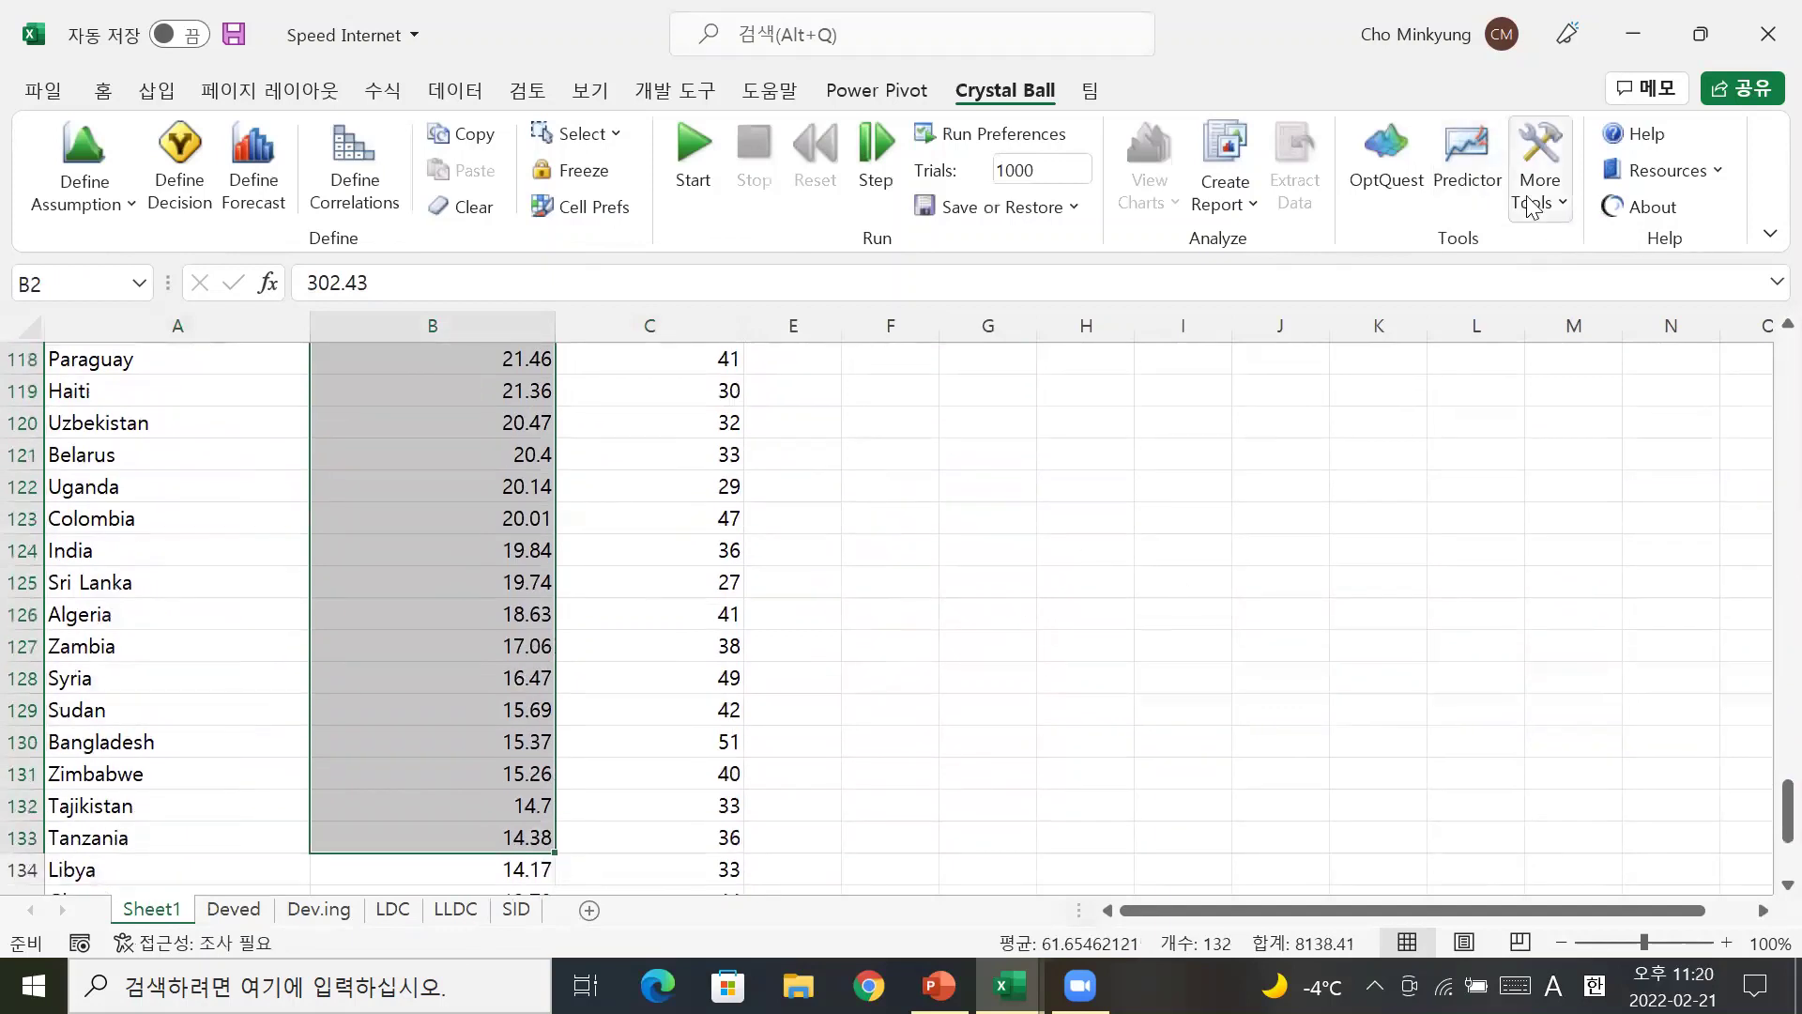
{"action": "left_click", "coordinate": [1539, 199]}
{"action": "left_click", "coordinate": [1623, 366]}
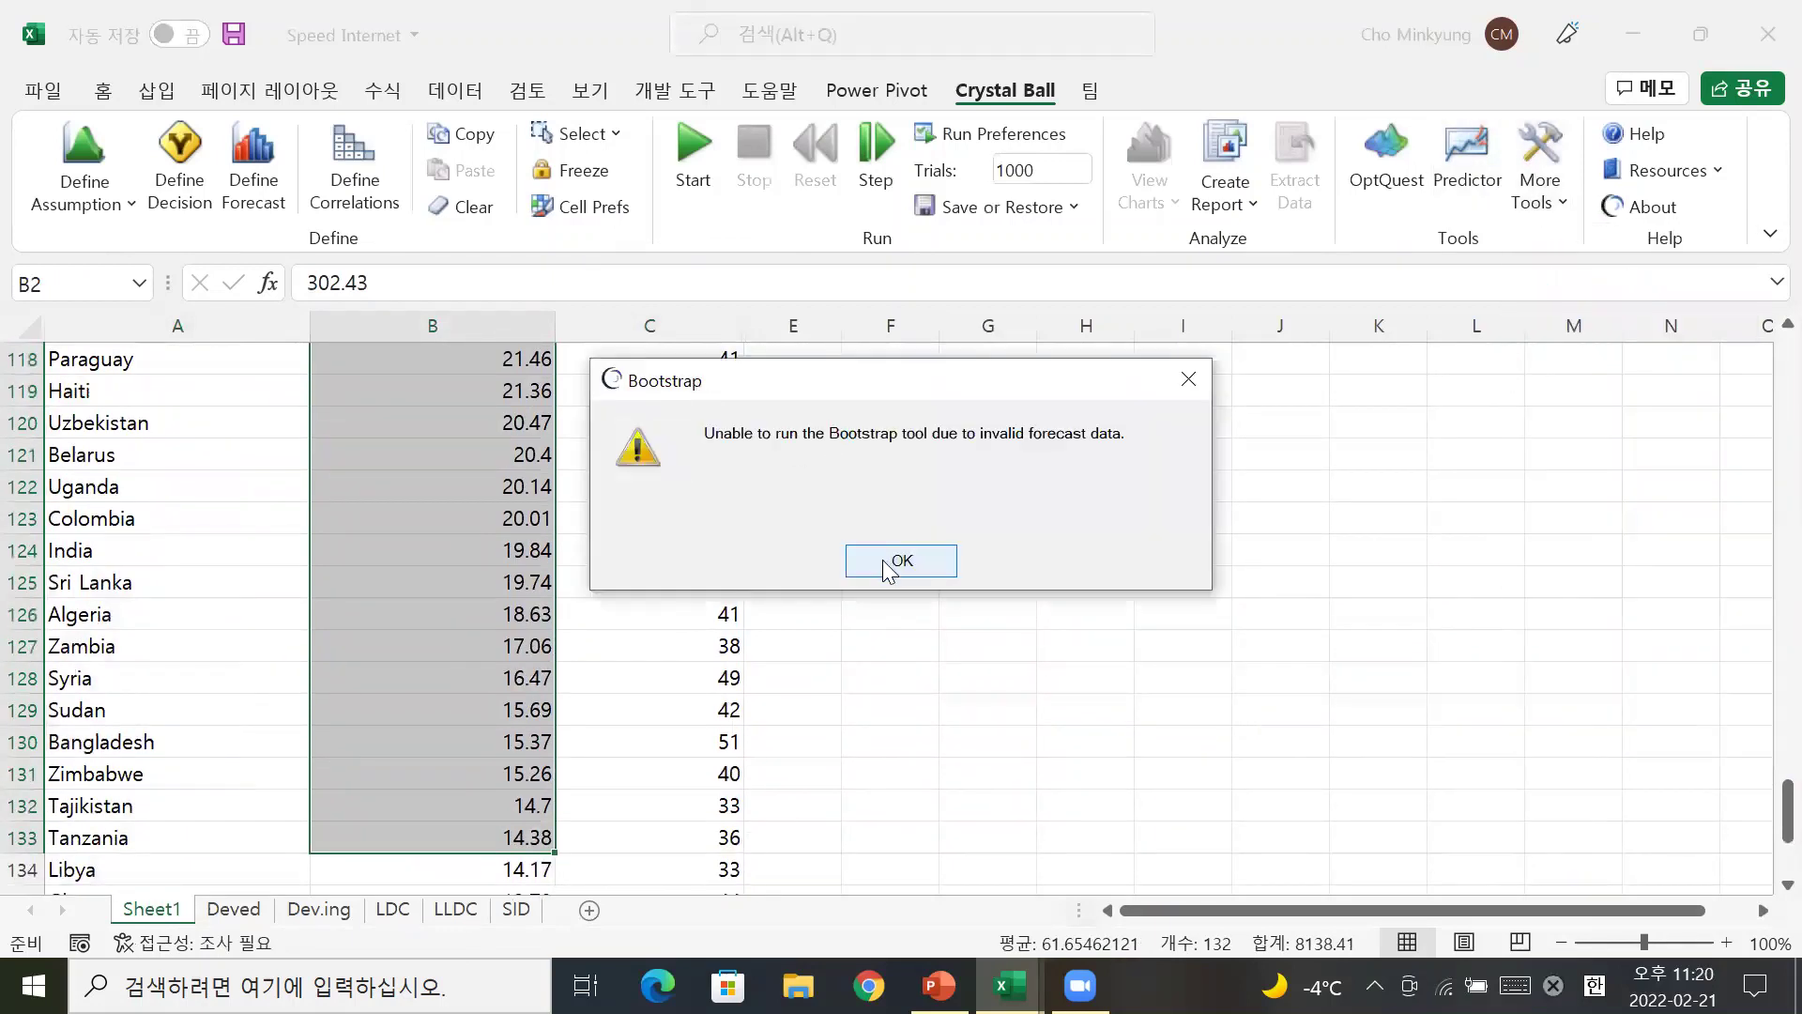
Try again to run the Bootstrap tool on the selected Download values in B2:B133
{"action": "left_click", "coordinate": [903, 559]}
{"action": "left_click", "coordinate": [1539, 193]}
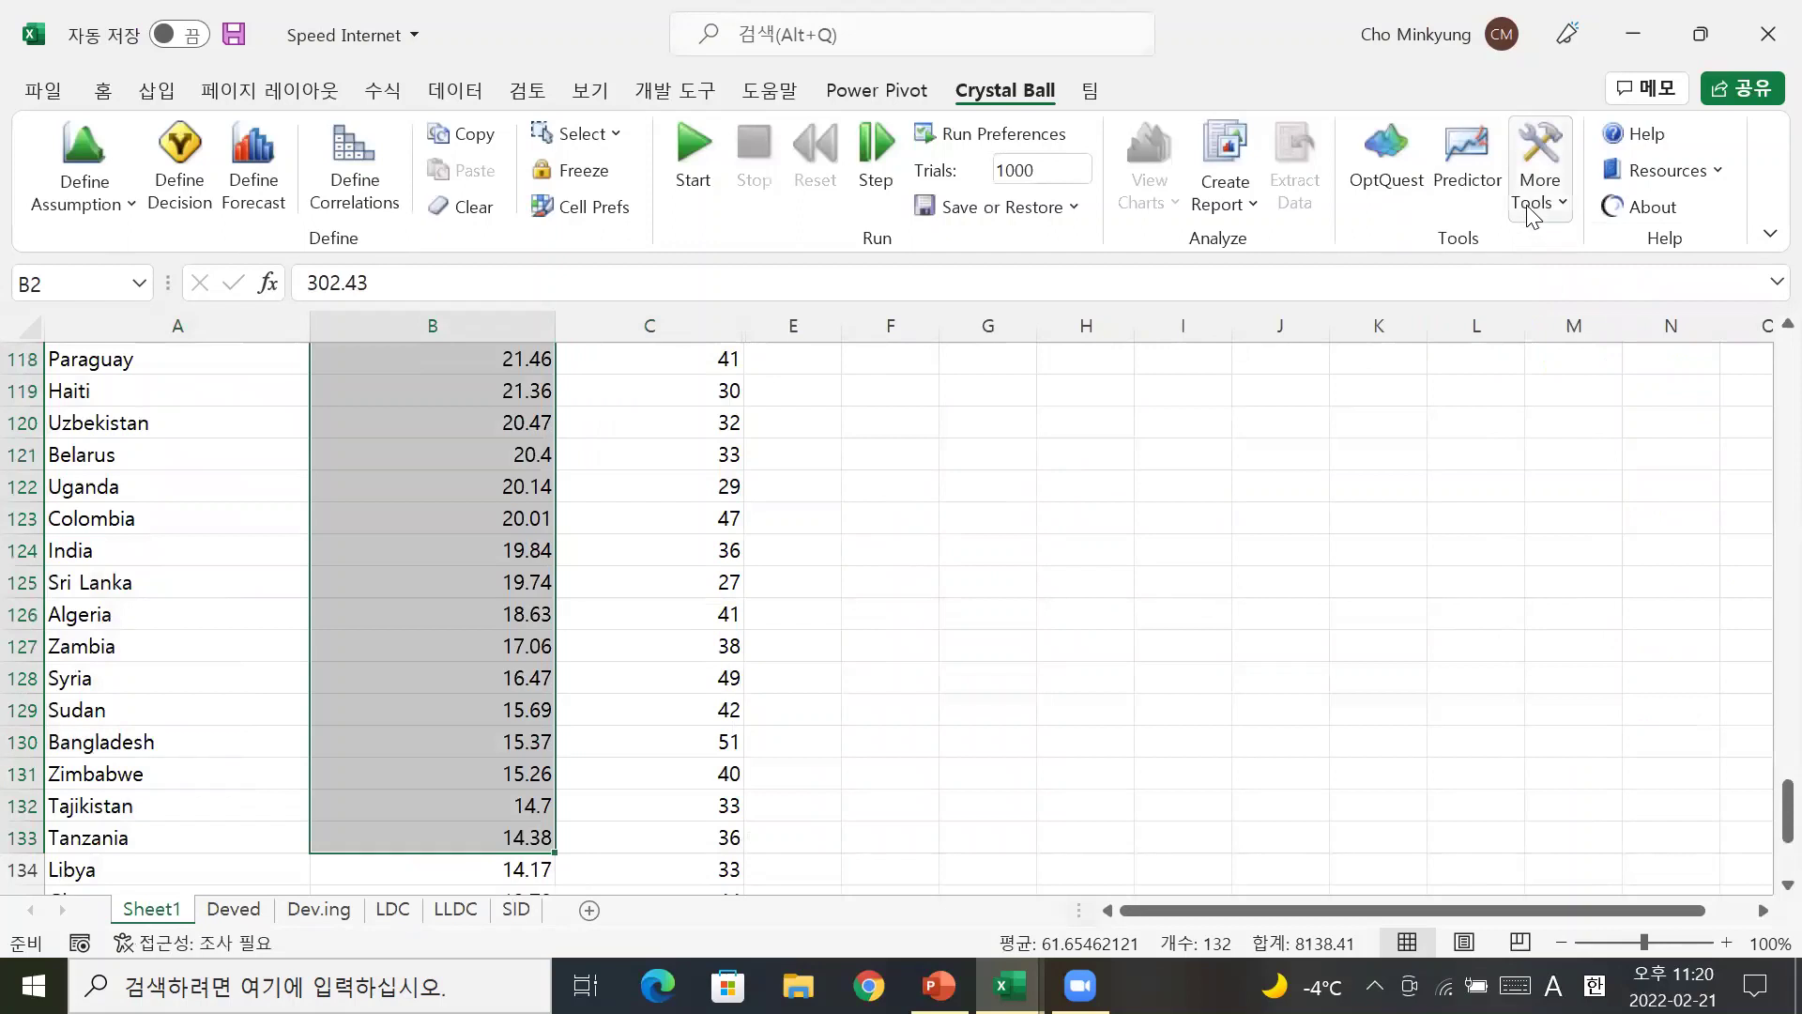
{"action": "left_click", "coordinate": [1525, 384]}
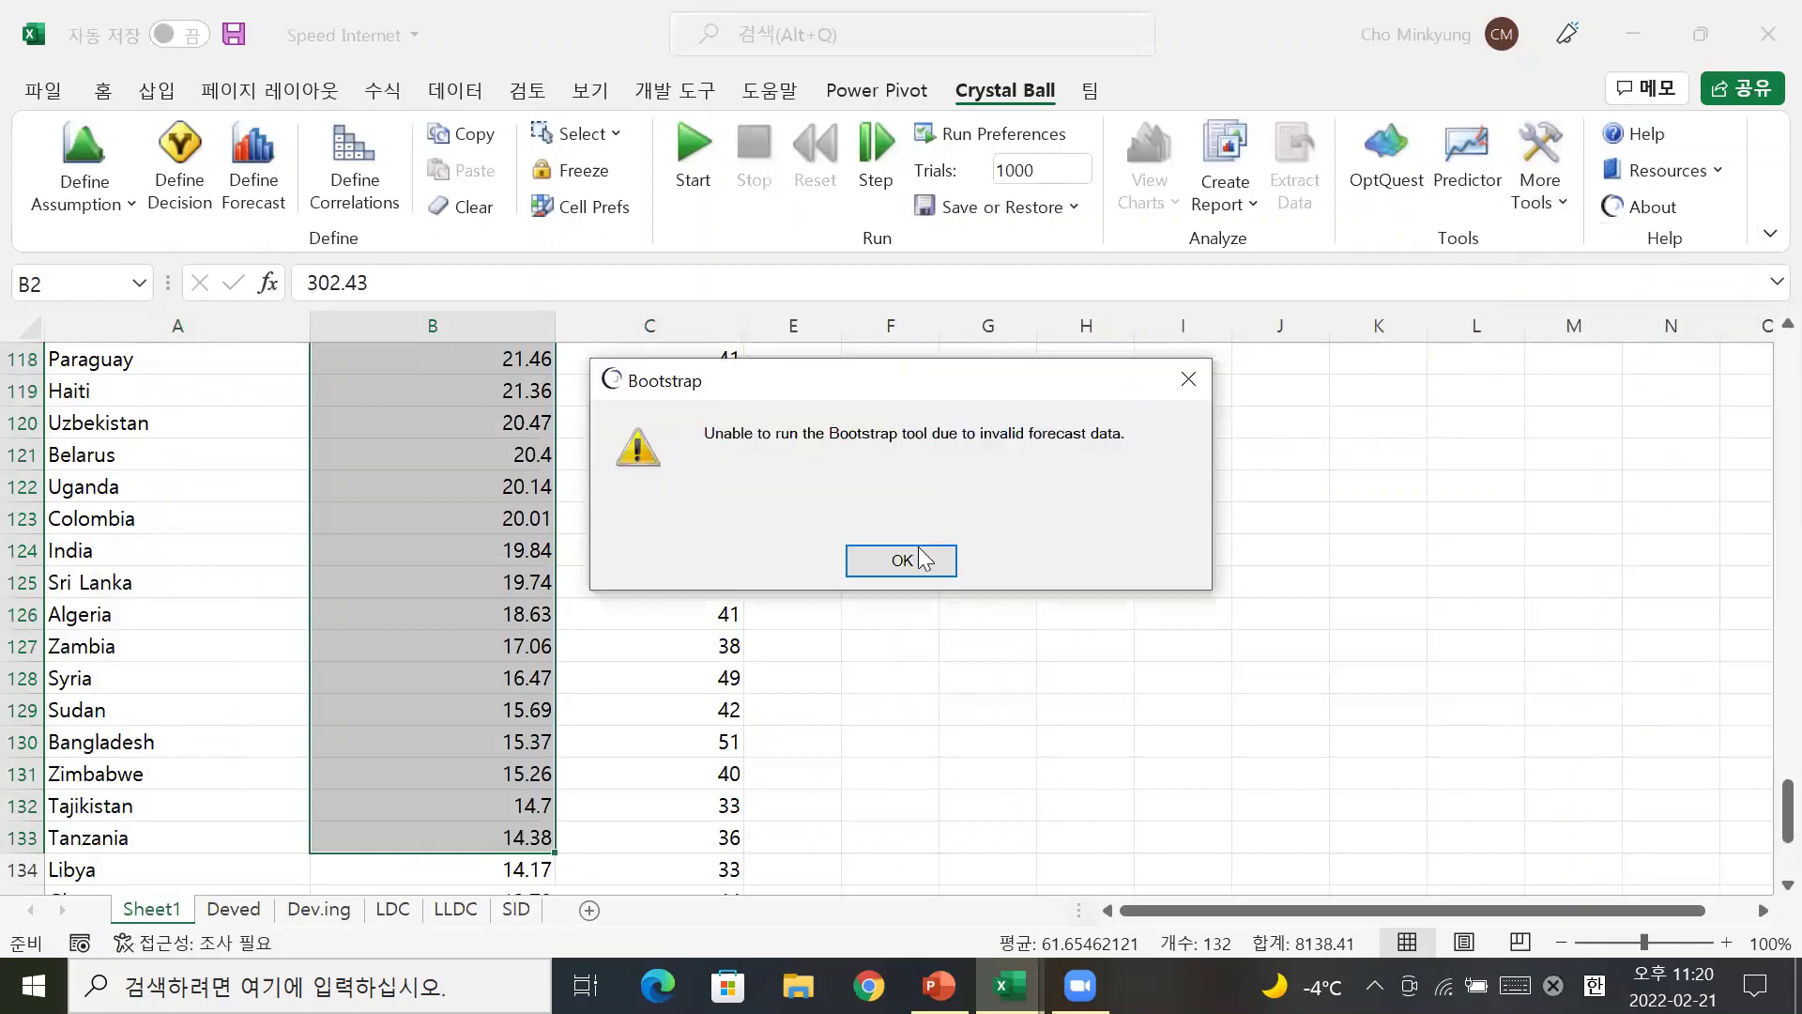
{"action": "left_click", "coordinate": [918, 558]}
Run Batch Fit from cell B2 on A1:C139, with data in columns, top-row headers and left-column labels
{"action": "left_click", "coordinate": [603, 610]}
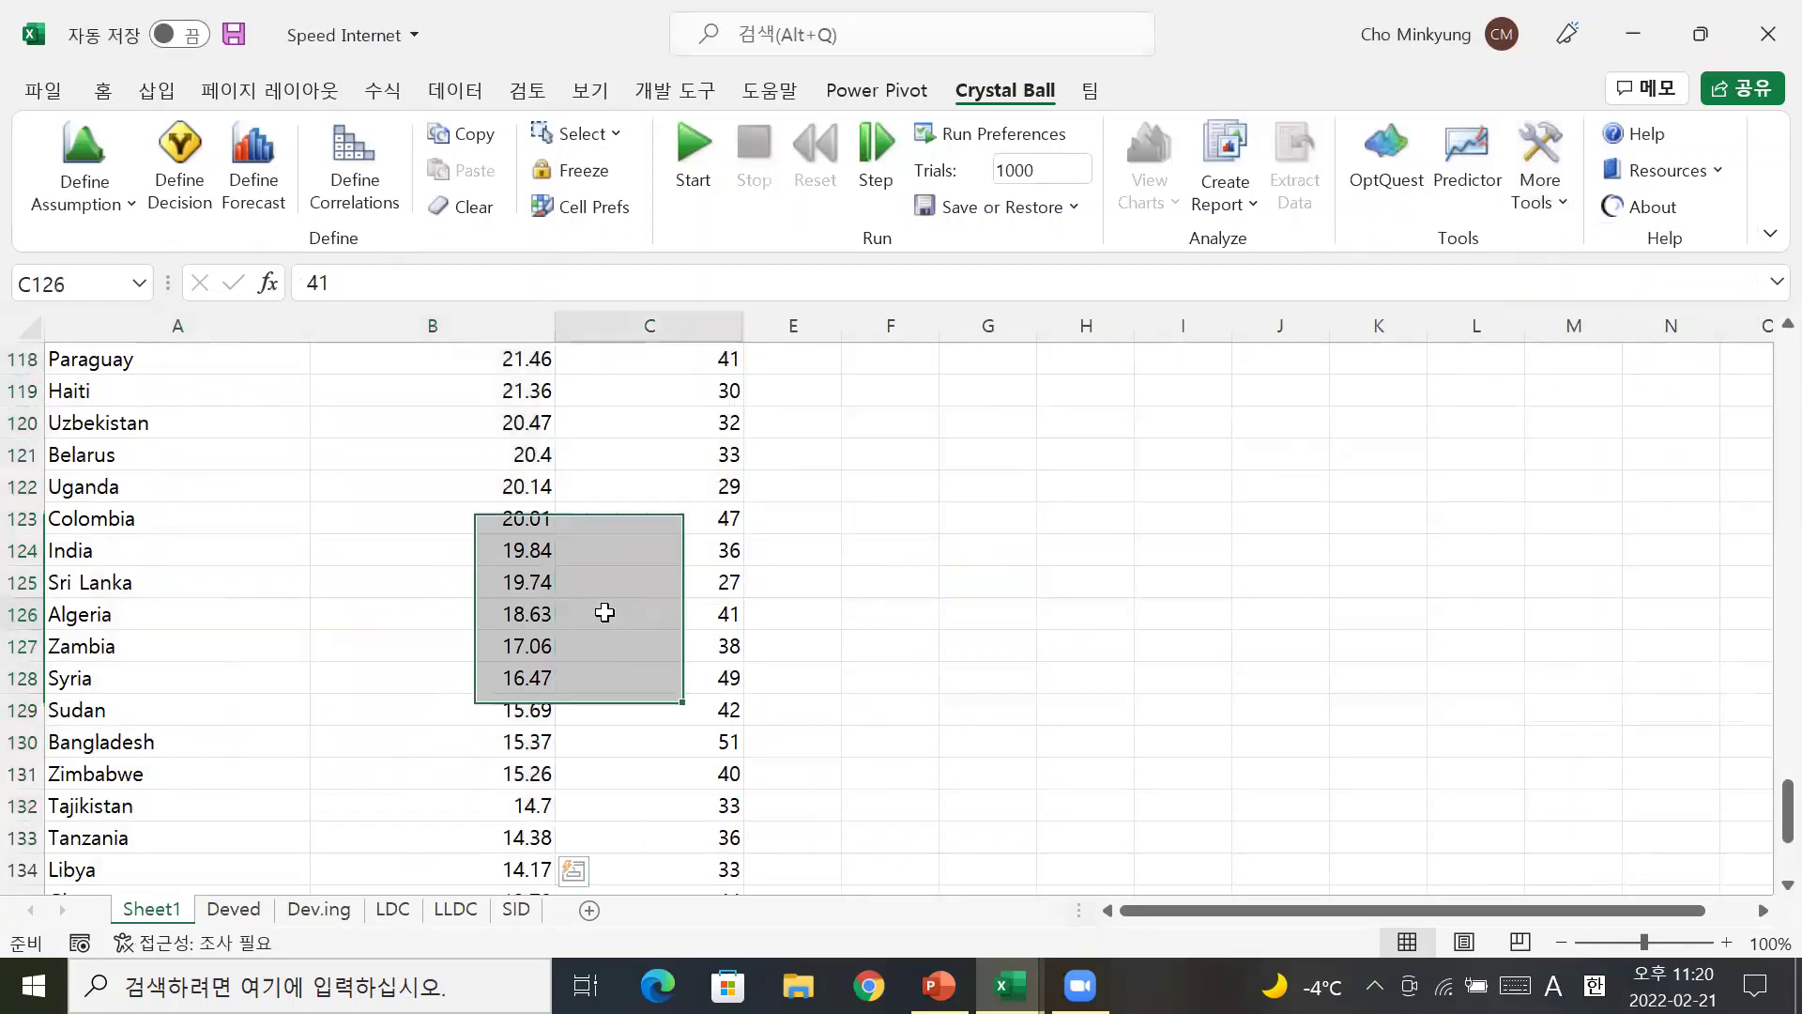
{"action": "scroll", "coordinate": [676, 688], "scroll_direction": "up", "scroll_amount": 5}
{"action": "scroll", "coordinate": [632, 759], "scroll_direction": "up", "scroll_amount": 20}
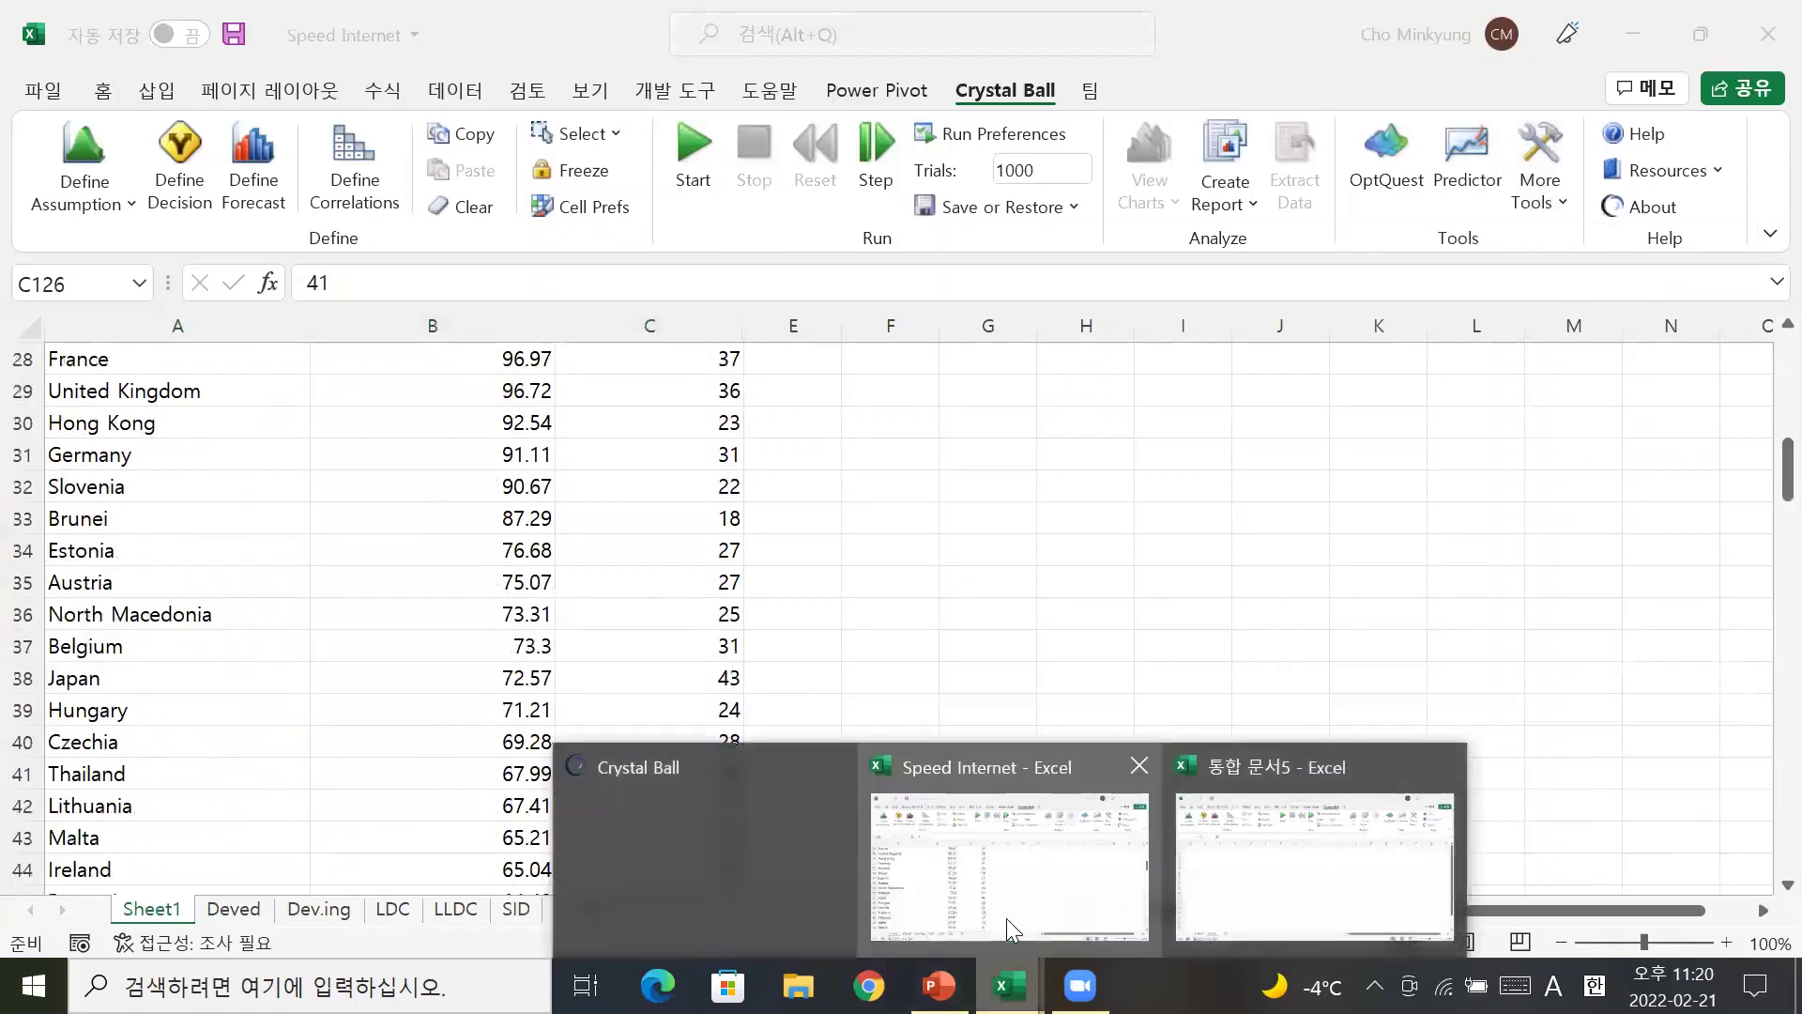
{"action": "scroll", "coordinate": [568, 627], "scroll_direction": "up", "scroll_amount": 9}
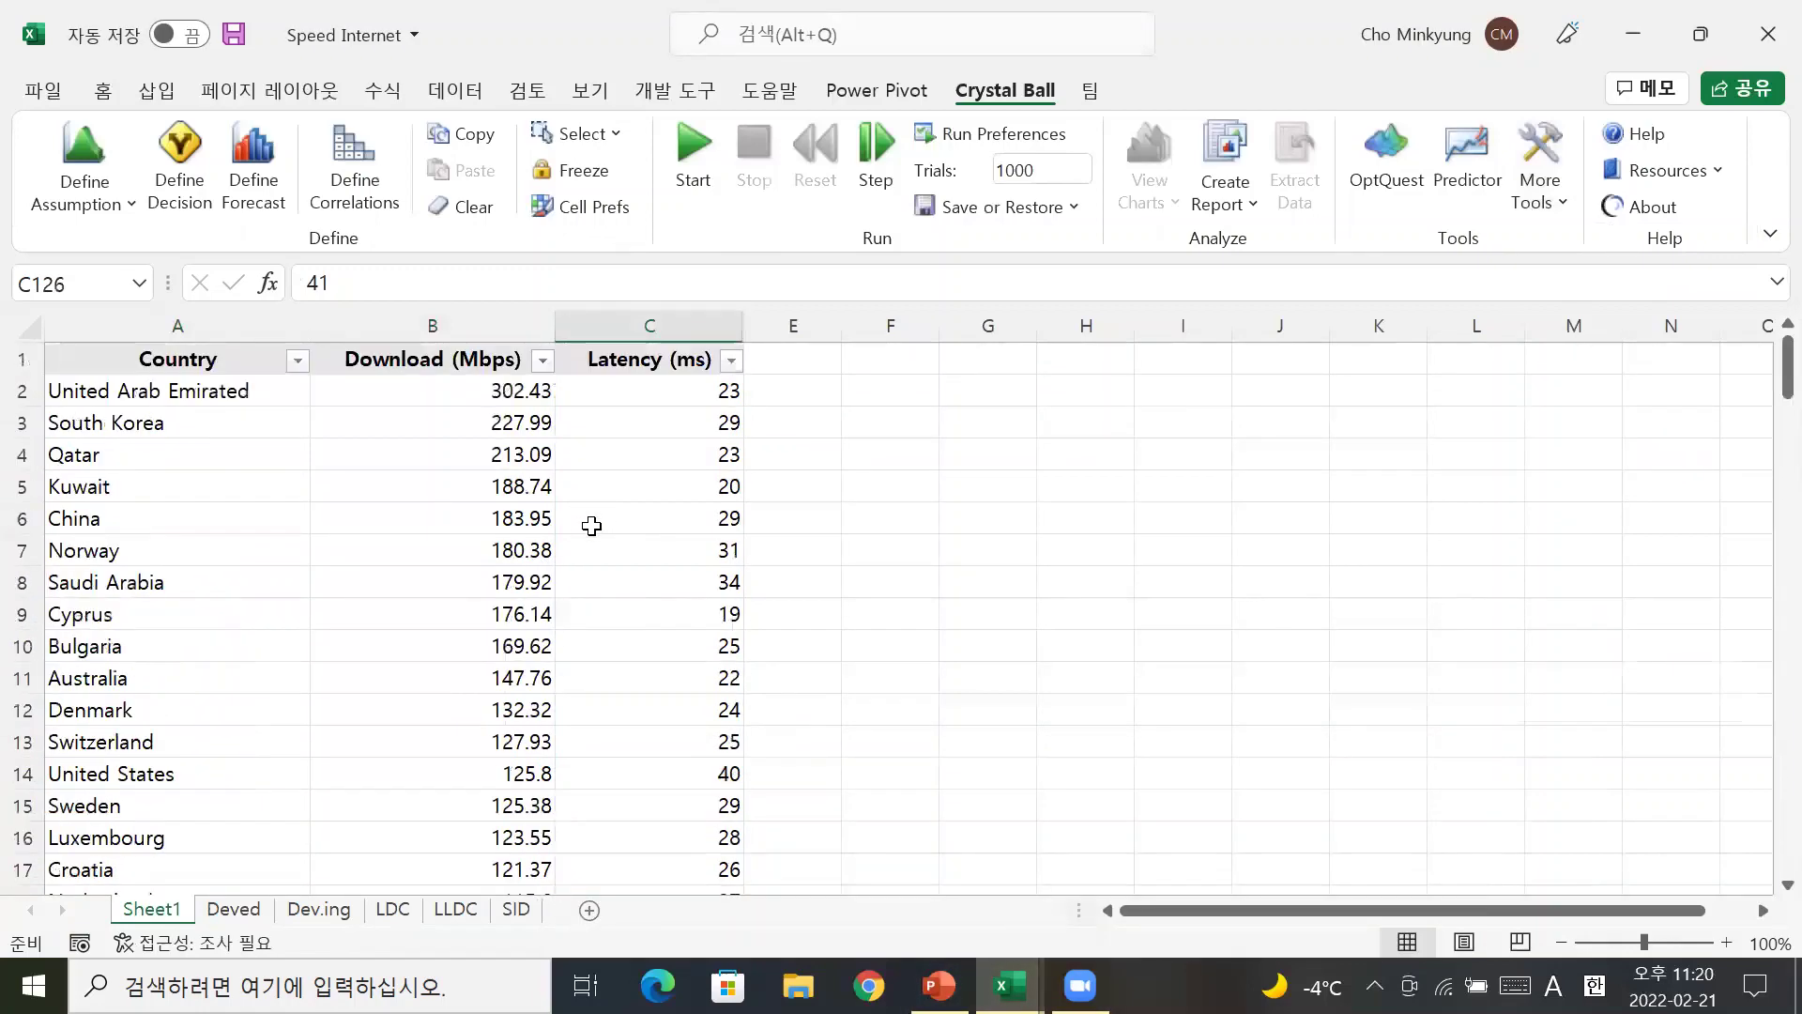
{"action": "left_click", "coordinate": [455, 393]}
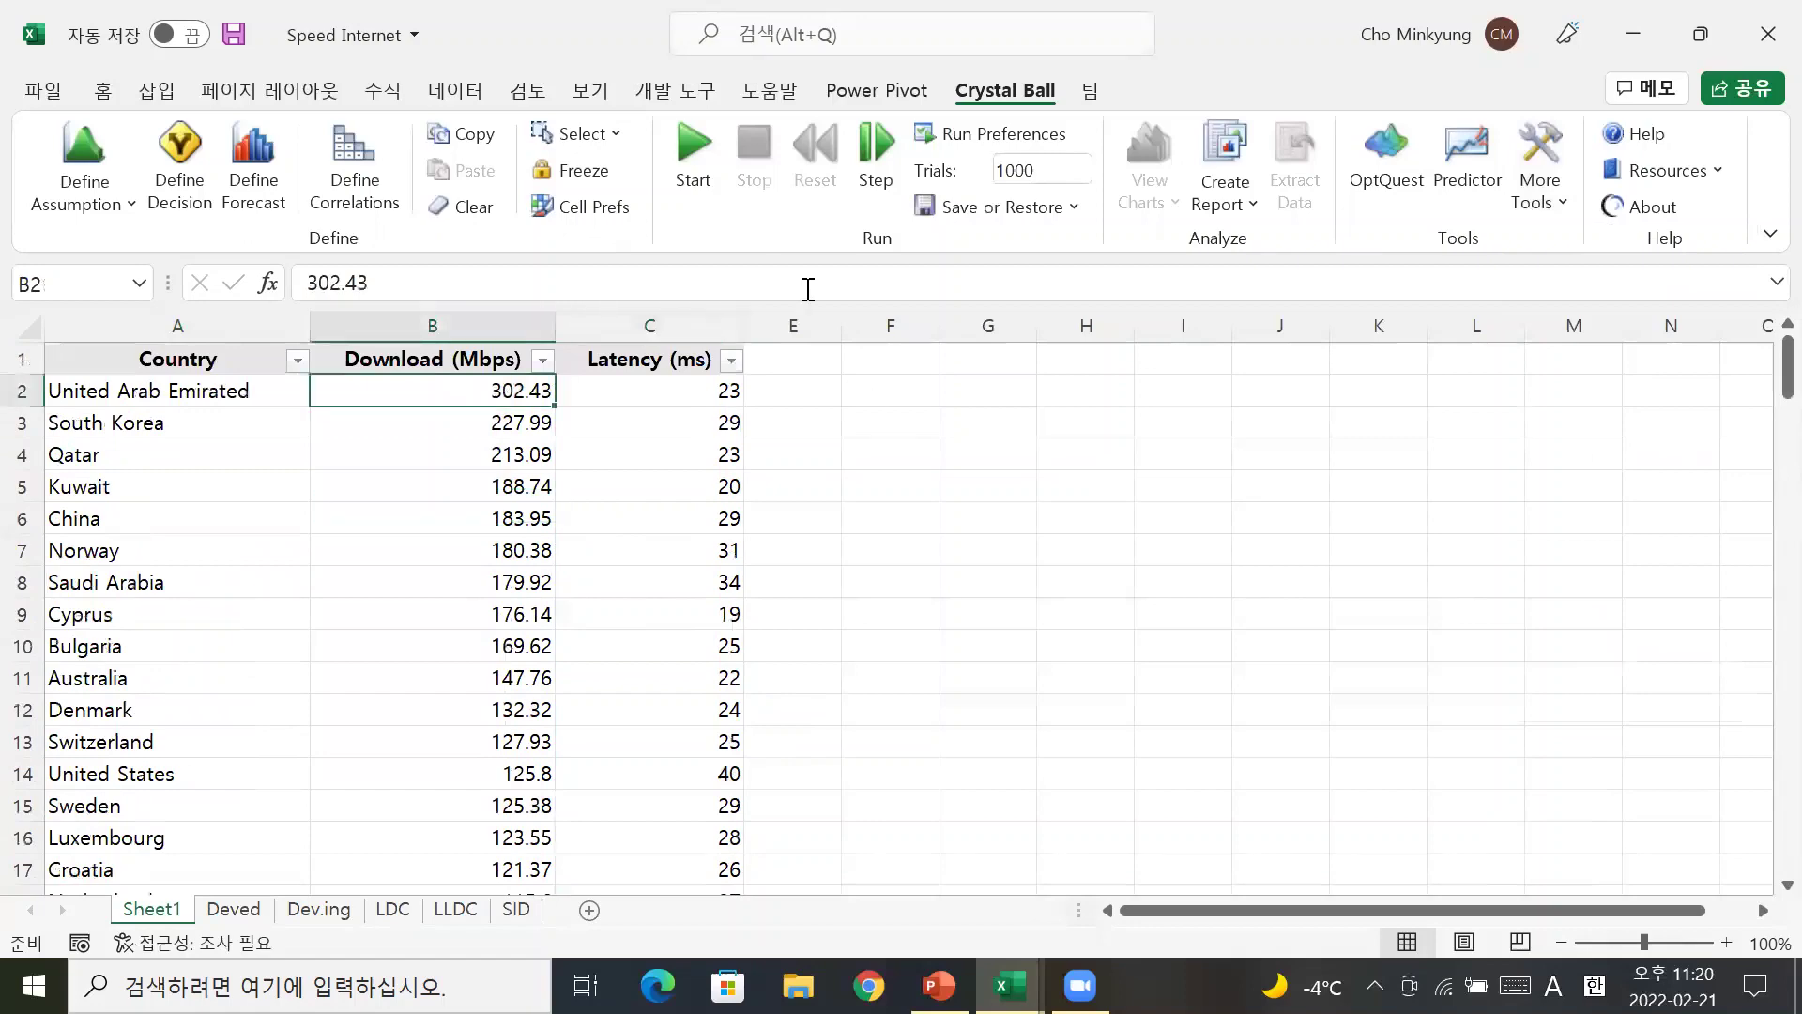
{"action": "left_click", "coordinate": [1558, 207]}
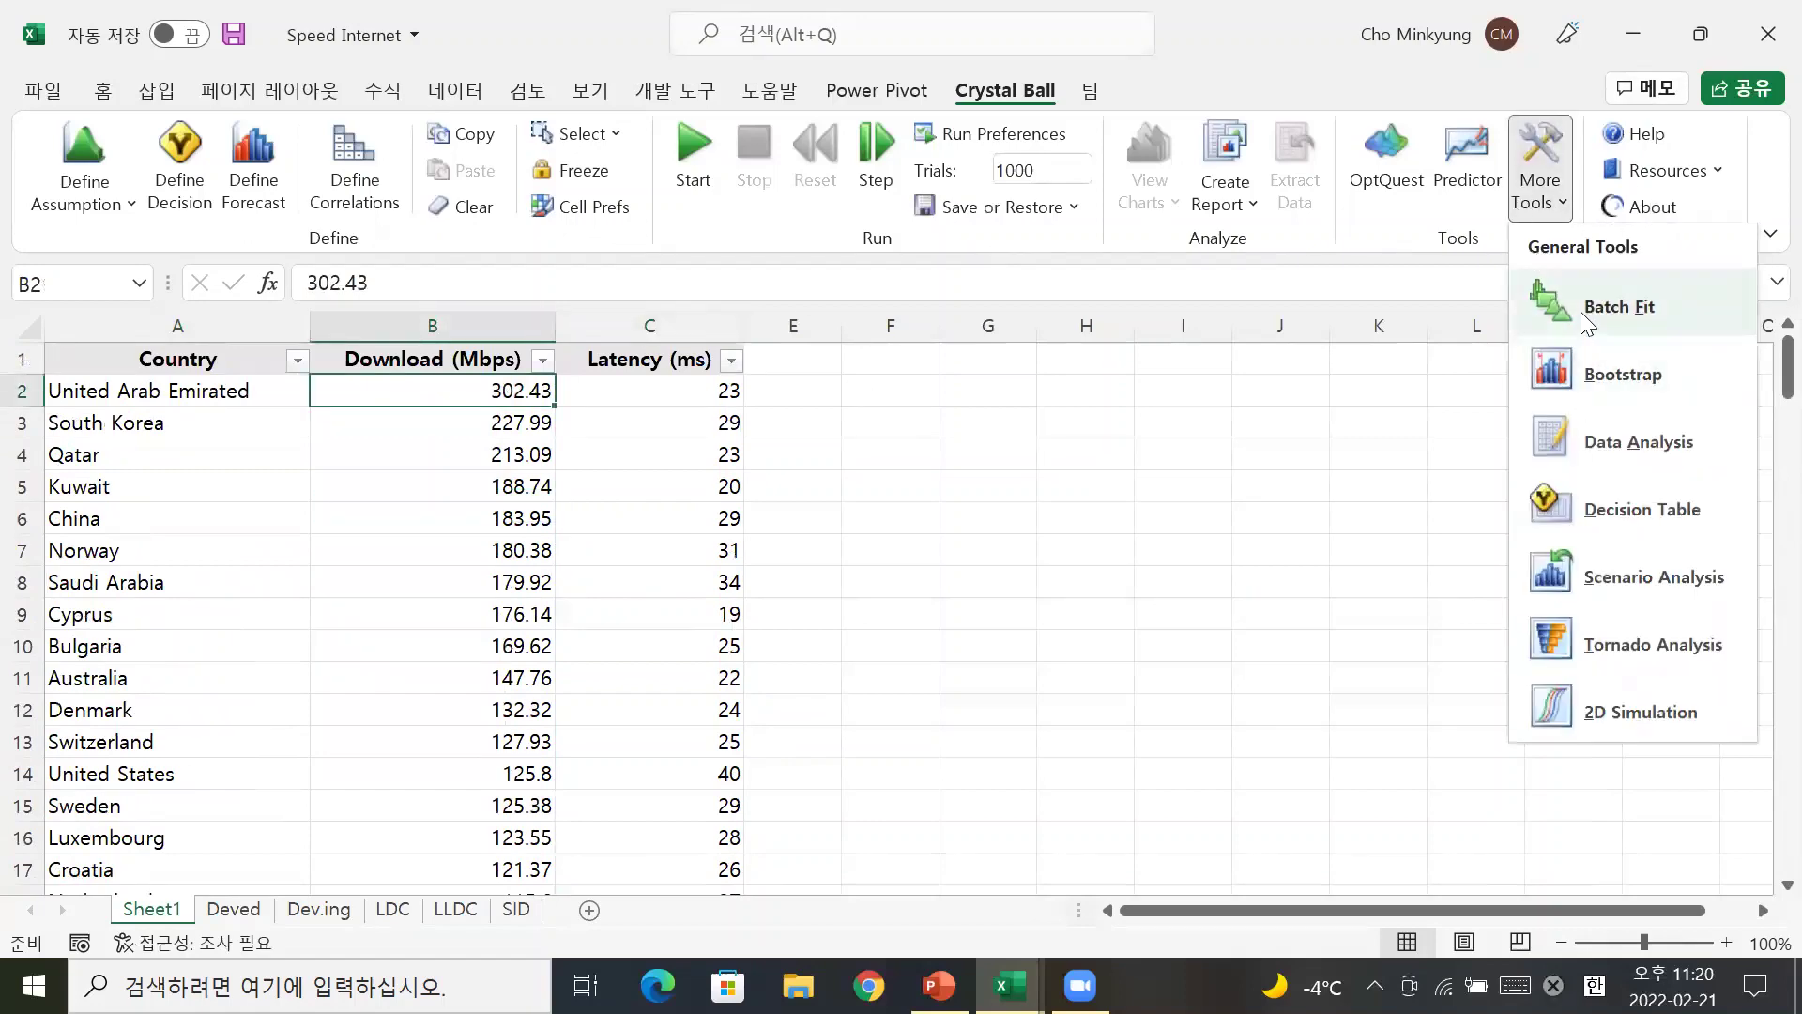
{"action": "left_click", "coordinate": [1581, 312]}
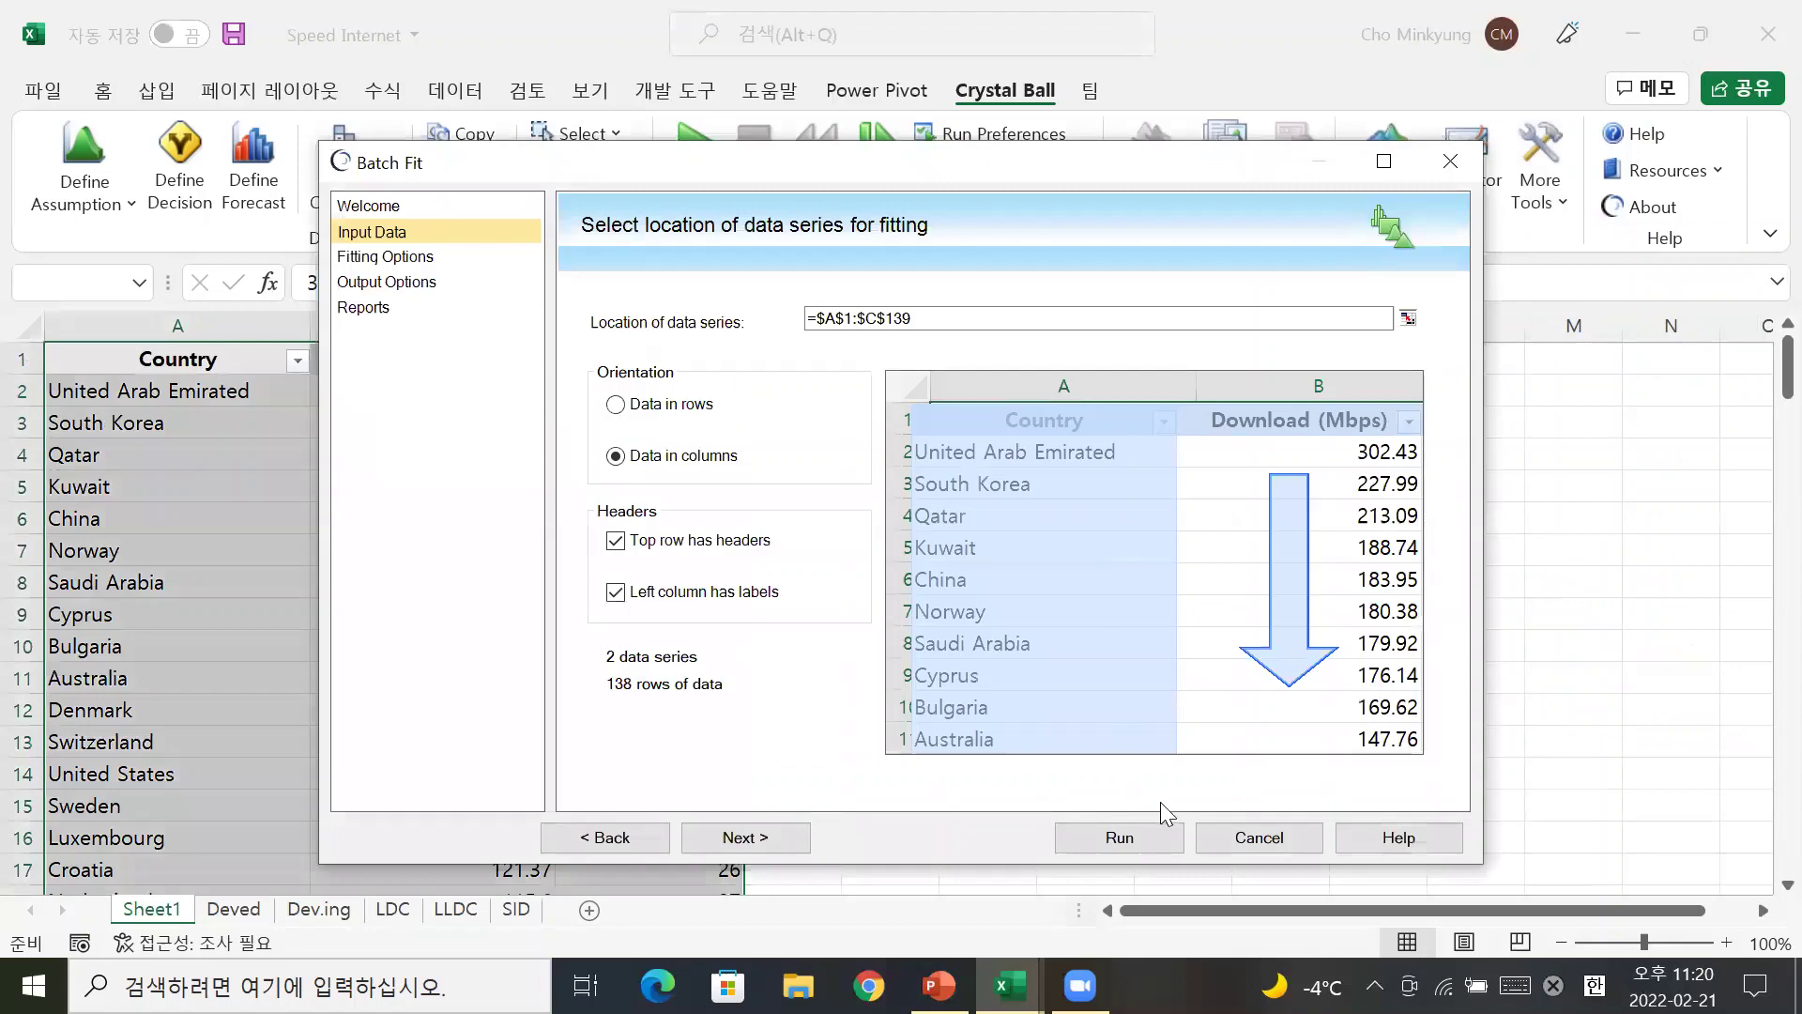
{"action": "left_click", "coordinate": [1163, 835]}
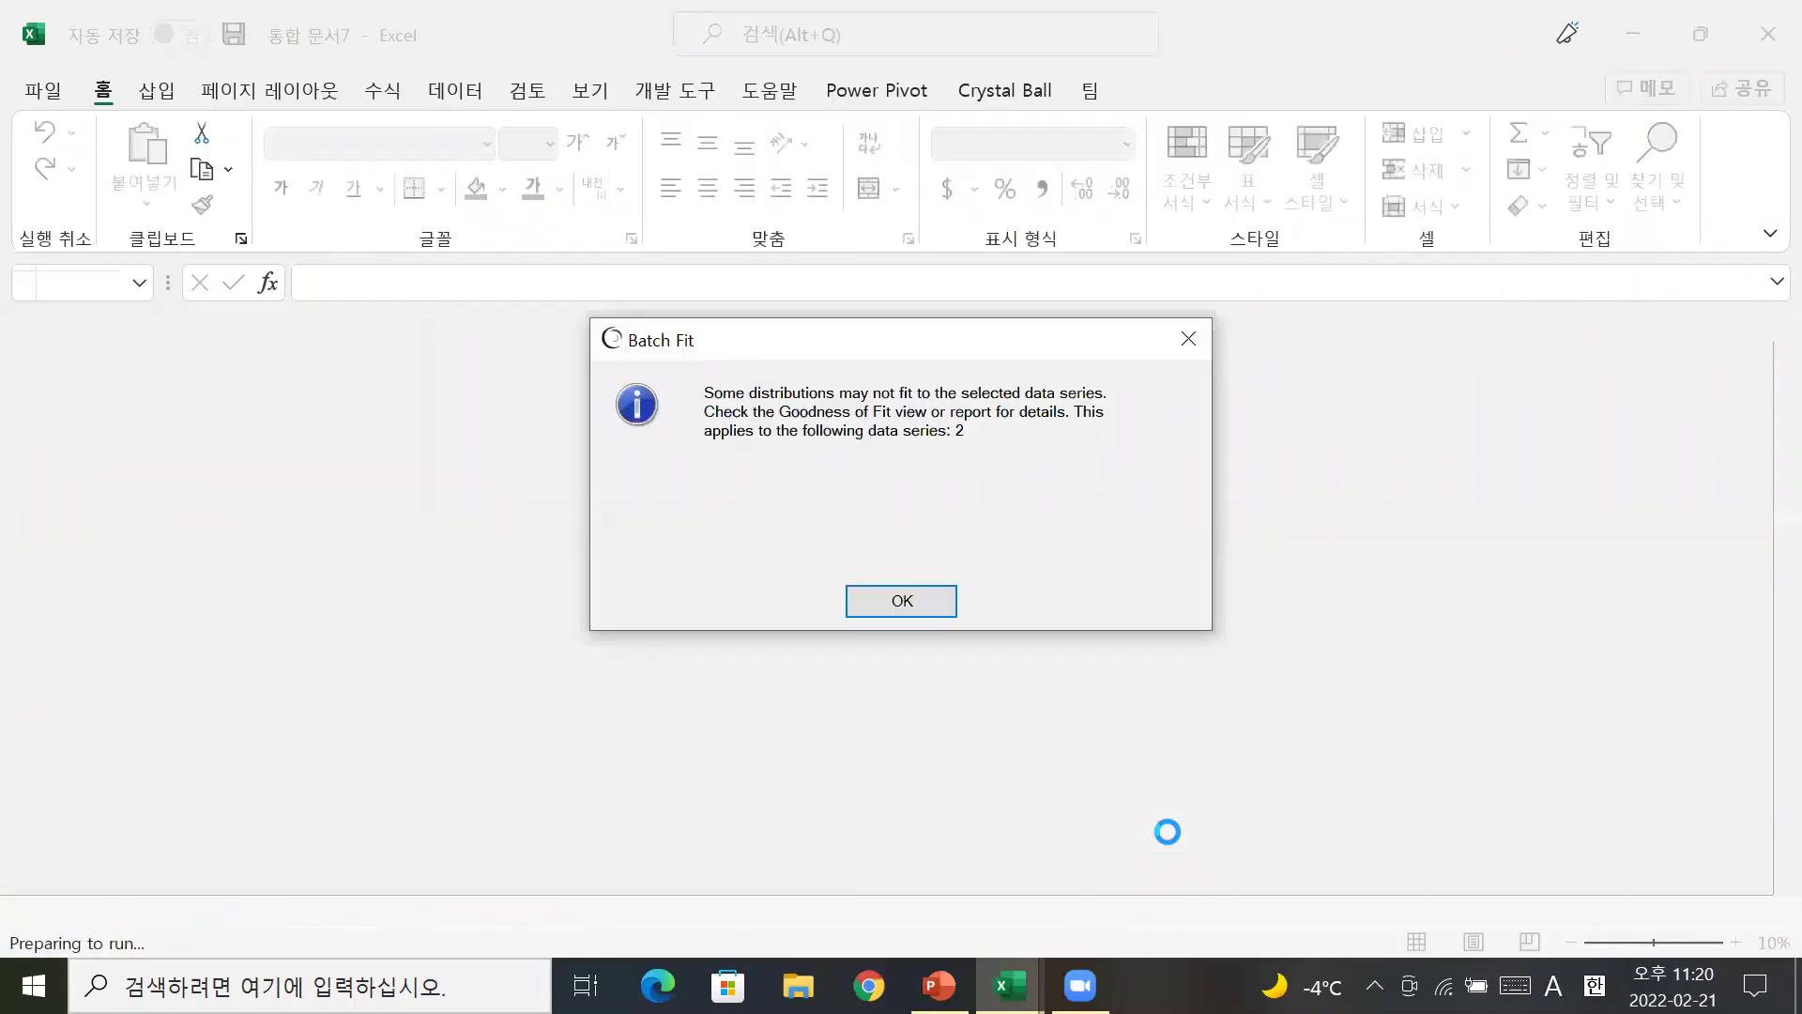
{"action": "left_click", "coordinate": [938, 601]}
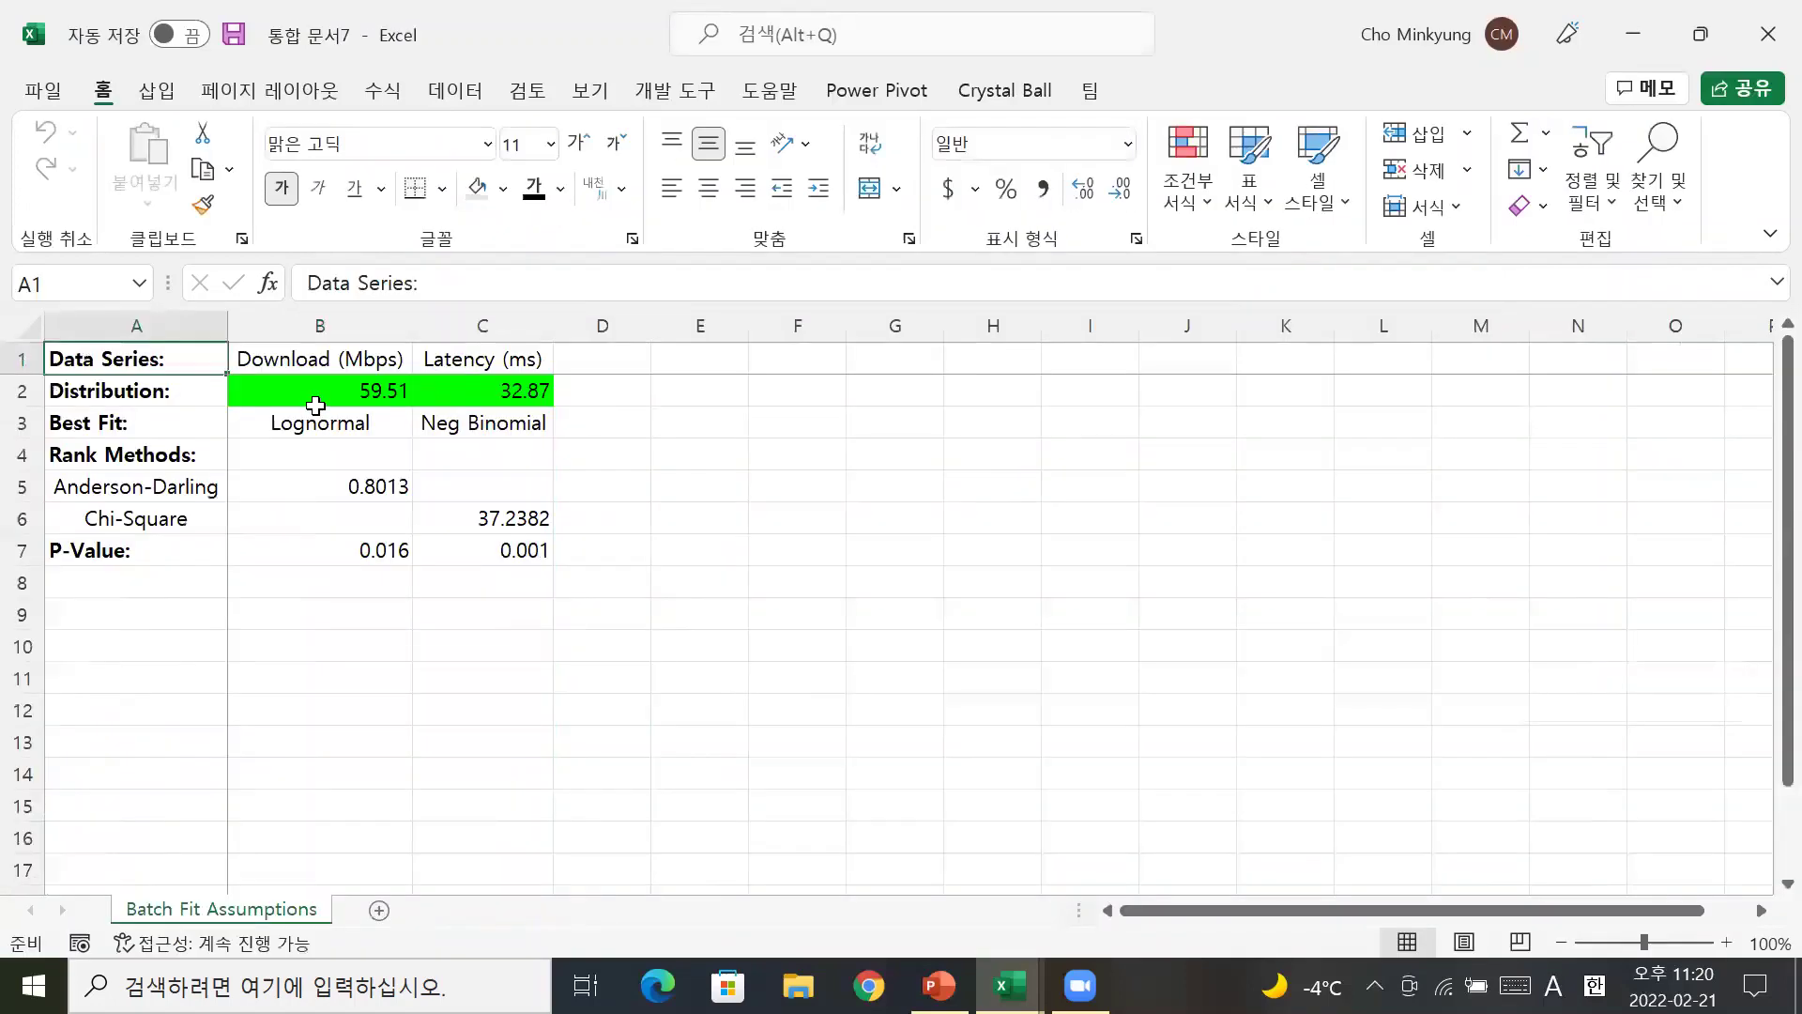
Try to run the Bootstrap tool on the fitted Download distribution in cell B2 of the Batch Fit results
{"action": "left_click", "coordinate": [324, 417]}
{"action": "left_click", "coordinate": [334, 394]}
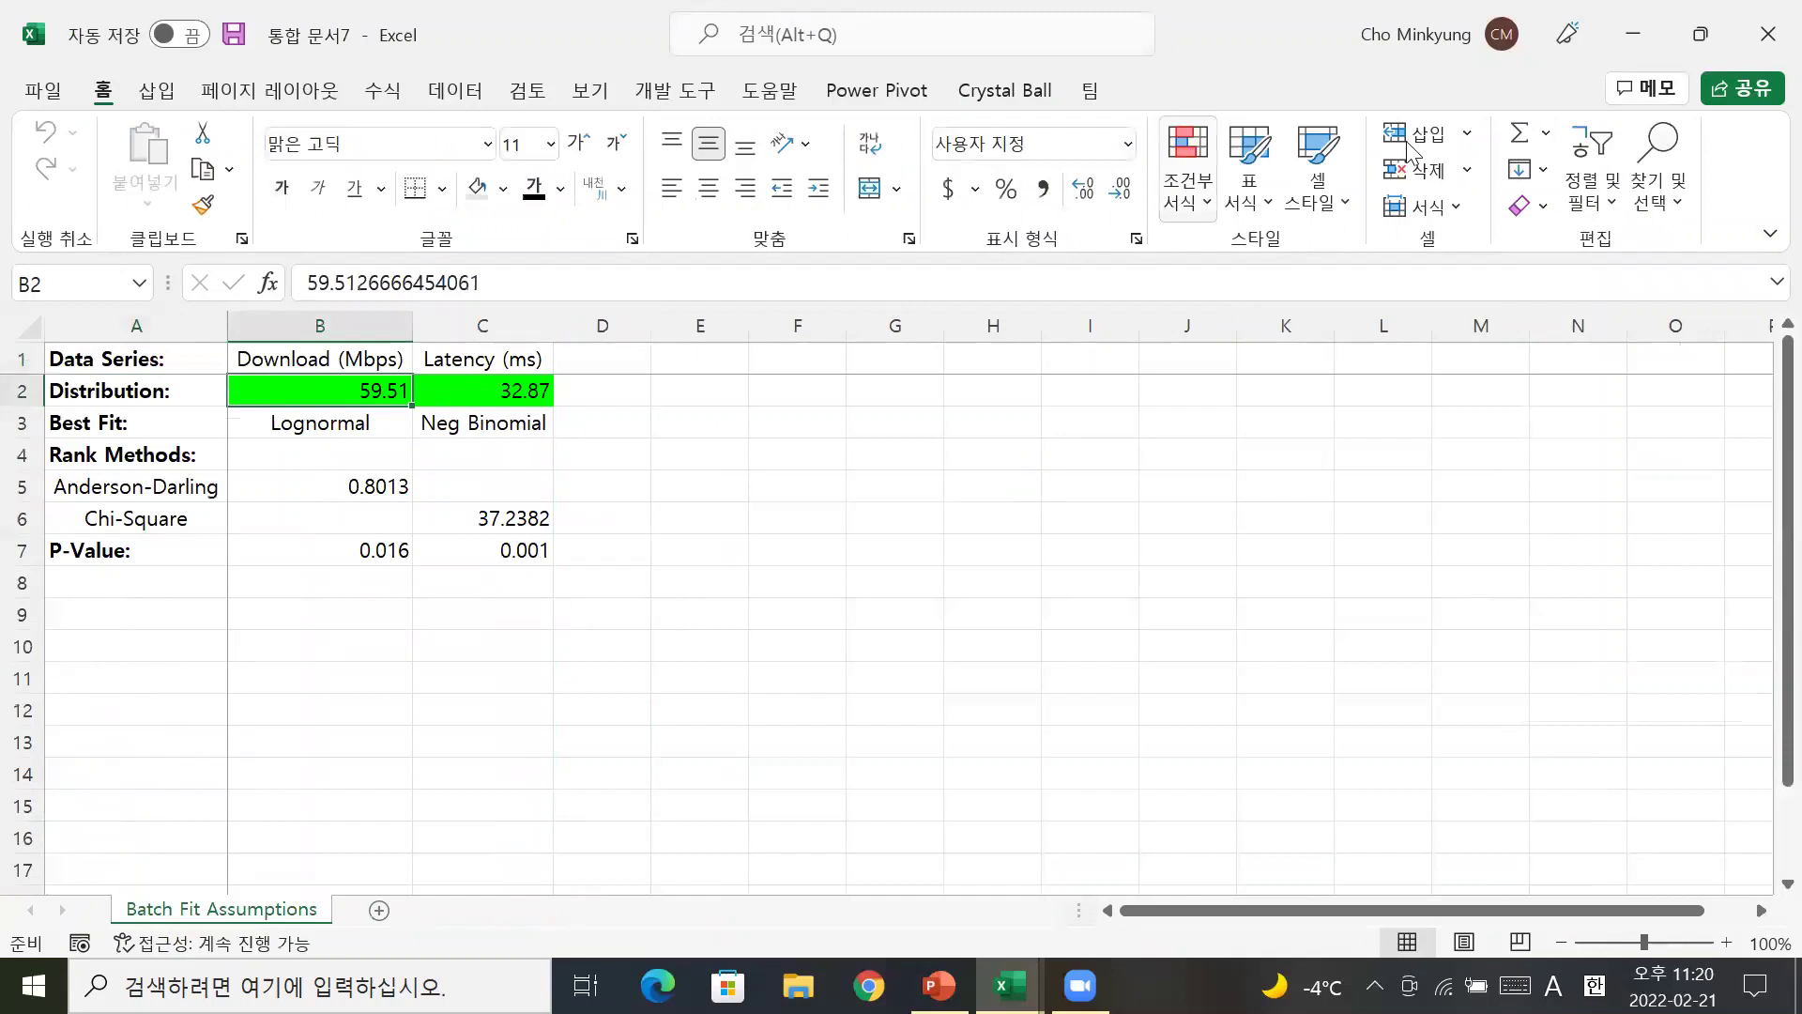
{"action": "left_click", "coordinate": [1036, 87]}
{"action": "left_click", "coordinate": [1539, 202]}
{"action": "left_click", "coordinate": [1594, 376]}
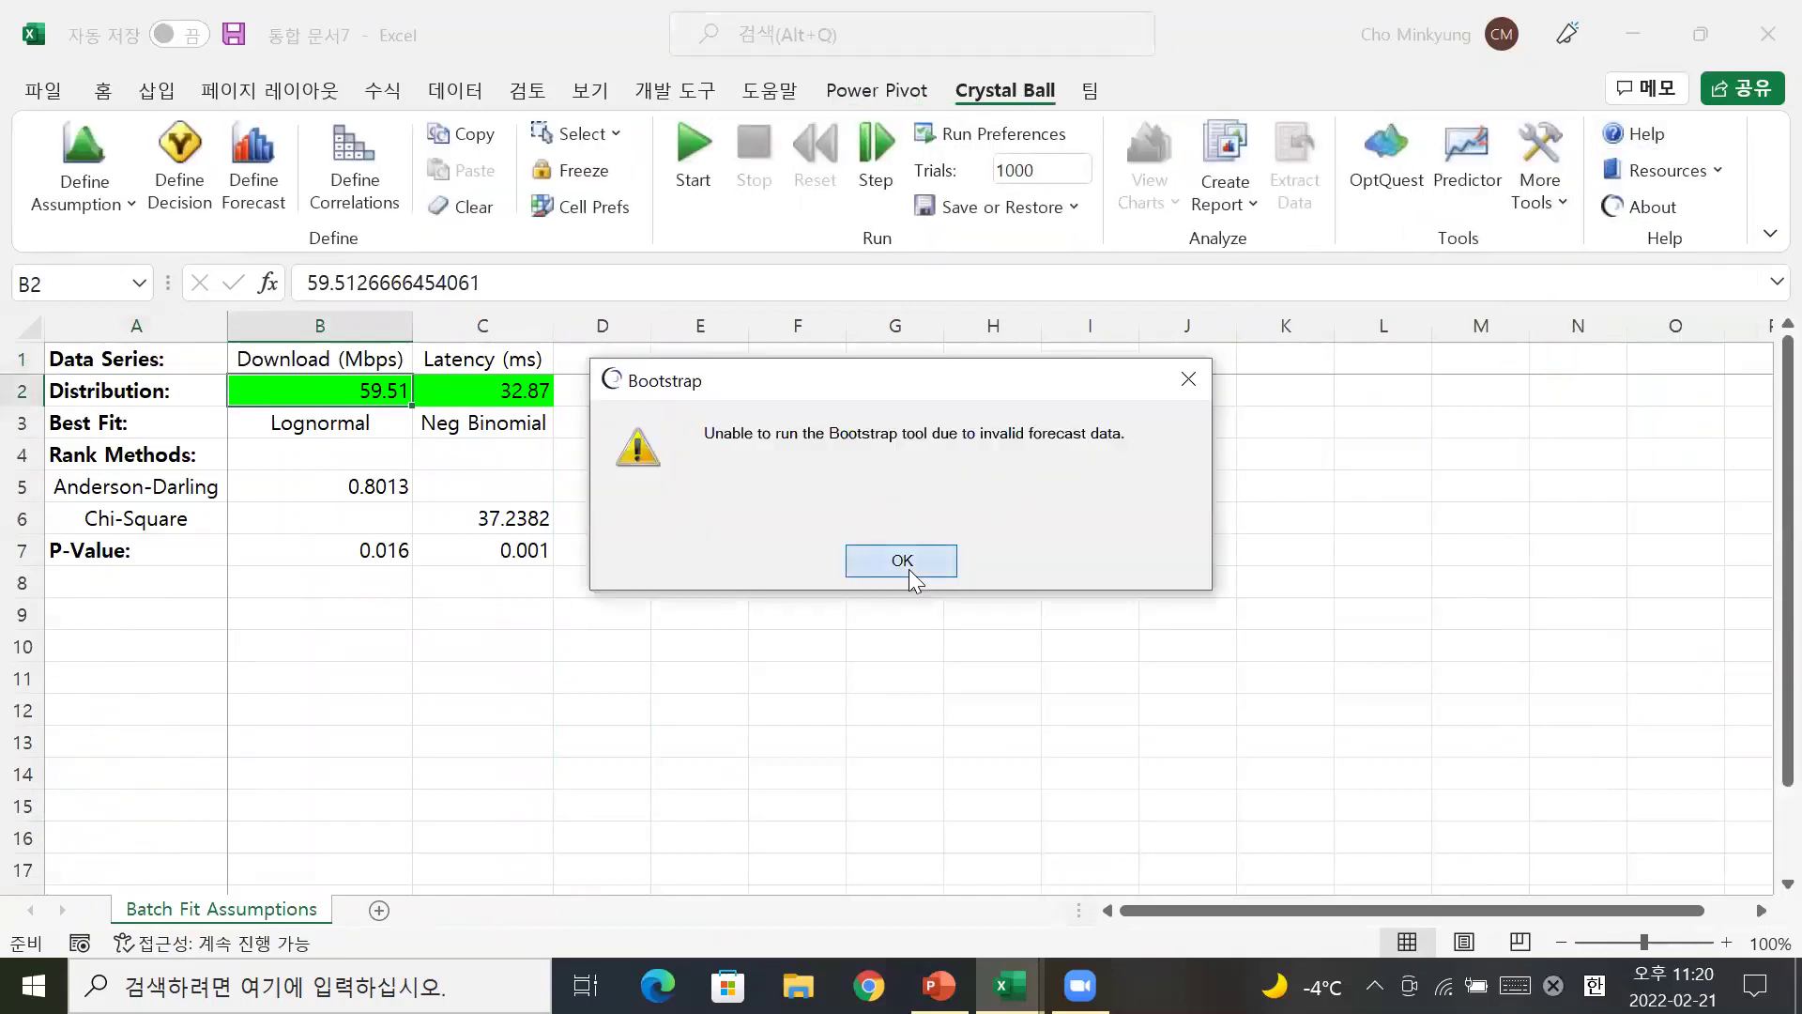
{"action": "left_click", "coordinate": [902, 561]}
Try to run the Bootstrap tool from the Download best-fit cell B3 in the Batch Fit results
{"action": "left_click", "coordinate": [272, 421]}
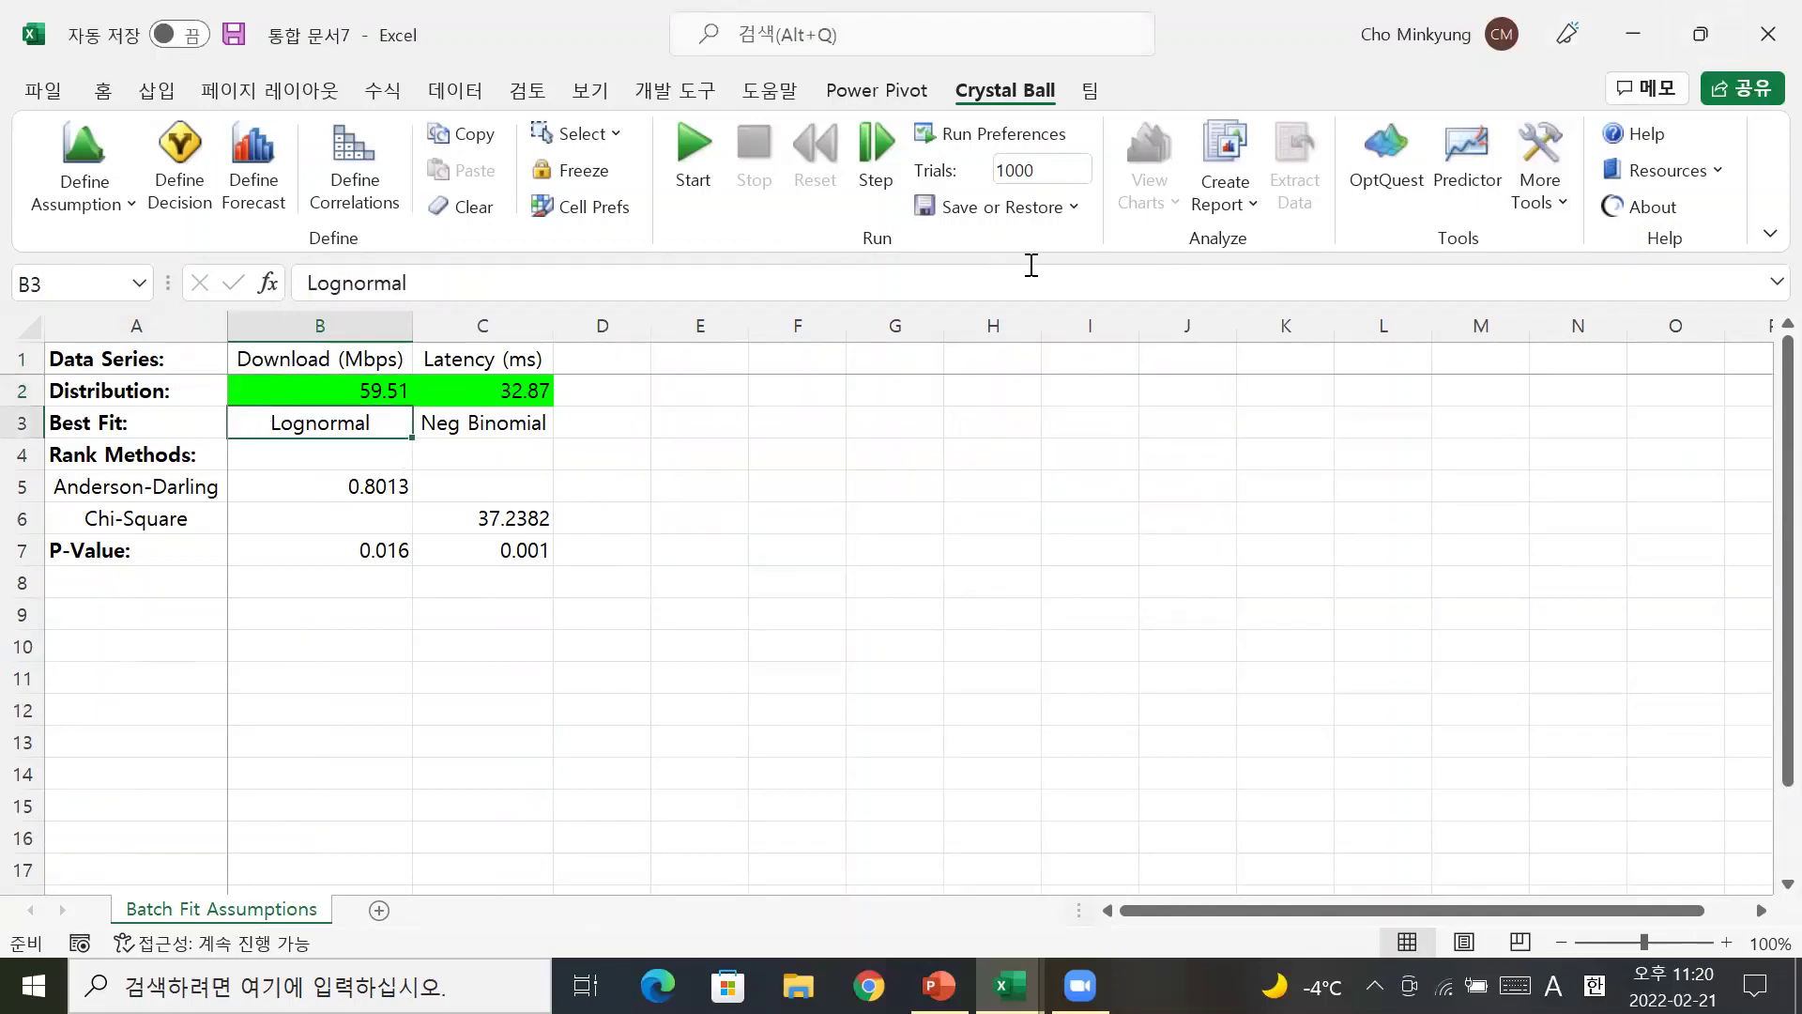
{"action": "left_click", "coordinate": [1530, 197]}
{"action": "left_click", "coordinate": [1586, 373]}
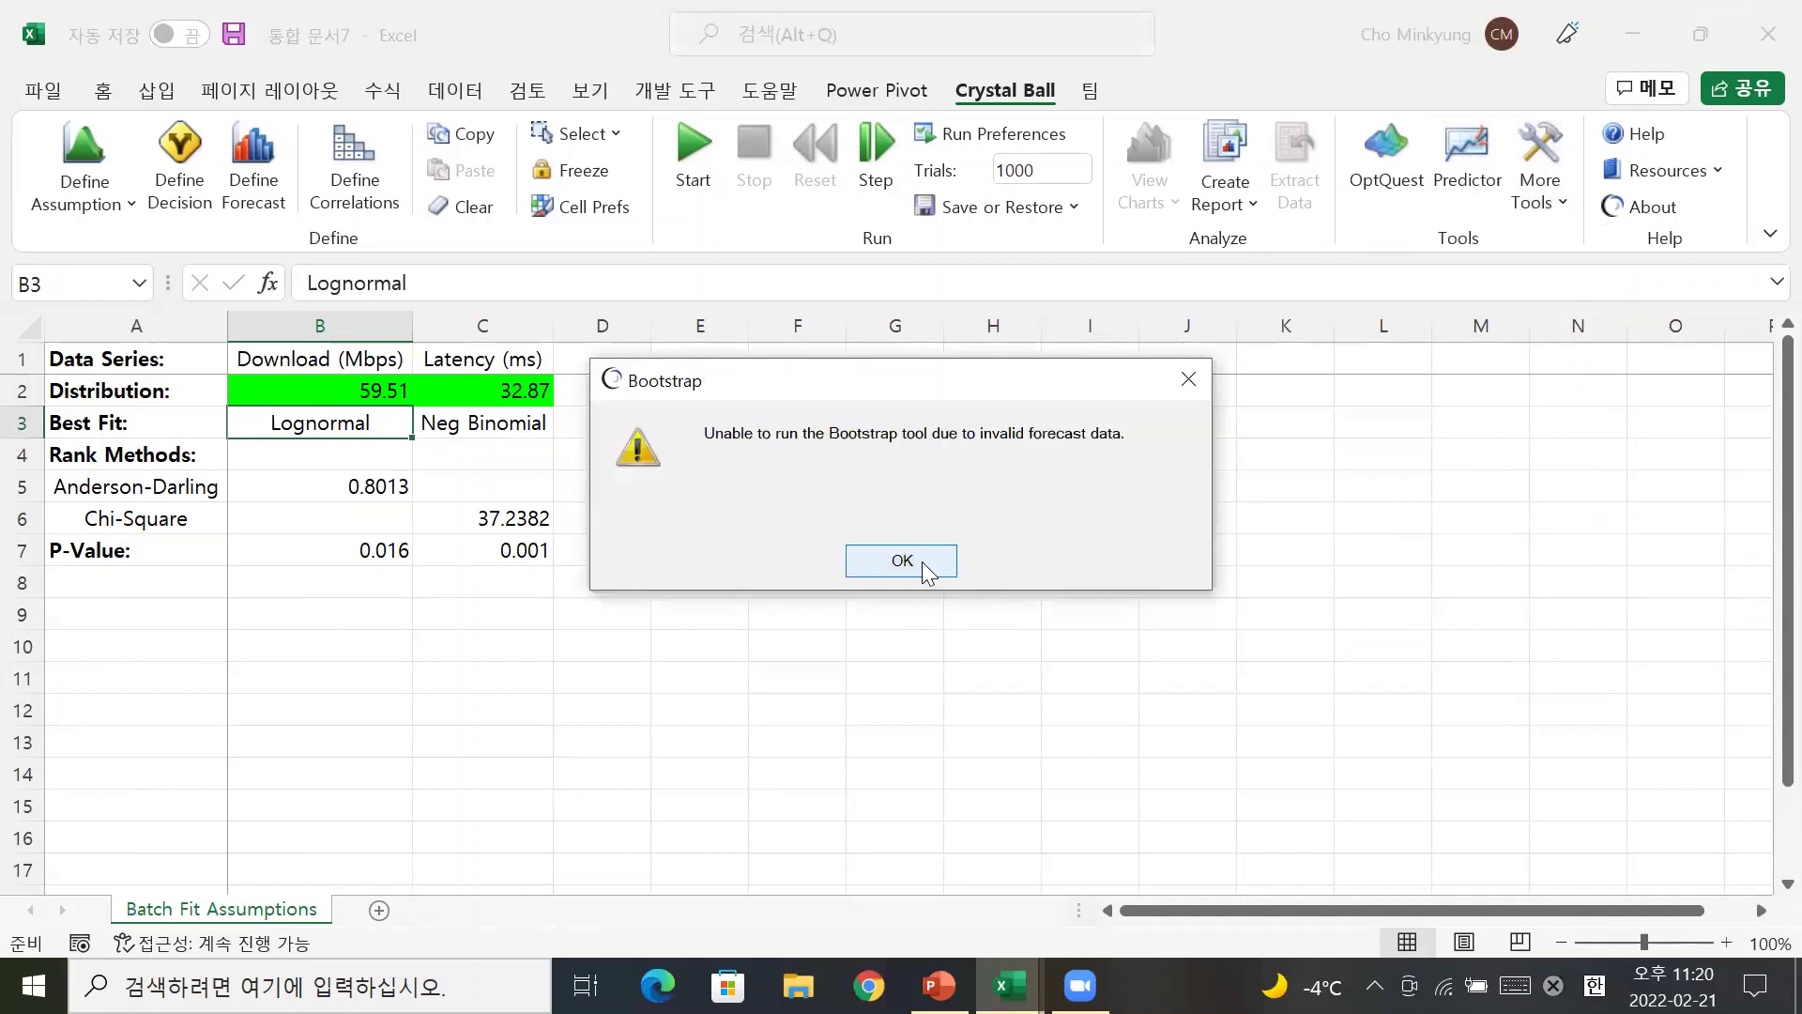
{"action": "left_click", "coordinate": [923, 564]}
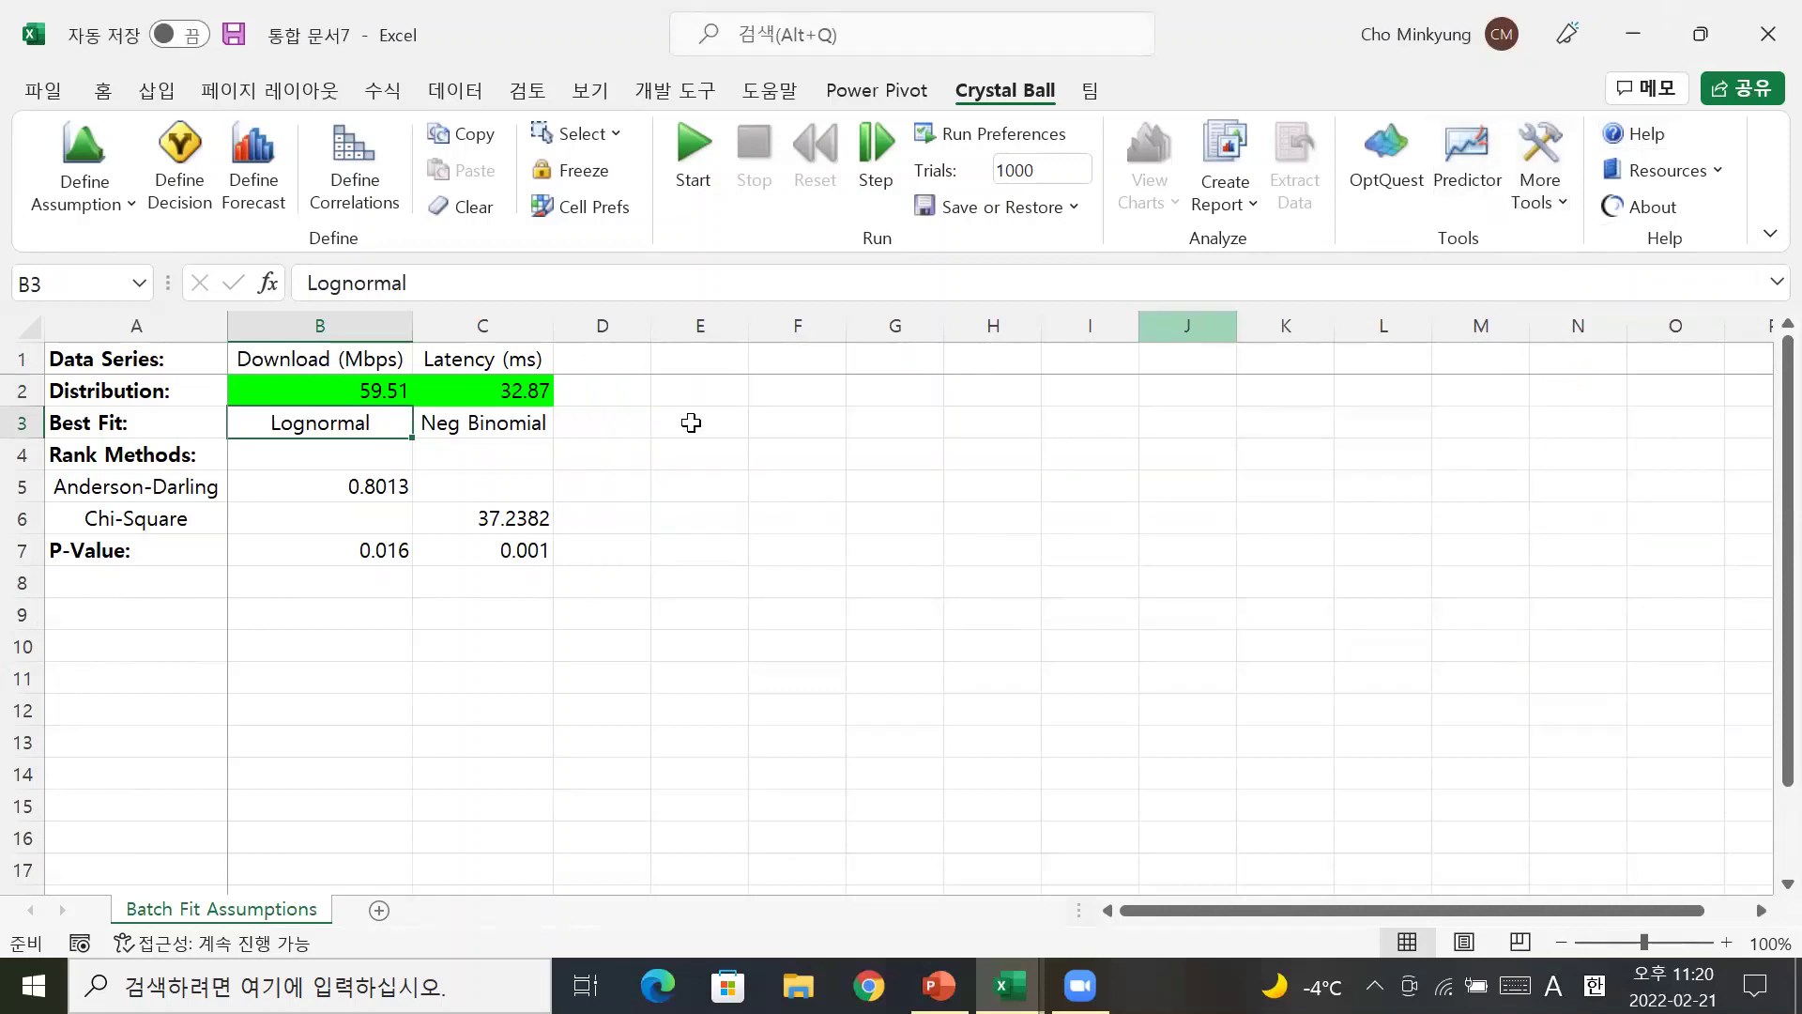
Close the Batch Fit results workbook without saving it
{"action": "left_click", "coordinate": [1769, 33]}
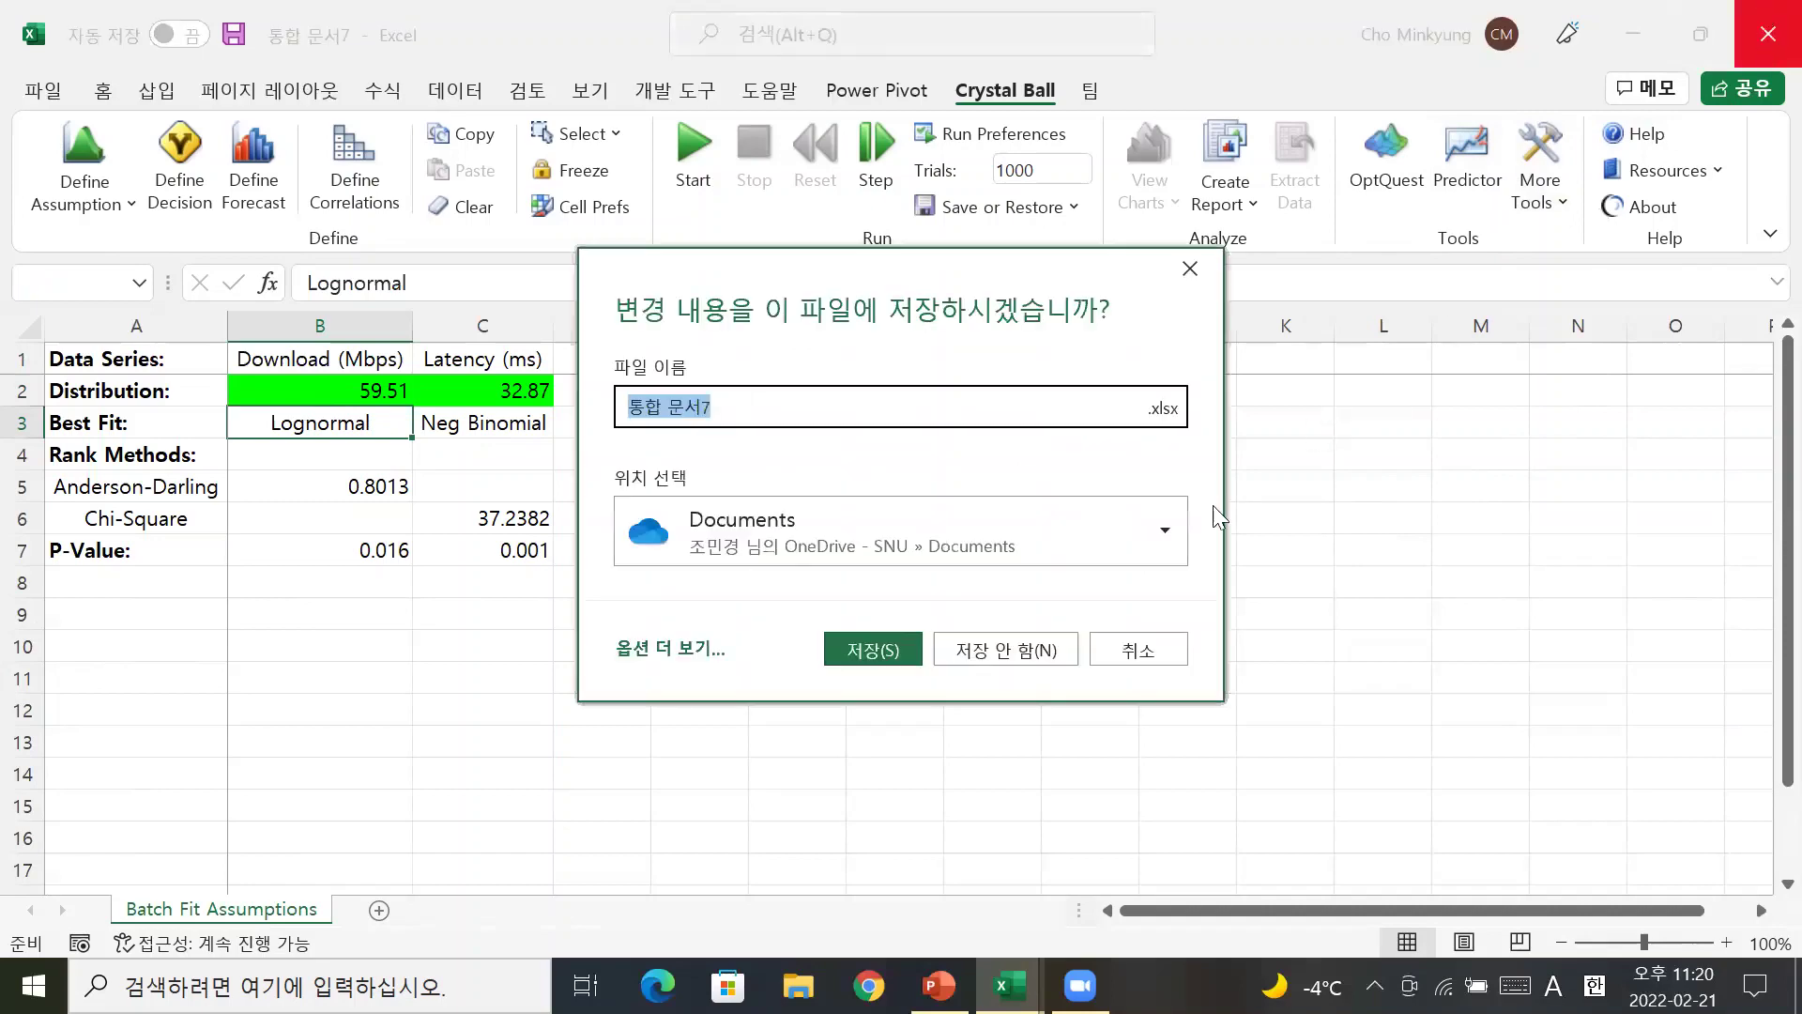
{"action": "left_click", "coordinate": [1032, 657]}
Select cell C5 in the Speed Internet data and display Crystal Ball's additional analysis tools
{"action": "left_click", "coordinate": [583, 484]}
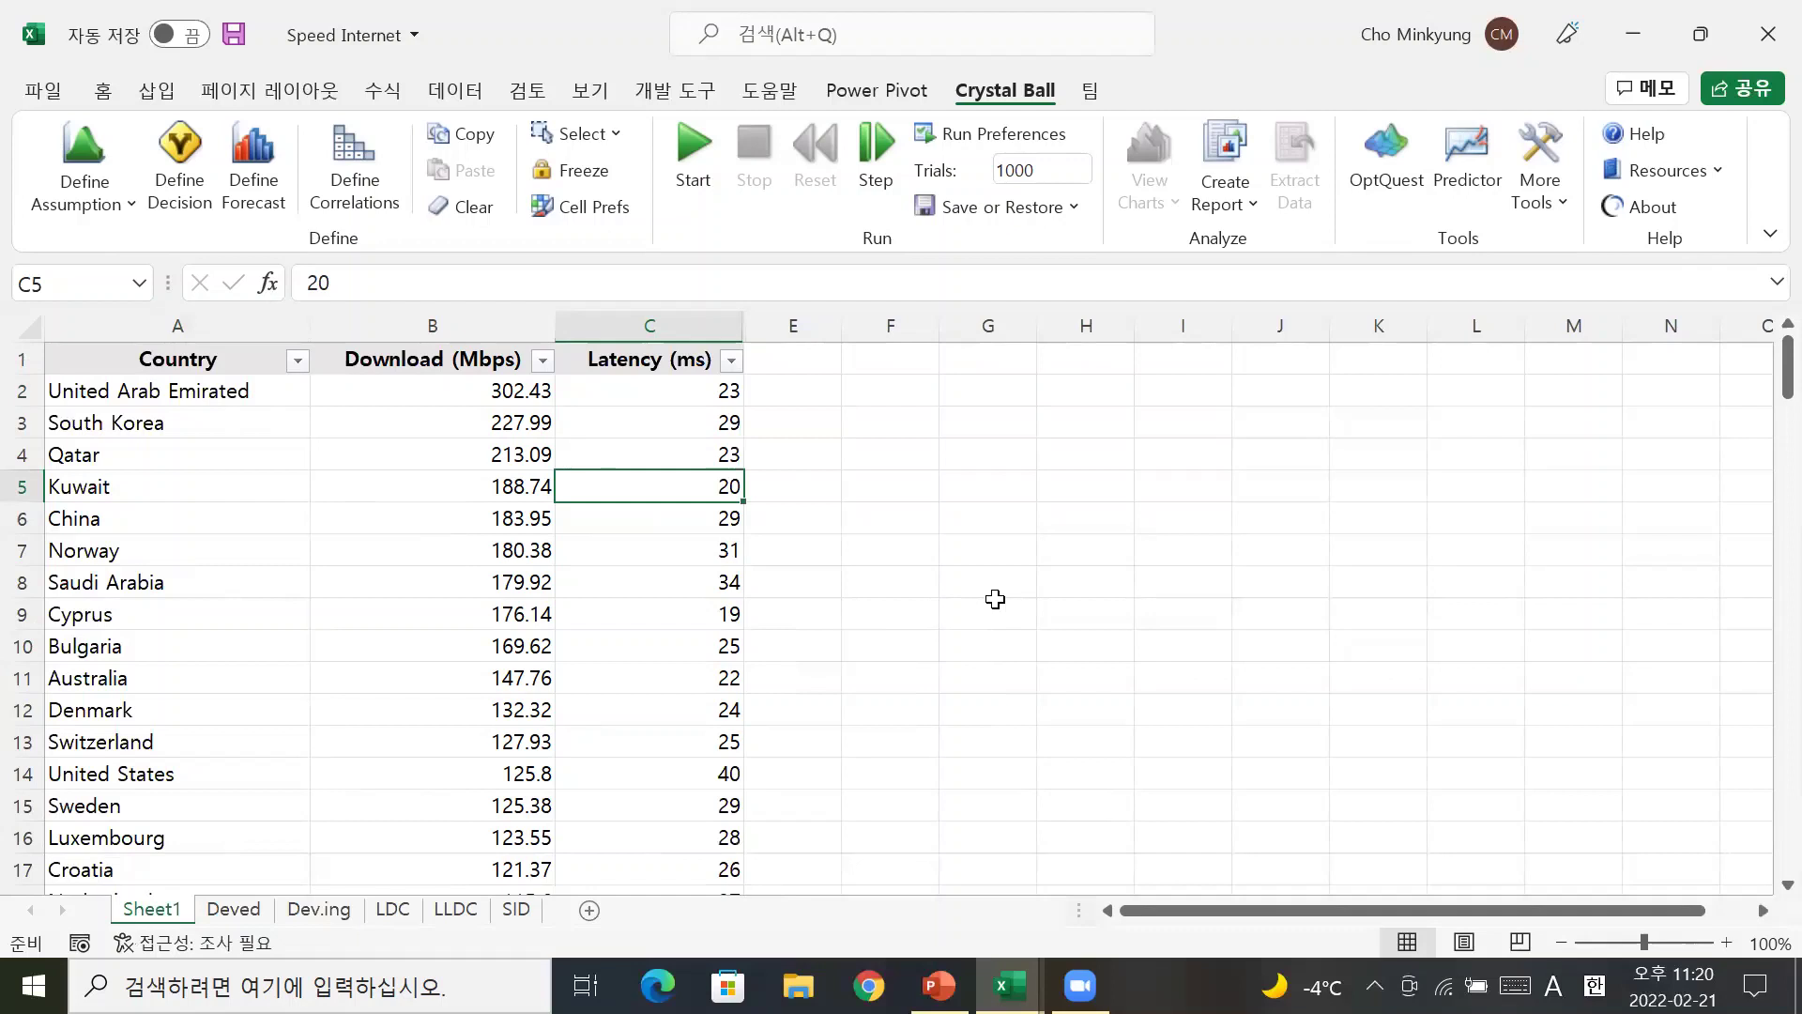
{"action": "left_click", "coordinate": [1560, 202]}
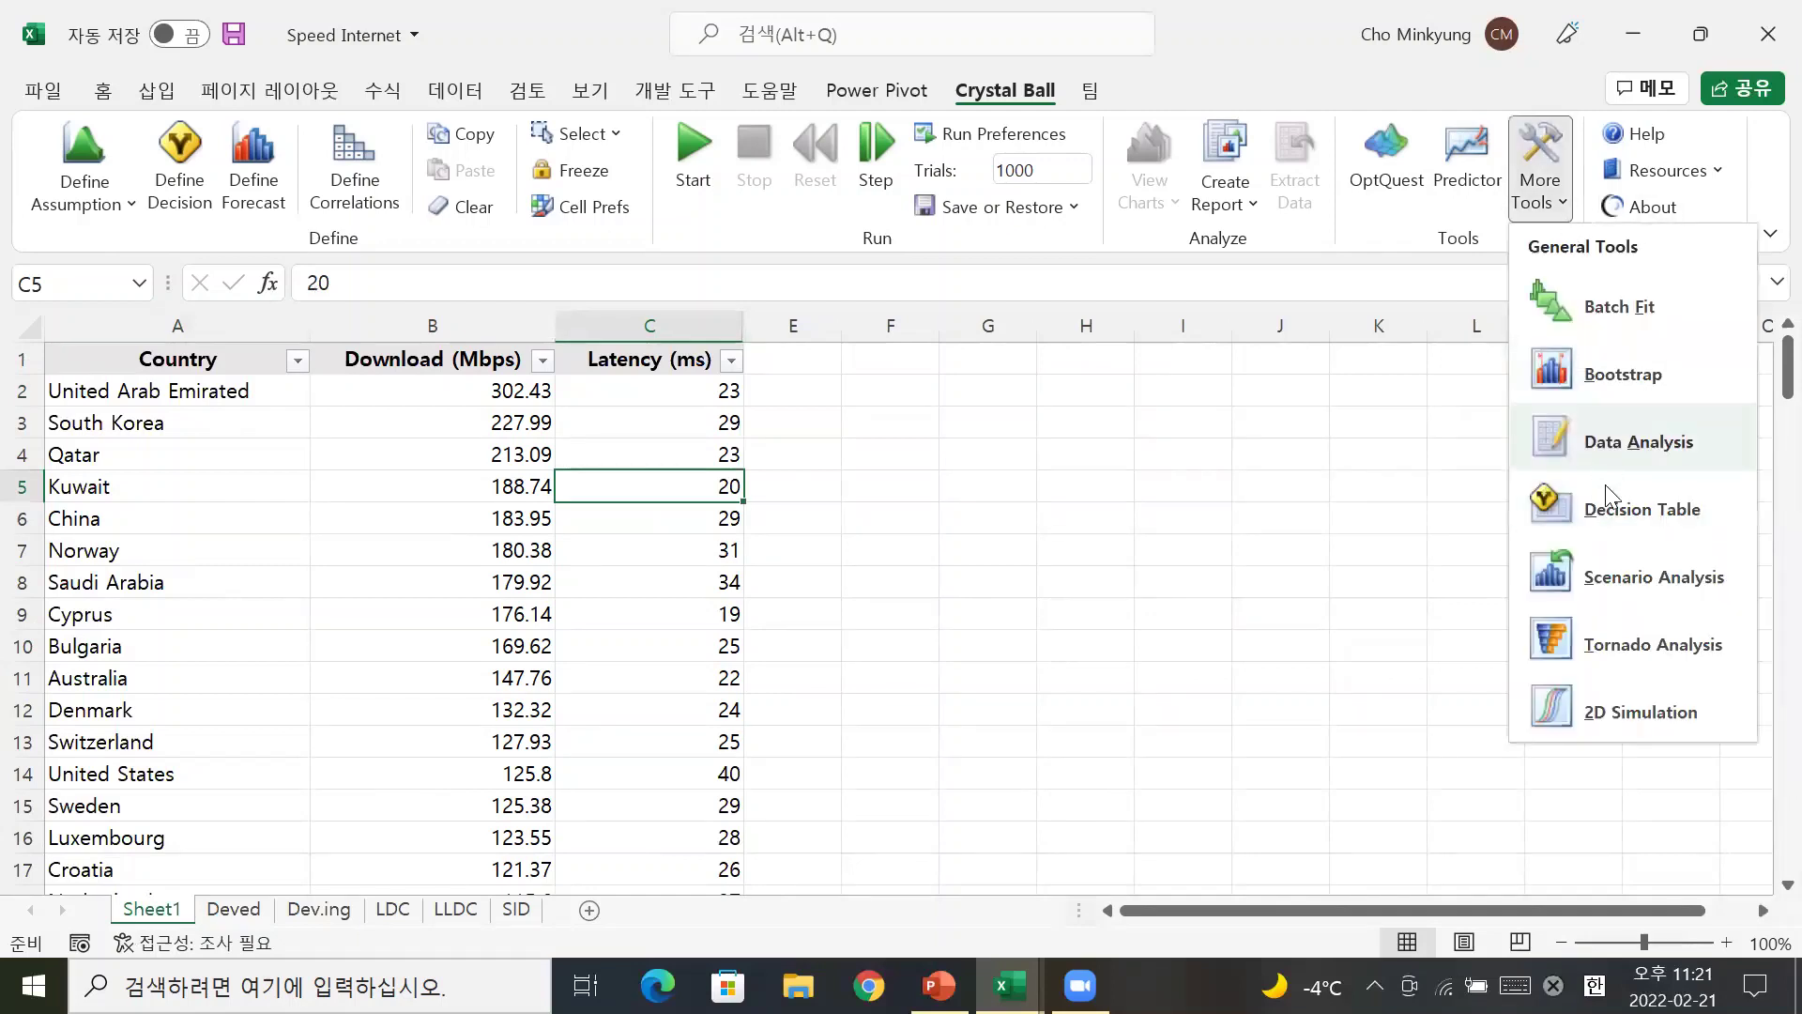